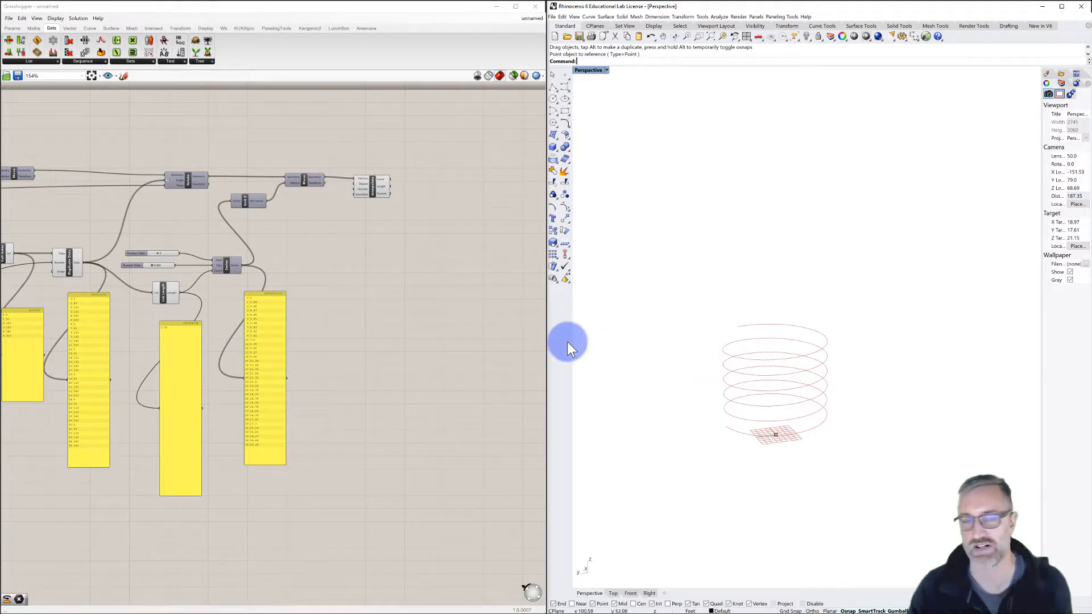
Add a Perp Frames component to the canvas and place it beside the Interpolate component.
{"action": "right_click_drag", "start_coordinate": [426, 244], "coordinate": [392, 239]}
{"action": "double_click", "coordinate": [401, 231]}
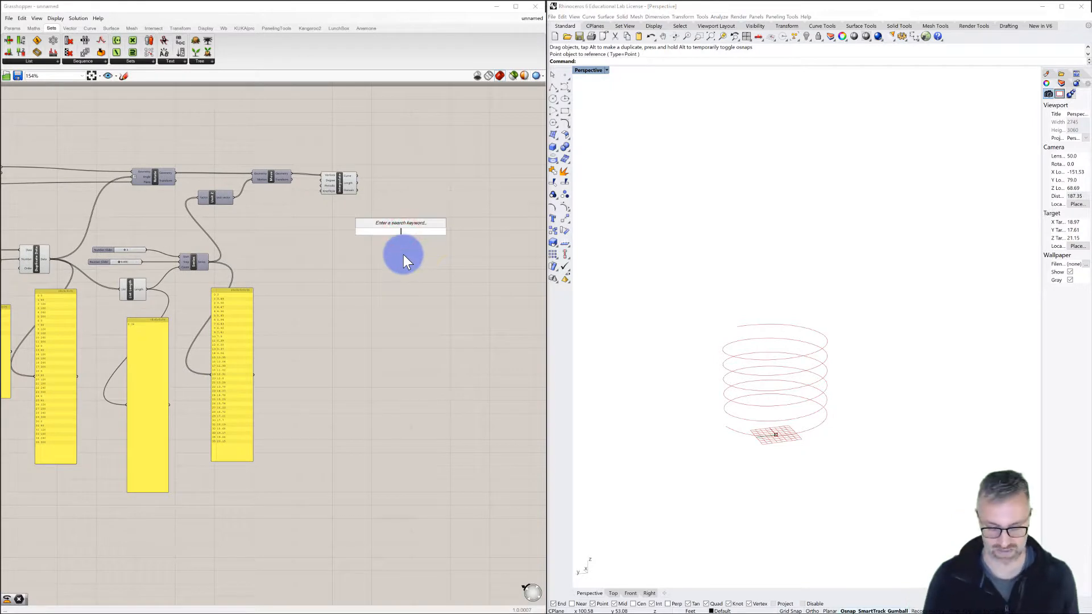
{"action": "type", "text": "frame"}
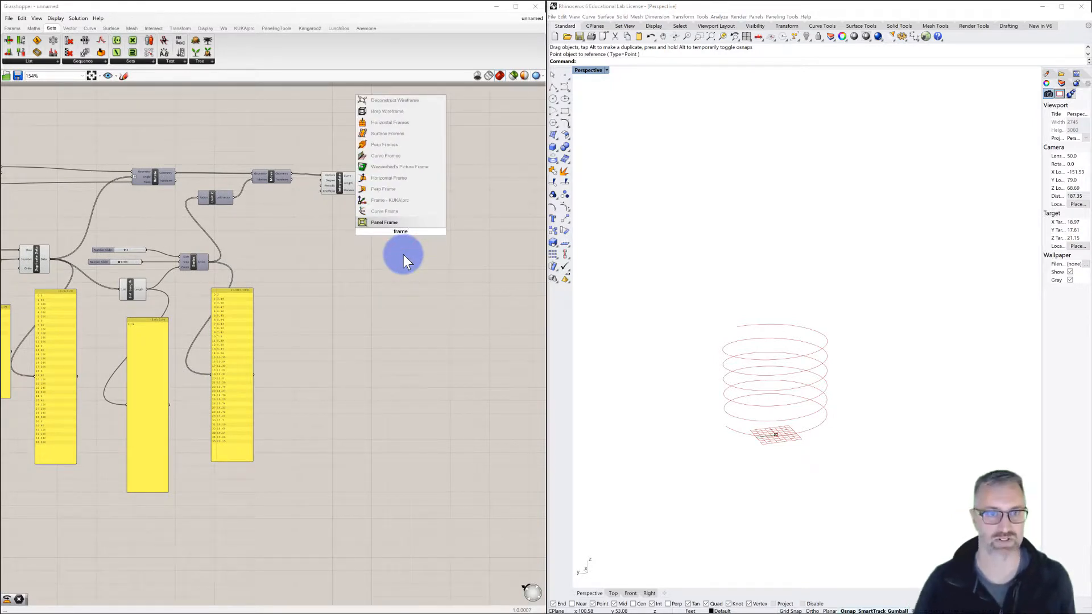
{"action": "left_click", "coordinate": [391, 144]}
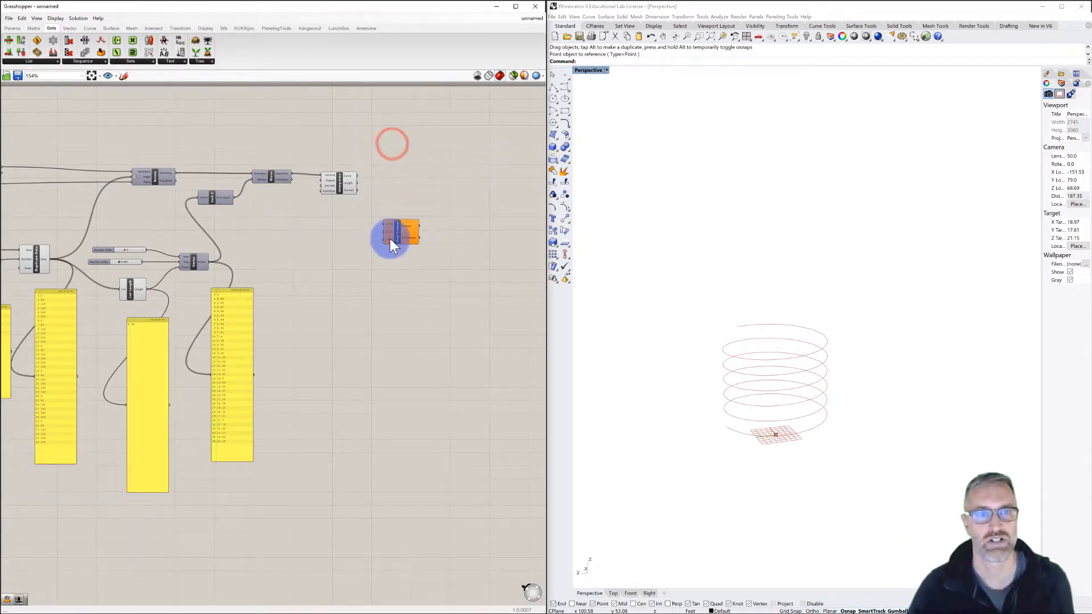
{"action": "left_click_drag", "start_coordinate": [391, 238], "coordinate": [409, 188]}
Connect the Interpolate component's Curve output to the Curve input of Perp Frames and inspect the frames along the helix.
{"action": "scroll", "coordinate": [409, 188], "scroll_direction": "up", "scroll_amount": 3}
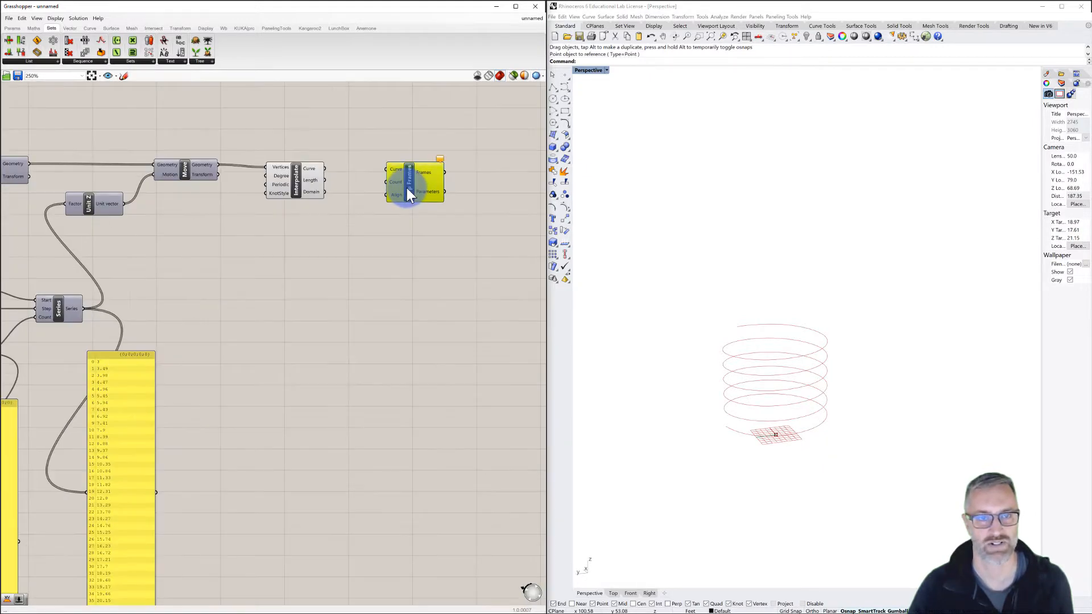
{"action": "right_click_drag", "start_coordinate": [396, 179], "coordinate": [394, 179]}
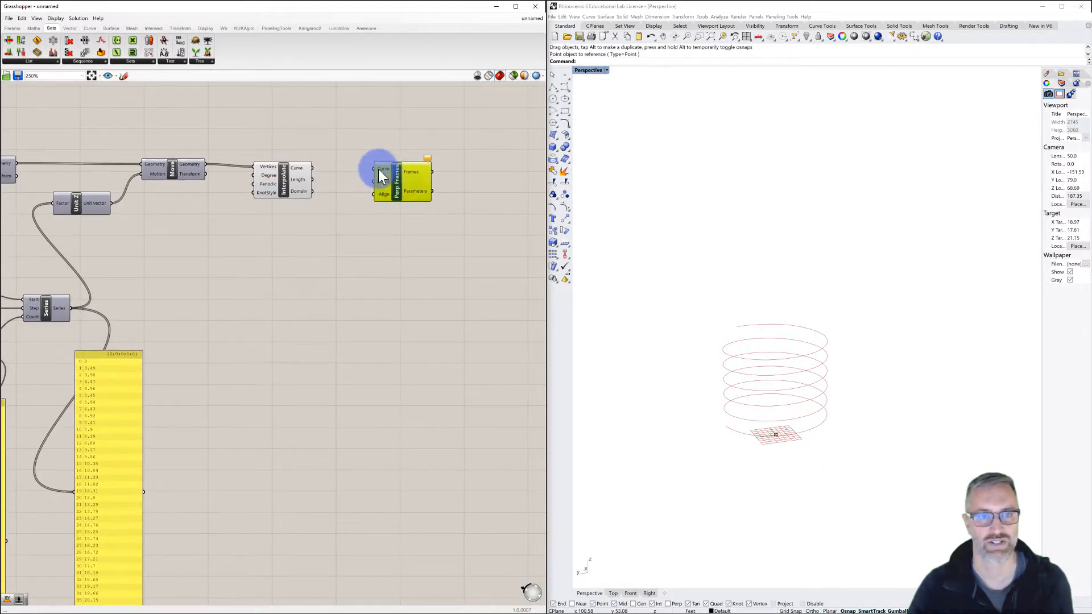
{"action": "left_click_drag", "start_coordinate": [312, 168], "coordinate": [376, 169]}
{"action": "right_click_drag", "start_coordinate": [682, 329], "coordinate": [779, 386]}
{"action": "scroll", "coordinate": [729, 430], "scroll_direction": "up", "scroll_amount": 5}
{"action": "right_click_drag", "start_coordinate": [726, 429], "coordinate": [756, 429]}
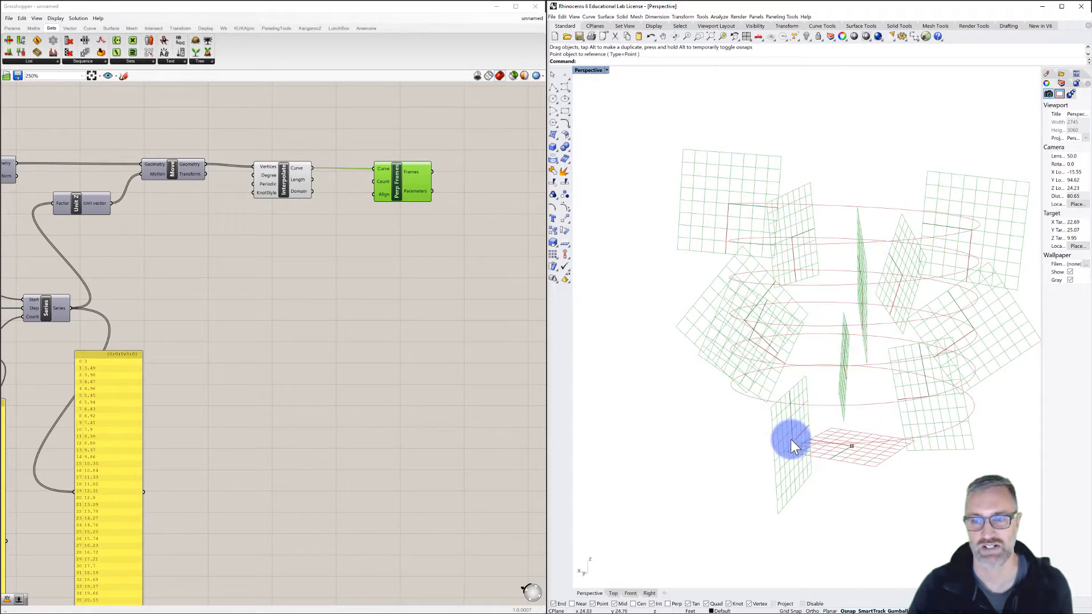
{"action": "mouse_move", "coordinate": [797, 442]}
{"action": "right_mouse_down"}
{"action": "mouse_move", "coordinate": [743, 429]}
{"action": "mouse_move", "coordinate": [804, 428]}
{"action": "right_mouse_up"}
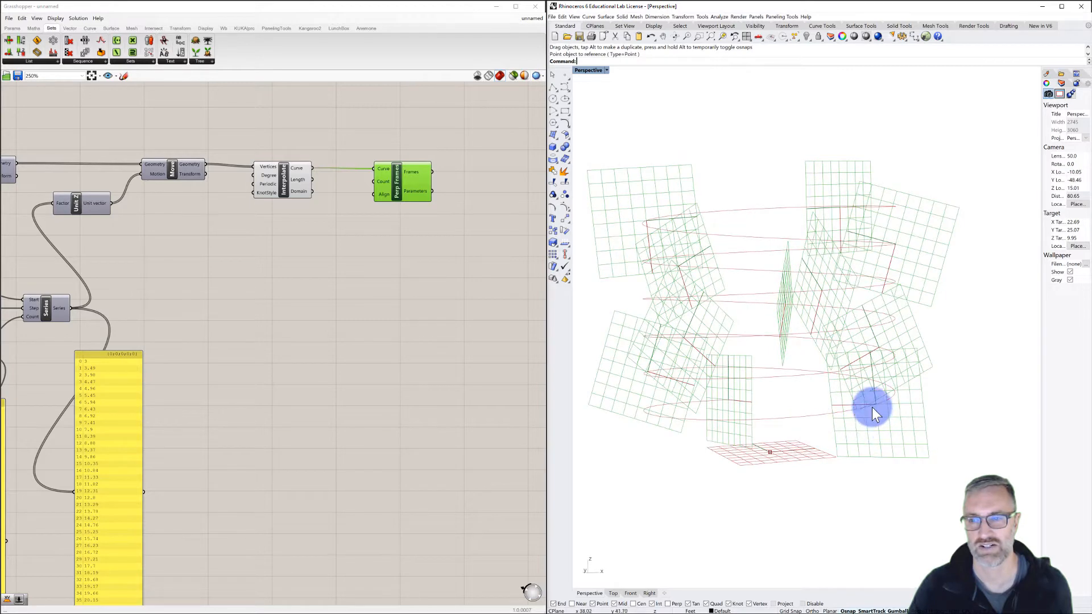
{"action": "right_click_drag", "start_coordinate": [872, 408], "coordinate": [841, 422]}
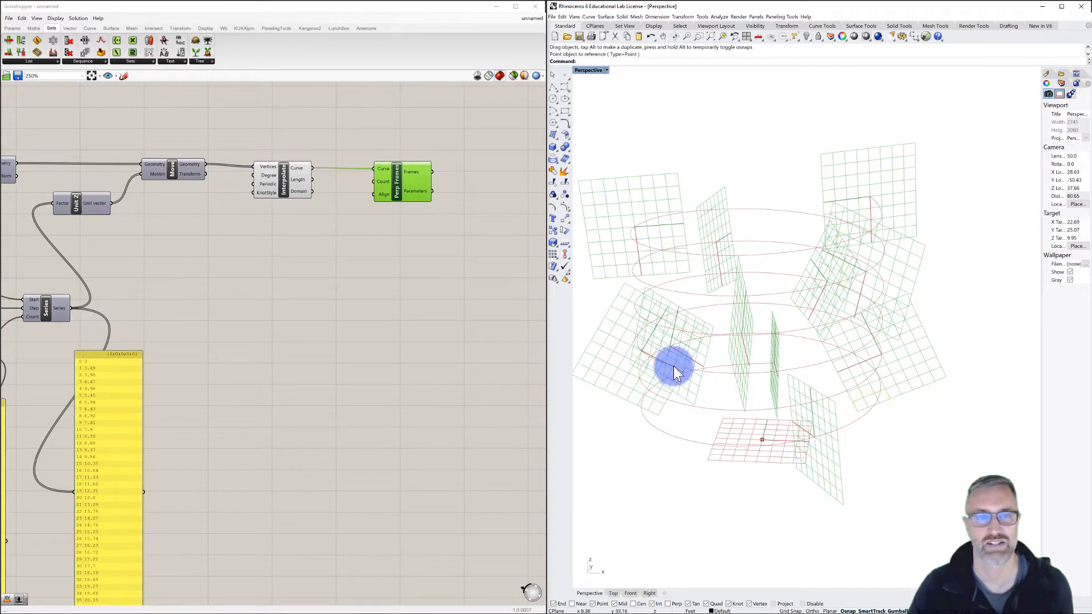
{"action": "left_click", "coordinate": [483, 279]}
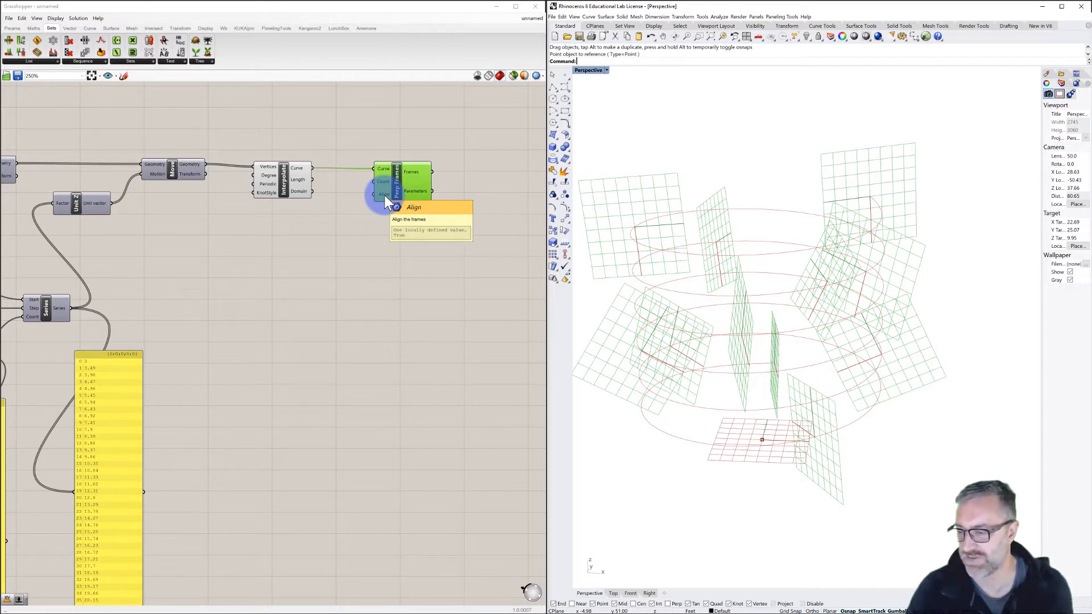
Create a number slider ranging from 10 to 100 with a value of 30 and connect it to the Perp Frames Count input.
{"action": "double_click", "coordinate": [334, 239]}
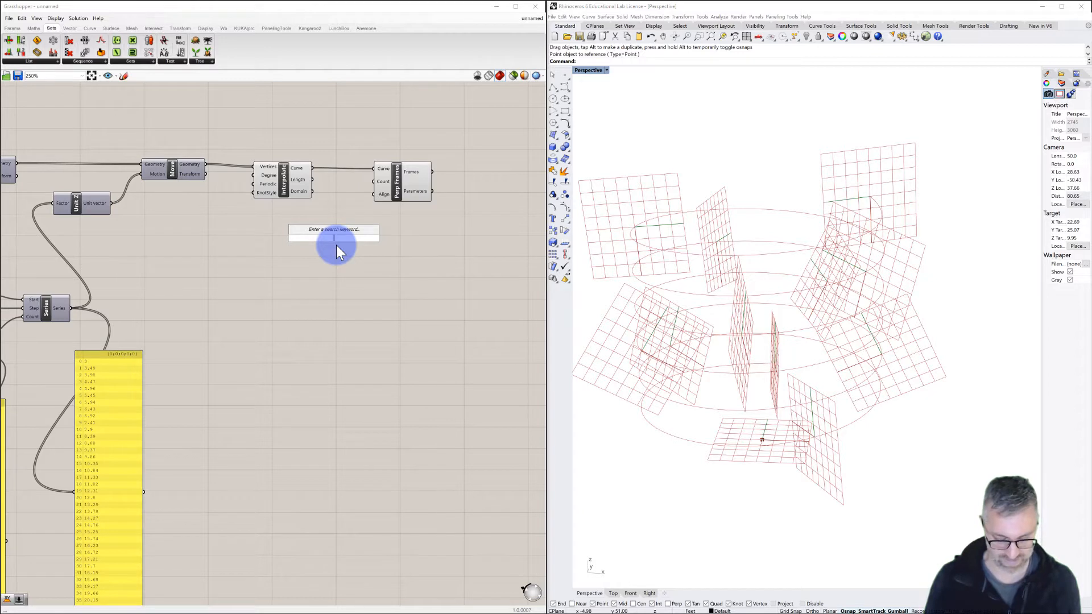
{"action": "type", "text": "10"}
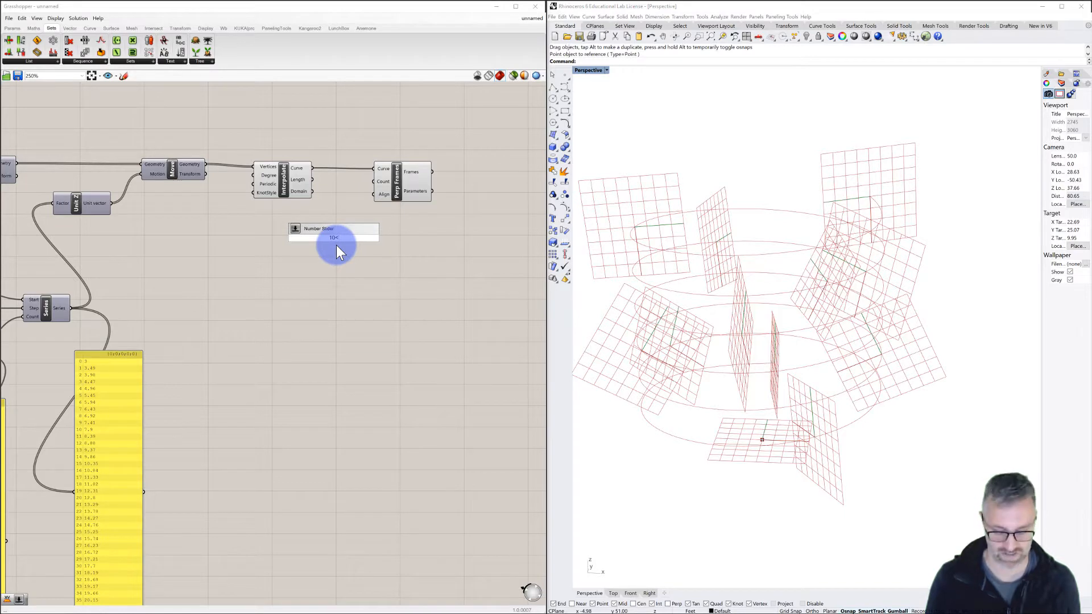
{"action": "type", "text": "<30<100"}
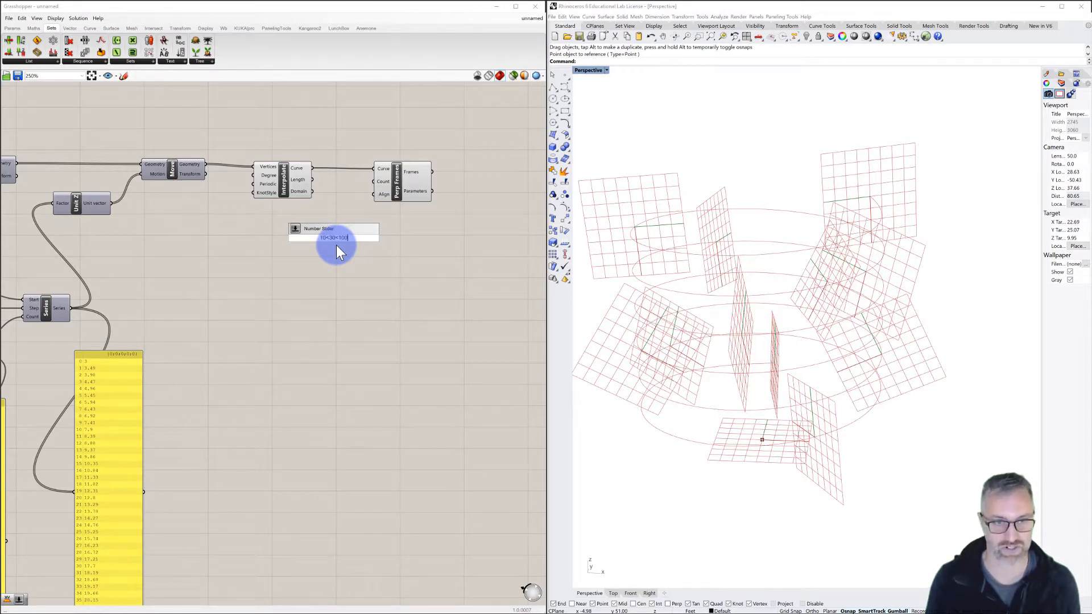
{"action": "key", "text": "Return"}
{"action": "left_click_drag", "start_coordinate": [311, 237], "coordinate": [373, 182]}
{"action": "right_click_drag", "start_coordinate": [774, 355], "coordinate": [711, 356]}
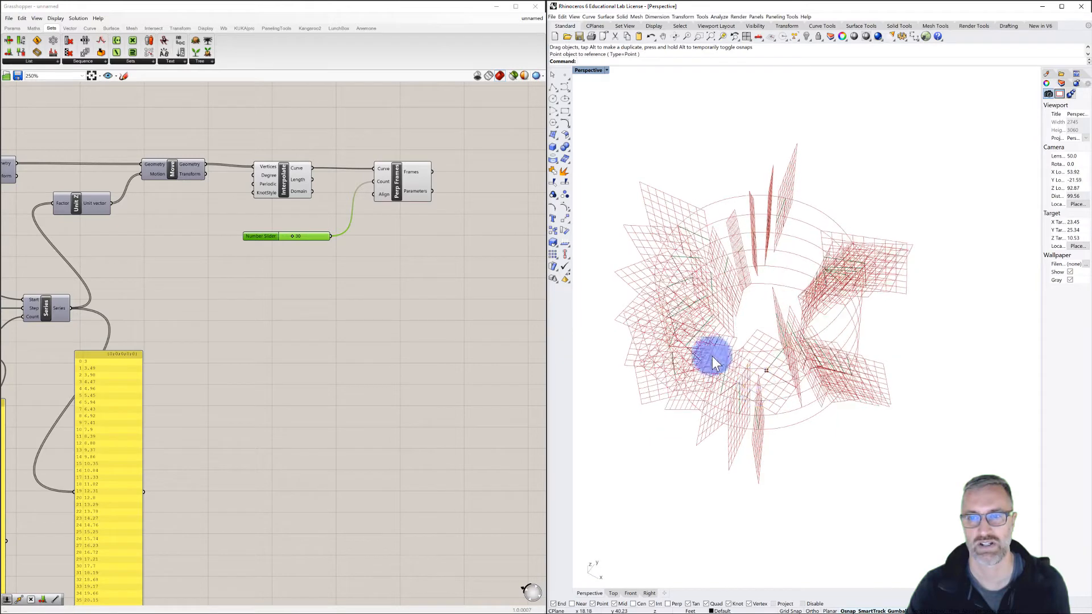
Set the Align input of Perp Frames to False and inspect the frames' orientation along the helix.
{"action": "right_click", "coordinate": [385, 194]}
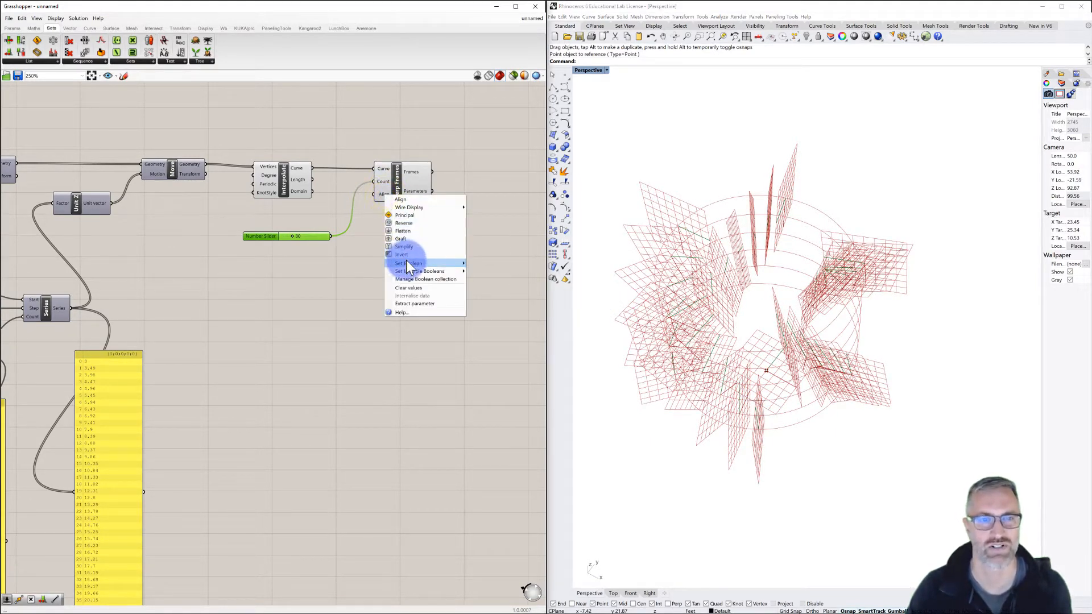
{"action": "mouse_move", "coordinate": [406, 263]}
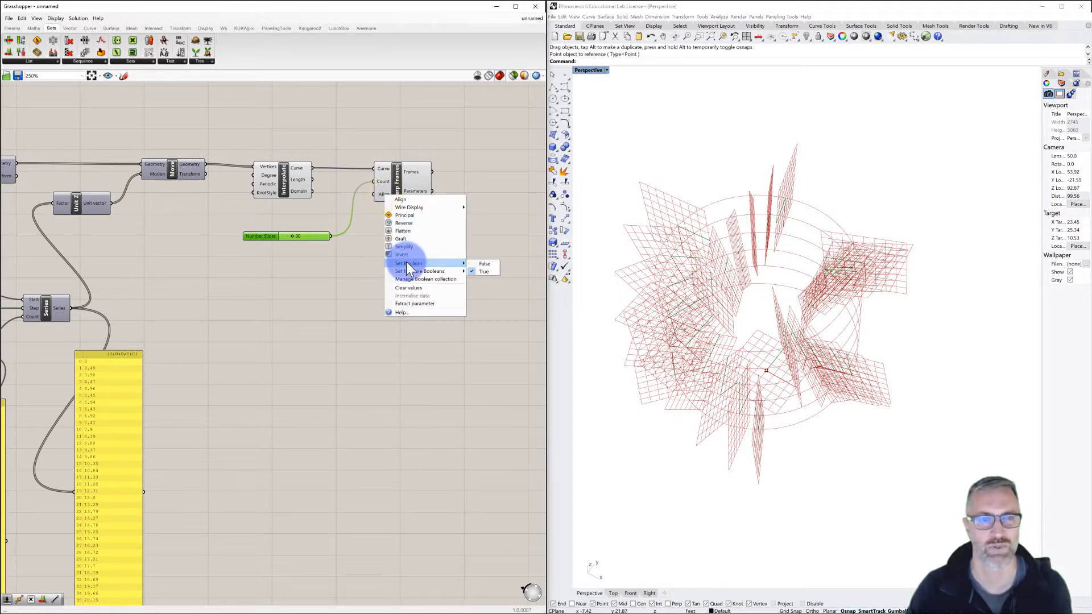
{"action": "left_click", "coordinate": [481, 271]}
{"action": "right_click_drag", "start_coordinate": [756, 350], "coordinate": [660, 319]}
{"action": "right_click_drag", "start_coordinate": [746, 383], "coordinate": [756, 404]}
{"action": "scroll", "coordinate": [862, 431], "scroll_direction": "up", "scroll_amount": 2}
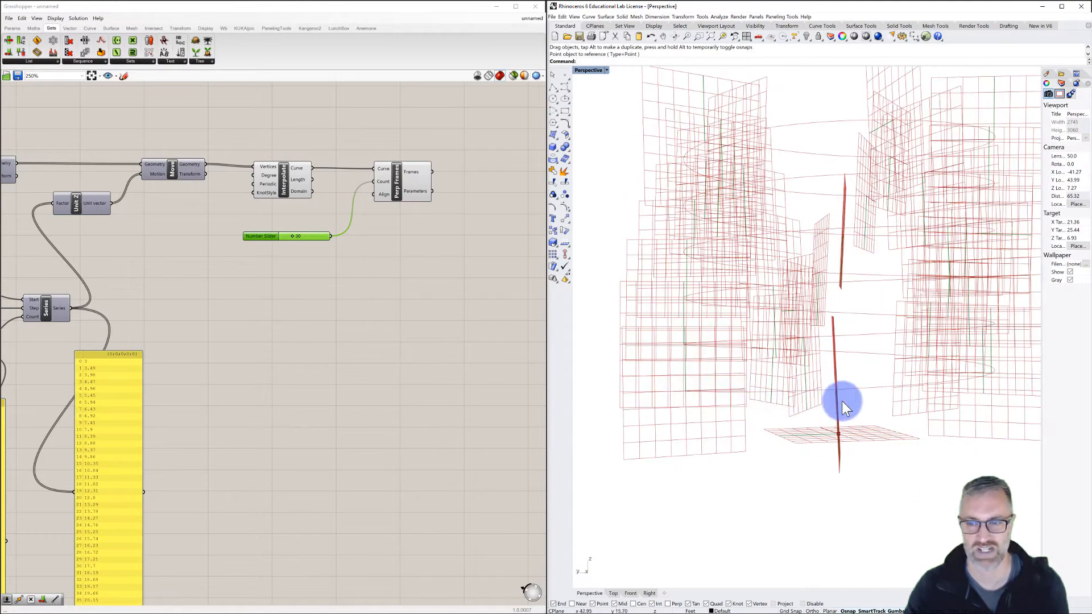
{"action": "right_click_drag", "start_coordinate": [841, 395], "coordinate": [731, 384]}
{"action": "scroll", "coordinate": [871, 410], "scroll_direction": "down", "scroll_amount": 3}
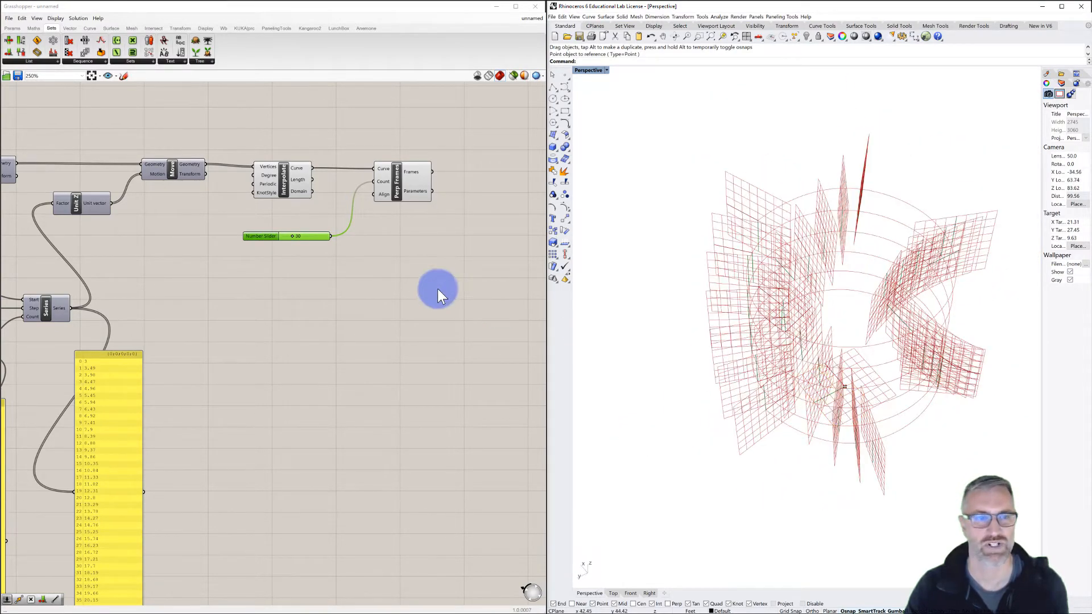
Reduce the frame count slider to 16 and inspect the frames around the helix.
{"action": "left_click", "coordinate": [292, 237]}
{"action": "left_click_drag", "start_coordinate": [293, 236], "coordinate": [317, 239]}
{"action": "right_click_drag", "start_coordinate": [643, 322], "coordinate": [782, 405]}
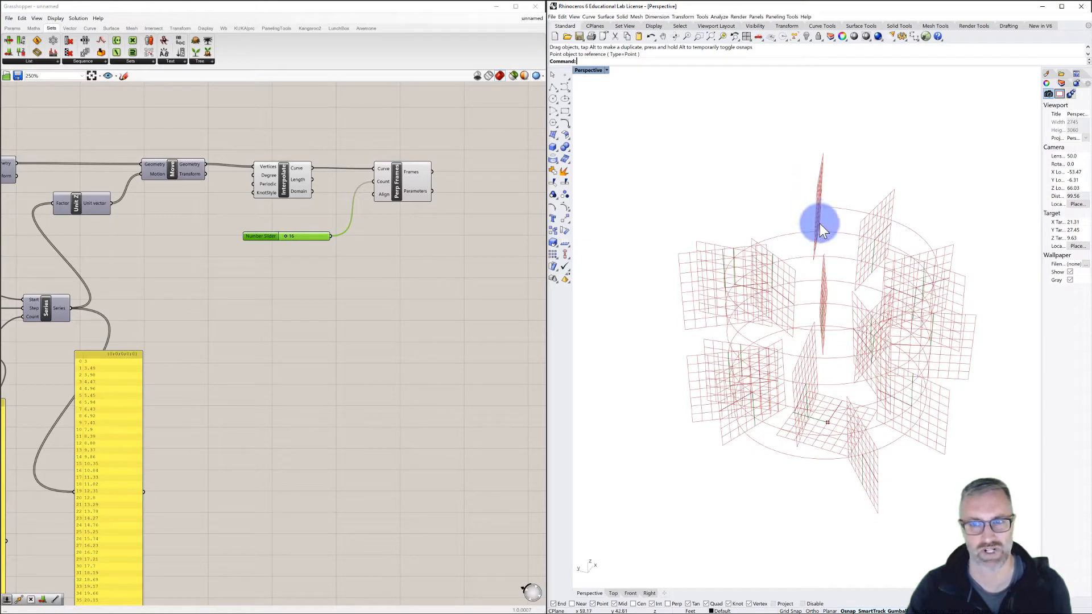
{"action": "right_click_drag", "start_coordinate": [810, 236], "coordinate": [773, 222]}
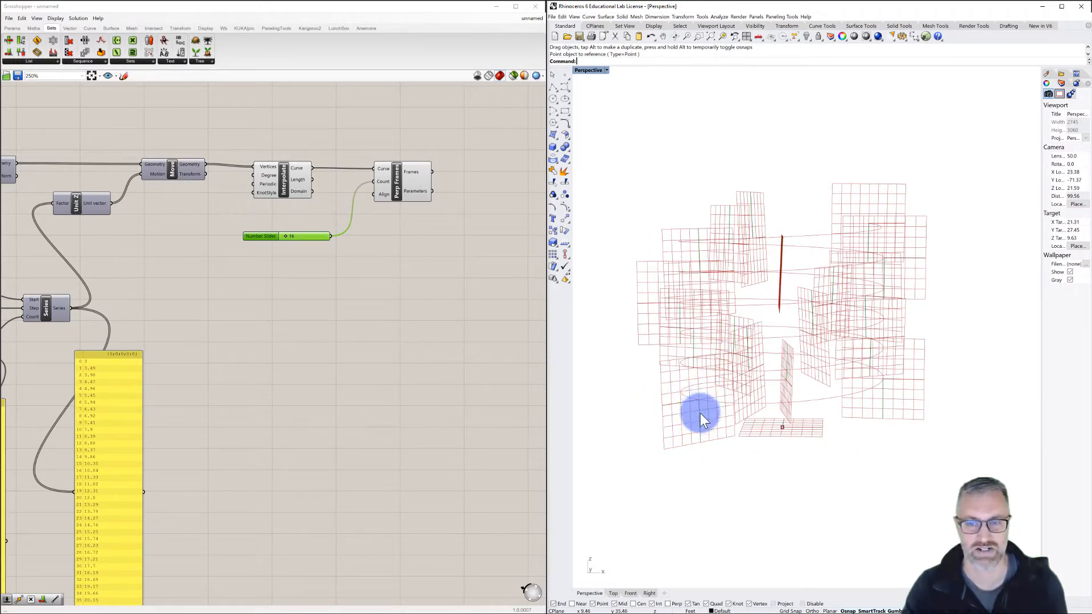
{"action": "mouse_move", "coordinate": [692, 396]}
{"action": "right_mouse_down"}
{"action": "mouse_move", "coordinate": [667, 402]}
{"action": "mouse_move", "coordinate": [707, 420]}
{"action": "mouse_move", "coordinate": [714, 398]}
{"action": "right_mouse_up"}
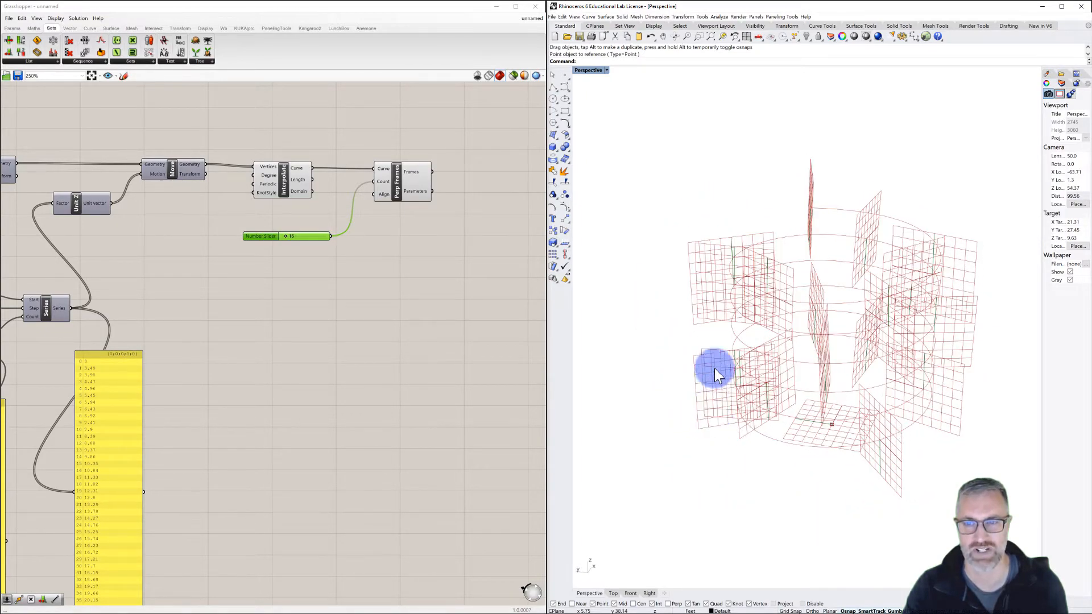
{"action": "right_click_drag", "start_coordinate": [732, 244], "coordinate": [736, 285]}
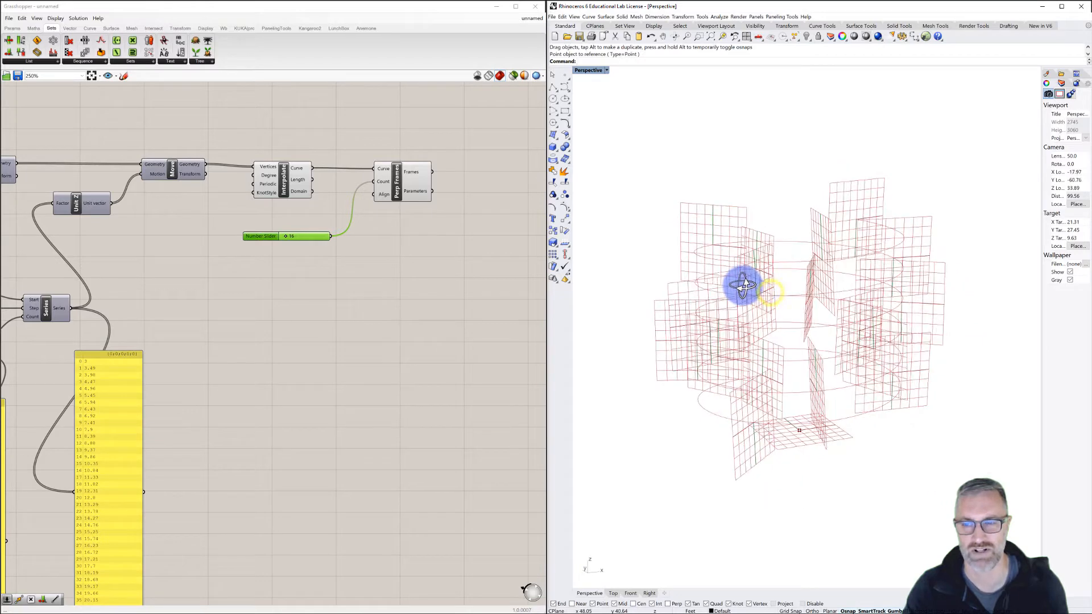
Switch the Align input of Perp Frames back to True and compare the frames' orientation.
{"action": "right_click", "coordinate": [383, 195]}
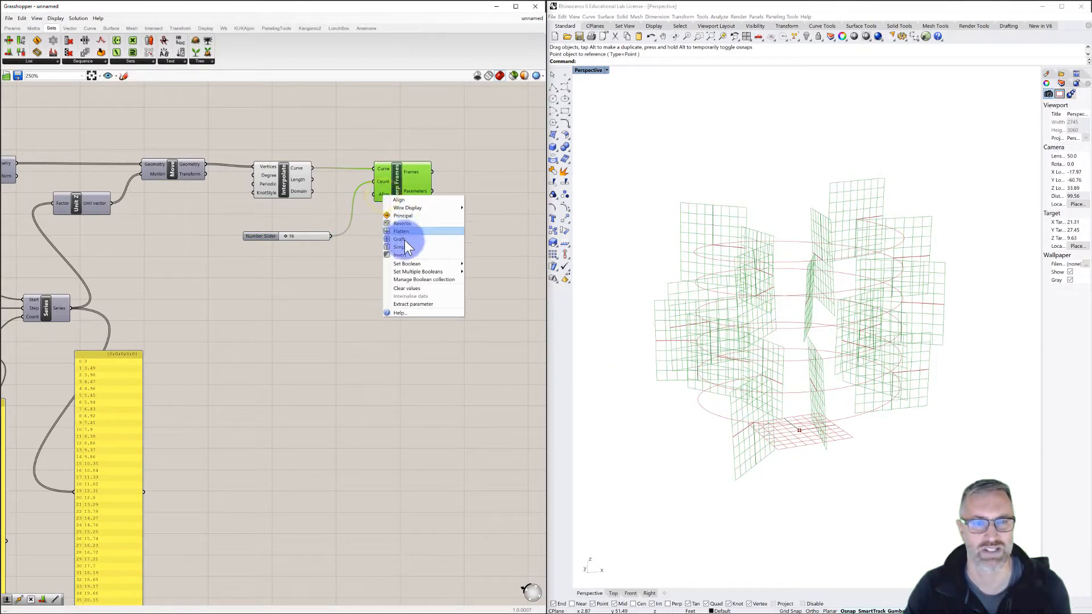
{"action": "mouse_move", "coordinate": [405, 264]}
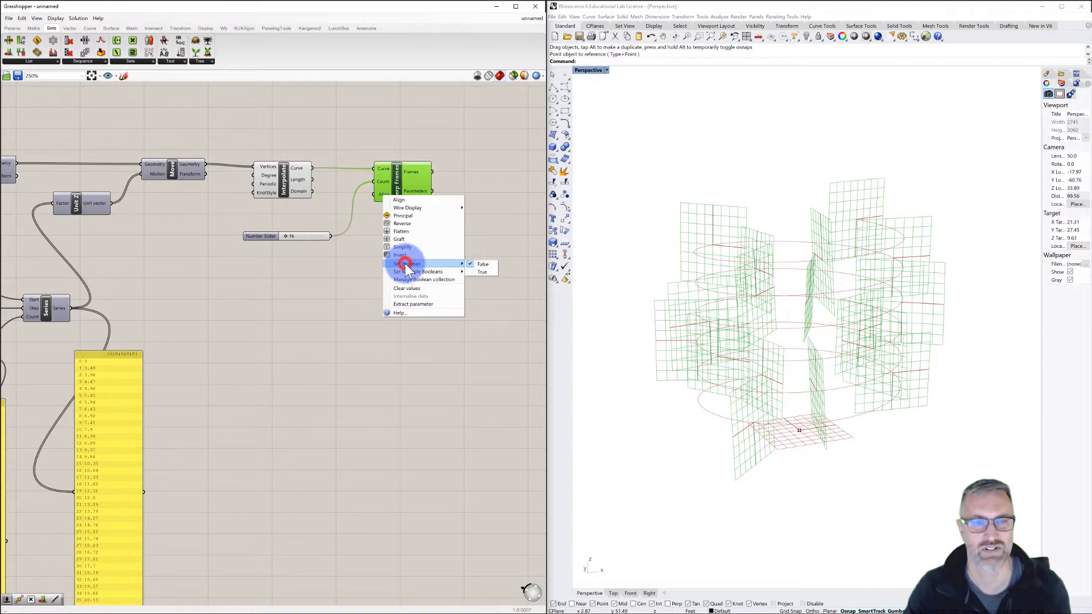
{"action": "left_click", "coordinate": [483, 271]}
{"action": "right_click_drag", "start_coordinate": [662, 400], "coordinate": [639, 427]}
{"action": "right_click_drag", "start_coordinate": [811, 374], "coordinate": [729, 328]}
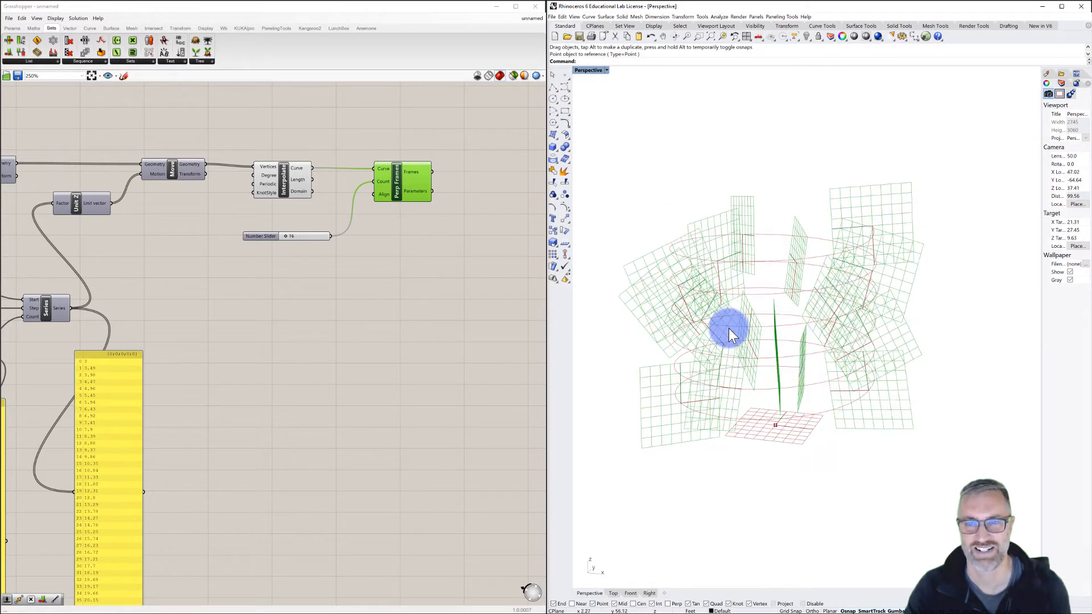
Reparameterize the Curve input of Perp Frames.
{"action": "left_click", "coordinate": [411, 237]}
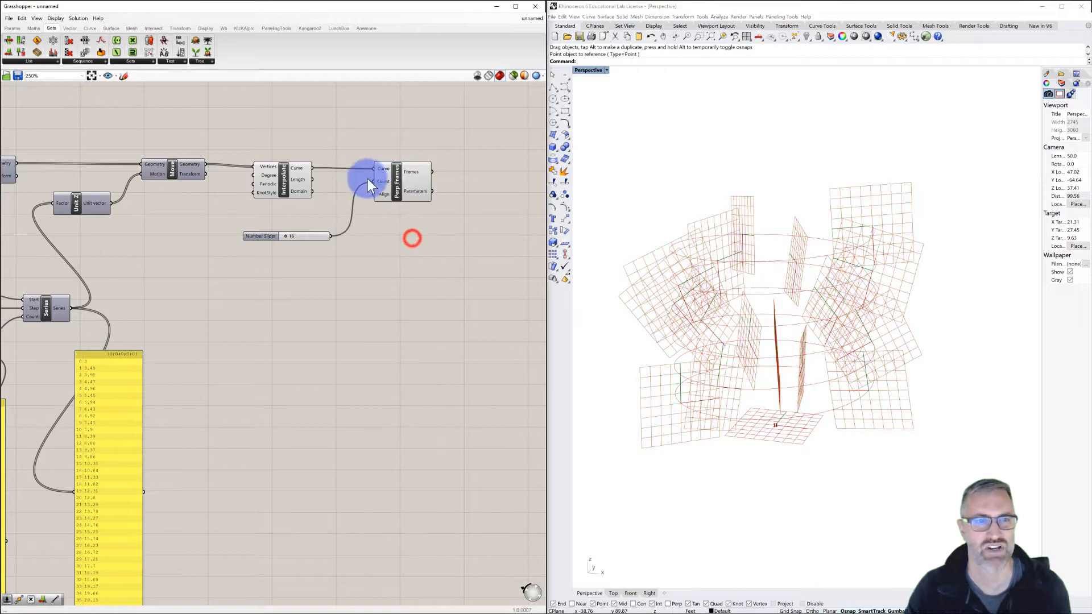
{"action": "right_click", "coordinate": [381, 168]}
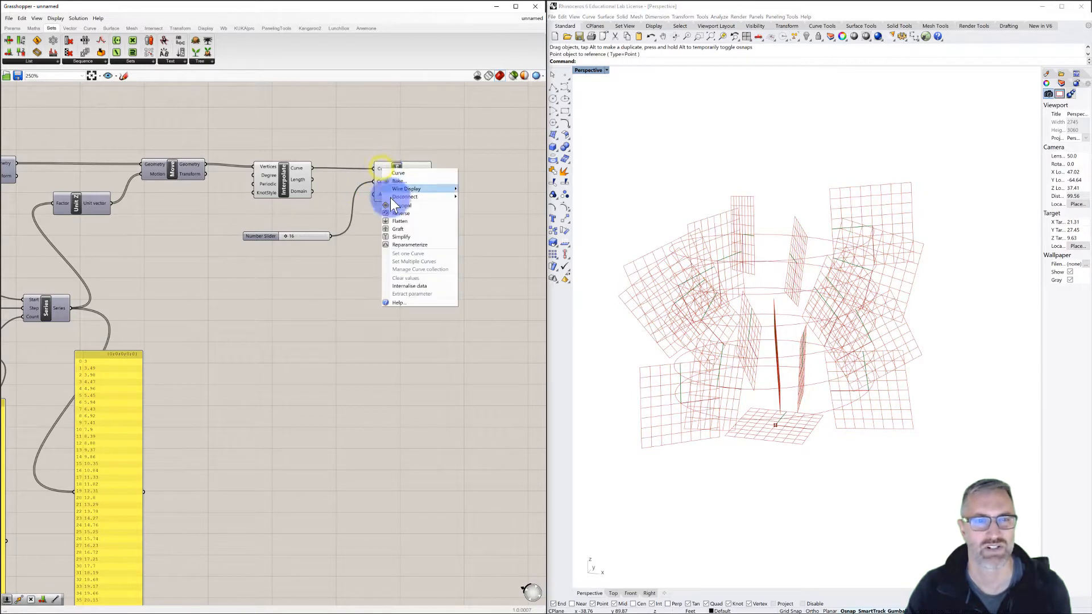
{"action": "left_click", "coordinate": [405, 244]}
{"action": "right_click_drag", "start_coordinate": [726, 358], "coordinate": [654, 322]}
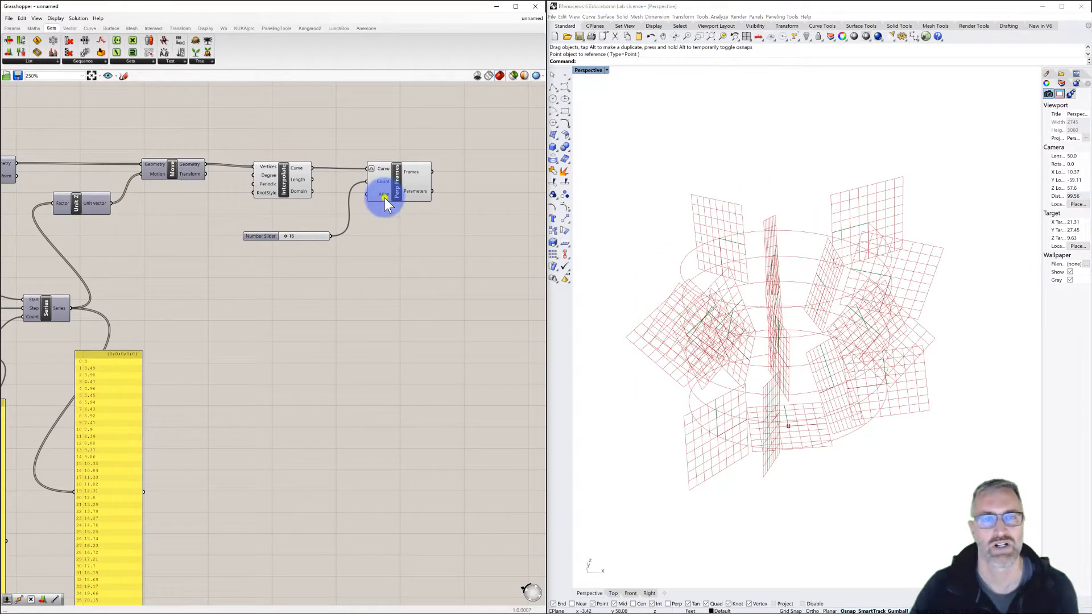
Set the Perp Frames Align value to False for the reparameterized helix curve.
{"action": "right_click", "coordinate": [384, 198]}
{"action": "mouse_move", "coordinate": [412, 267]}
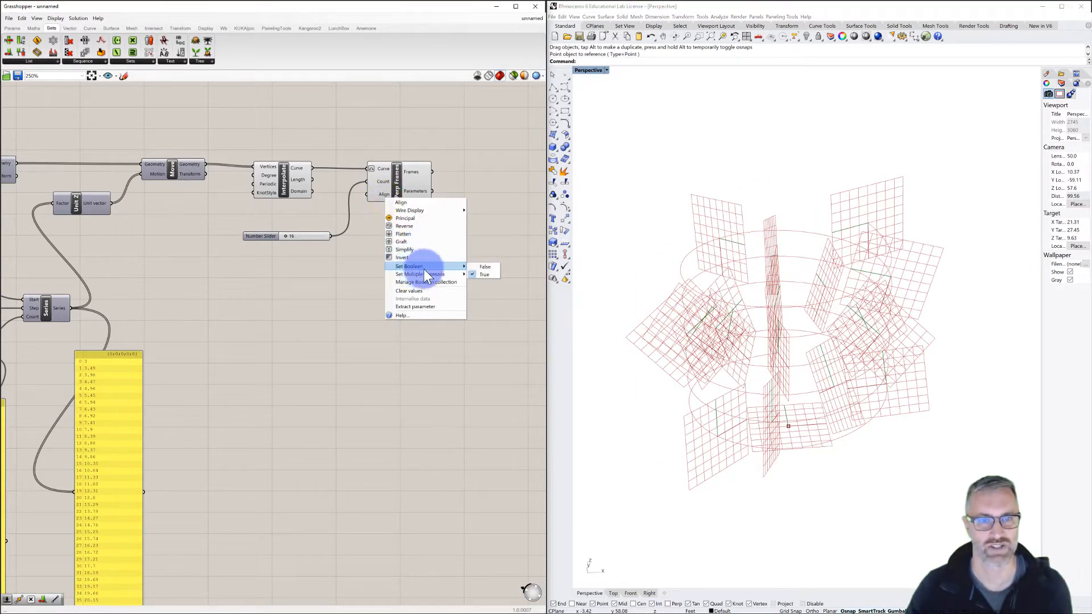
{"action": "left_click", "coordinate": [486, 268]}
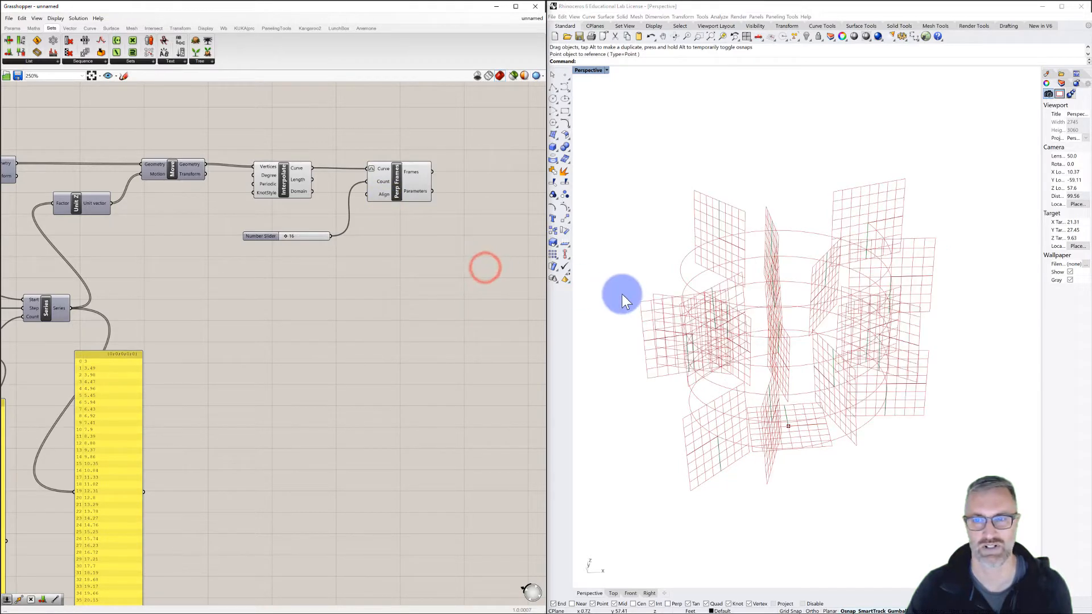
{"action": "right_click_drag", "start_coordinate": [622, 293], "coordinate": [685, 298]}
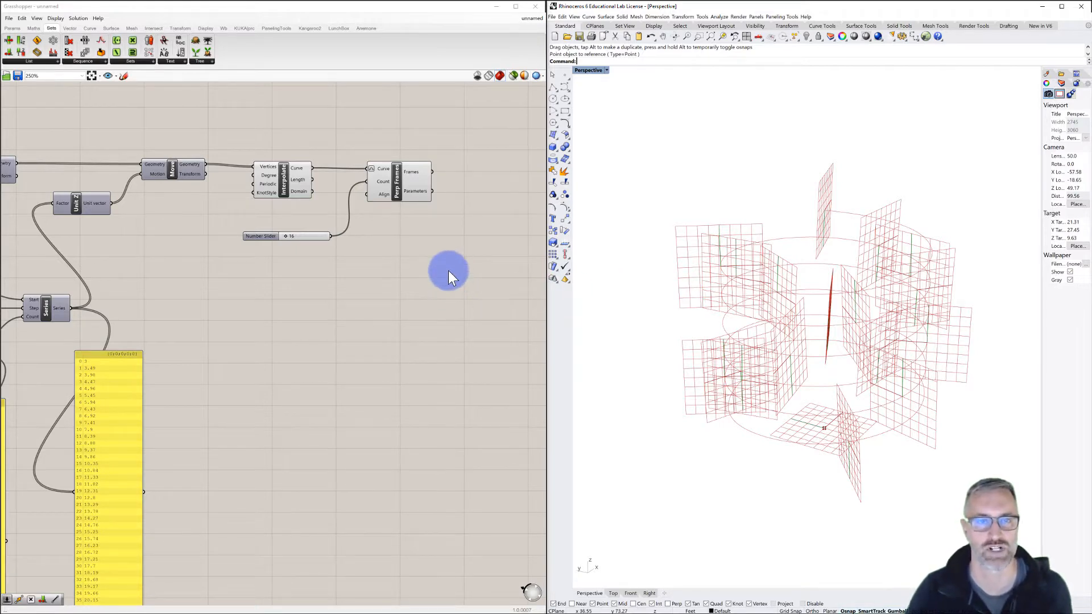
Add an Orient component to the canvas, below and to the right of Perp Frames.
{"action": "right_click_drag", "start_coordinate": [463, 254], "coordinate": [358, 263]}
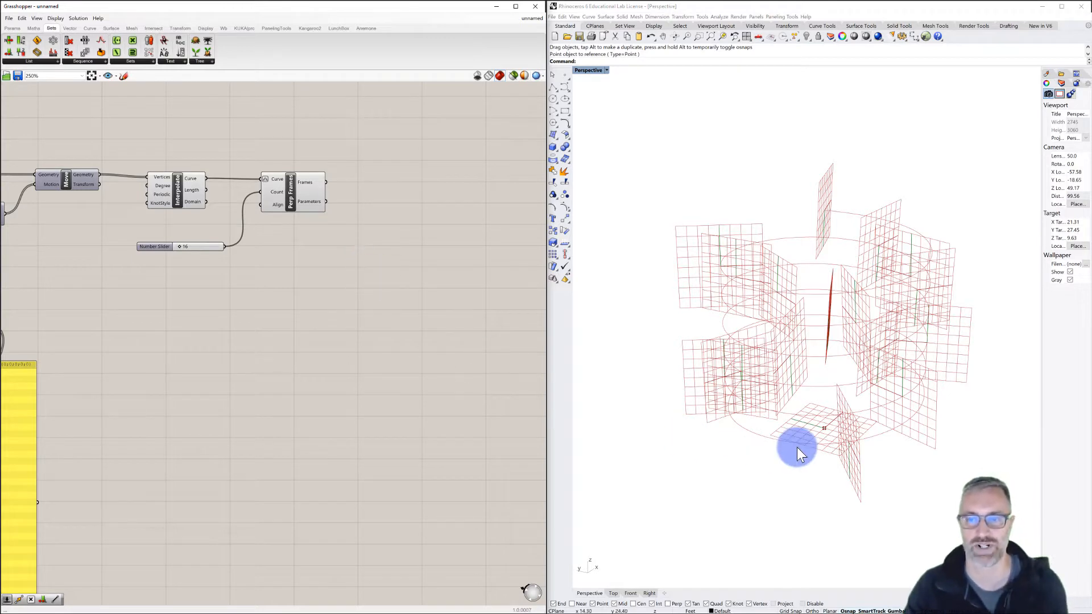
{"action": "right_click_drag", "start_coordinate": [797, 446], "coordinate": [804, 395]}
{"action": "scroll", "coordinate": [781, 412], "scroll_direction": "up", "scroll_amount": 5}
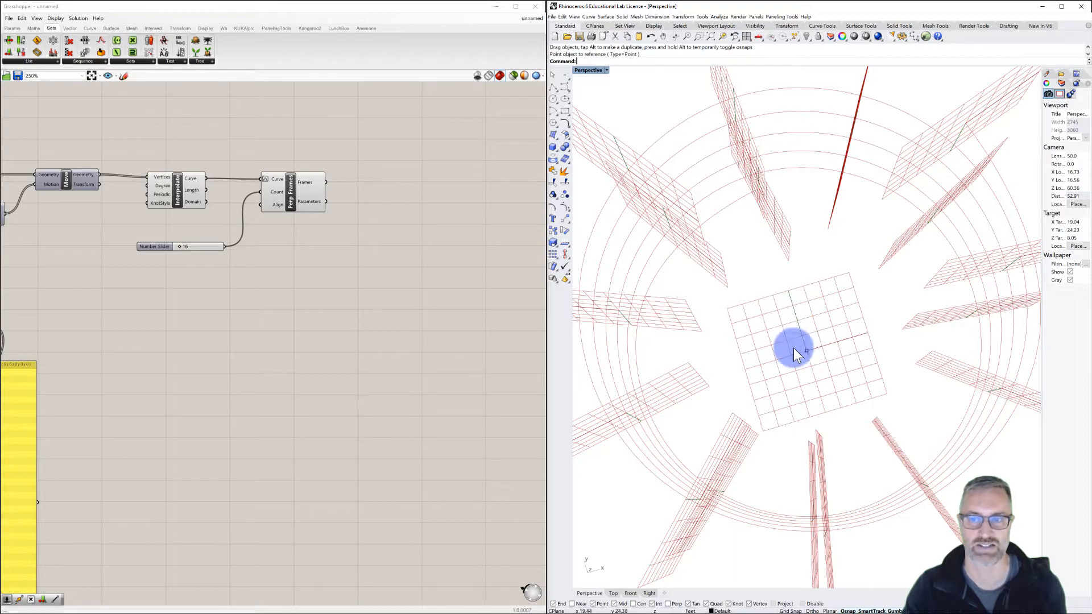
{"action": "right_click_drag", "start_coordinate": [803, 351], "coordinate": [809, 333]}
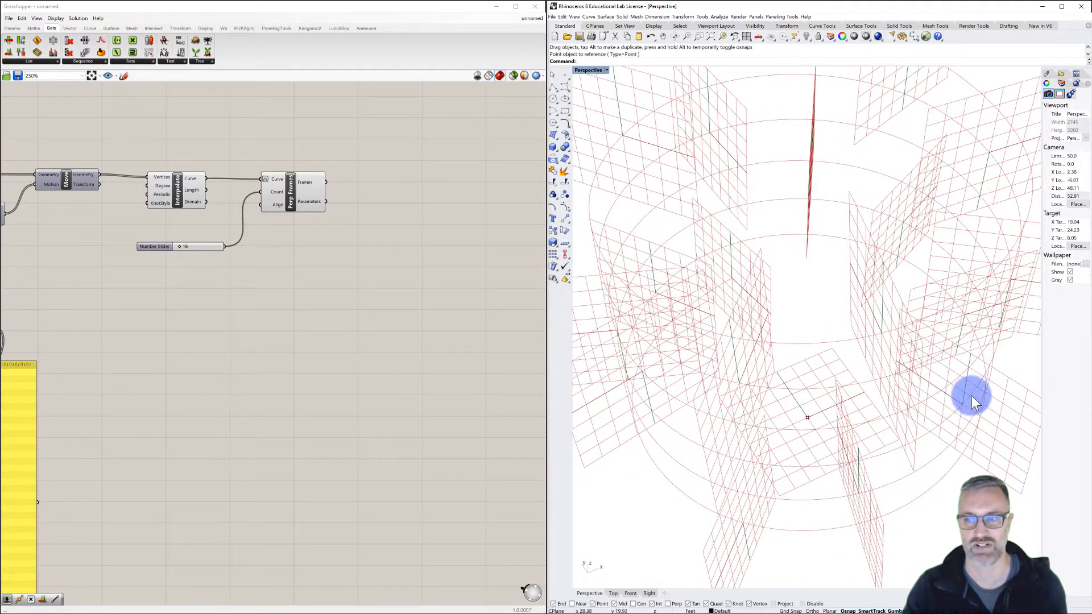
{"action": "double_click", "coordinate": [349, 271]}
{"action": "type", "text": "orie"}
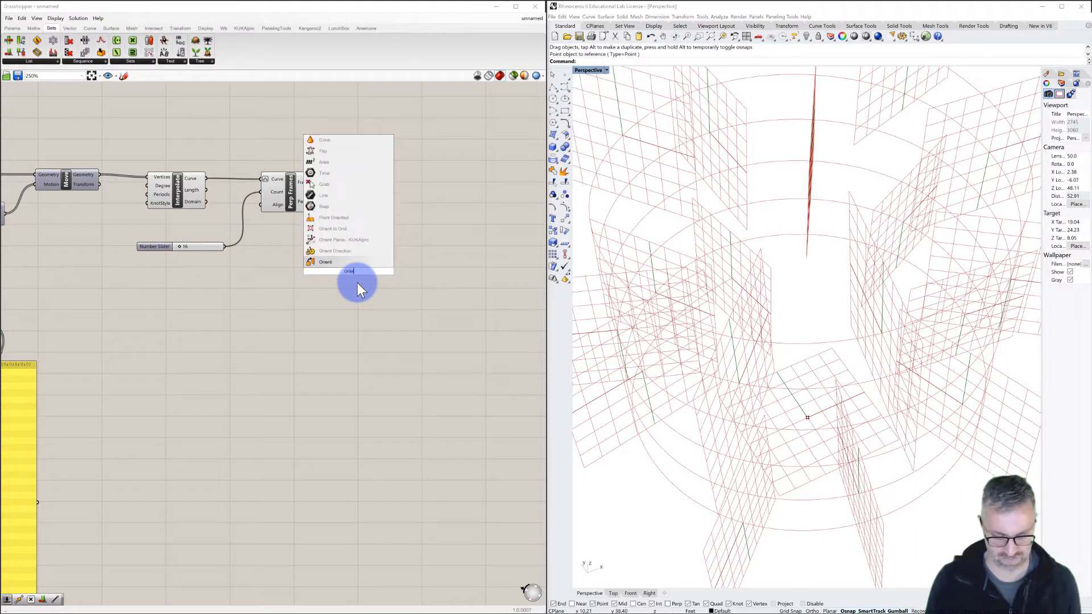
{"action": "left_click", "coordinate": [329, 264]}
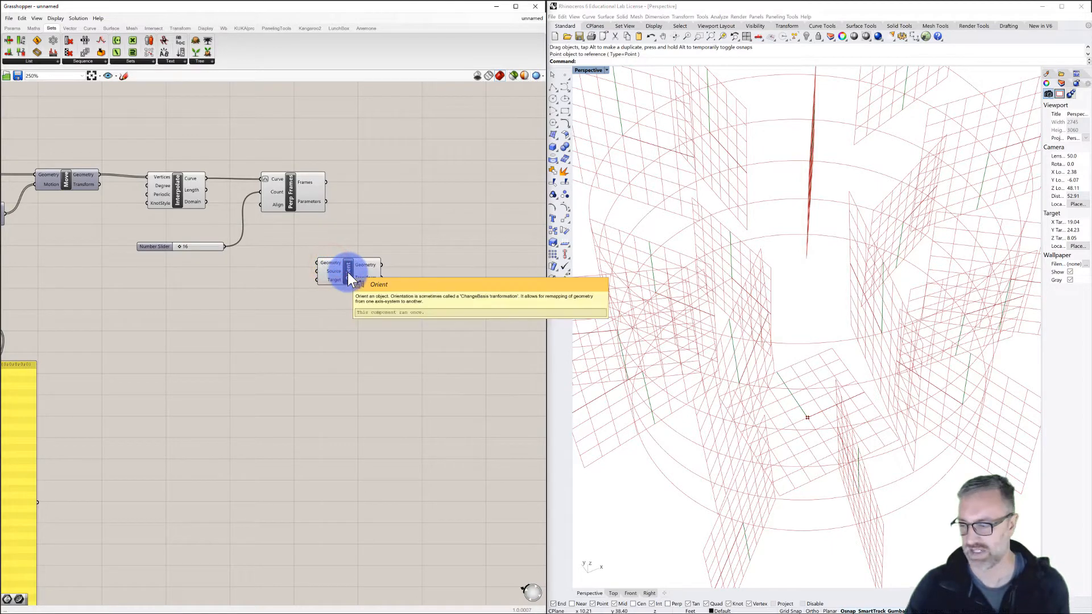
Move the Orient component further away from Perp Frames to leave room for its input wires.
{"action": "left_click_drag", "start_coordinate": [347, 272], "coordinate": [418, 268]}
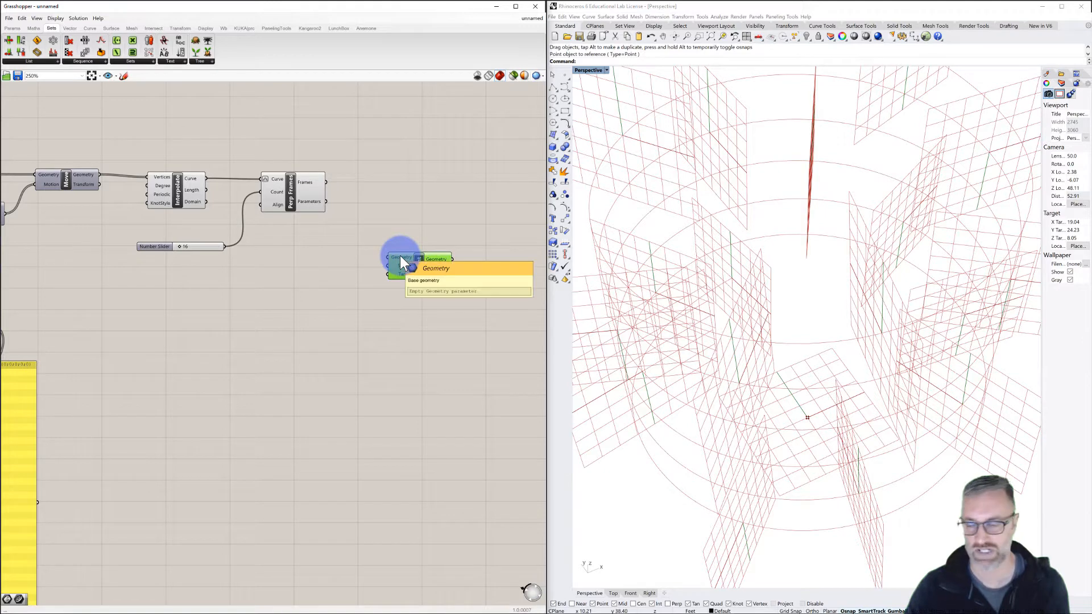
{"action": "left_click", "coordinate": [269, 332]}
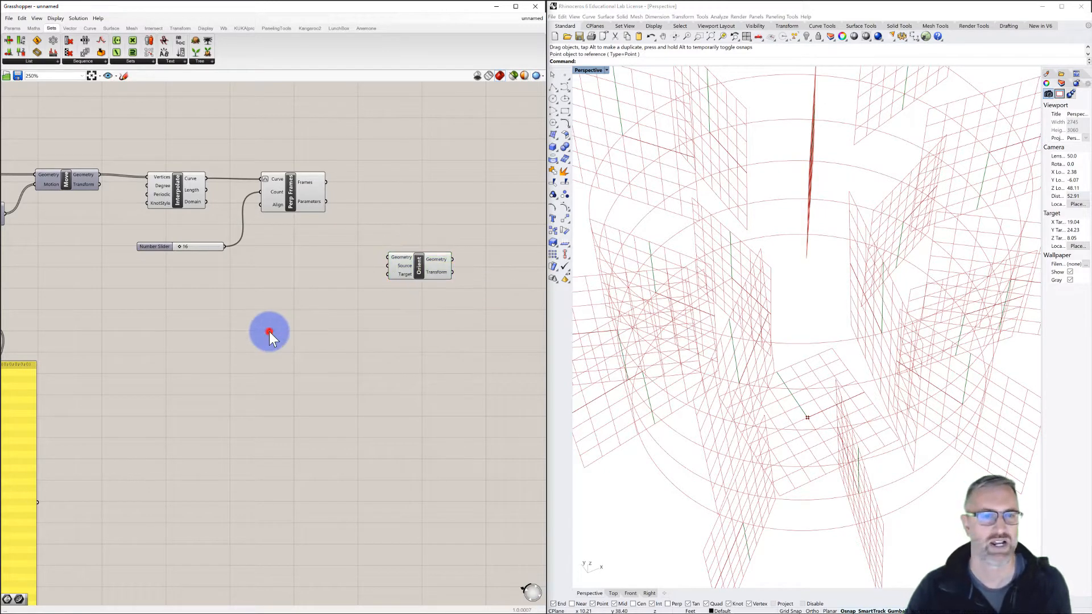
In Rhino, draw a circle centred on the origin of the horizontal base plane at the bottom of the helix.
{"action": "right_click_drag", "start_coordinate": [745, 373], "coordinate": [738, 394]}
{"action": "scroll", "coordinate": [798, 343], "scroll_direction": "up", "scroll_amount": 10}
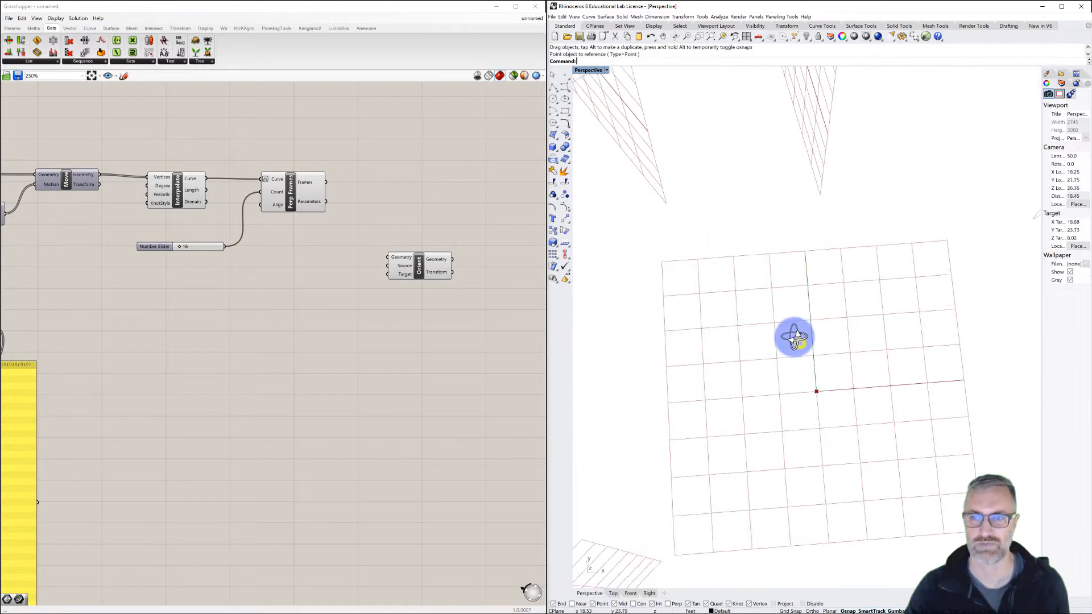
{"action": "left_click", "coordinate": [554, 99]}
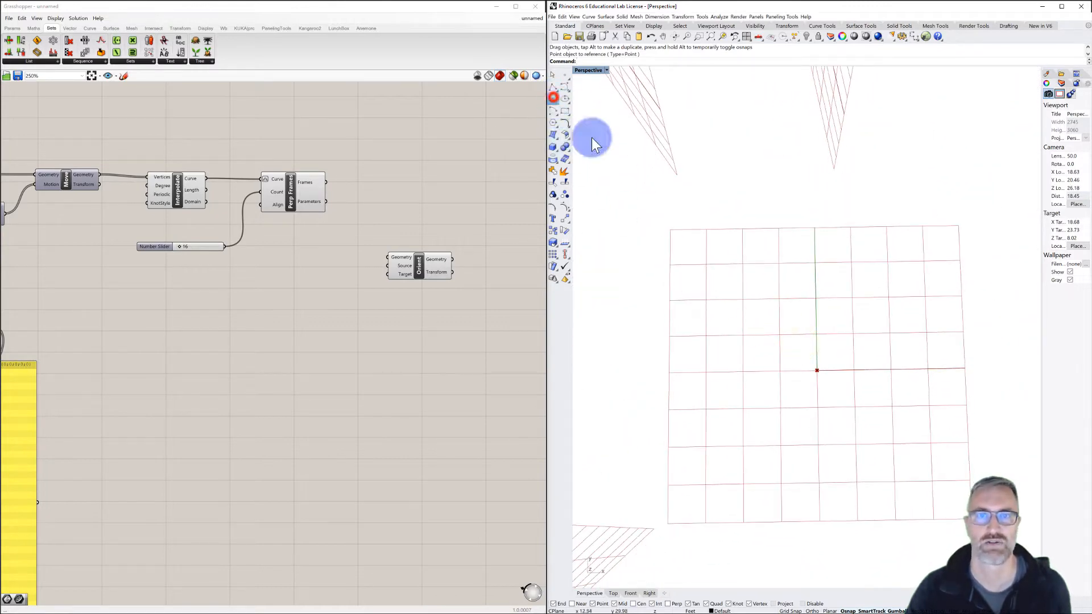
{"action": "left_click", "coordinate": [817, 371]}
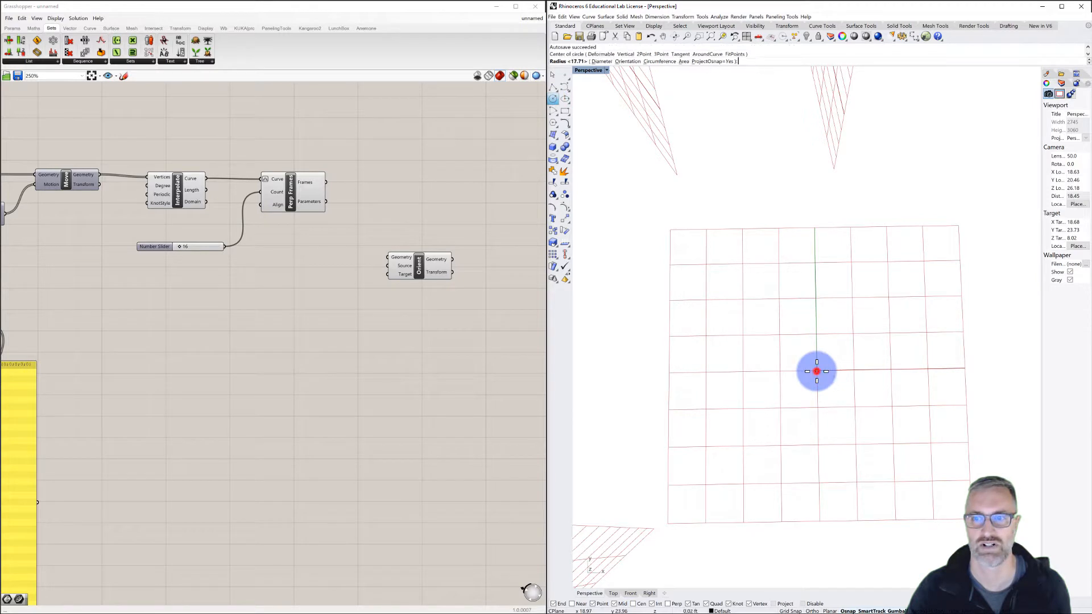
{"action": "left_click", "coordinate": [857, 338]}
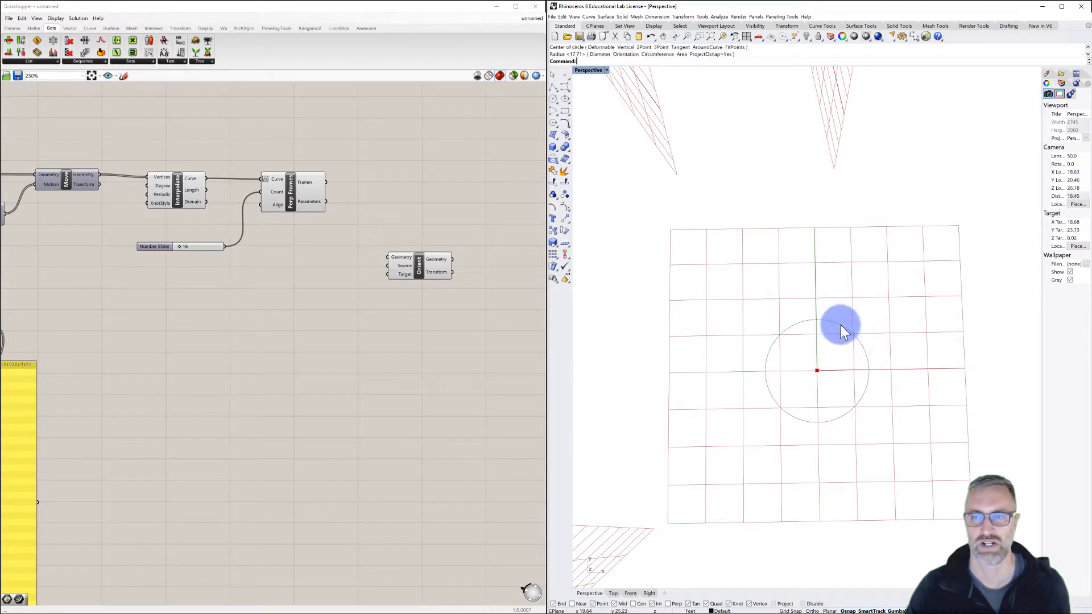
Create a planar surface from the circle on the base plane.
{"action": "left_click", "coordinate": [841, 326]}
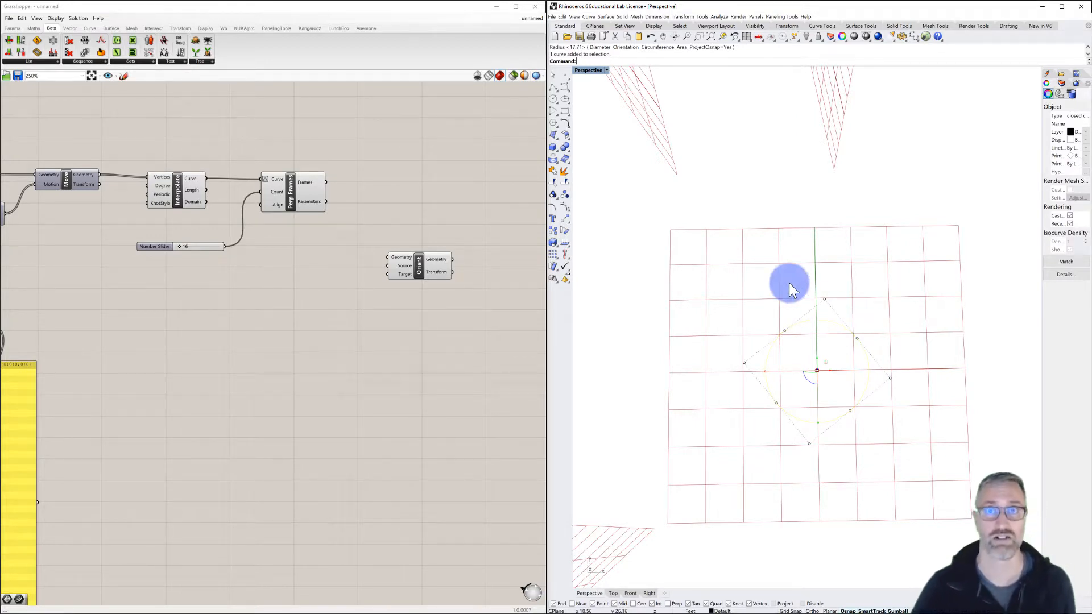
{"action": "left_click", "coordinate": [602, 15]}
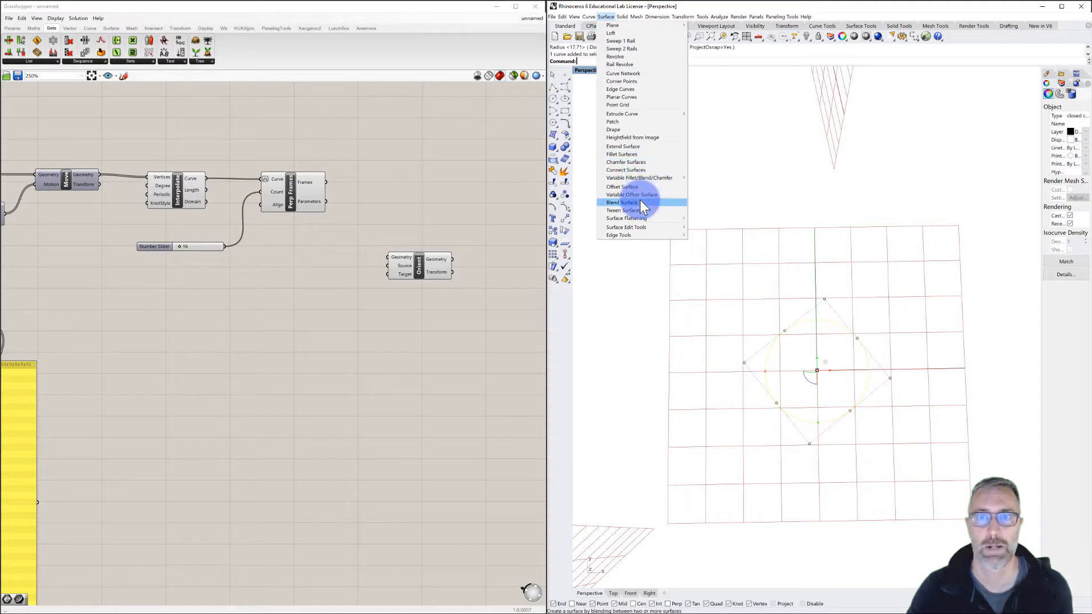
{"action": "left_click", "coordinate": [633, 97]}
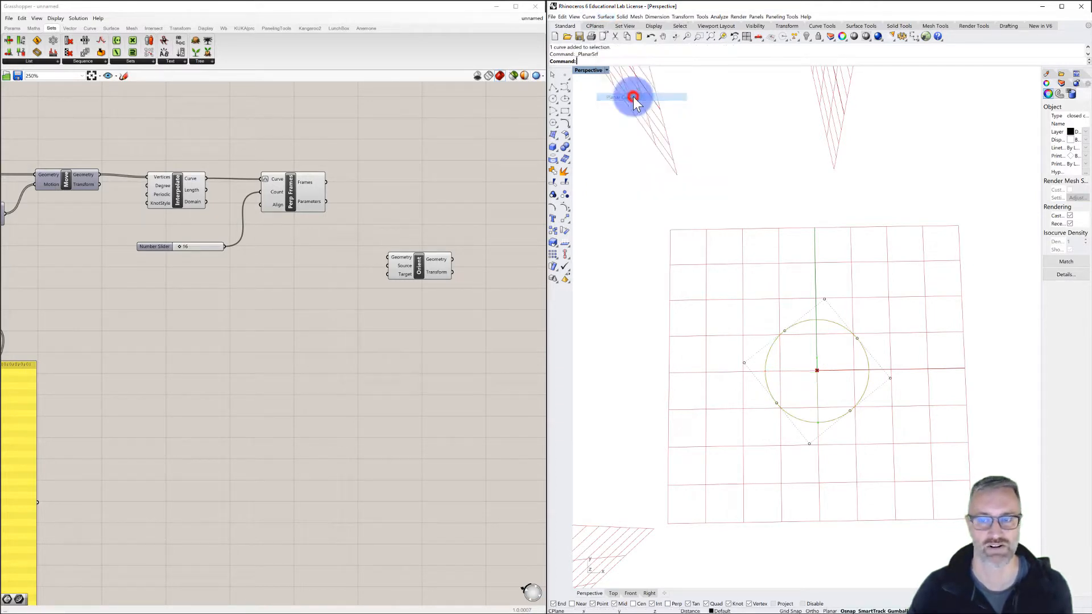
{"action": "left_click", "coordinate": [720, 170]}
Set the Perspective viewport's display mode to Ghosted and view the circular surface at an angle.
{"action": "right_click_drag", "start_coordinate": [731, 182], "coordinate": [749, 238]}
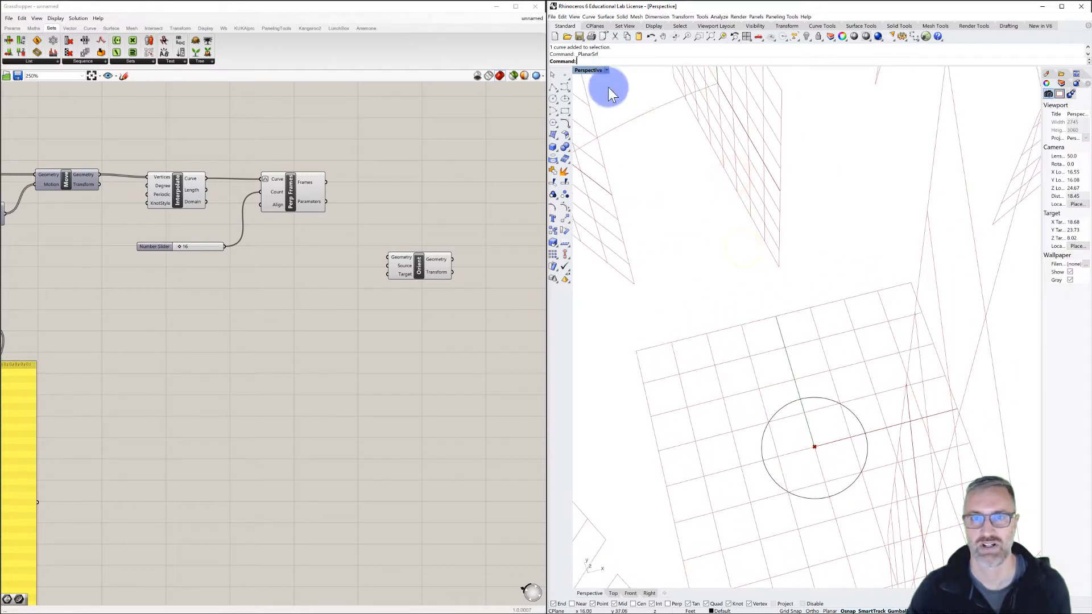
{"action": "left_click", "coordinate": [595, 69]}
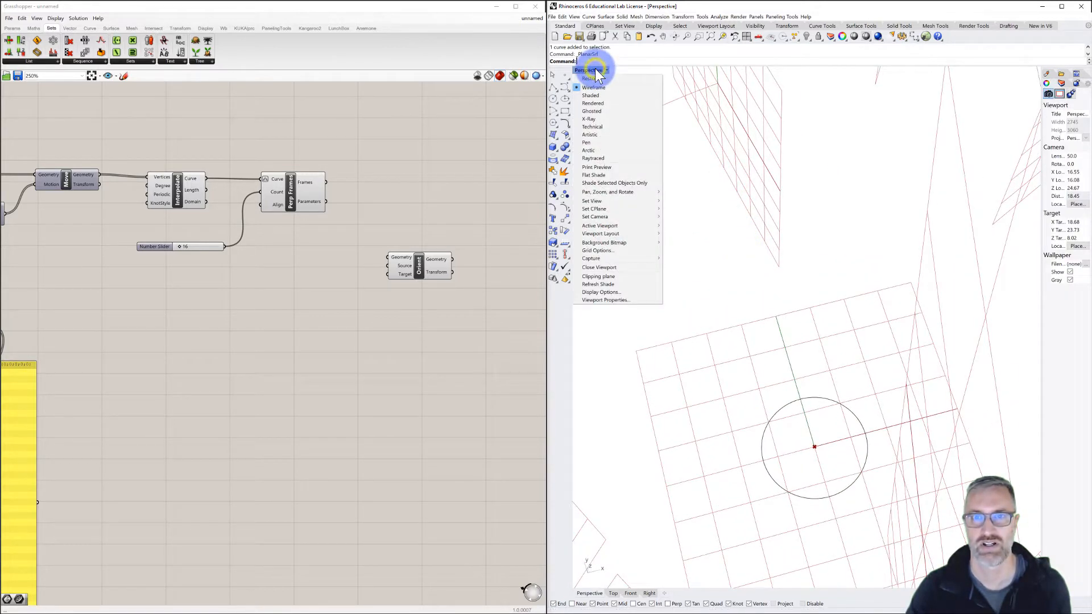
{"action": "left_click", "coordinate": [596, 110]}
{"action": "left_click", "coordinate": [694, 207]}
{"action": "right_click_drag", "start_coordinate": [721, 285], "coordinate": [711, 208]}
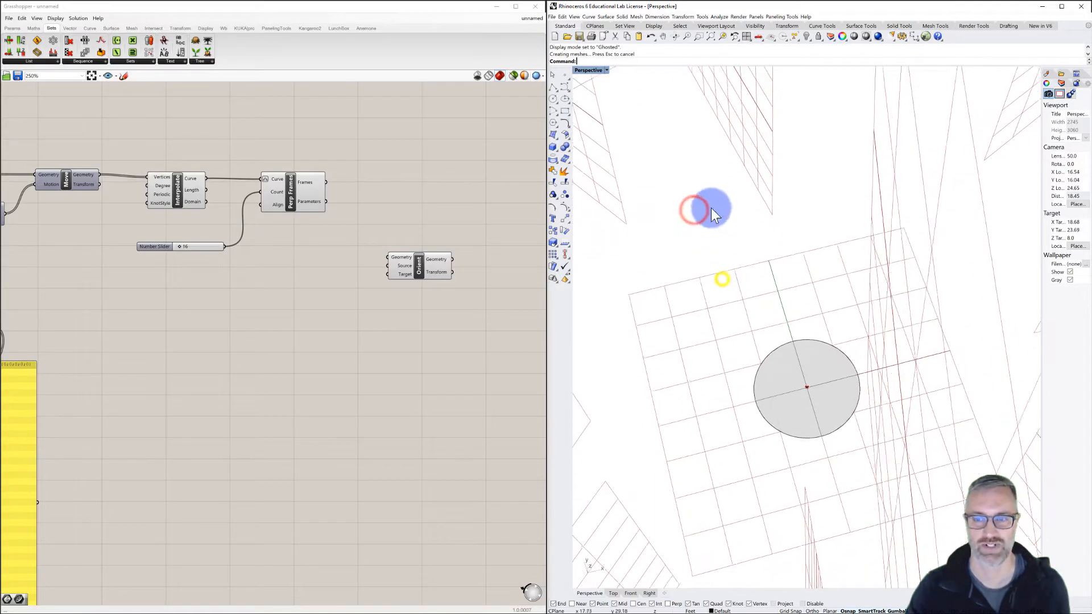
{"action": "right_click_drag", "start_coordinate": [813, 399], "coordinate": [802, 395]}
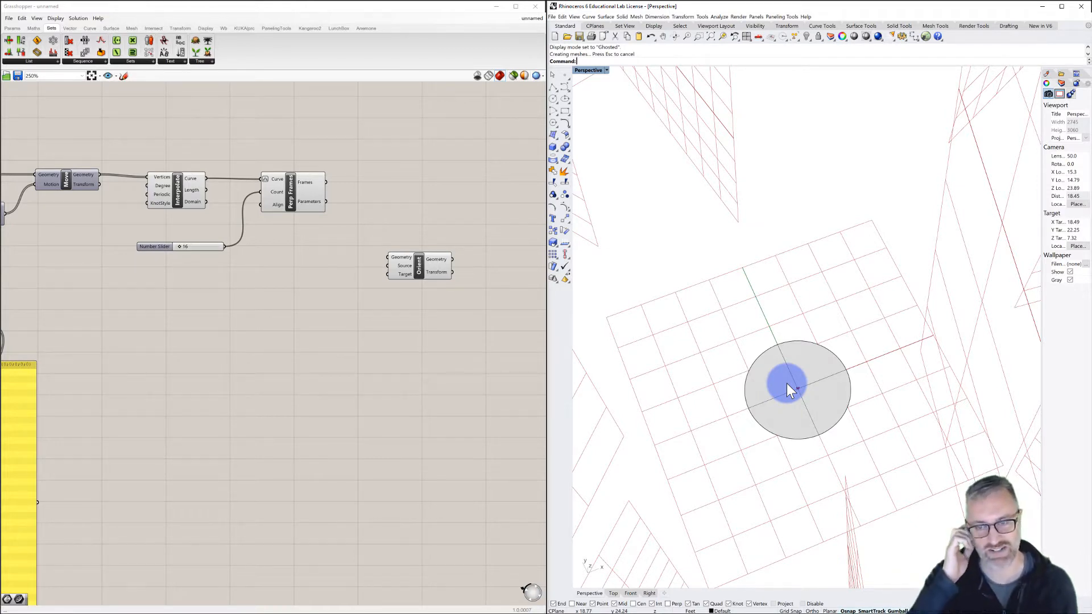
In Grasshopper, add a Brep parameter below Perp Frames and reference the circular surface in it as a single Brep.
{"action": "double_click", "coordinate": [248, 316]}
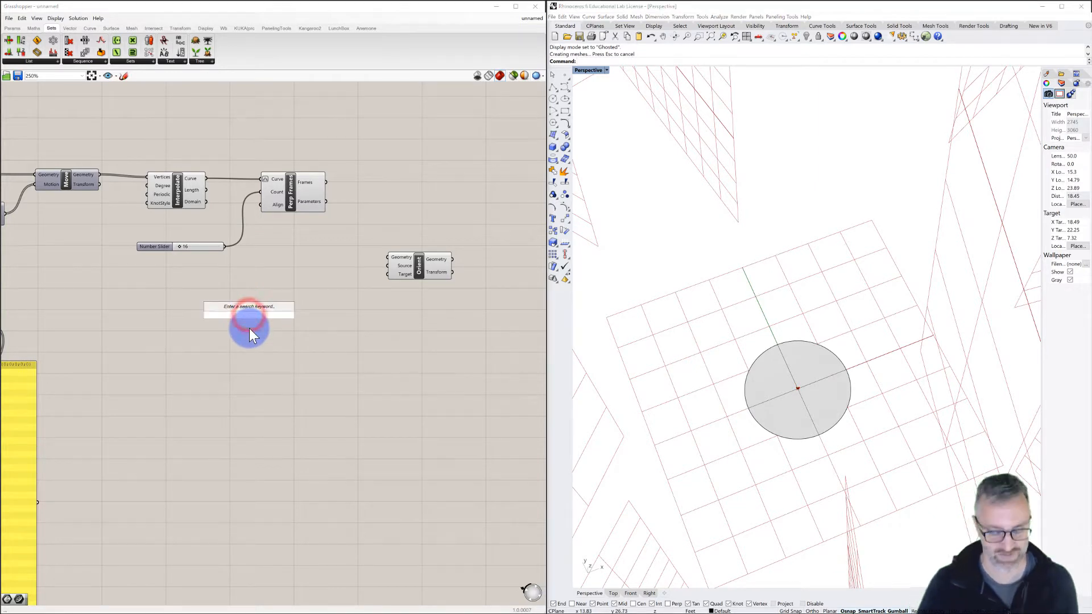
{"action": "type", "text": "brep"}
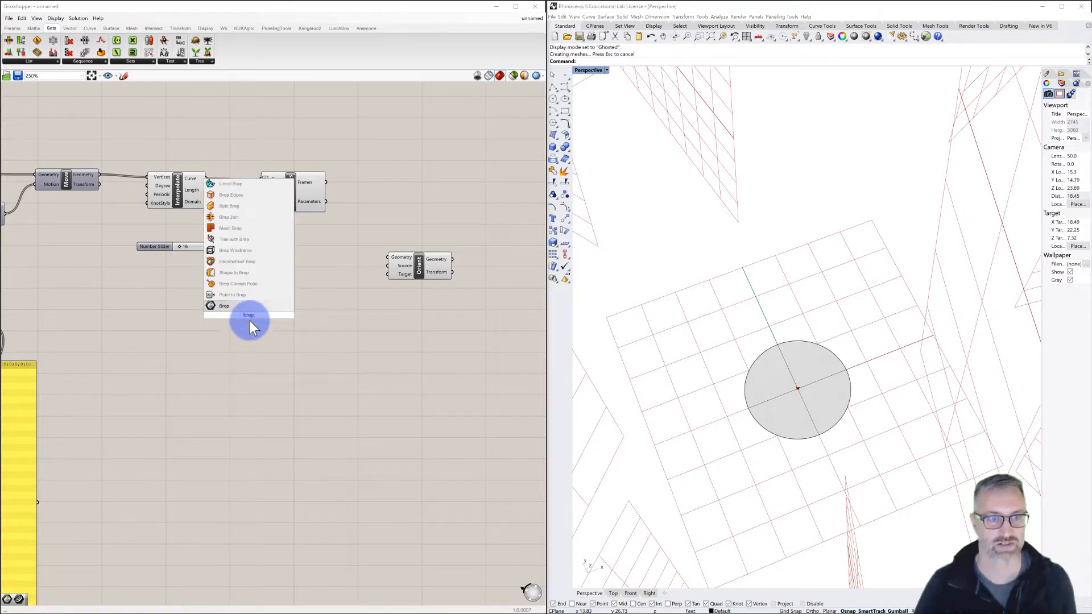
{"action": "left_click", "coordinate": [220, 307]}
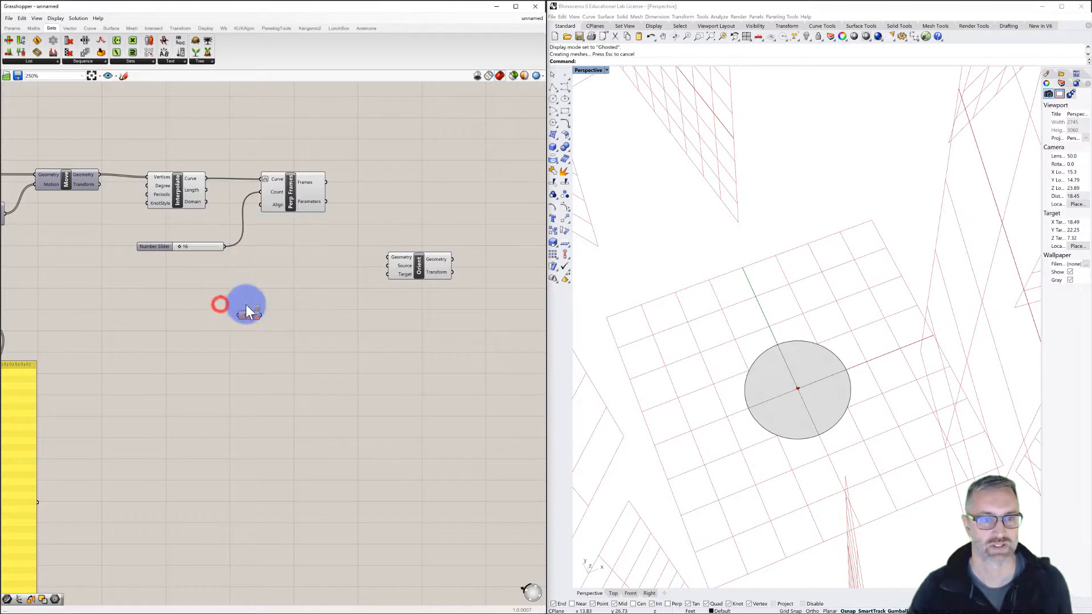
{"action": "right_click", "coordinate": [245, 314]}
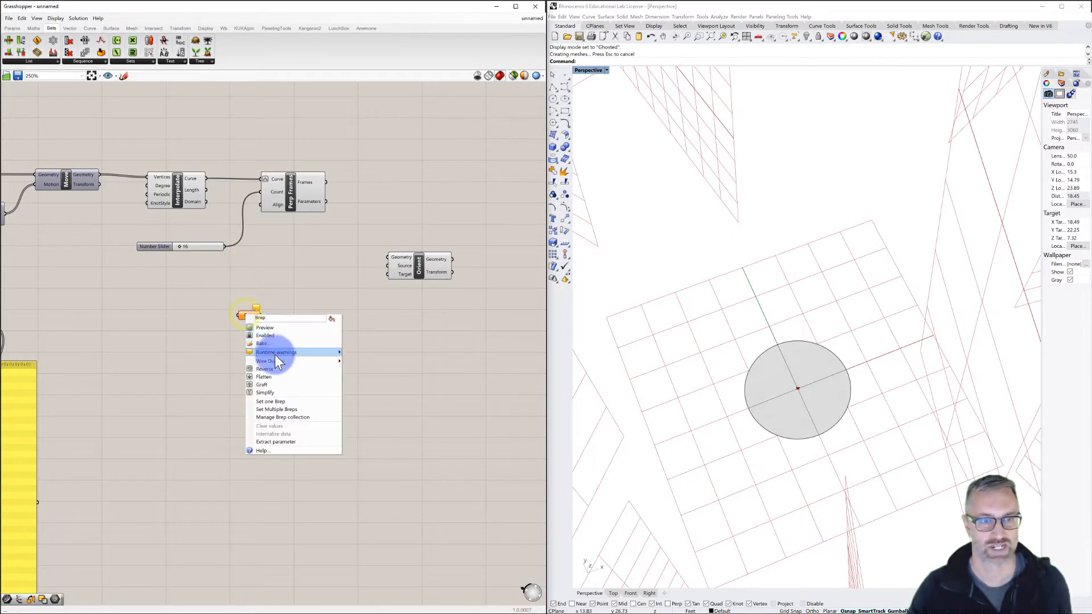
{"action": "left_click", "coordinate": [273, 402]}
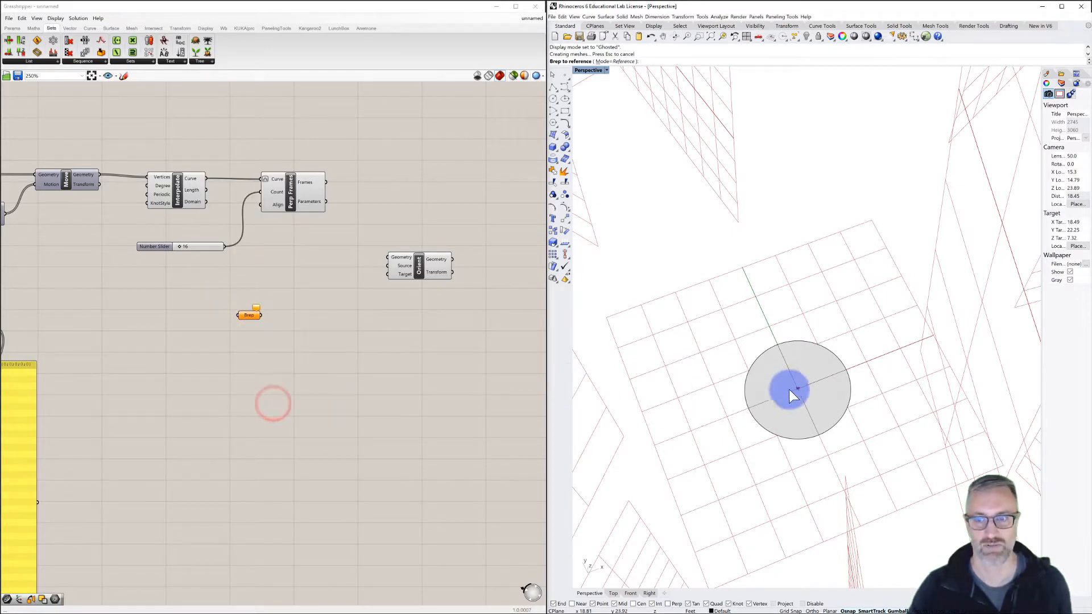
{"action": "left_click", "coordinate": [777, 378]}
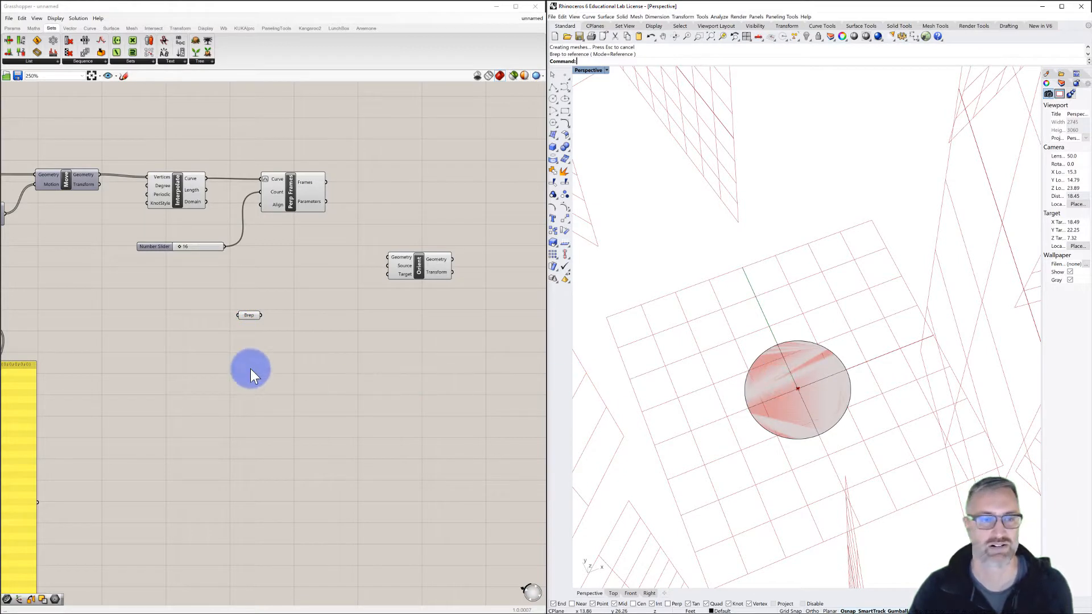
{"action": "left_click", "coordinate": [281, 361]}
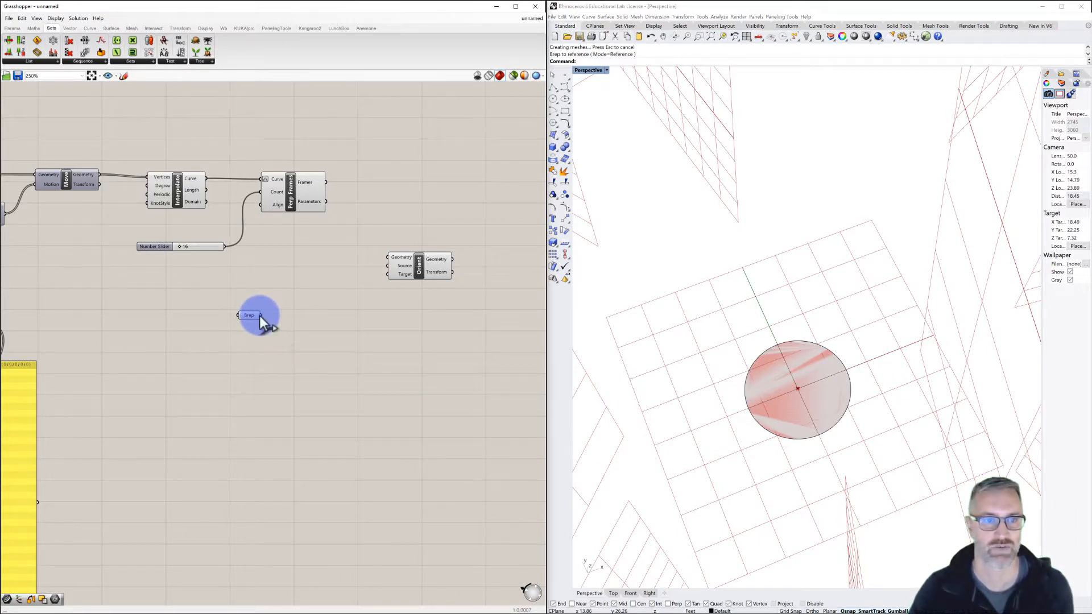
Connect the Brep to Orient's Geometry input and the XY Plane component's Plane output to its Source input.
{"action": "left_click_drag", "start_coordinate": [260, 315], "coordinate": [384, 255]}
{"action": "left_click", "coordinate": [378, 296]}
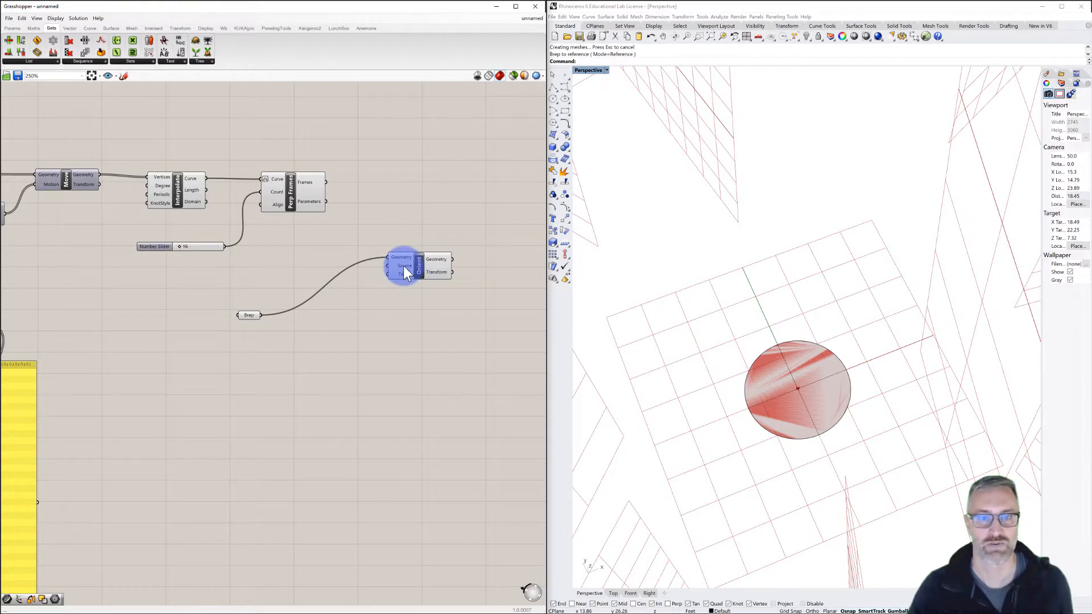
{"action": "scroll", "coordinate": [404, 268], "scroll_direction": "down", "scroll_amount": 6}
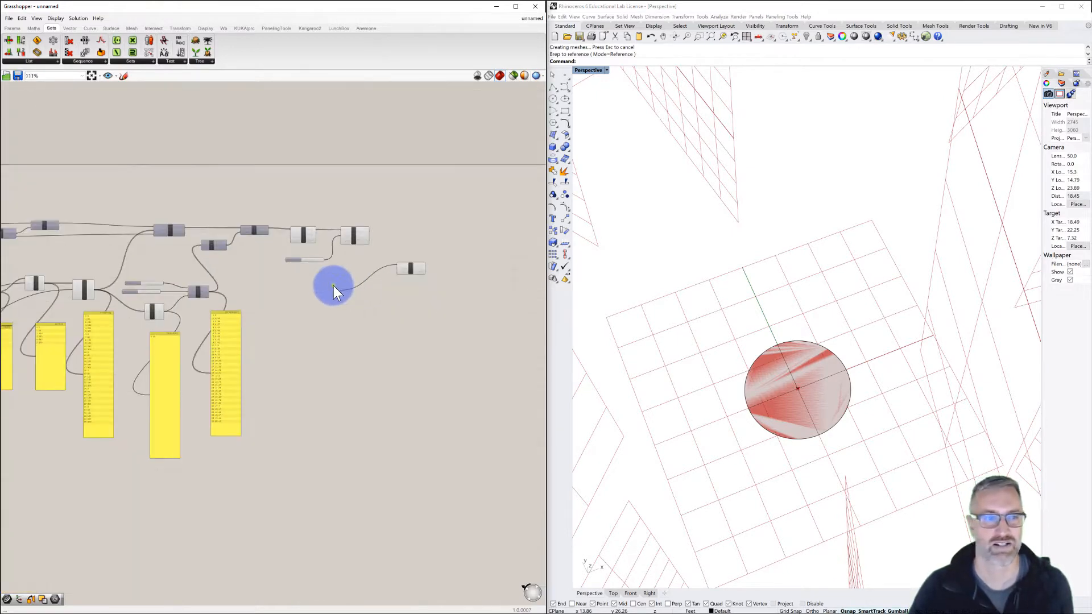
{"action": "right_click_drag", "start_coordinate": [333, 285], "coordinate": [462, 274]}
{"action": "scroll", "coordinate": [107, 238], "scroll_direction": "up", "scroll_amount": 3}
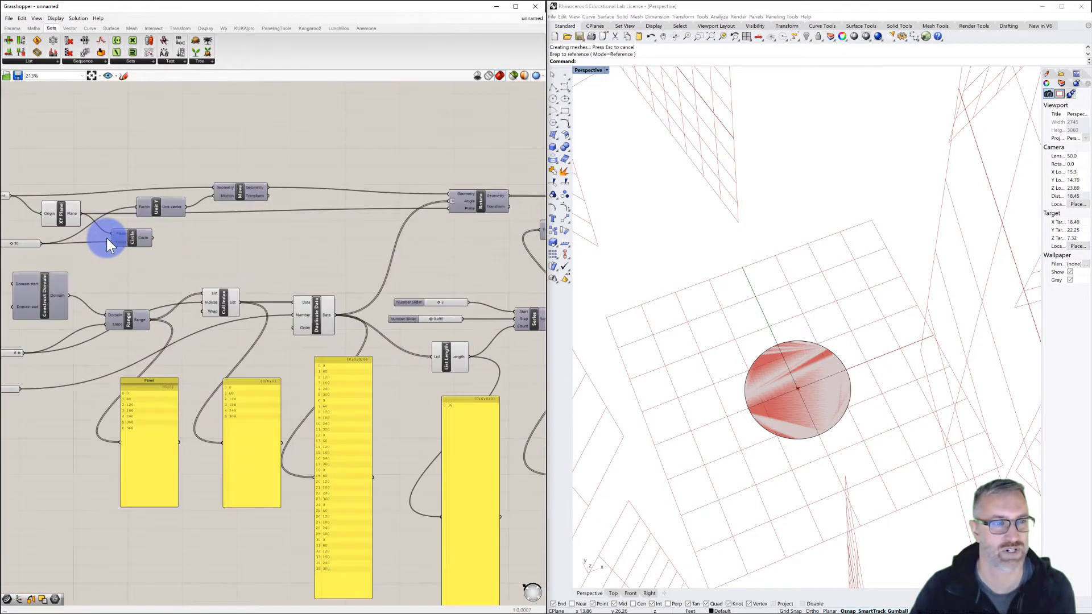
{"action": "left_click_drag", "start_coordinate": [82, 214], "coordinate": [503, 275]}
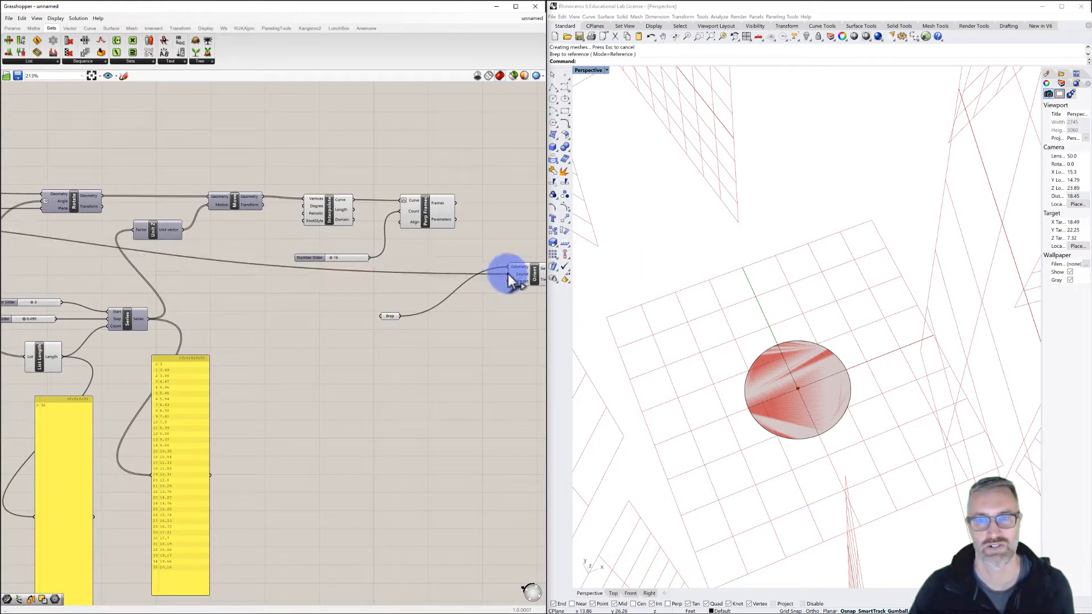
Connect the Frames output of Perp Frames to Orient's Target input and view the whole helix of oriented discs.
{"action": "right_click_drag", "start_coordinate": [507, 314], "coordinate": [432, 303]}
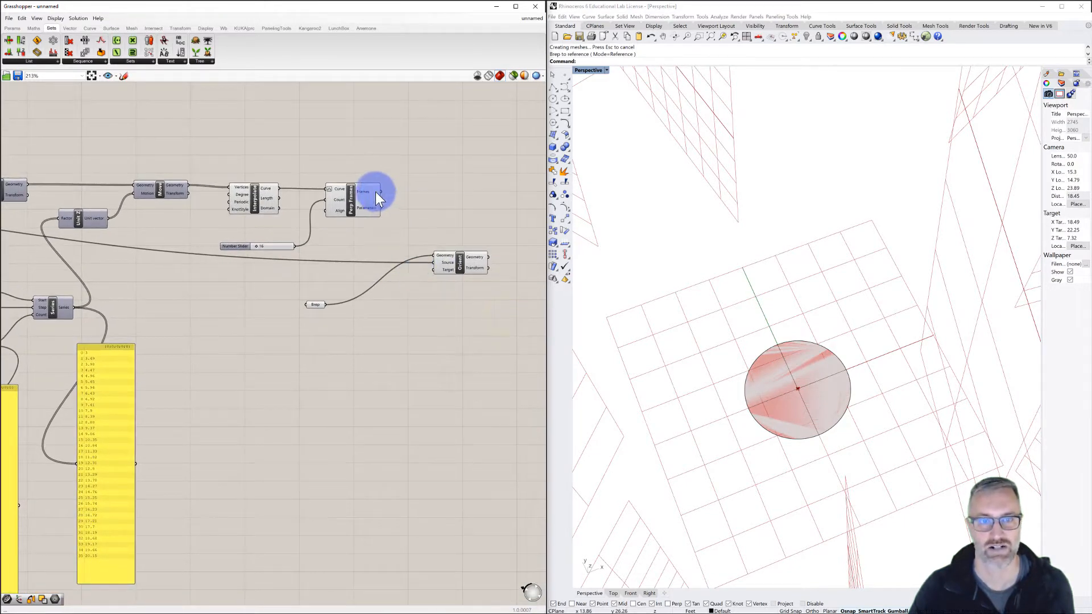
{"action": "left_click_drag", "start_coordinate": [381, 191], "coordinate": [431, 272]}
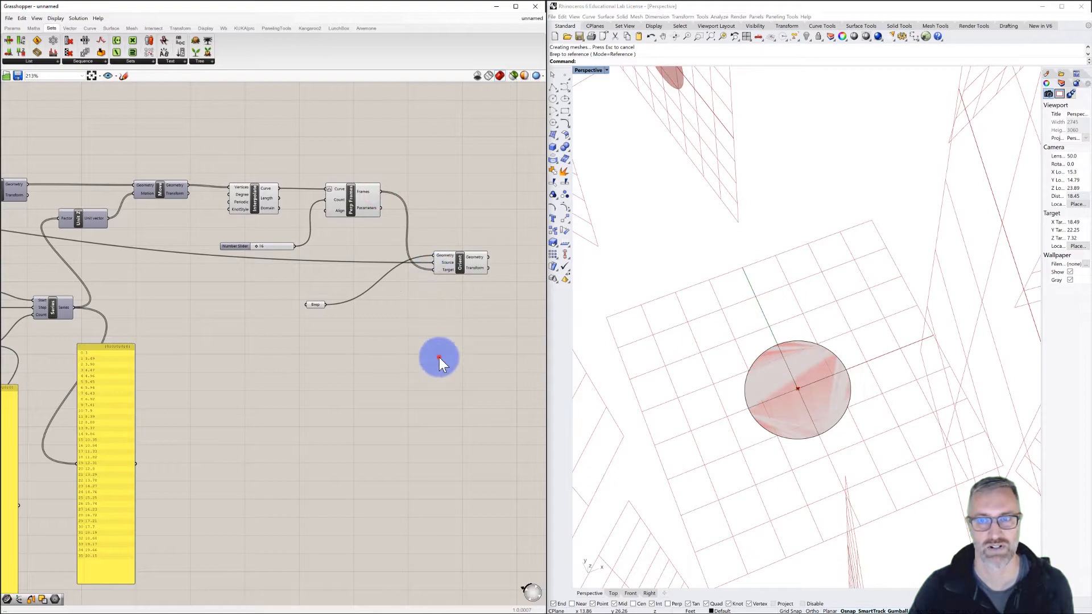
{"action": "scroll", "coordinate": [694, 385], "scroll_direction": "down", "scroll_amount": 12}
{"action": "right_click_drag", "start_coordinate": [700, 406], "coordinate": [754, 388]}
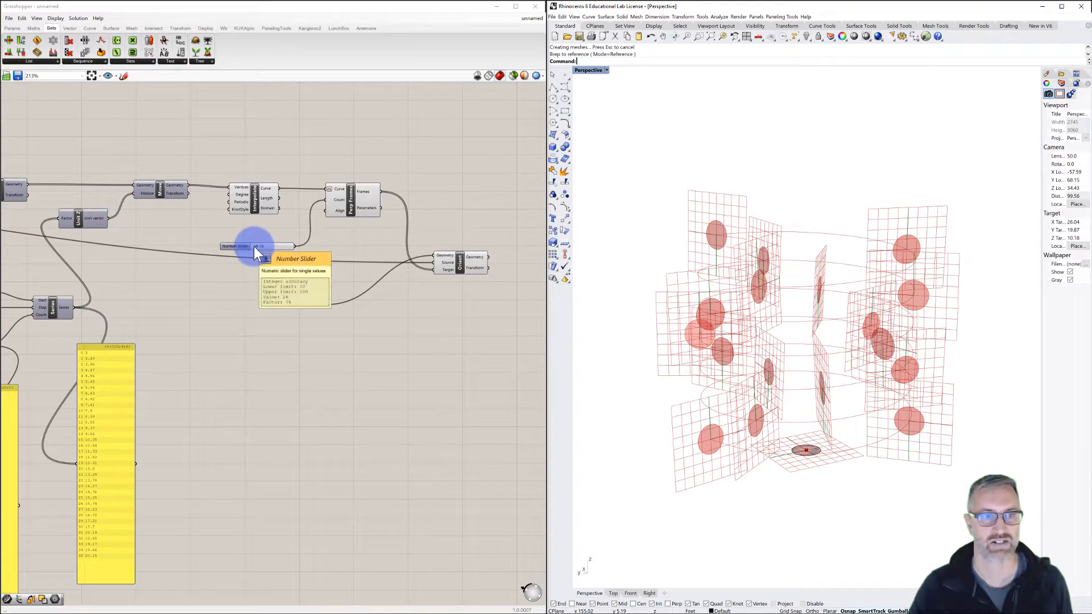
Increase the Perp Frames Count slider to place many more discs along the helix.
{"action": "left_click_drag", "start_coordinate": [255, 247], "coordinate": [288, 248]}
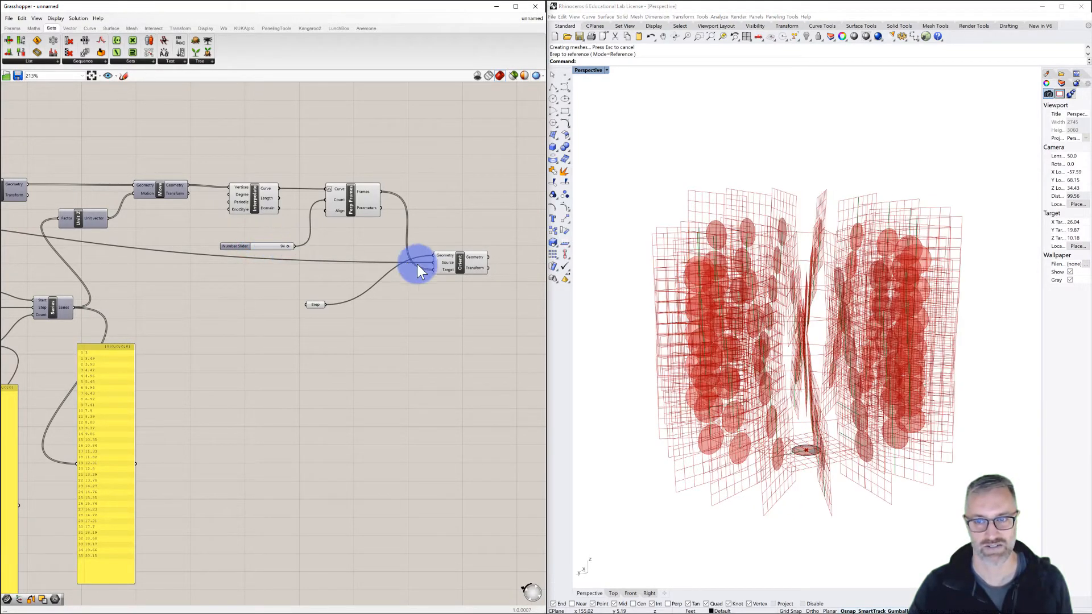
{"action": "mouse_move", "coordinate": [711, 309]}
{"action": "right_mouse_down"}
{"action": "mouse_move", "coordinate": [726, 324]}
{"action": "mouse_move", "coordinate": [713, 357]}
{"action": "mouse_move", "coordinate": [728, 326]}
{"action": "right_mouse_up"}
{"action": "left_click", "coordinate": [412, 211]}
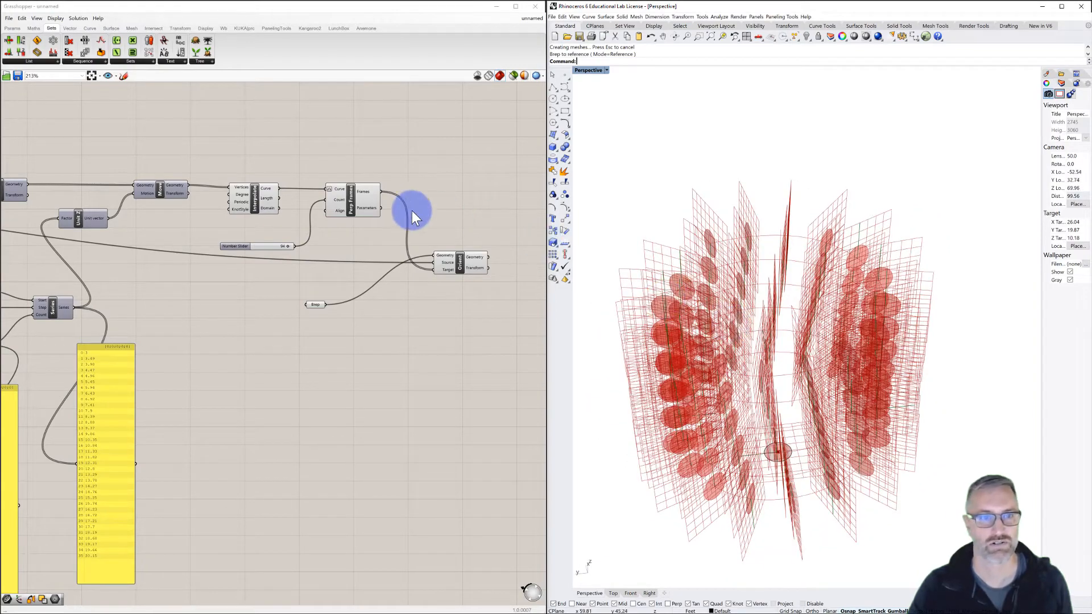
Turn off the preview of the Perp Frames and Interpolate components so that only the discs are drawn along the helix.
{"action": "right_click", "coordinate": [351, 197]}
{"action": "left_click", "coordinate": [375, 209]}
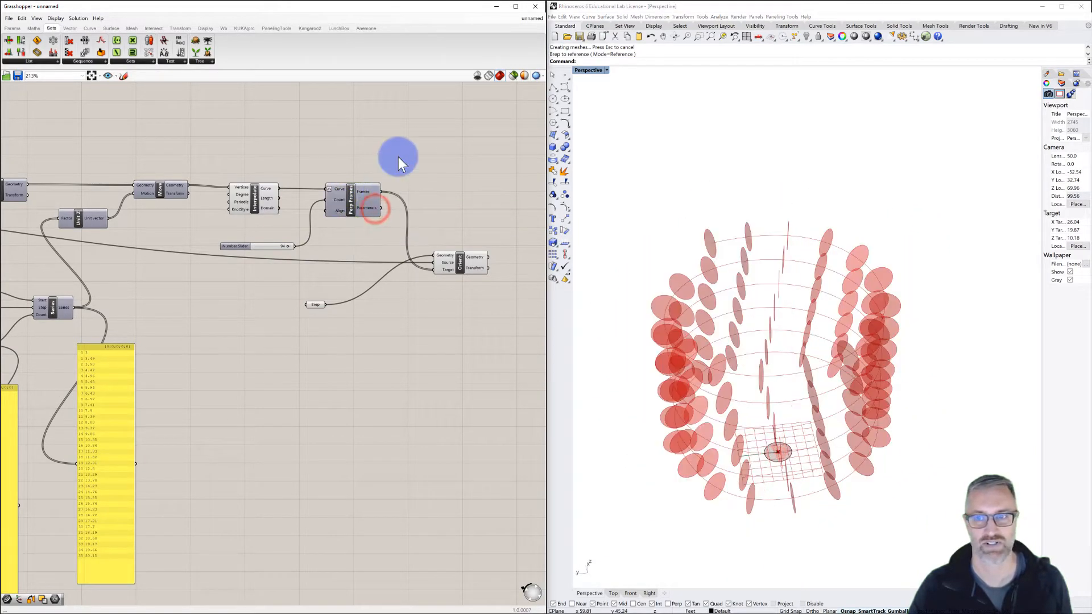
{"action": "left_click", "coordinate": [262, 201]}
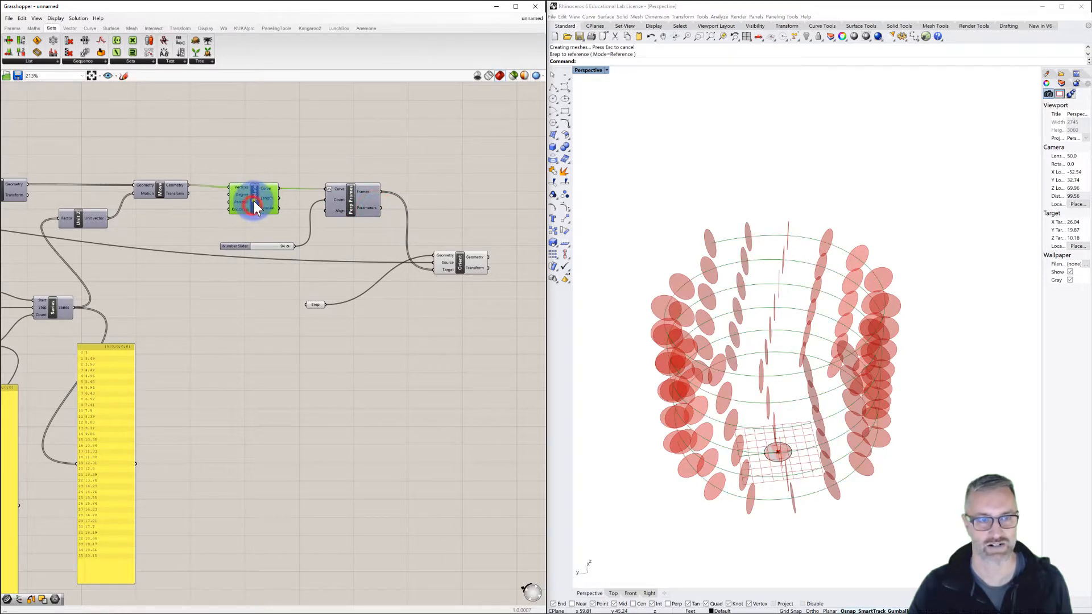
{"action": "right_click", "coordinate": [254, 201]}
{"action": "left_click", "coordinate": [273, 215]}
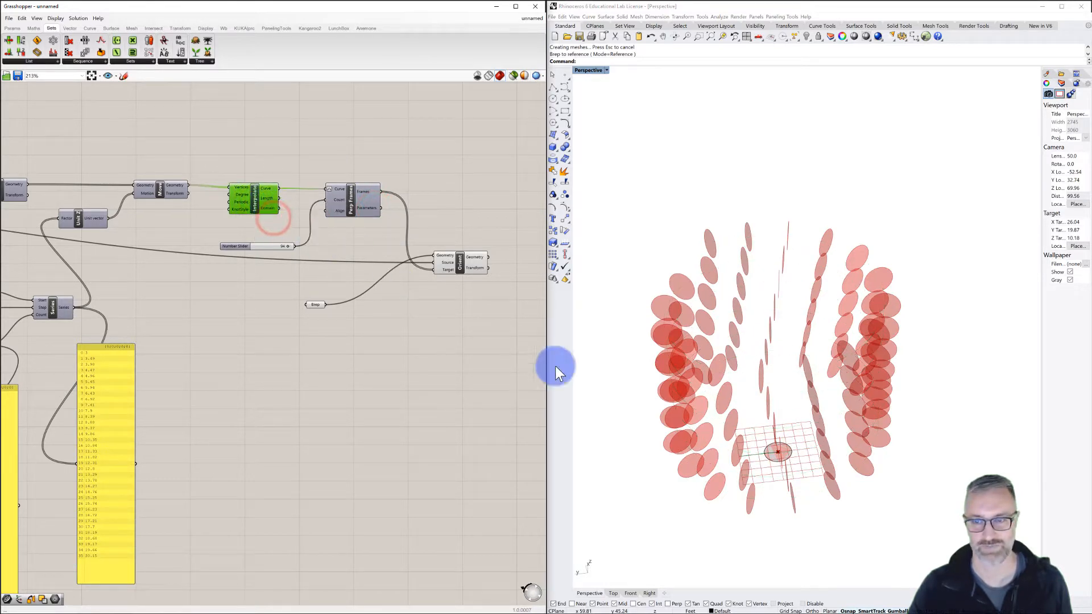
Examine the arrangement of oriented discs from above and look closely at the source disc on its base plane.
{"action": "right_click_drag", "start_coordinate": [720, 399], "coordinate": [798, 428]}
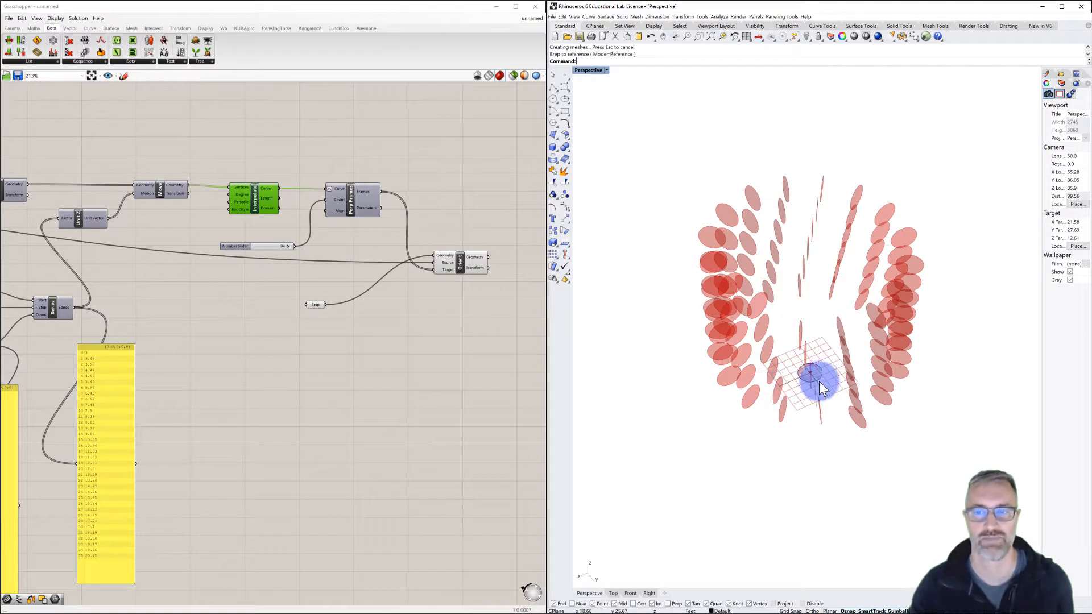
{"action": "right_click_drag", "start_coordinate": [803, 391], "coordinate": [799, 402]}
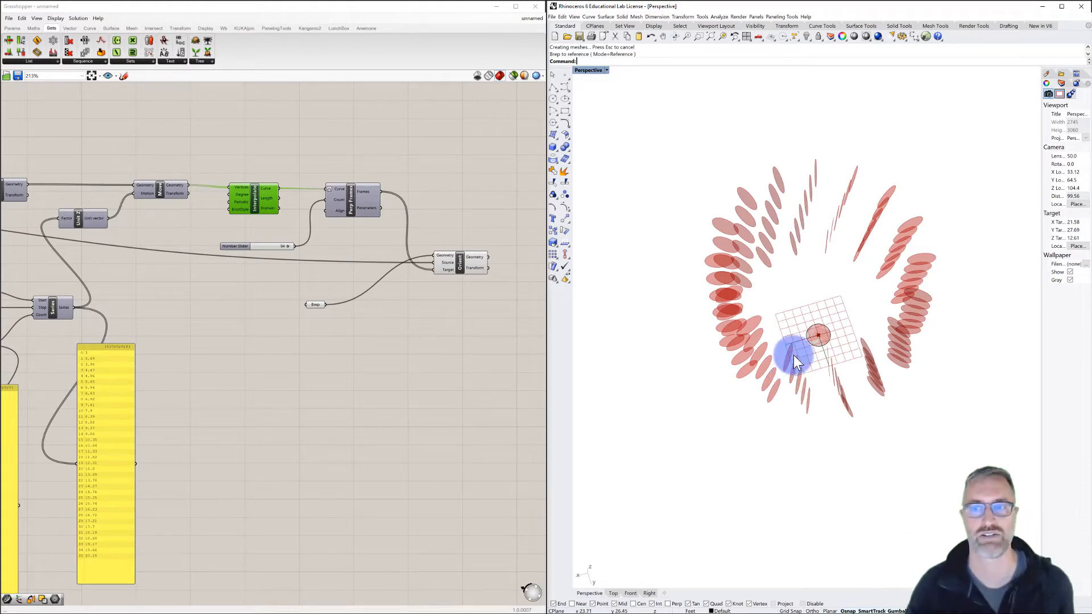
{"action": "scroll", "coordinate": [830, 337], "scroll_direction": "up", "scroll_amount": 5}
{"action": "right_click_drag", "start_coordinate": [801, 343], "coordinate": [787, 319]}
{"action": "scroll", "coordinate": [781, 326], "scroll_direction": "up", "scroll_amount": 6}
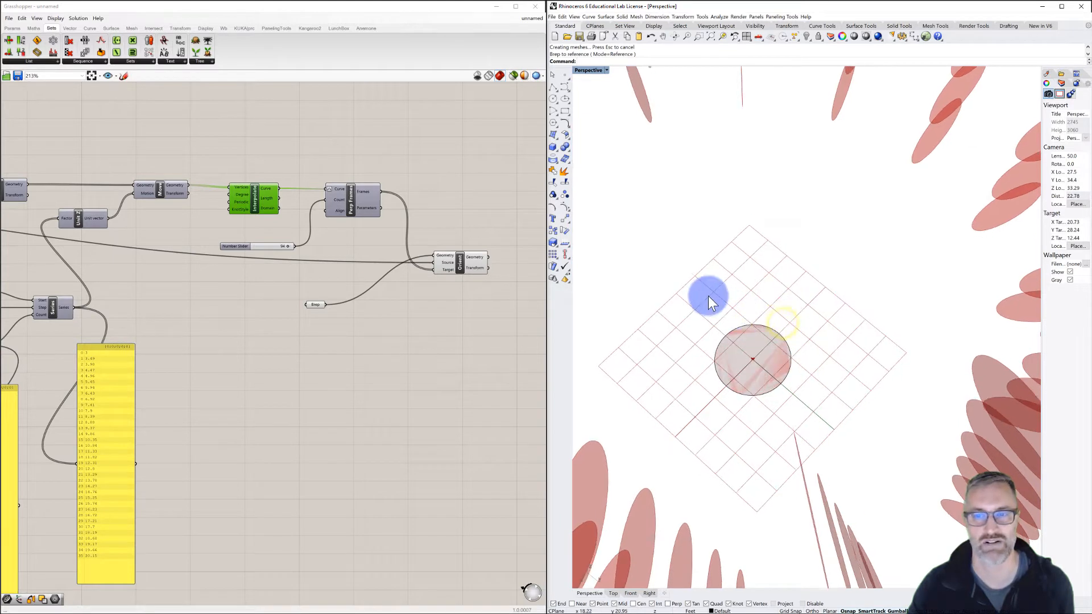
Draw a three-point rectangle starting at the disc's centre, with an edge length of 2 and a width of 1.
{"action": "left_click", "coordinate": [565, 111]}
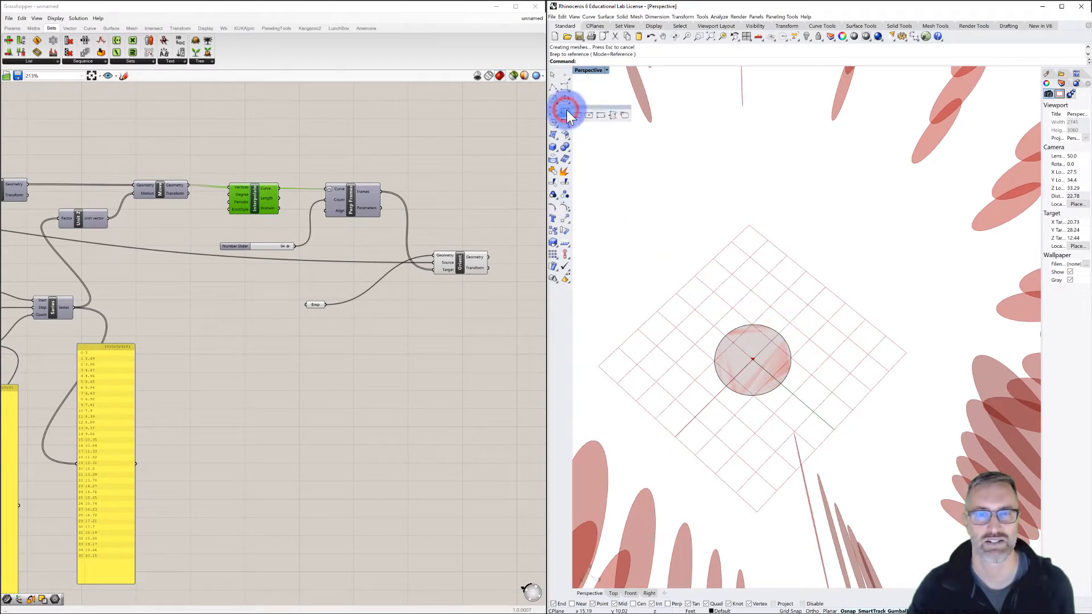
{"action": "left_click", "coordinate": [594, 115]}
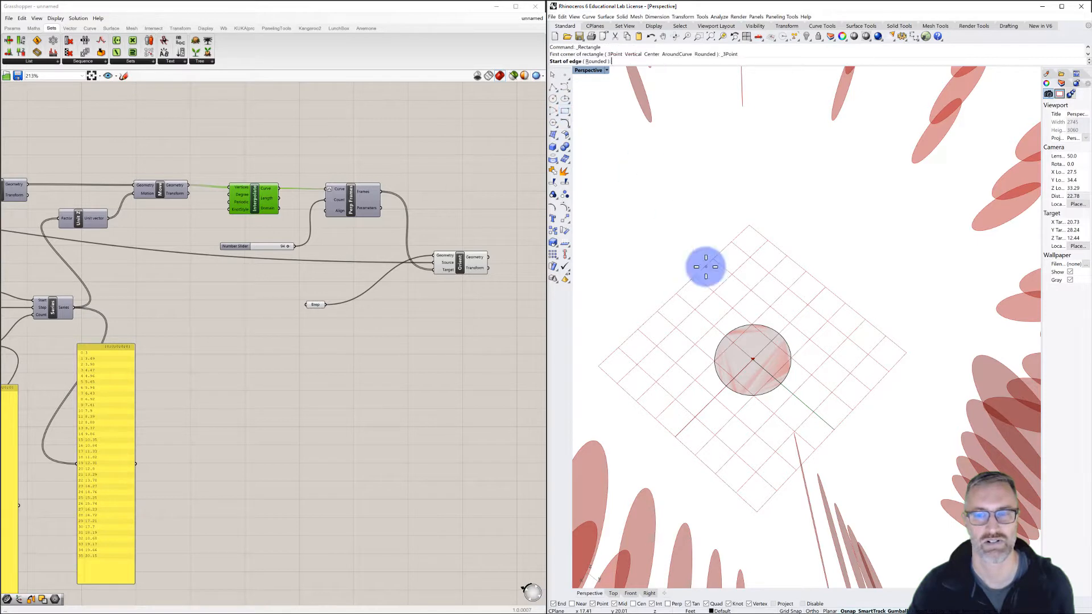
{"action": "left_click", "coordinate": [752, 359]}
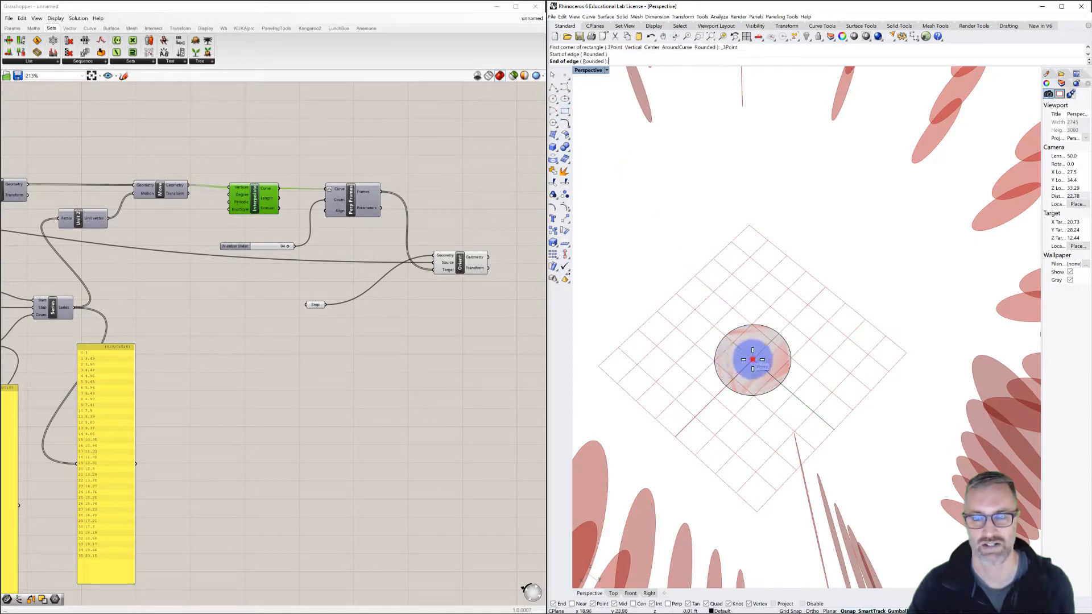
{"action": "type", "text": "2"}
{"action": "key", "text": "Return"}
{"action": "left_click", "coordinate": [806, 380]}
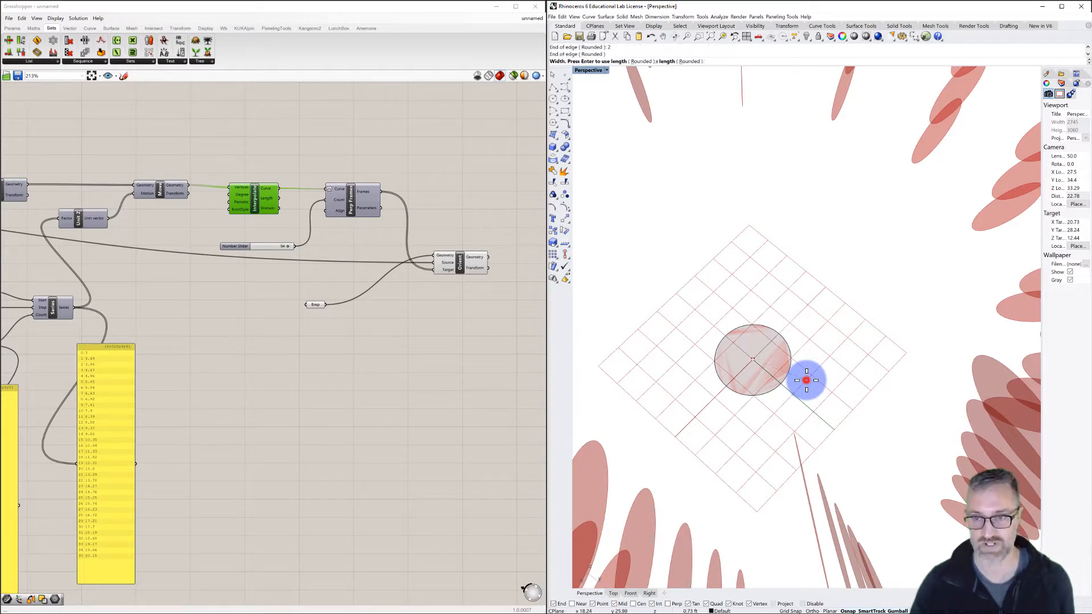
{"action": "type", "text": "1"}
{"action": "key", "text": "Return"}
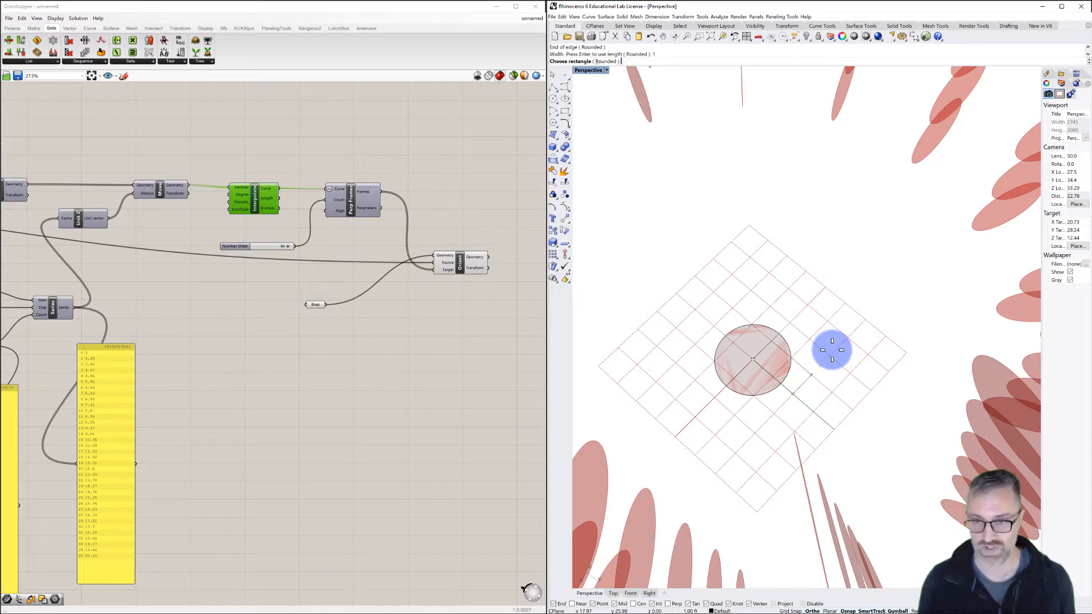
{"action": "left_click", "coordinate": [832, 350]}
Move the new rectangle in two moves so that it is centred on the base plane's origin.
{"action": "left_click", "coordinate": [799, 363]}
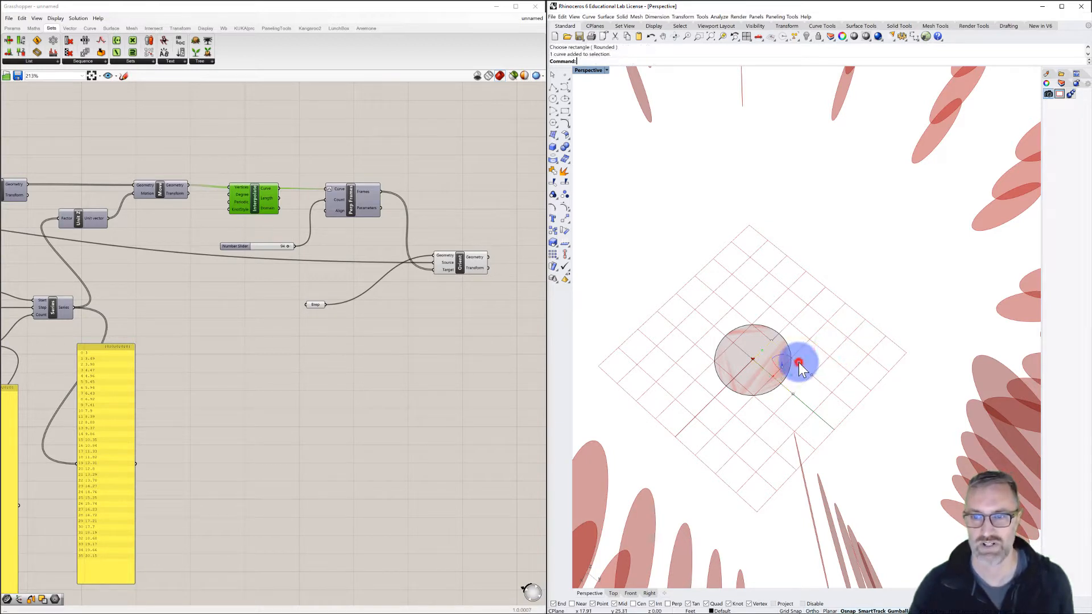
{"action": "type", "text": "m"}
{"action": "key", "text": "Return"}
{"action": "left_click", "coordinate": [799, 363]}
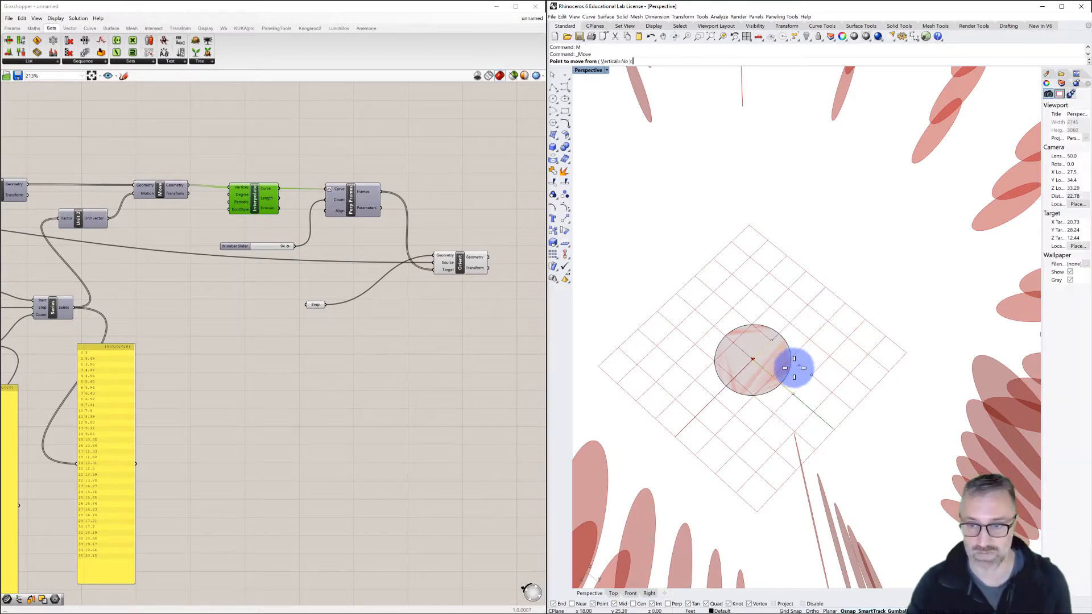
{"action": "left_click", "coordinate": [752, 359]}
{"action": "key", "text": "Return"}
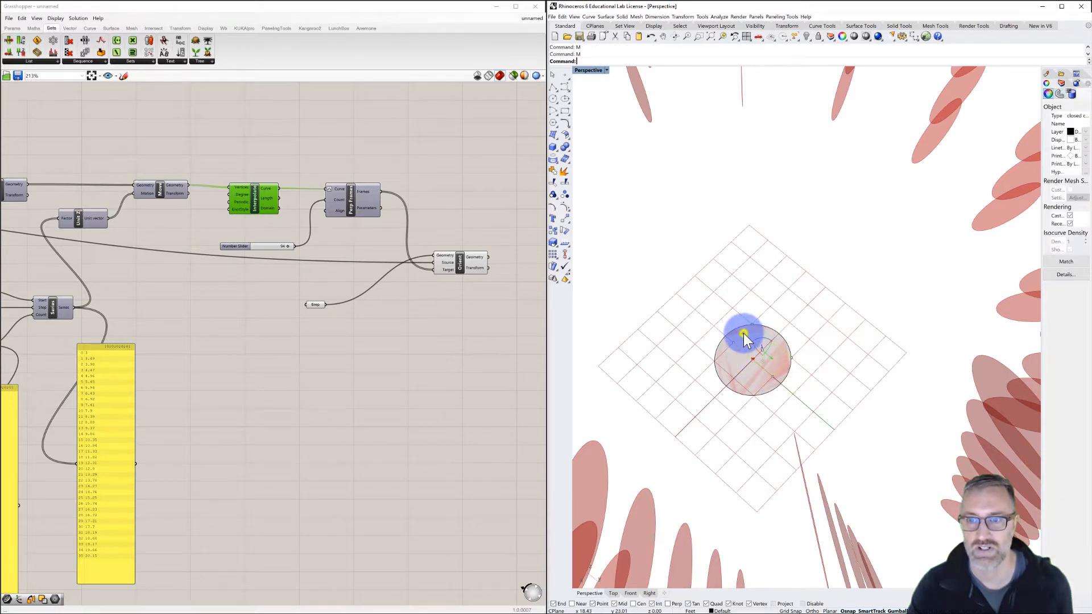
{"action": "left_click", "coordinate": [743, 334]}
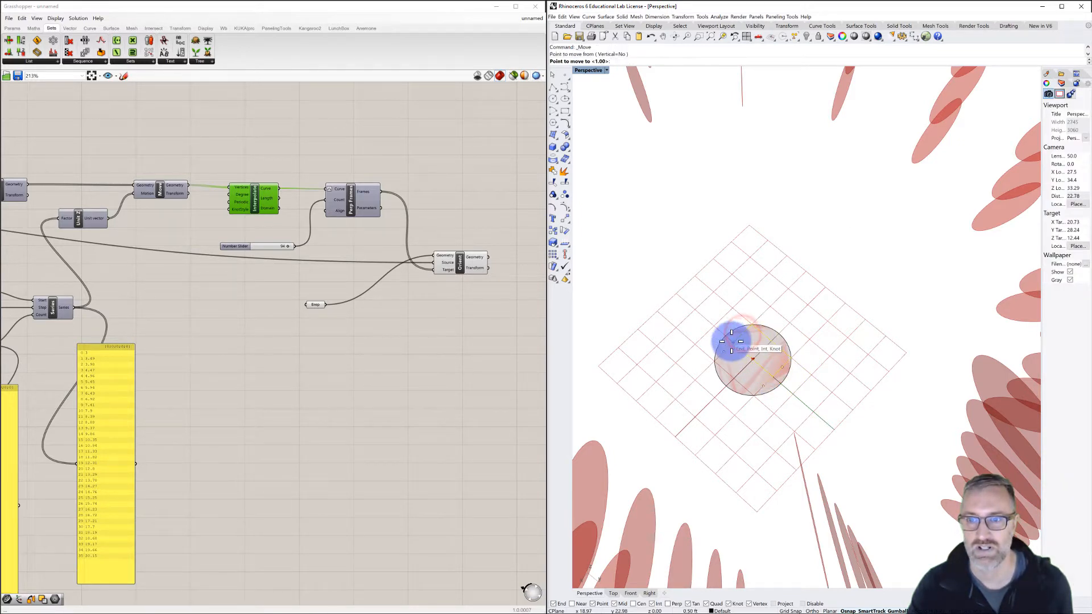
{"action": "left_click", "coordinate": [804, 322]}
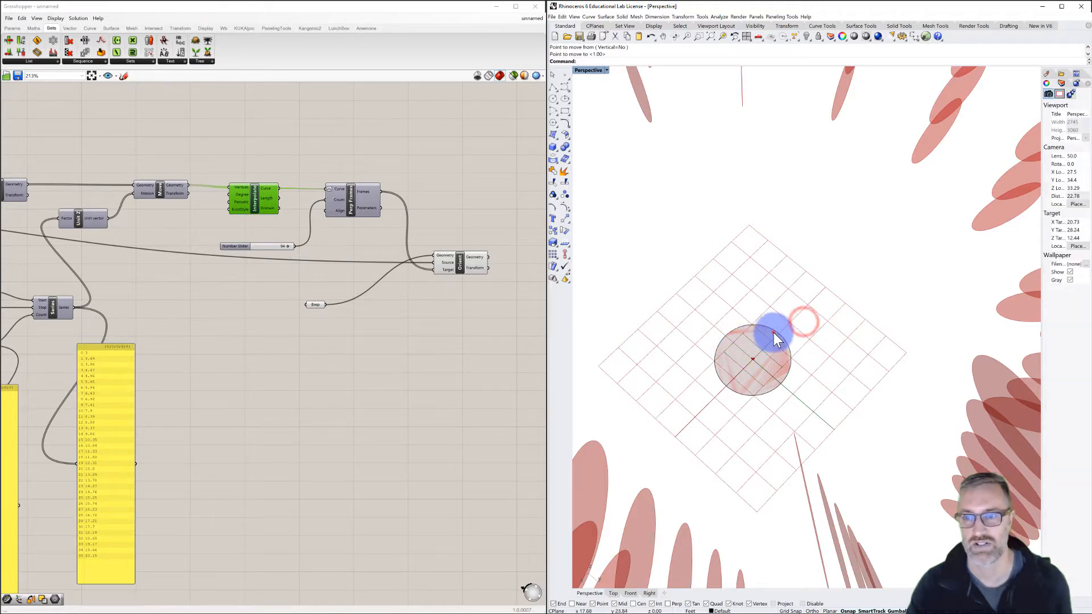
Delete the circle curve and the disc surface on the base plane, keeping the rectangle.
{"action": "left_click", "coordinate": [774, 334]}
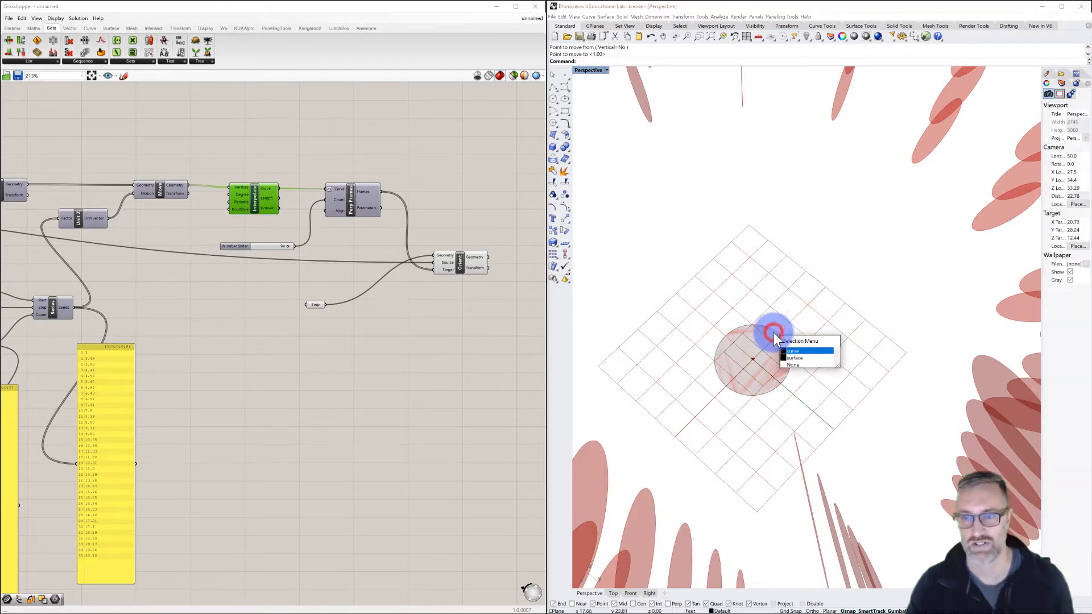
{"action": "left_click", "coordinate": [798, 351]}
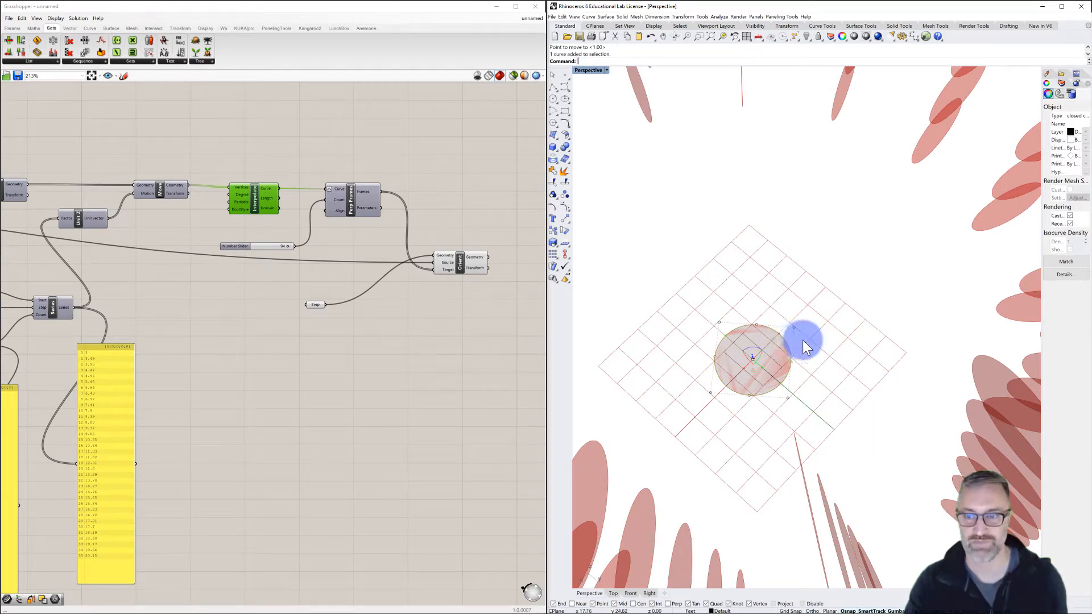
{"action": "left_click", "coordinate": [856, 267]}
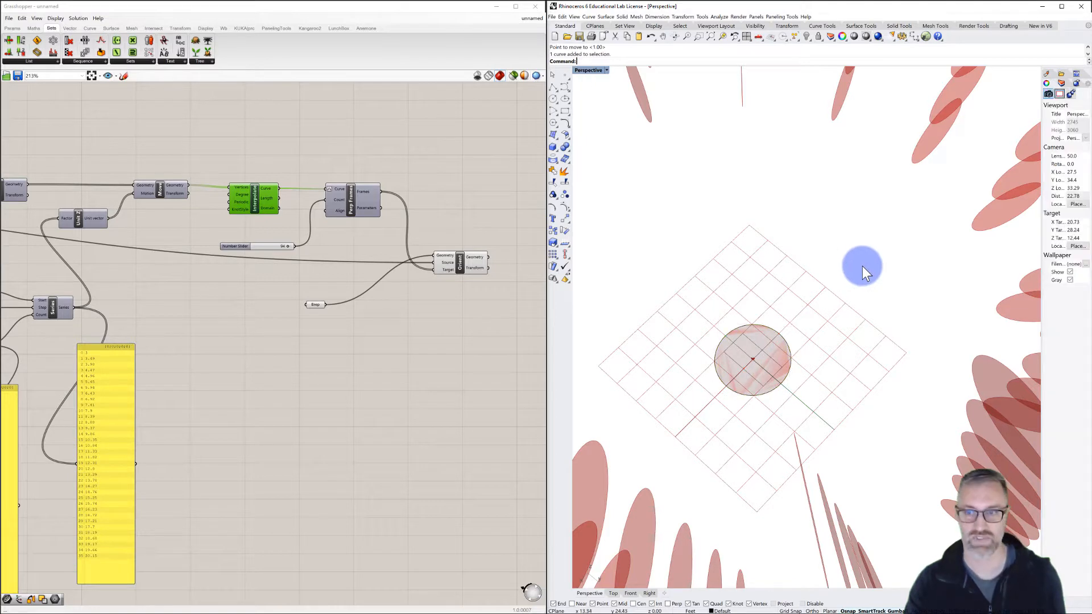
{"action": "left_click", "coordinate": [783, 337]}
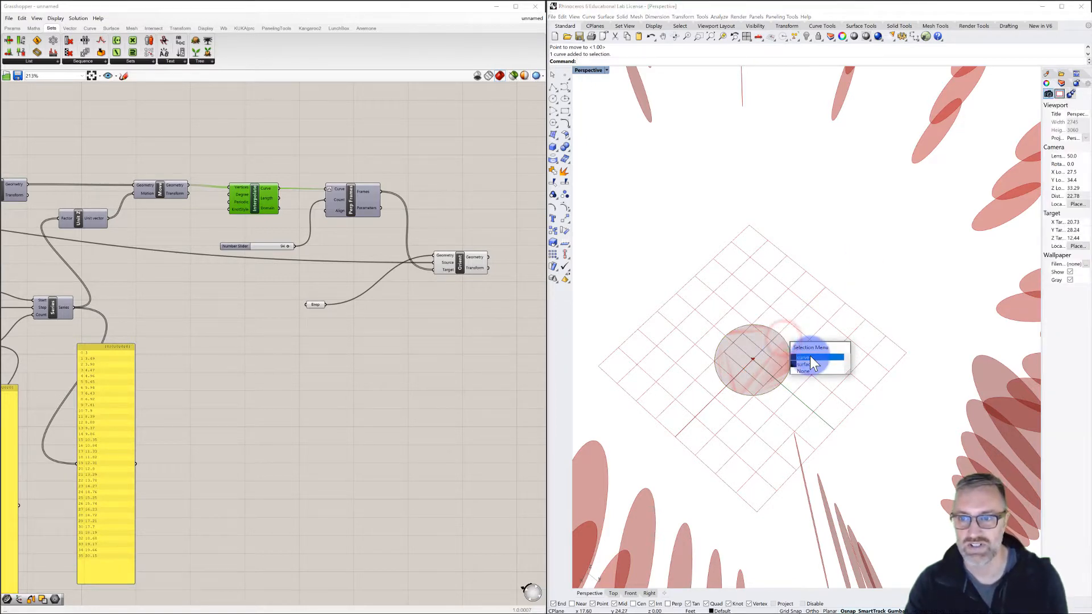
{"action": "left_click", "coordinate": [810, 356]}
{"action": "key", "text": "Delete"}
{"action": "left_click", "coordinate": [786, 350]}
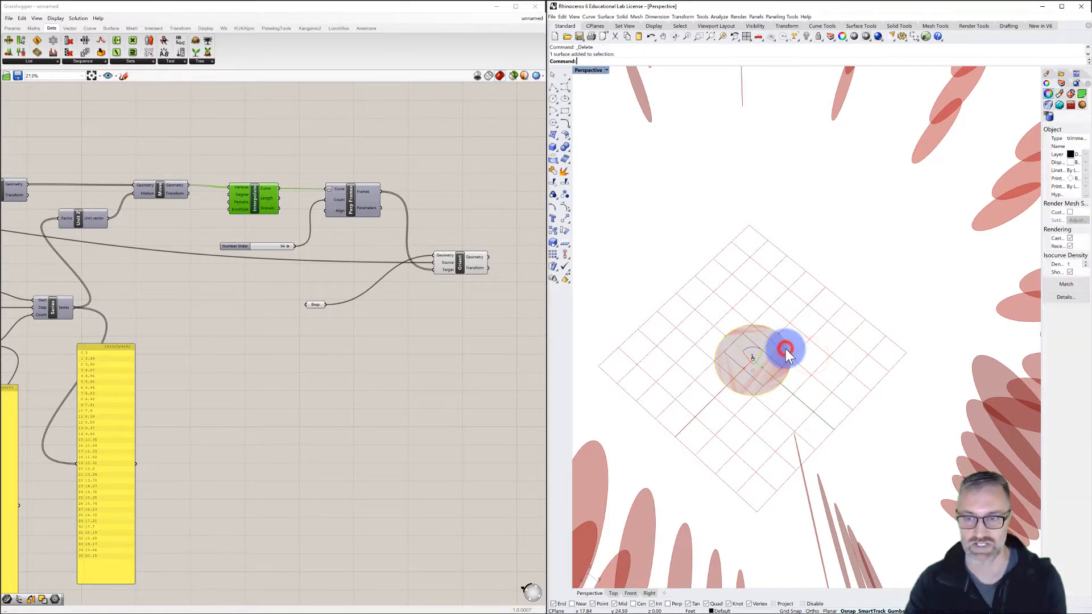
{"action": "key", "text": "Delete"}
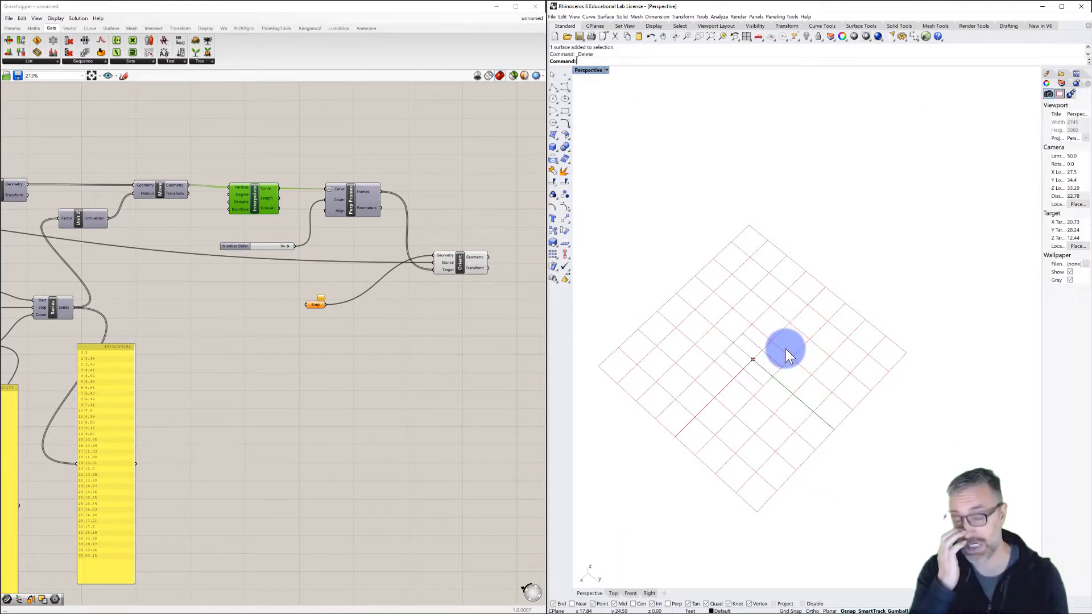
Extrude the rectangle straight up from the base plane into a tall solid box with Extrude Planar Curve.
{"action": "scroll", "coordinate": [793, 351], "scroll_direction": "down", "scroll_amount": 10}
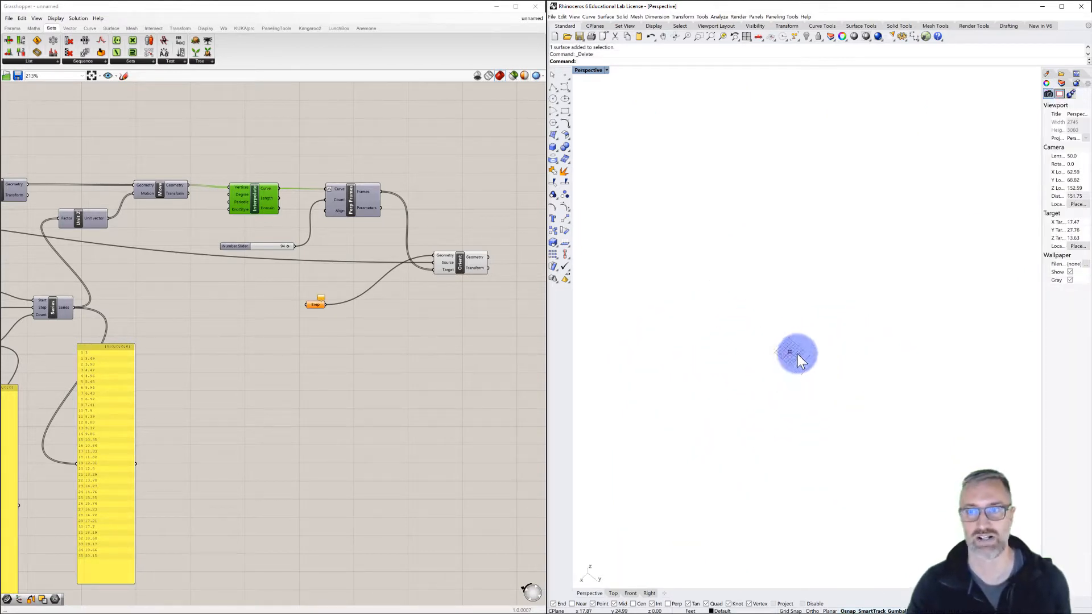
{"action": "scroll", "coordinate": [793, 353], "scroll_direction": "up", "scroll_amount": 2}
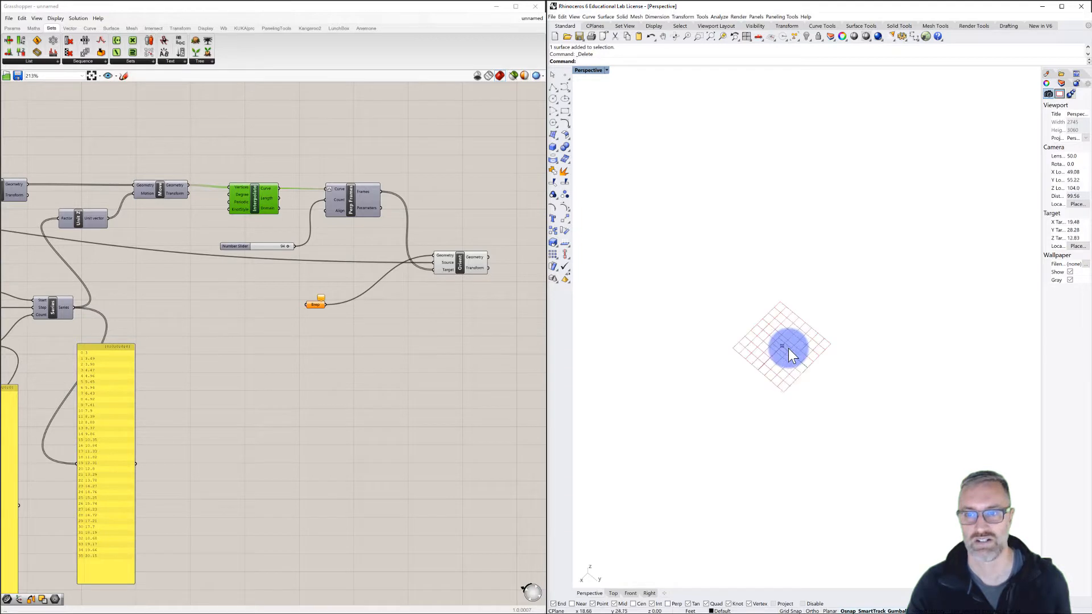
{"action": "scroll", "coordinate": [788, 348], "scroll_direction": "up", "scroll_amount": 4}
{"action": "left_click", "coordinate": [789, 345]}
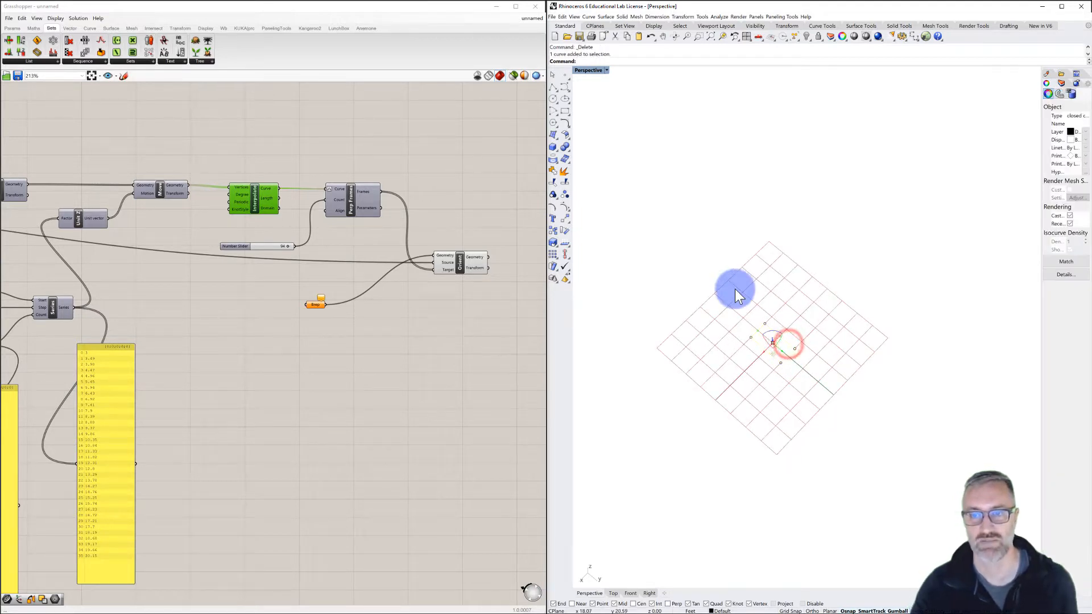
{"action": "left_click", "coordinate": [646, 56]}
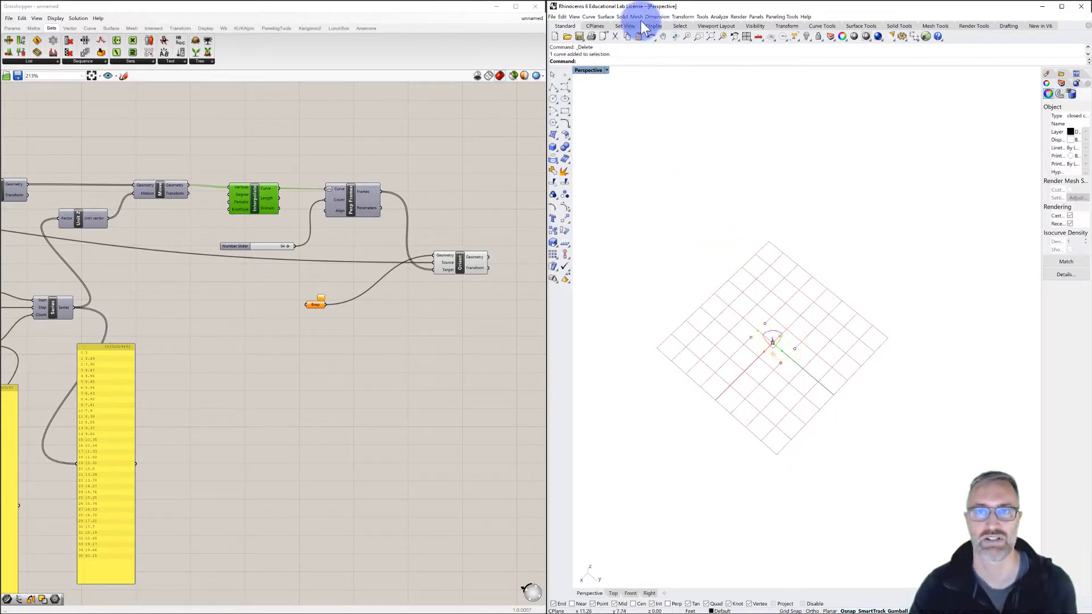
{"action": "left_click", "coordinate": [622, 17]}
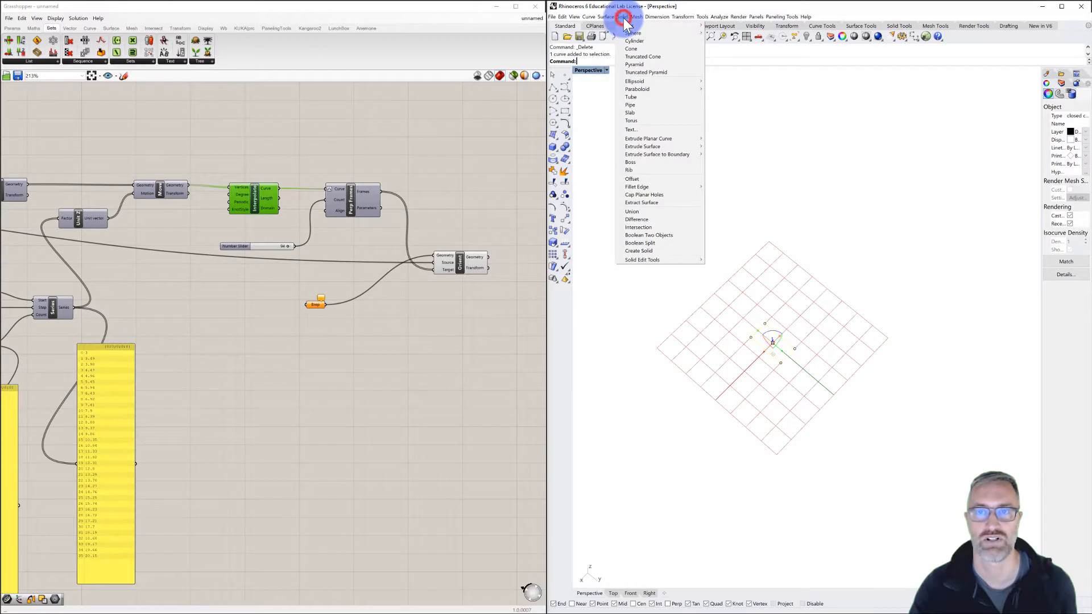
{"action": "left_click", "coordinate": [649, 139]}
{"action": "left_click", "coordinate": [720, 138]}
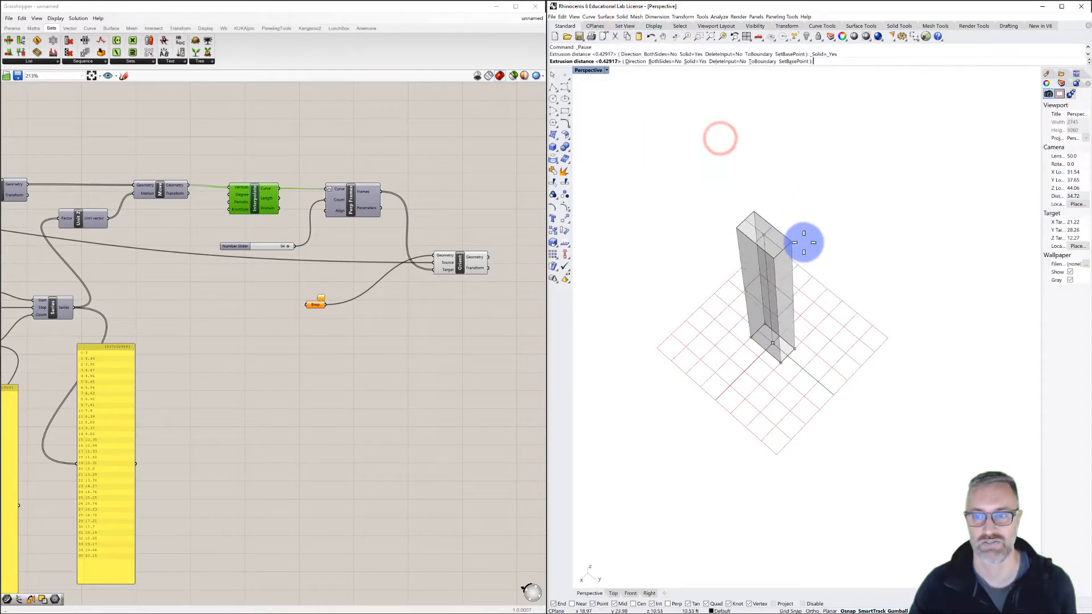
{"action": "left_click", "coordinate": [812, 203]}
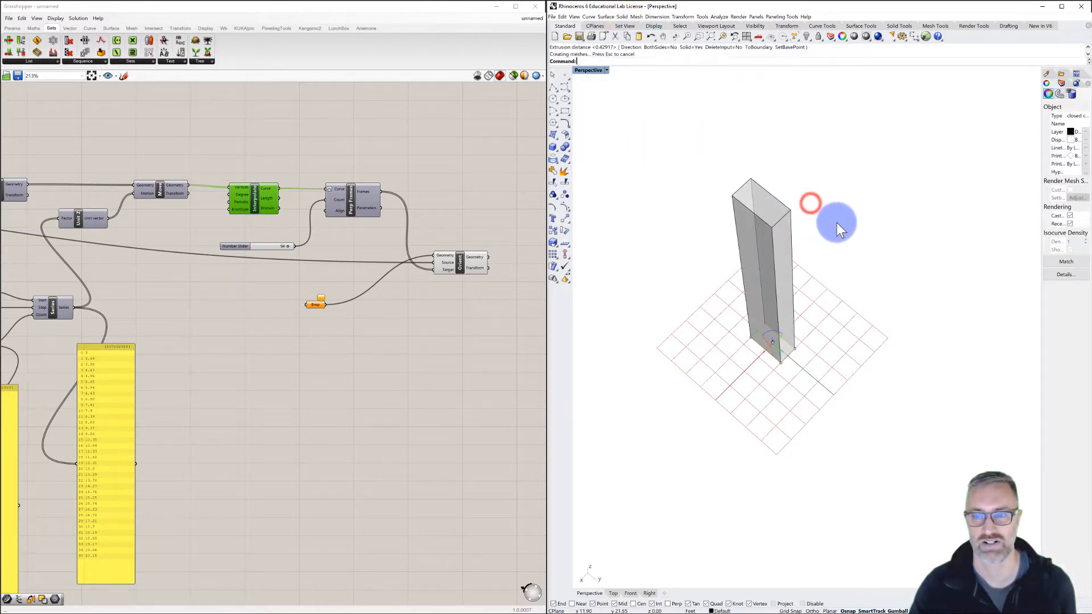
Set the Brep parameter to reference the extruded box so that Orient places it along the helix.
{"action": "mouse_move", "coordinate": [859, 270]}
{"action": "right_mouse_down"}
{"action": "mouse_move", "coordinate": [822, 247]}
{"action": "mouse_move", "coordinate": [902, 234]}
{"action": "mouse_move", "coordinate": [855, 254]}
{"action": "right_mouse_up"}
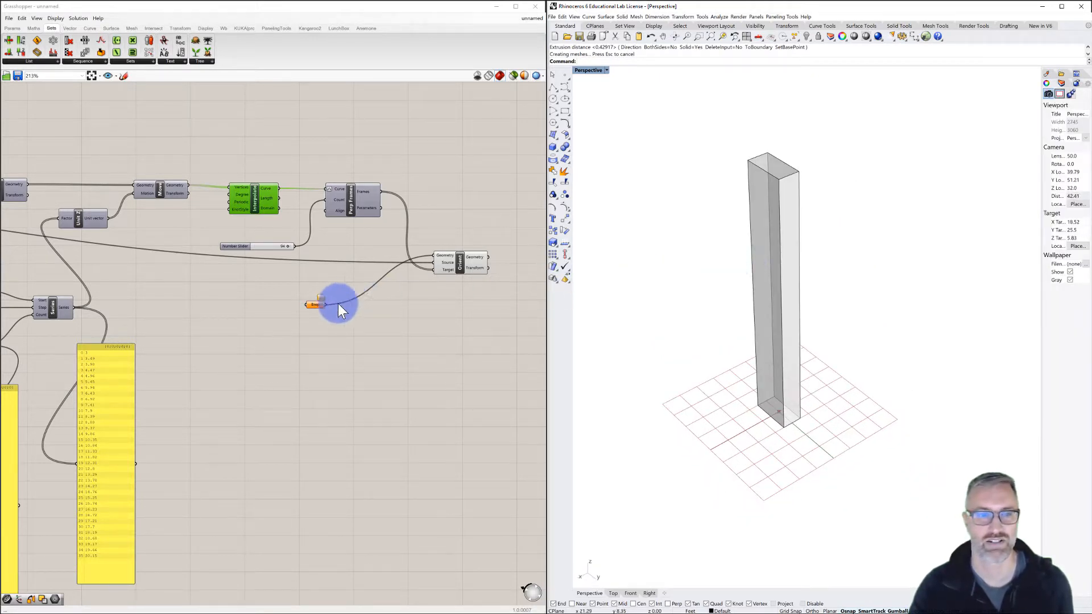
{"action": "right_click", "coordinate": [318, 305]}
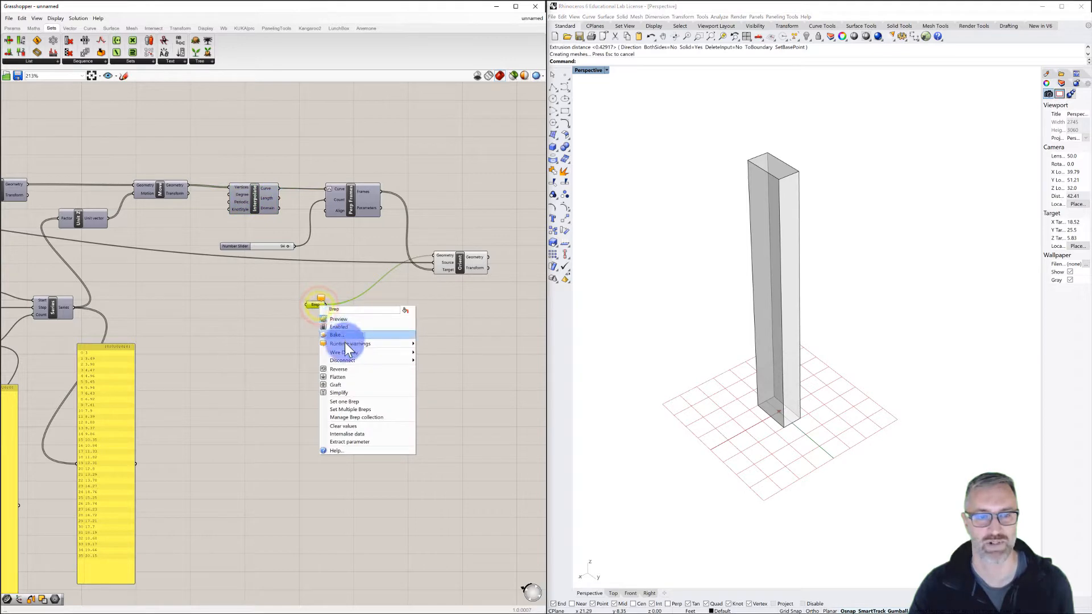
{"action": "left_click", "coordinate": [346, 402]}
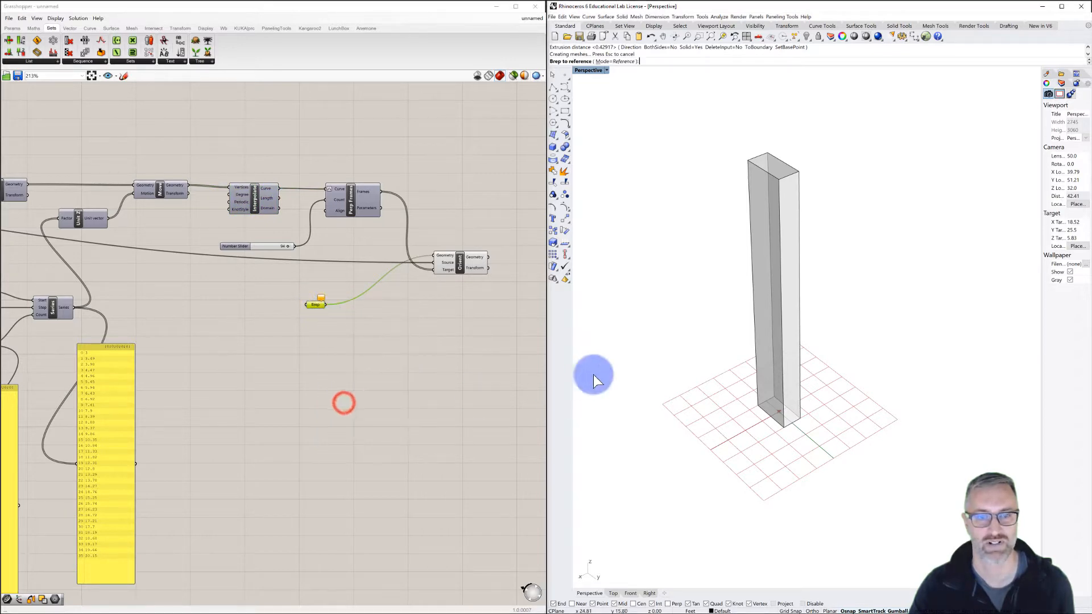
{"action": "left_click", "coordinate": [763, 303]}
{"action": "scroll", "coordinate": [719, 307], "scroll_direction": "down", "scroll_amount": 6}
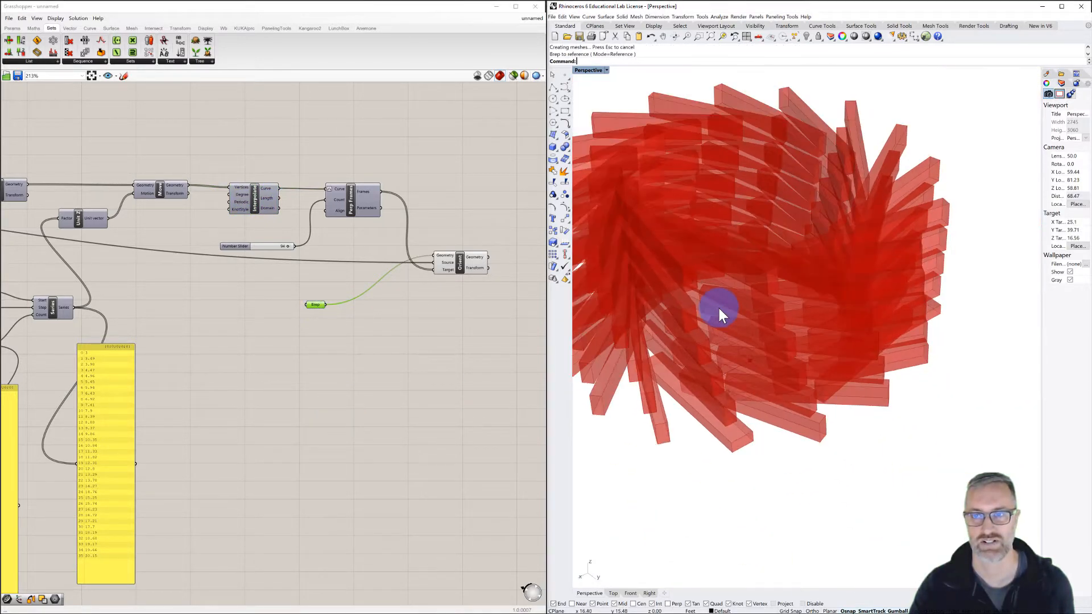
Examine the oriented boxes along the helix from above and at an angle, comparing them with the source box on its base plane.
{"action": "mouse_move", "coordinate": [718, 311]}
{"action": "right_mouse_down"}
{"action": "mouse_move", "coordinate": [714, 339]}
{"action": "mouse_move", "coordinate": [707, 294]}
{"action": "right_mouse_up"}
{"action": "right_click_drag", "start_coordinate": [820, 329], "coordinate": [762, 276], "text": "shift"}
{"action": "scroll", "coordinate": [759, 315], "scroll_direction": "up", "scroll_amount": 8}
{"action": "scroll", "coordinate": [765, 322], "scroll_direction": "down", "scroll_amount": 3}
{"action": "scroll", "coordinate": [762, 267], "scroll_direction": "up", "scroll_amount": 5}
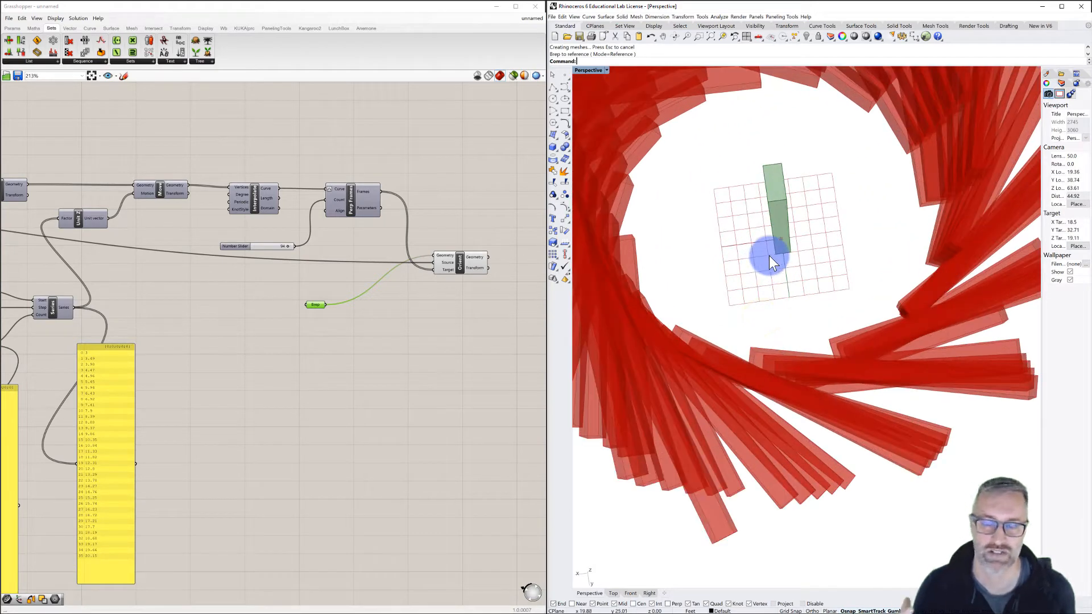
{"action": "right_click_drag", "start_coordinate": [769, 266], "coordinate": [694, 339]}
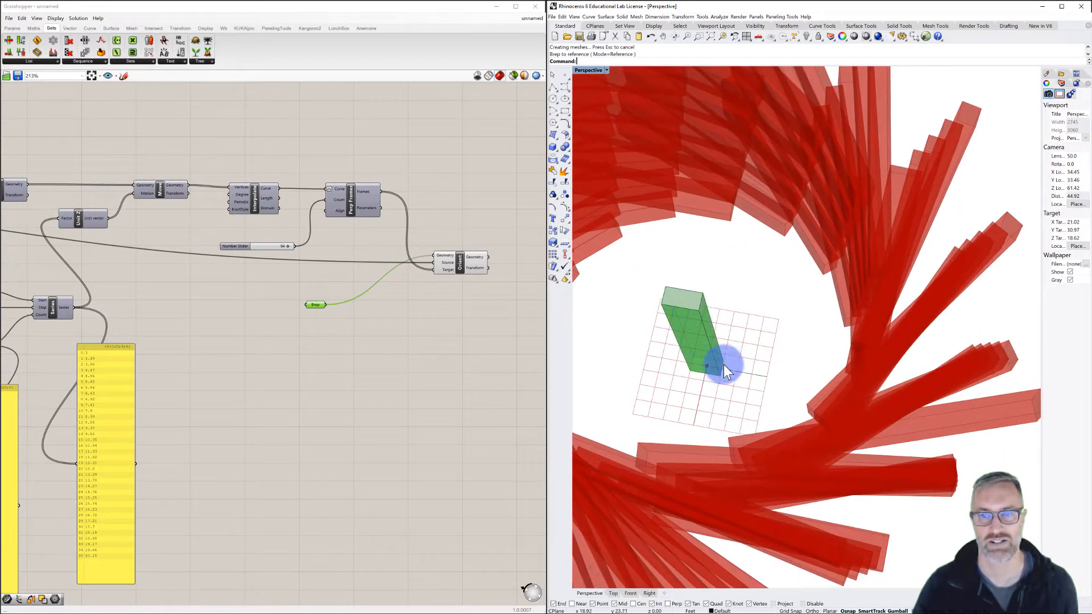
{"action": "right_click_drag", "start_coordinate": [784, 360], "coordinate": [759, 333]}
{"action": "scroll", "coordinate": [756, 326], "scroll_direction": "down", "scroll_amount": 8}
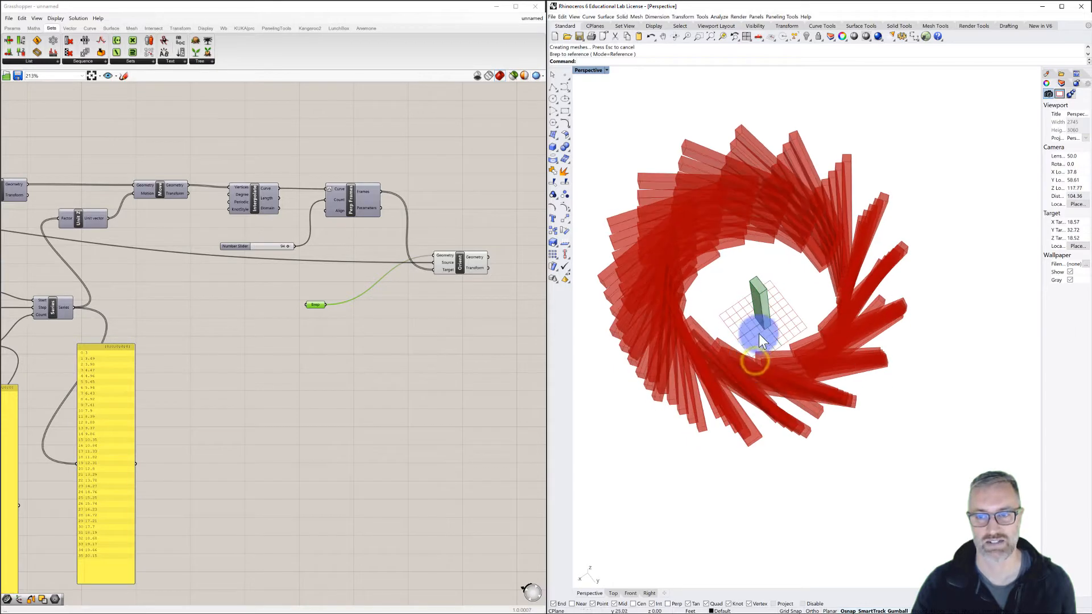
{"action": "mouse_move", "coordinate": [766, 295]}
{"action": "right_mouse_down"}
{"action": "mouse_move", "coordinate": [775, 303]}
{"action": "mouse_move", "coordinate": [753, 313]}
{"action": "right_mouse_up"}
{"action": "scroll", "coordinate": [752, 313], "scroll_direction": "up", "scroll_amount": 3}
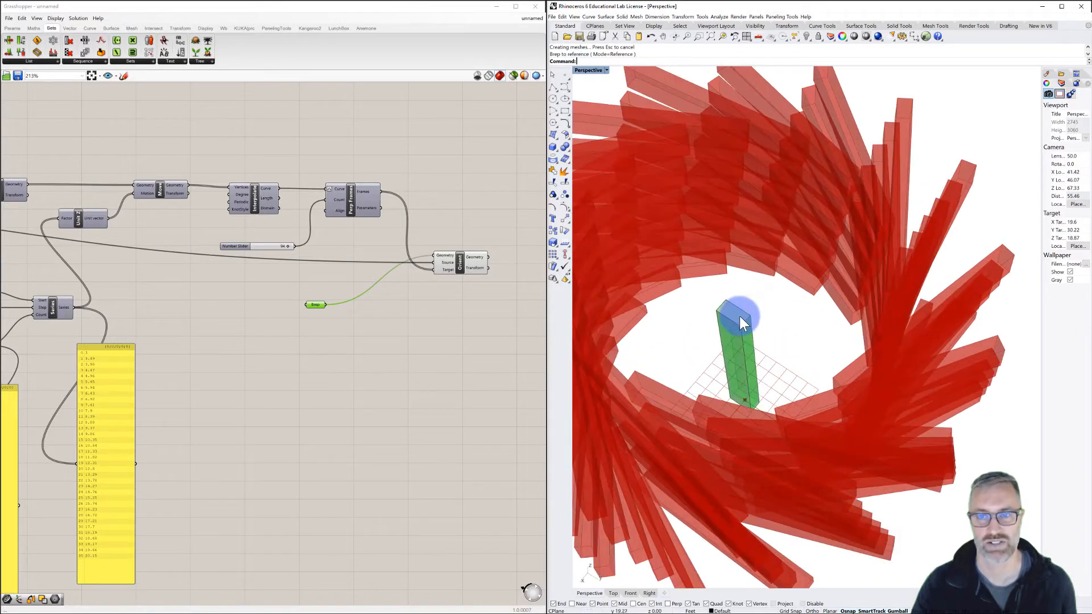
Stretch the source box vertically from its base corner with Scale1D by a factor of about 1.7.
{"action": "left_click", "coordinate": [752, 326]}
{"action": "scroll", "coordinate": [749, 333], "scroll_direction": "up", "scroll_amount": 1}
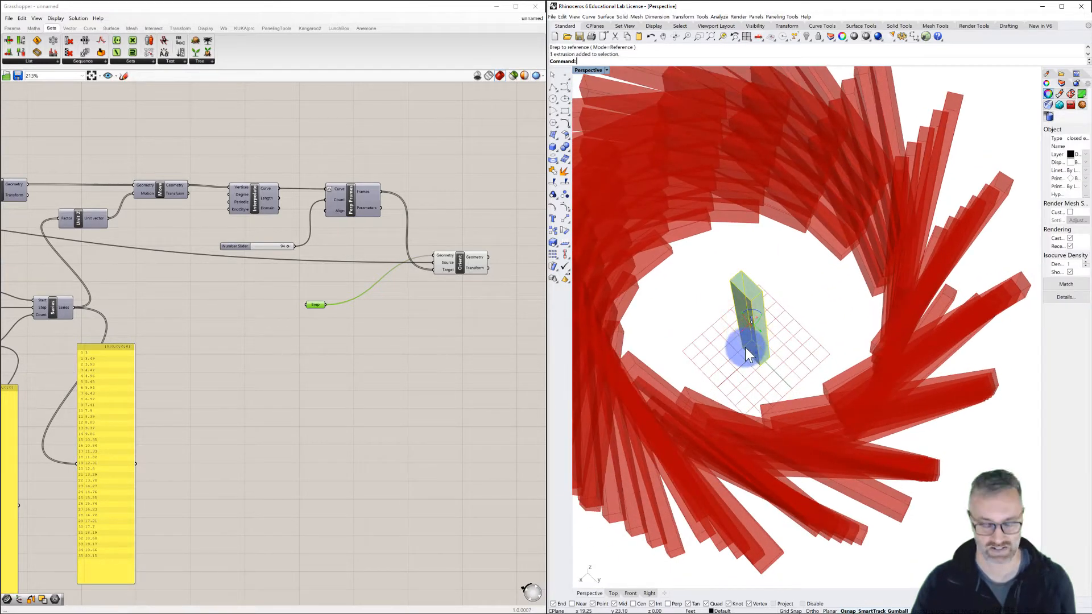
{"action": "type", "text": "1D"}
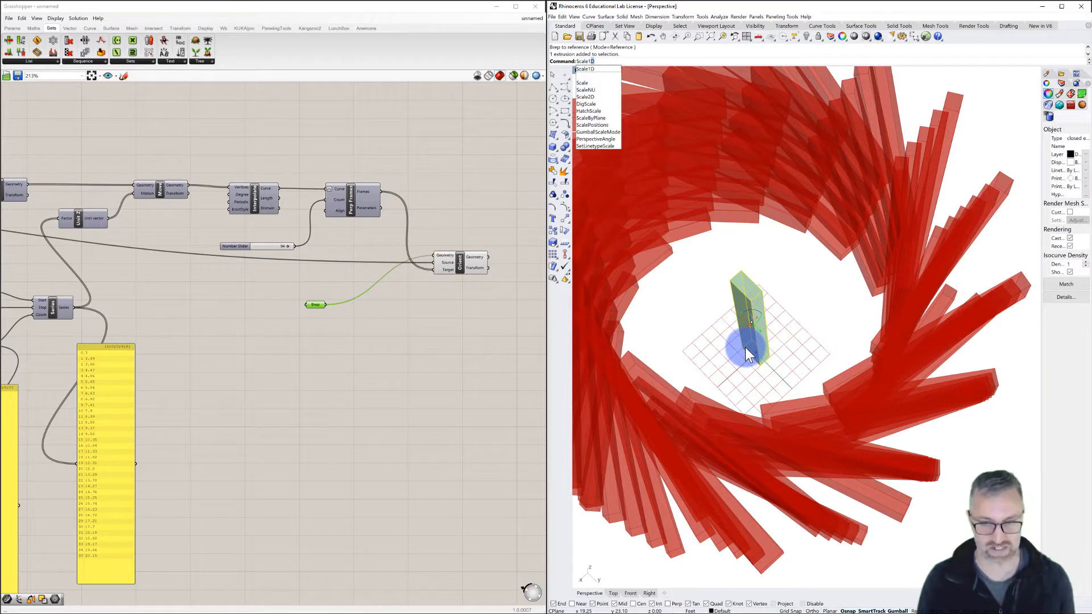
{"action": "key", "text": "Return"}
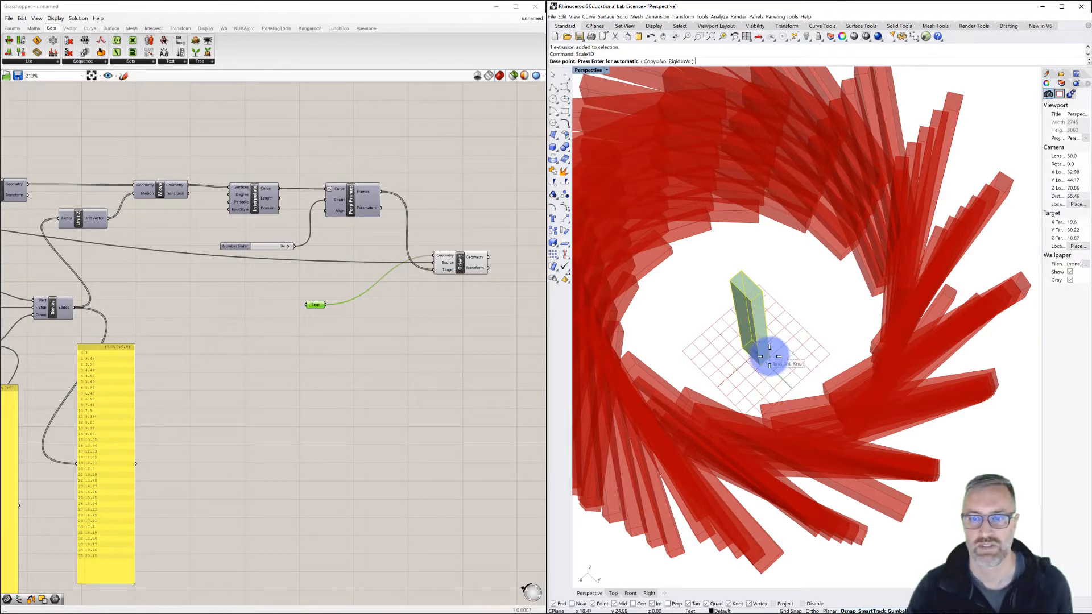
{"action": "left_click", "coordinate": [770, 357]}
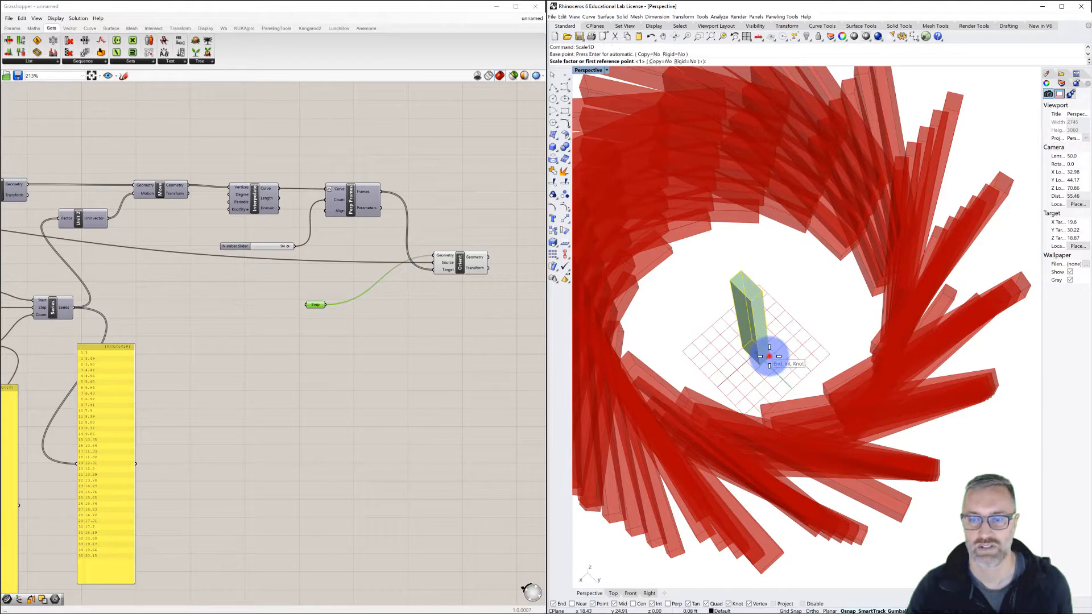
{"action": "left_click", "coordinate": [760, 291]}
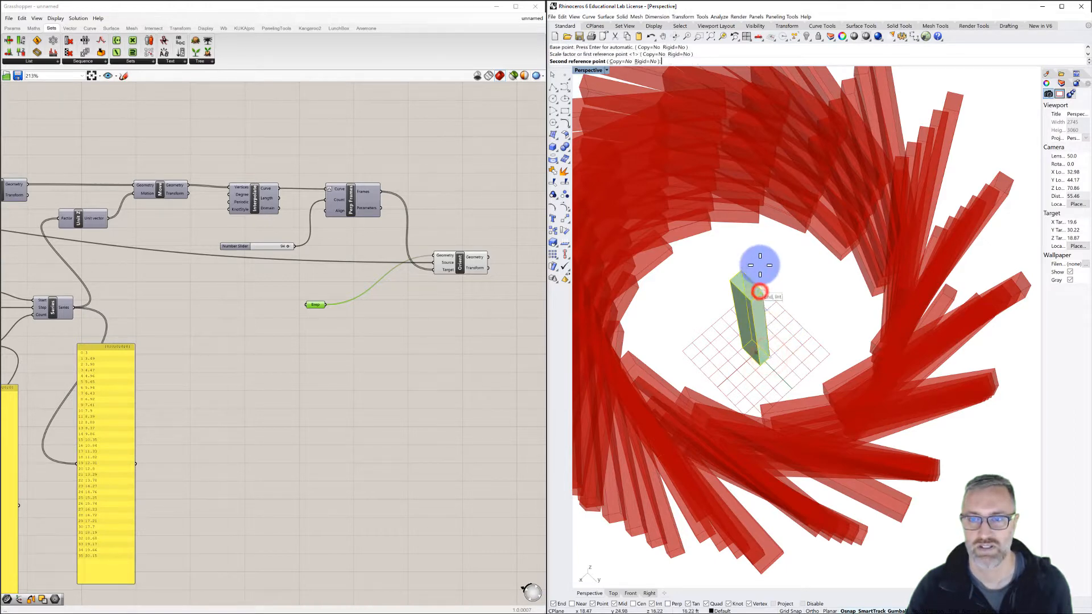
{"action": "left_click", "coordinate": [760, 226]}
{"action": "scroll", "coordinate": [762, 248], "scroll_direction": "down", "scroll_amount": 6}
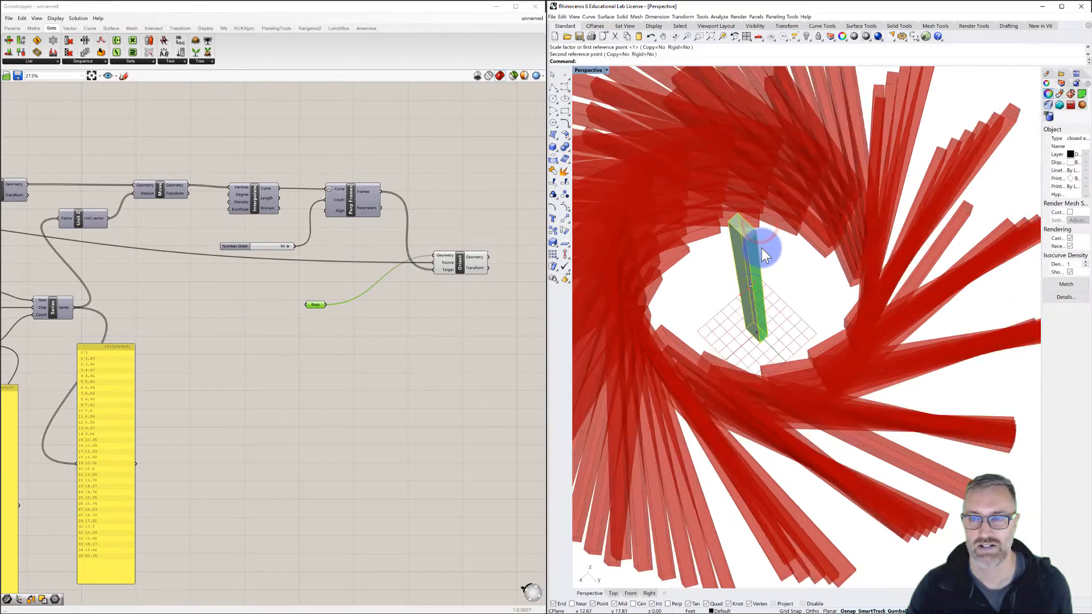
{"action": "right_click_drag", "start_coordinate": [758, 267], "coordinate": [754, 306]}
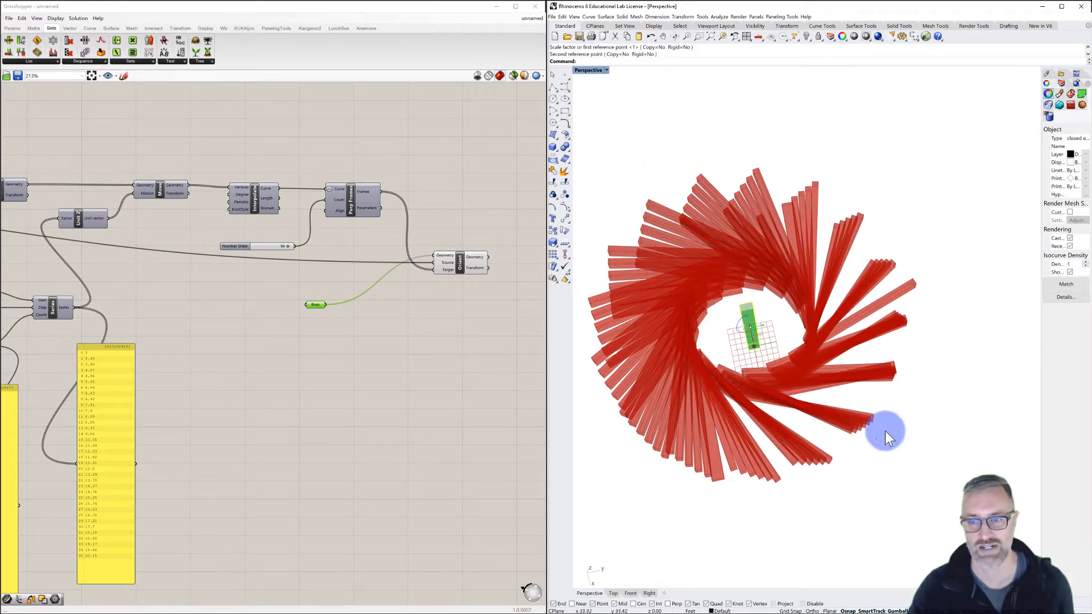
{"action": "right_click_drag", "start_coordinate": [826, 351], "coordinate": [818, 353]}
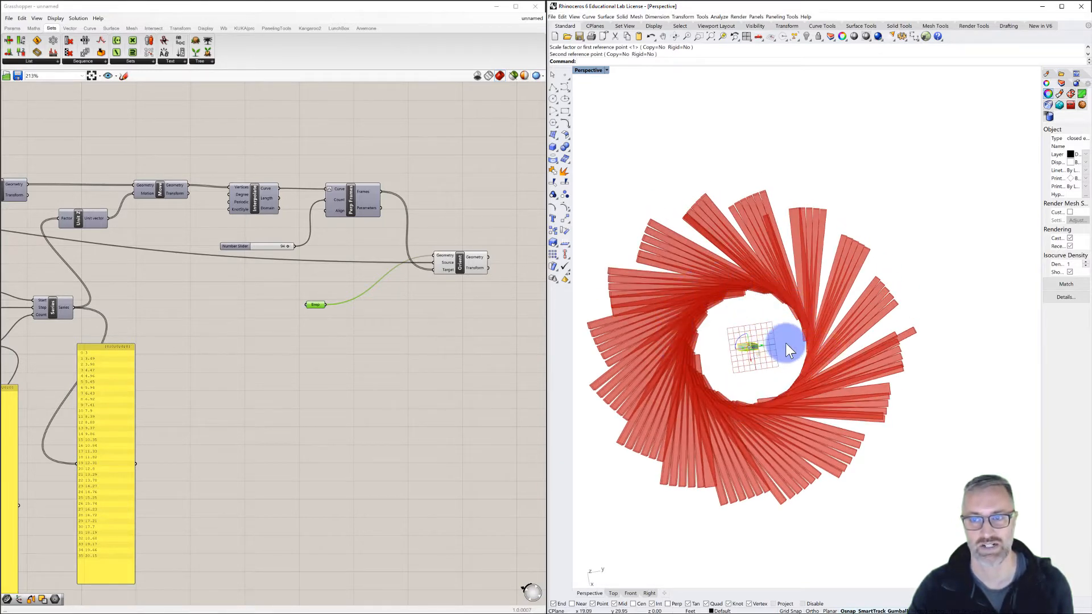
{"action": "right_click_drag", "start_coordinate": [787, 343], "coordinate": [771, 271]}
{"action": "scroll", "coordinate": [742, 293], "scroll_direction": "up", "scroll_amount": 7}
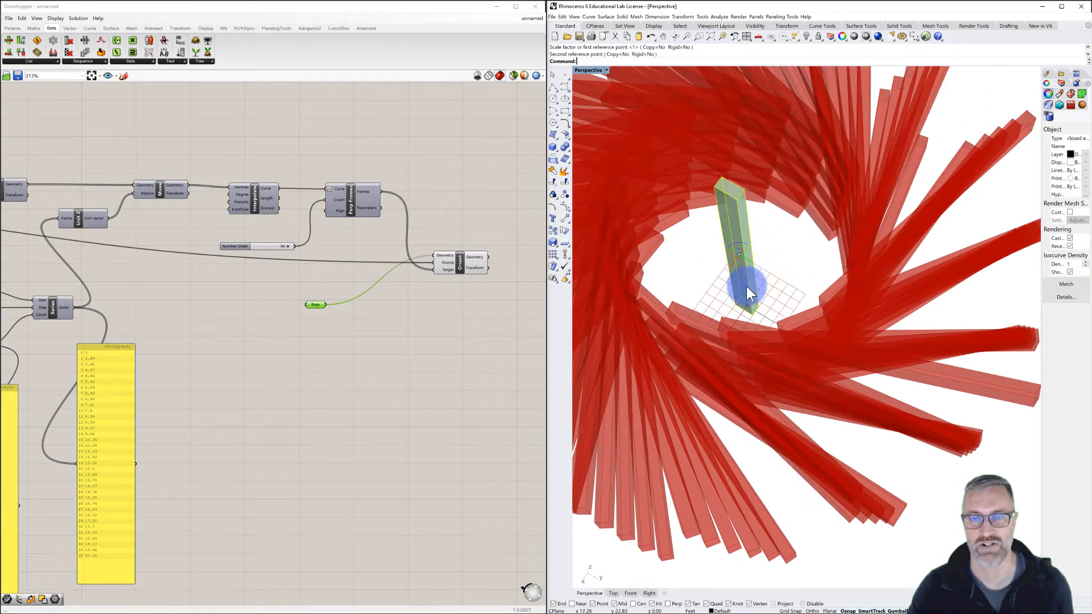
Move the box straight down in the Front view so that the base plane crosses it near mid-height.
{"action": "double_click", "coordinate": [589, 70]}
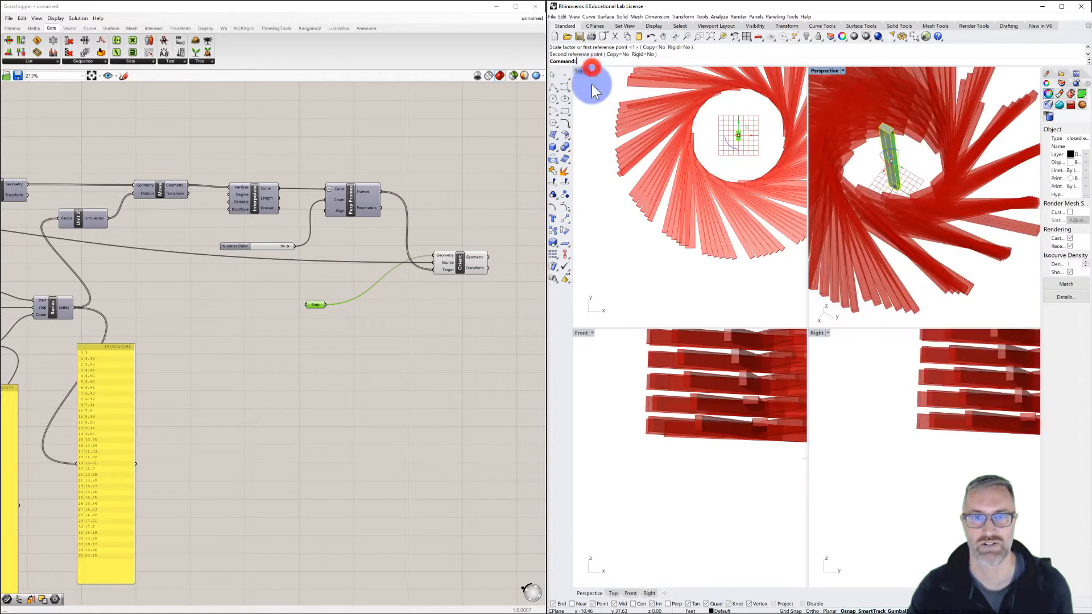
{"action": "right_click_drag", "start_coordinate": [702, 412], "coordinate": [718, 429]}
{"action": "scroll", "coordinate": [714, 423], "scroll_direction": "up", "scroll_amount": 2}
{"action": "type", "text": "m"}
{"action": "key", "text": "Return"}
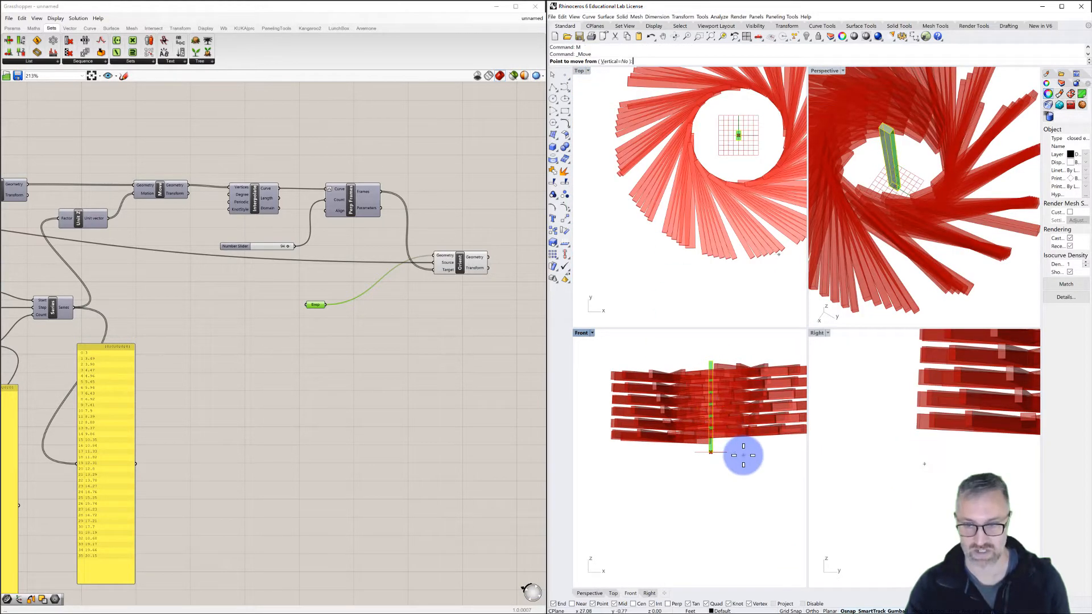
{"action": "left_click", "coordinate": [744, 453]}
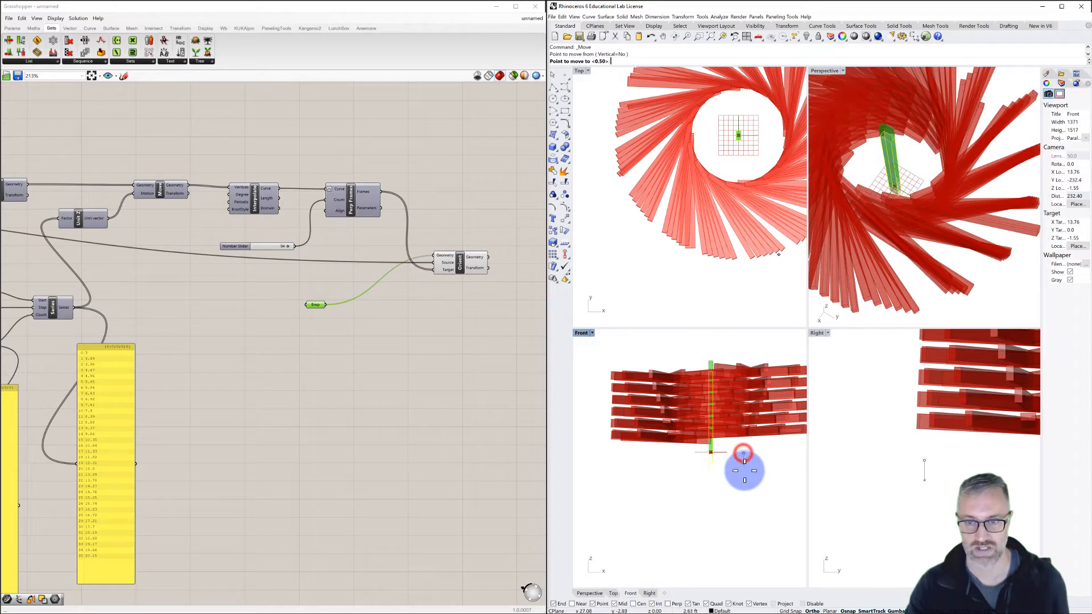
{"action": "left_click", "coordinate": [742, 494]}
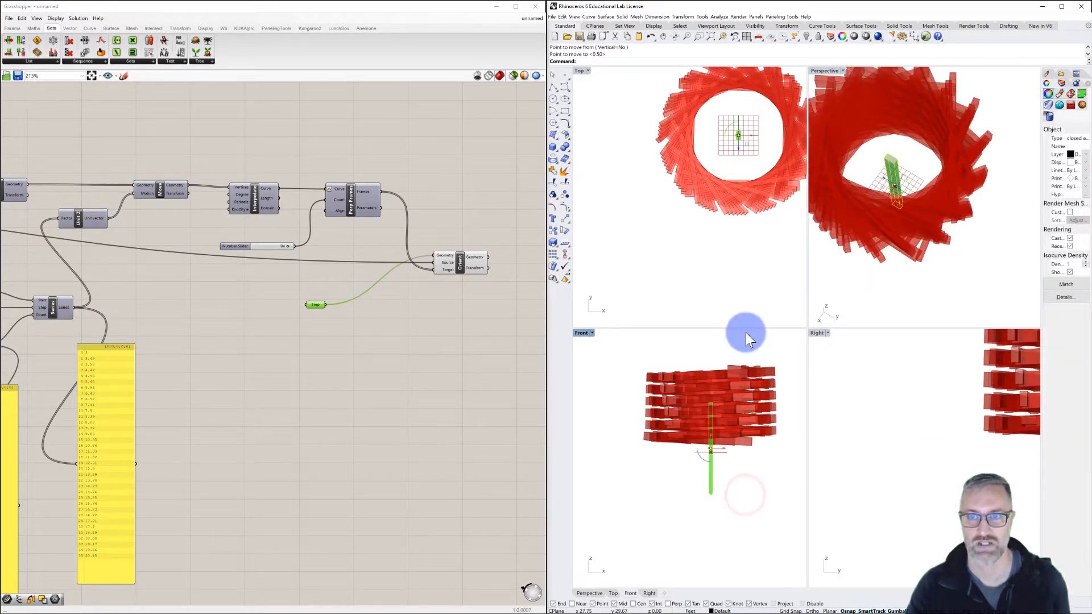
{"action": "right_click_drag", "start_coordinate": [867, 156], "coordinate": [845, 148]}
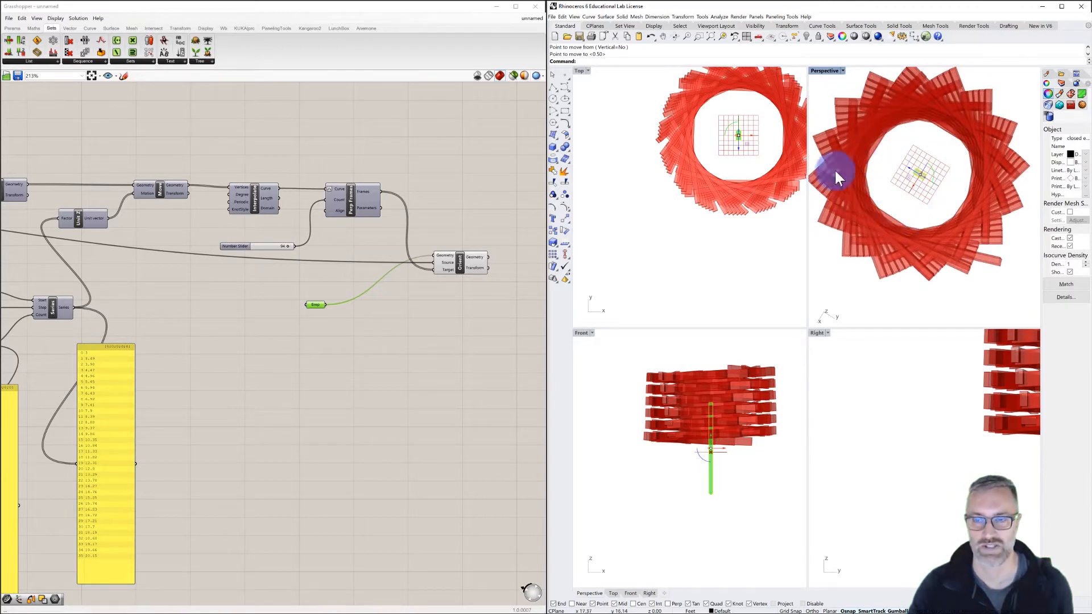
{"action": "right_click_drag", "start_coordinate": [904, 267], "coordinate": [917, 194]}
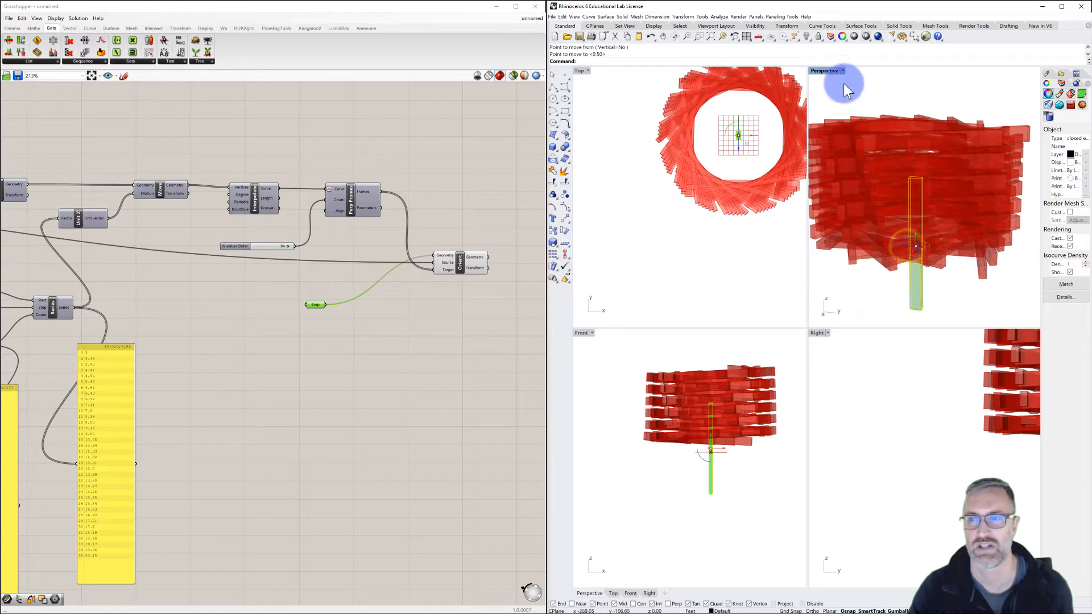
{"action": "double_click", "coordinate": [830, 70]}
{"action": "right_click_drag", "start_coordinate": [764, 193], "coordinate": [677, 226]}
Raise the Series component's Step slider to 0.623 to spread the helix turns farther apart vertically.
{"action": "right_click_drag", "start_coordinate": [153, 267], "coordinate": [291, 250]}
{"action": "scroll", "coordinate": [154, 286], "scroll_direction": "up", "scroll_amount": 2}
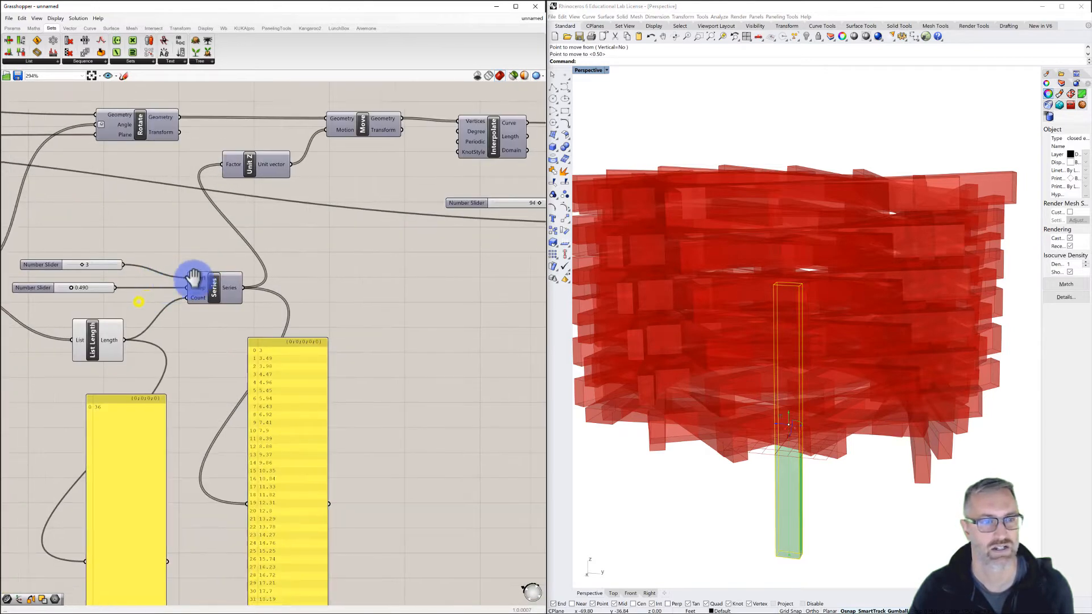
{"action": "right_click_drag", "start_coordinate": [195, 285], "coordinate": [253, 272]}
{"action": "scroll", "coordinate": [176, 262], "scroll_direction": "down", "scroll_amount": 1}
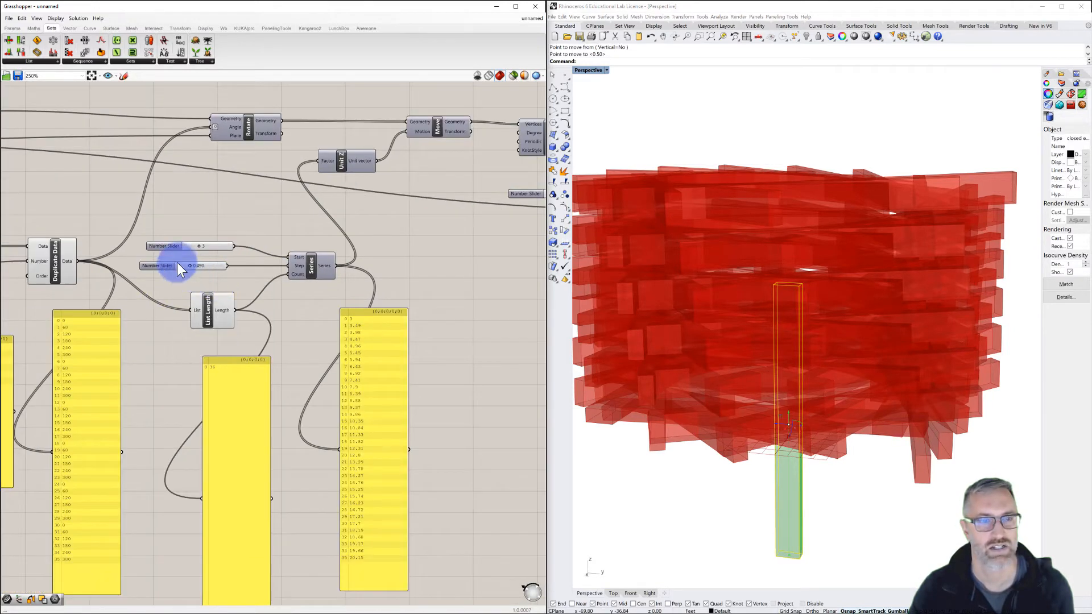
{"action": "scroll", "coordinate": [178, 263], "scroll_direction": "up", "scroll_amount": 2}
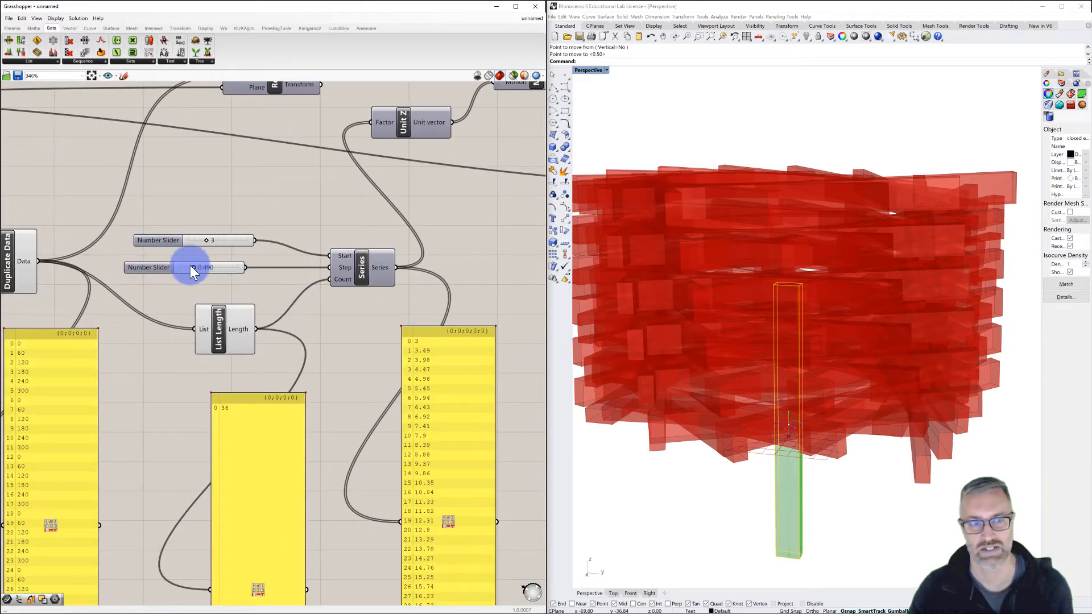
{"action": "mouse_move", "coordinate": [191, 267]}
{"action": "left_mouse_down"}
{"action": "mouse_move", "coordinate": [221, 272]}
{"action": "mouse_move", "coordinate": [191, 273]}
{"action": "mouse_move", "coordinate": [204, 266]}
{"action": "left_mouse_up"}
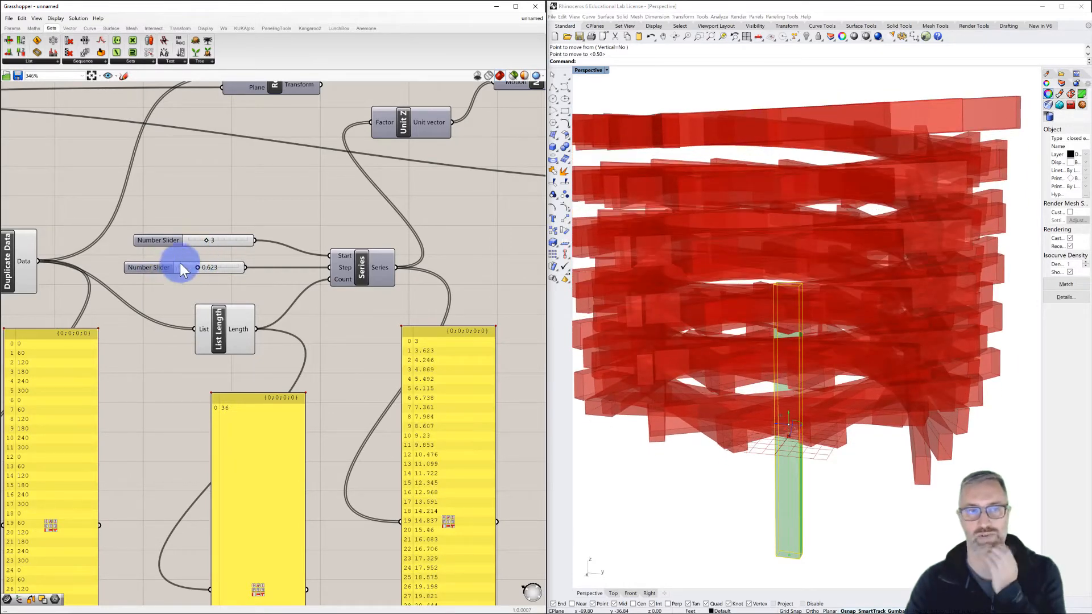
{"action": "left_click", "coordinate": [156, 266]}
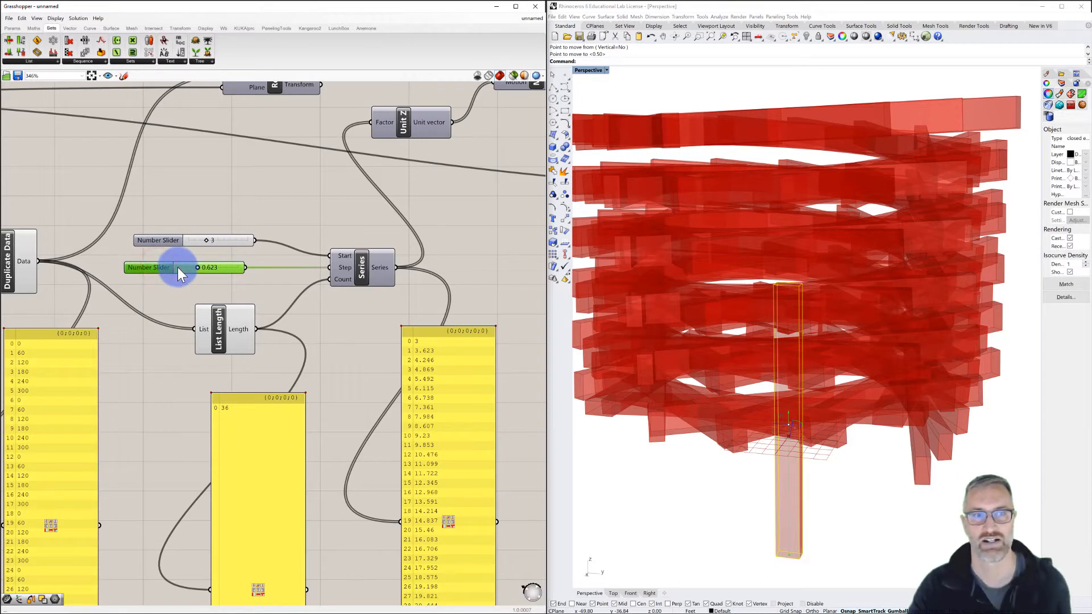
{"action": "right_click_drag", "start_coordinate": [719, 399], "coordinate": [706, 387]}
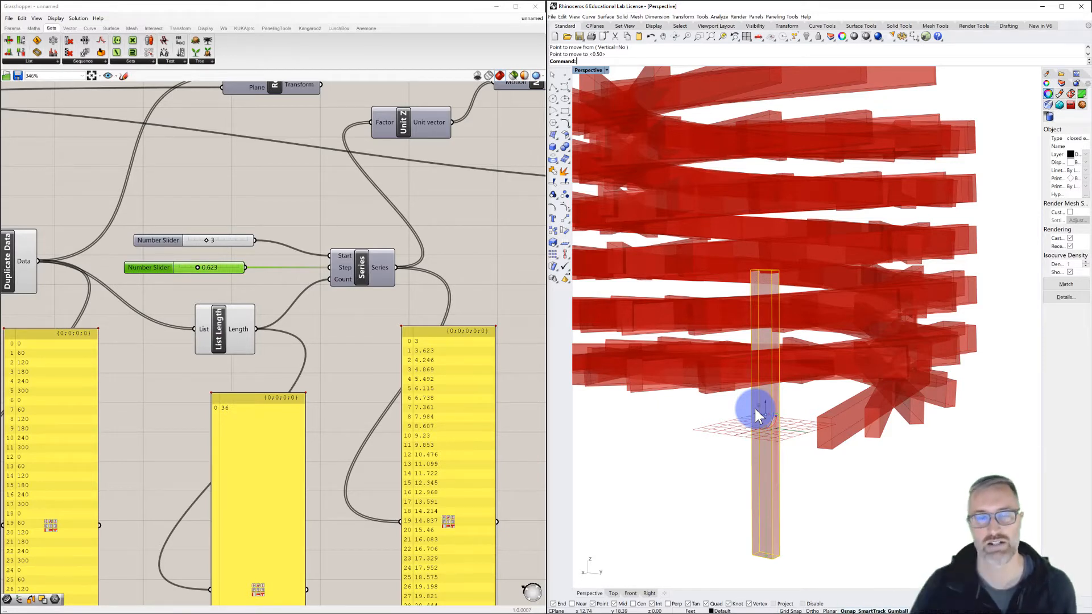
Lower the Series component's Step slider to 0.426 to pack the helix turns closer together.
{"action": "left_click_drag", "start_coordinate": [209, 266], "coordinate": [203, 272]}
{"action": "left_click_drag", "start_coordinate": [207, 273], "coordinate": [191, 266]}
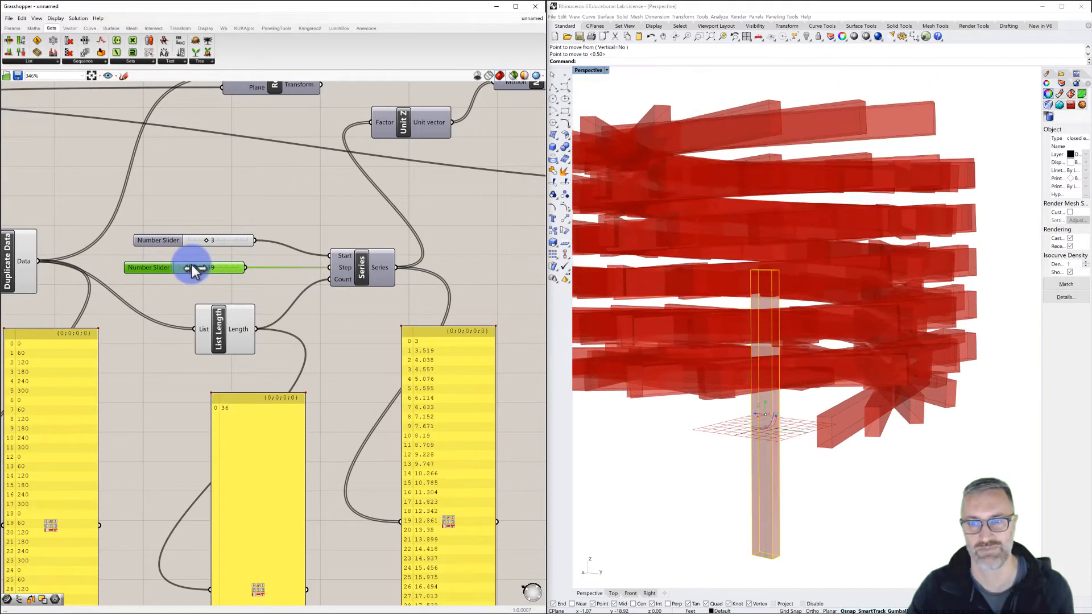
{"action": "right_click_drag", "start_coordinate": [803, 316], "coordinate": [760, 306]}
{"action": "scroll", "coordinate": [787, 306], "scroll_direction": "down", "scroll_amount": 3}
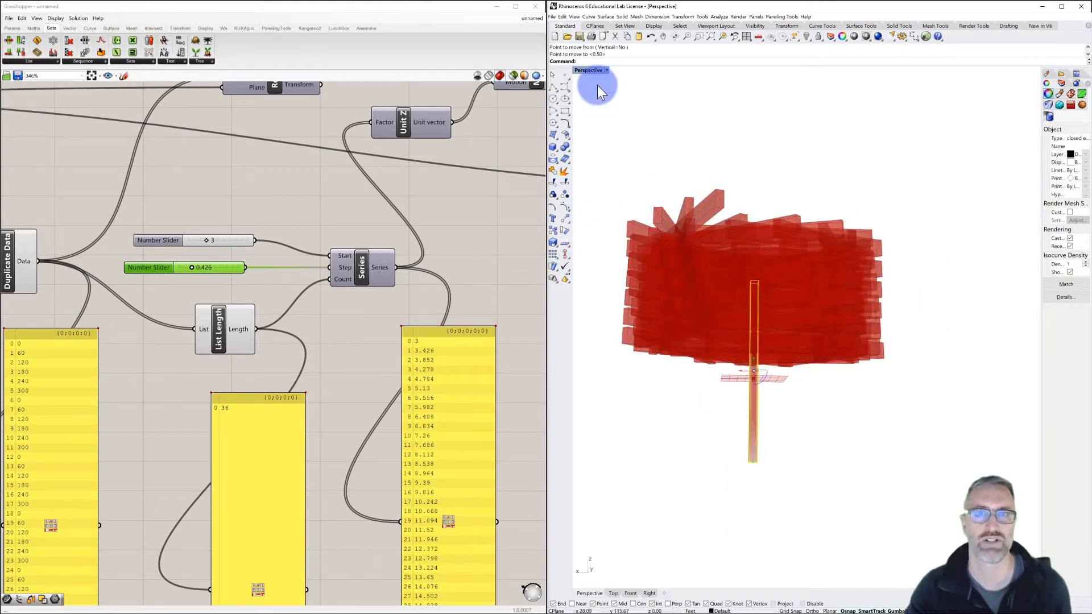
Shorten the box vertically about its centre on the base plane with Scale1D by a factor of about 0.45.
{"action": "double_click", "coordinate": [595, 71]}
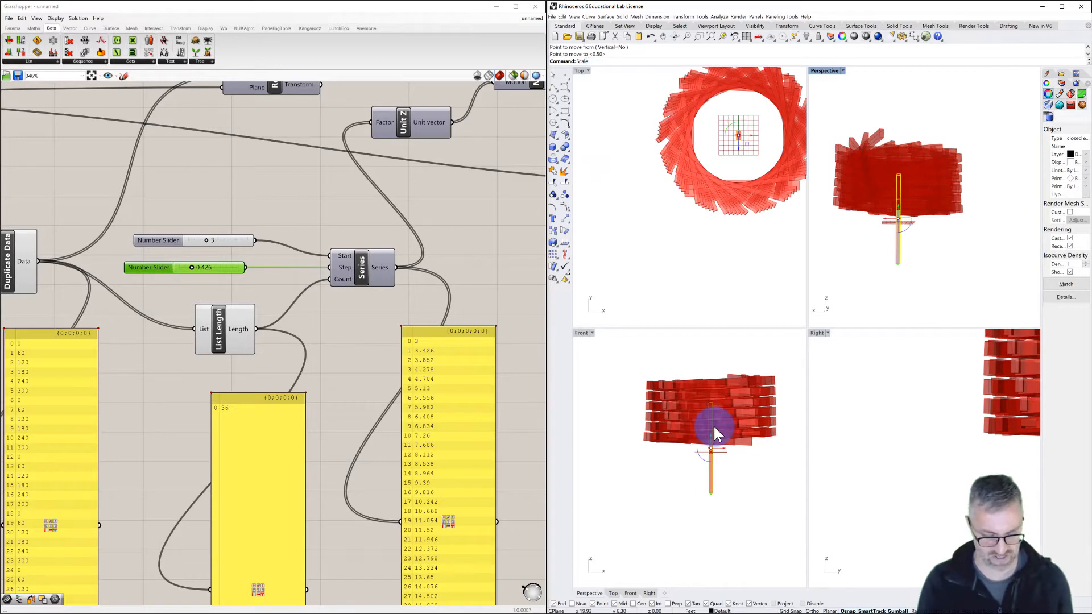
{"action": "type", "text": "1D"}
{"action": "key", "text": "Return"}
{"action": "scroll", "coordinate": [709, 461], "scroll_direction": "up", "scroll_amount": 5}
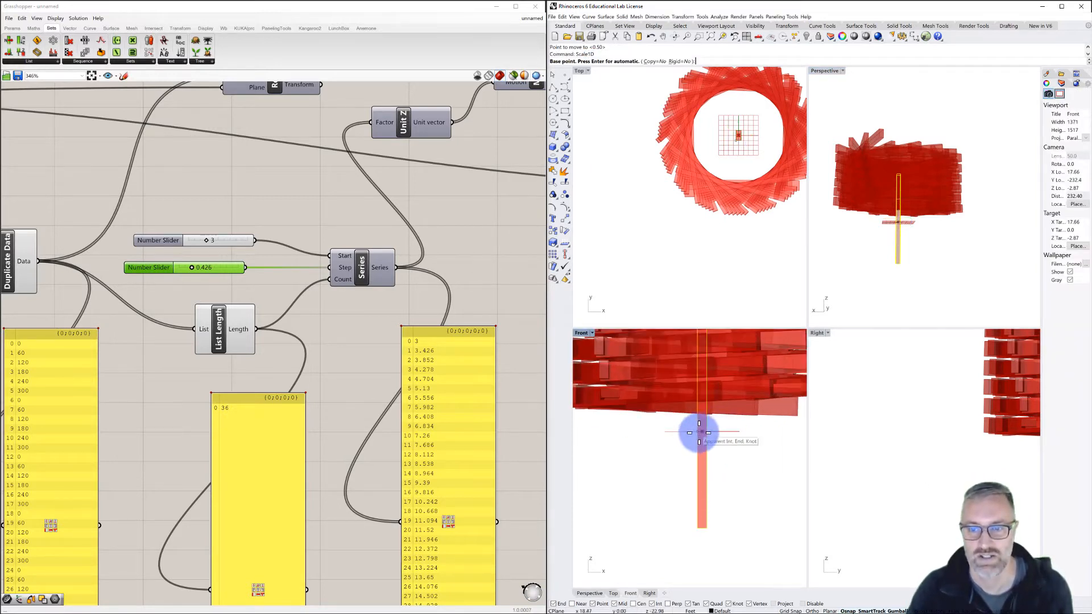
{"action": "left_click", "coordinate": [703, 430]}
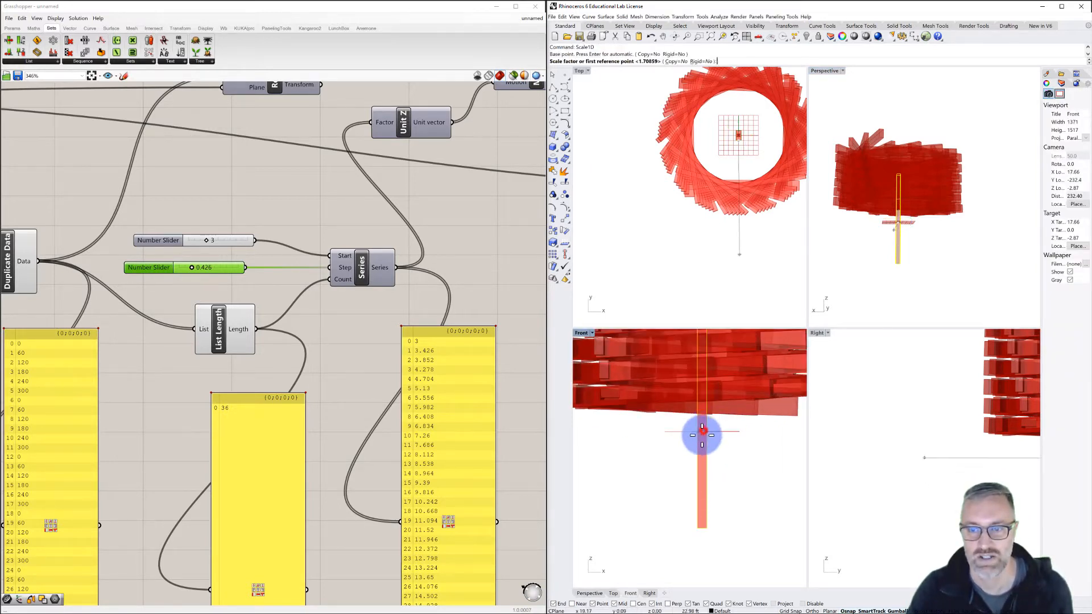
{"action": "left_click", "coordinate": [703, 534]}
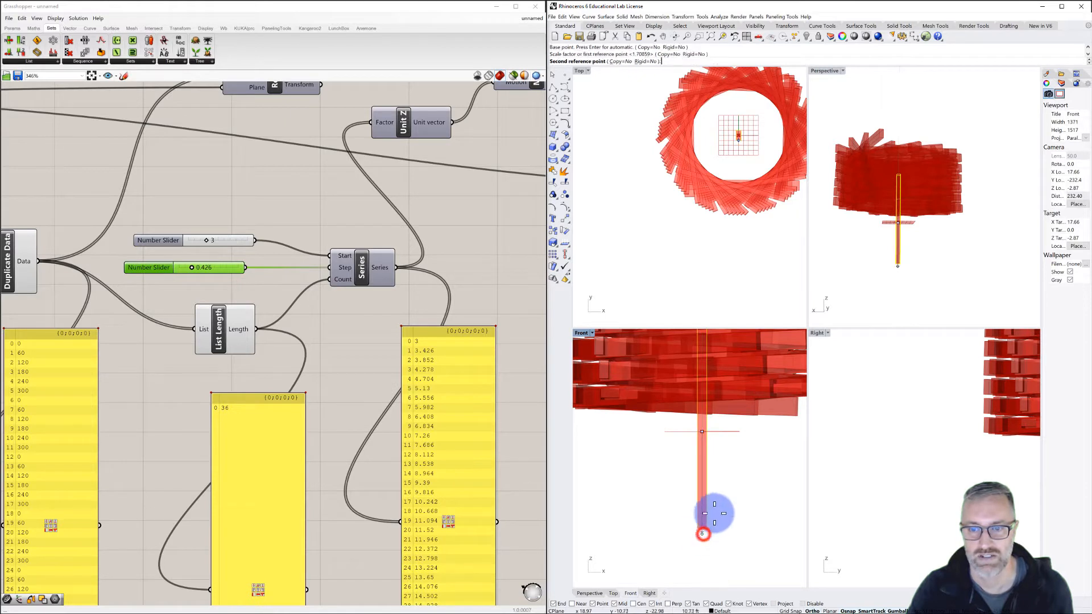
{"action": "left_click", "coordinate": [726, 477]}
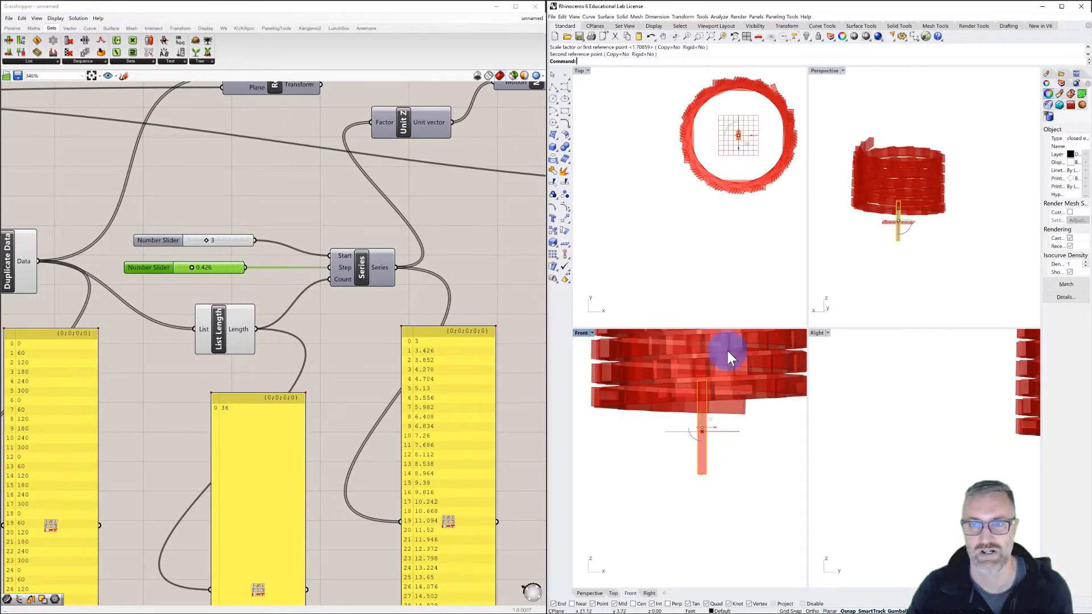
Try widening the box along Y about its centre with Scale1D by a factor of about 3 in the Top view.
{"action": "scroll", "coordinate": [743, 132], "scroll_direction": "up", "scroll_amount": 5}
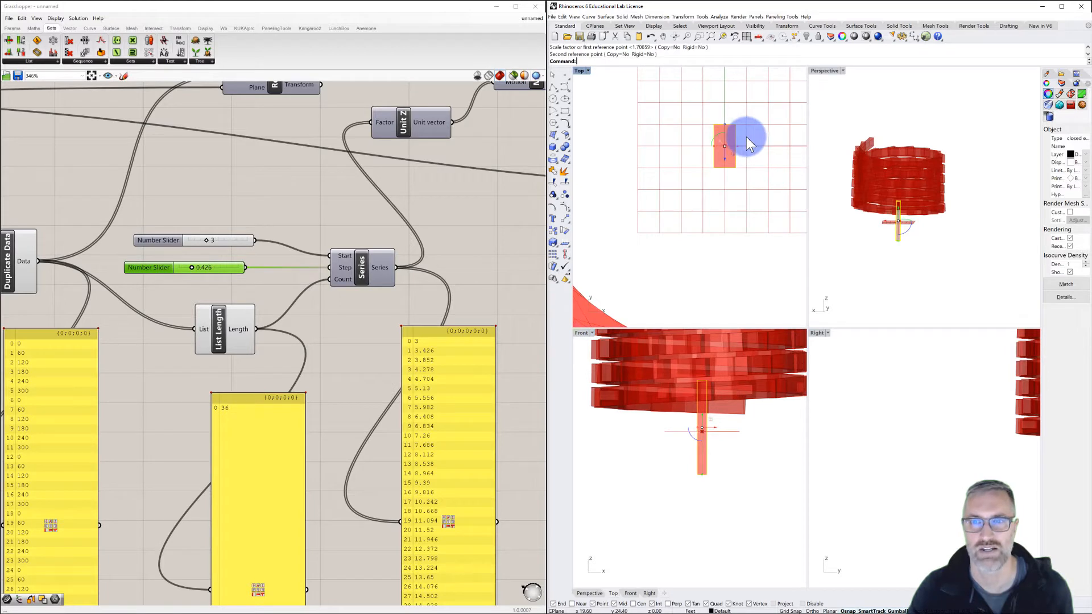
{"action": "right_click", "coordinate": [739, 140]}
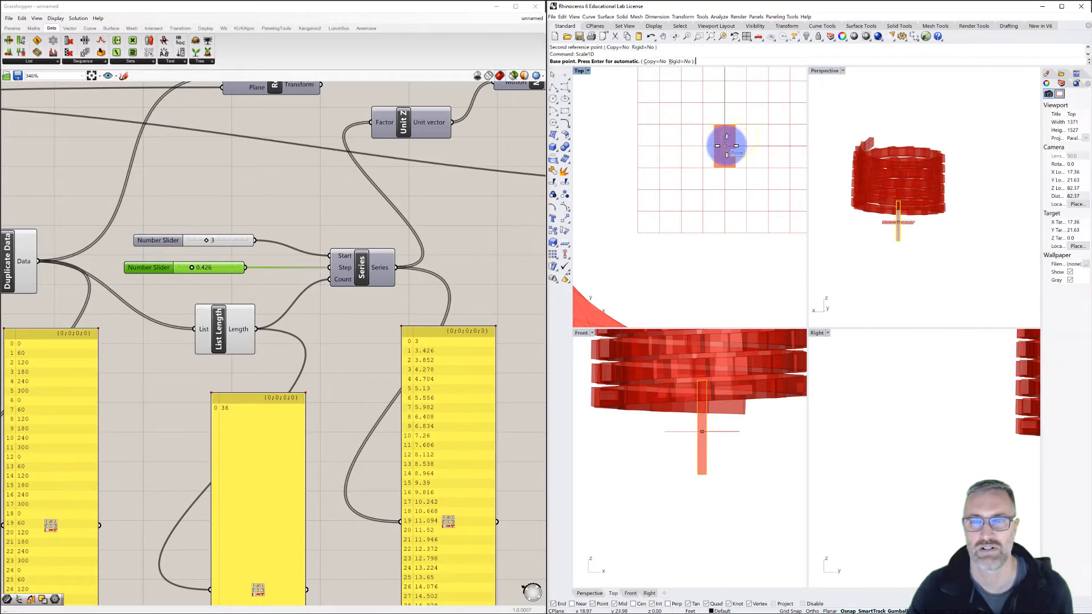
{"action": "left_click", "coordinate": [725, 146]}
{"action": "left_click", "coordinate": [725, 113]}
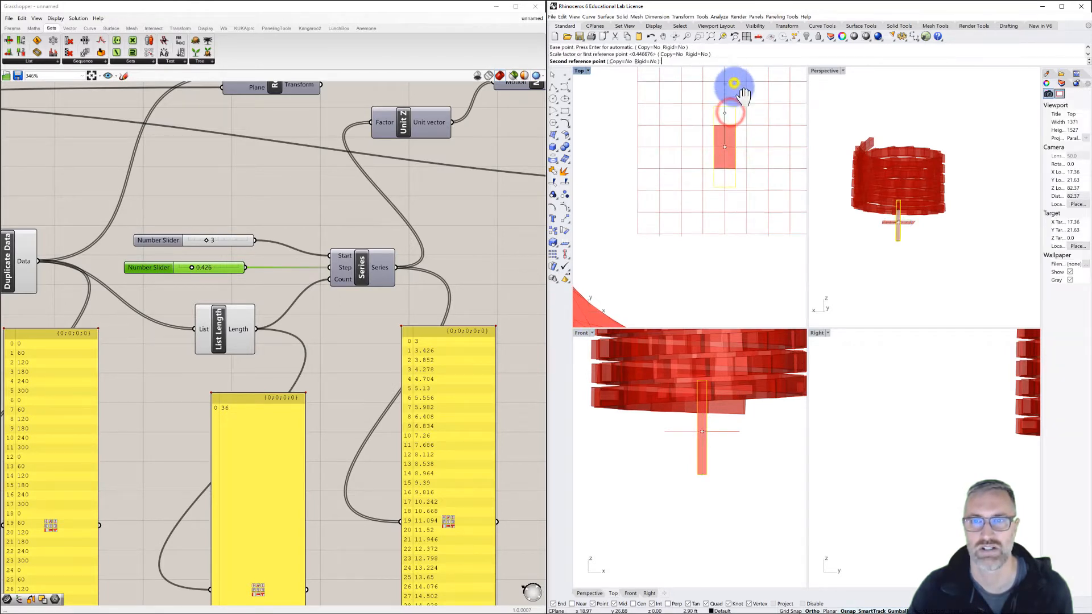
{"action": "right_click_drag", "start_coordinate": [743, 92], "coordinate": [741, 143]}
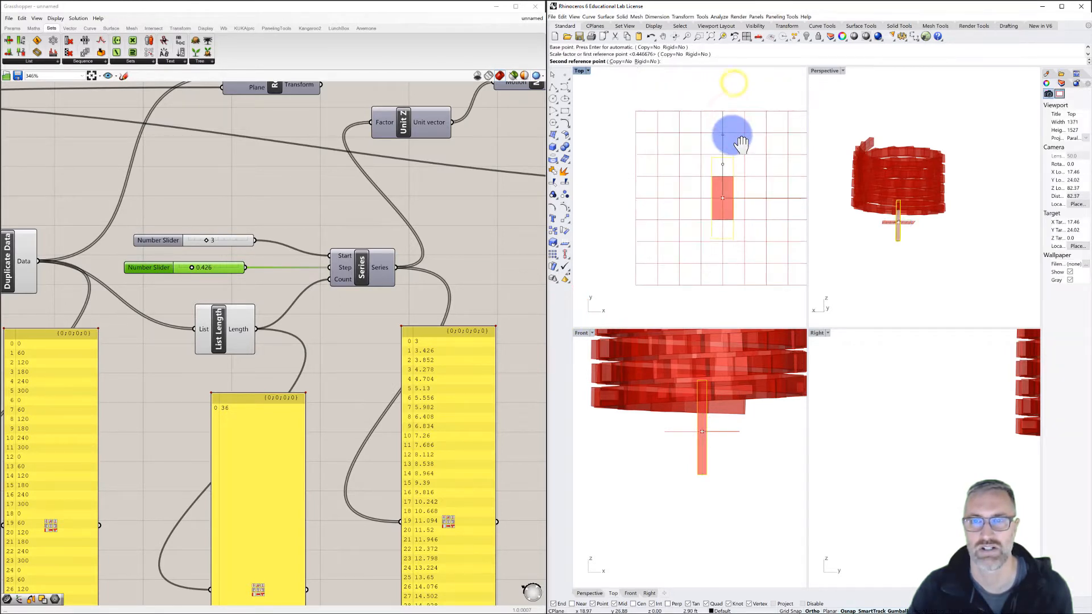
{"action": "left_click", "coordinate": [731, 97]}
{"action": "right_click_drag", "start_coordinate": [869, 200], "coordinate": [880, 229]}
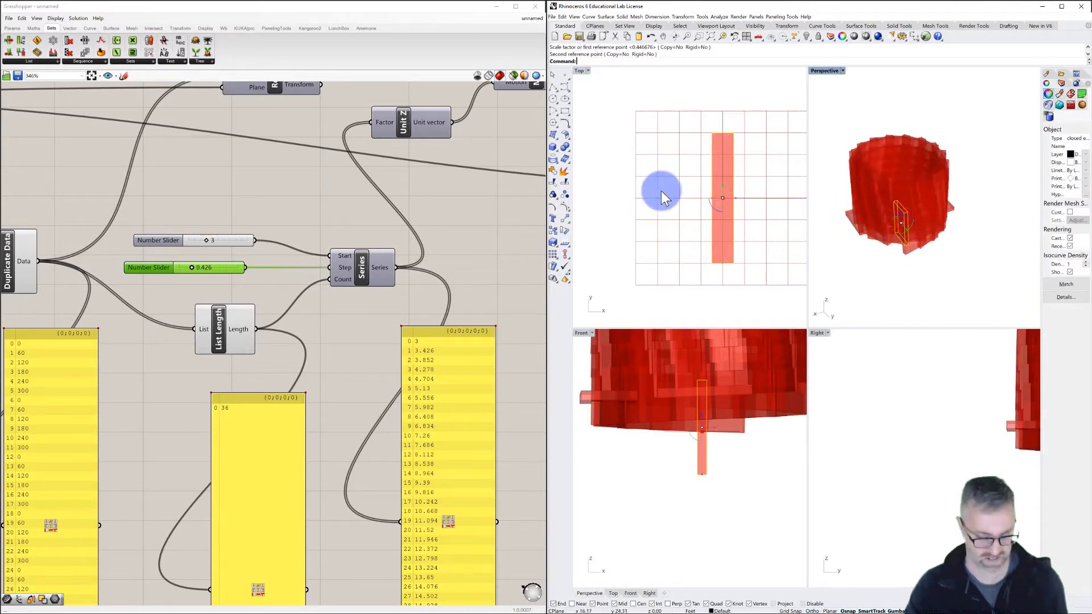
{"action": "key", "text": "ctrl+z"}
Widen the box along X about its centre with Scale1D by a factor of about 4 in the Top view.
{"action": "right_click", "coordinate": [720, 183]}
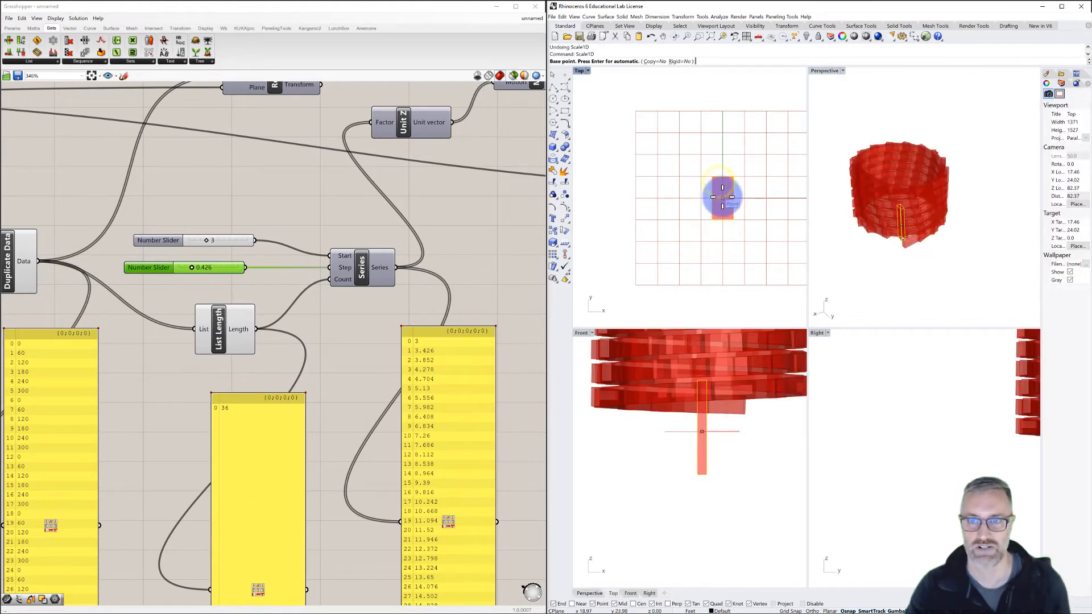
{"action": "left_click", "coordinate": [723, 197]}
{"action": "left_click", "coordinate": [743, 197]}
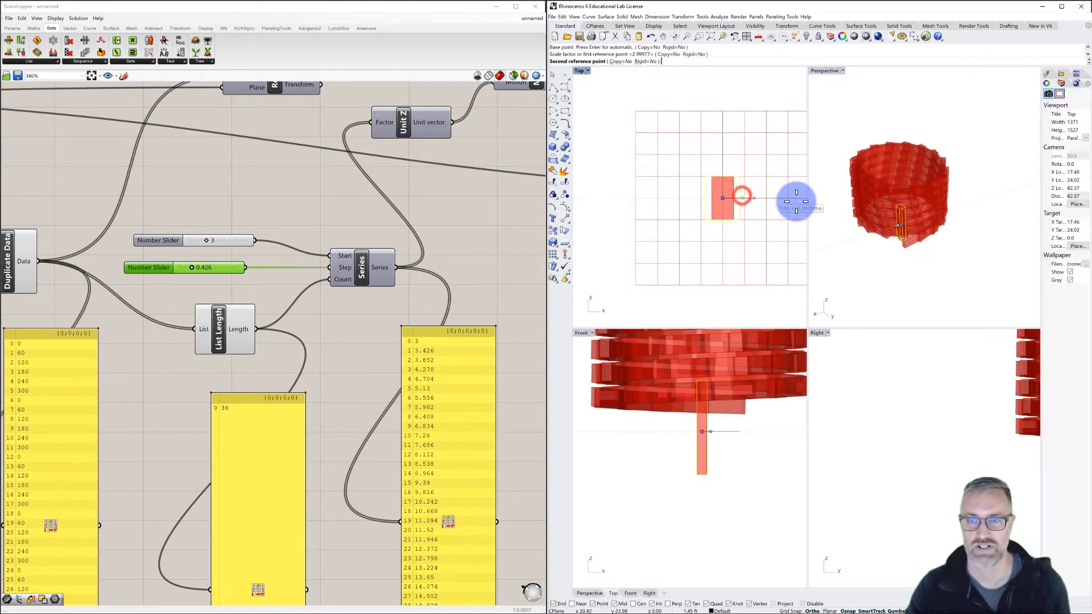
{"action": "left_click", "coordinate": [797, 202]}
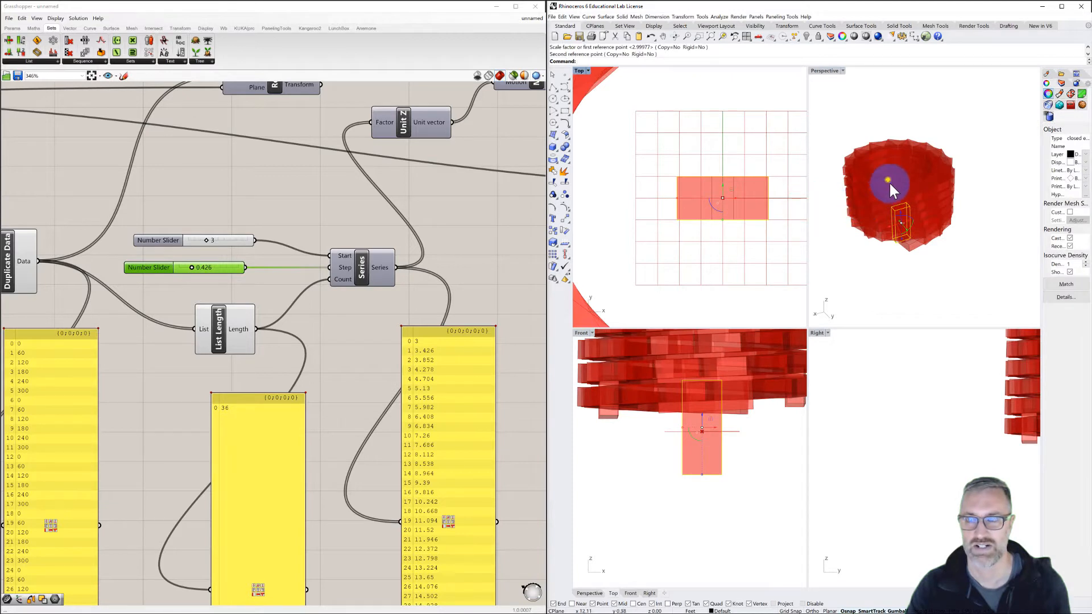
Raise the Series component's Step slider to 0.443 and deselect the box.
{"action": "right_click_drag", "start_coordinate": [889, 181], "coordinate": [892, 203]}
{"action": "scroll", "coordinate": [893, 203], "scroll_direction": "up", "scroll_amount": 4}
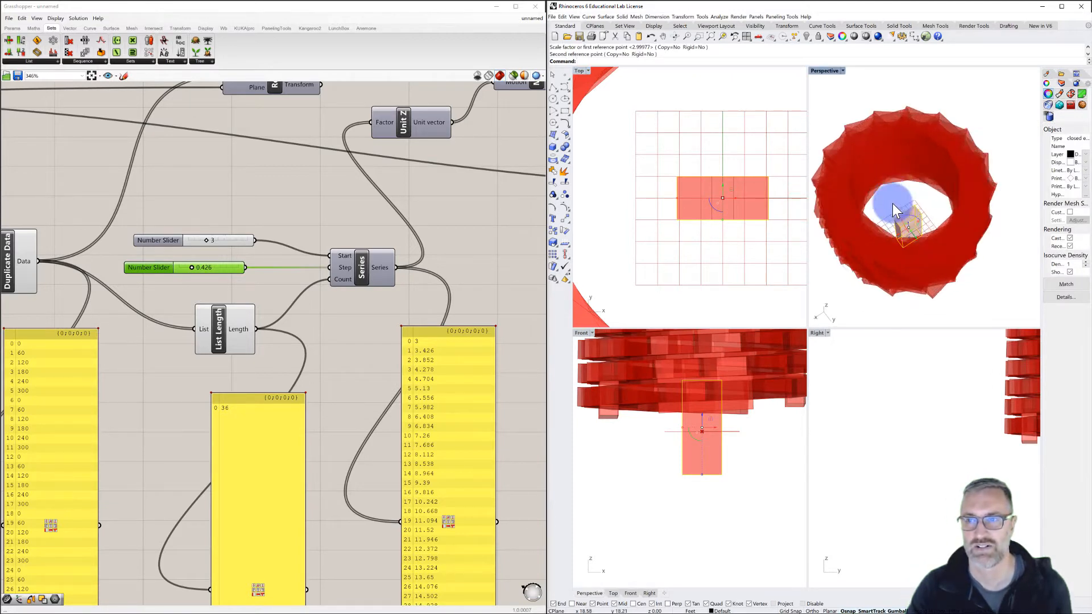
{"action": "scroll", "coordinate": [892, 203], "scroll_direction": "up", "scroll_amount": 2}
{"action": "scroll", "coordinate": [685, 407], "scroll_direction": "down", "scroll_amount": 5}
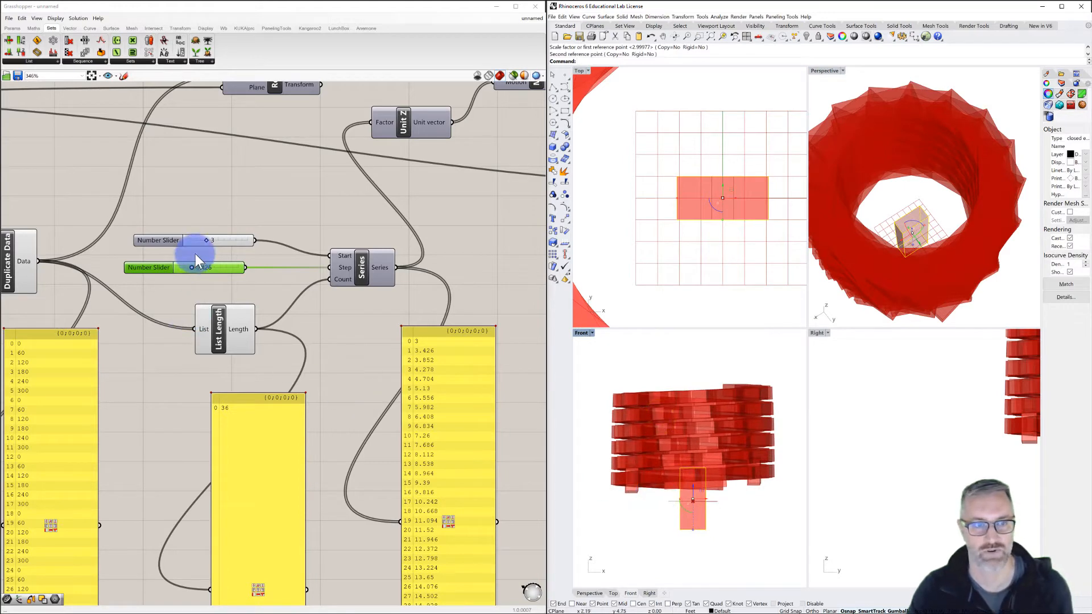
{"action": "mouse_move", "coordinate": [191, 266]}
{"action": "left_mouse_down"}
{"action": "mouse_move", "coordinate": [201, 268]}
{"action": "mouse_move", "coordinate": [190, 275]}
{"action": "left_mouse_up"}
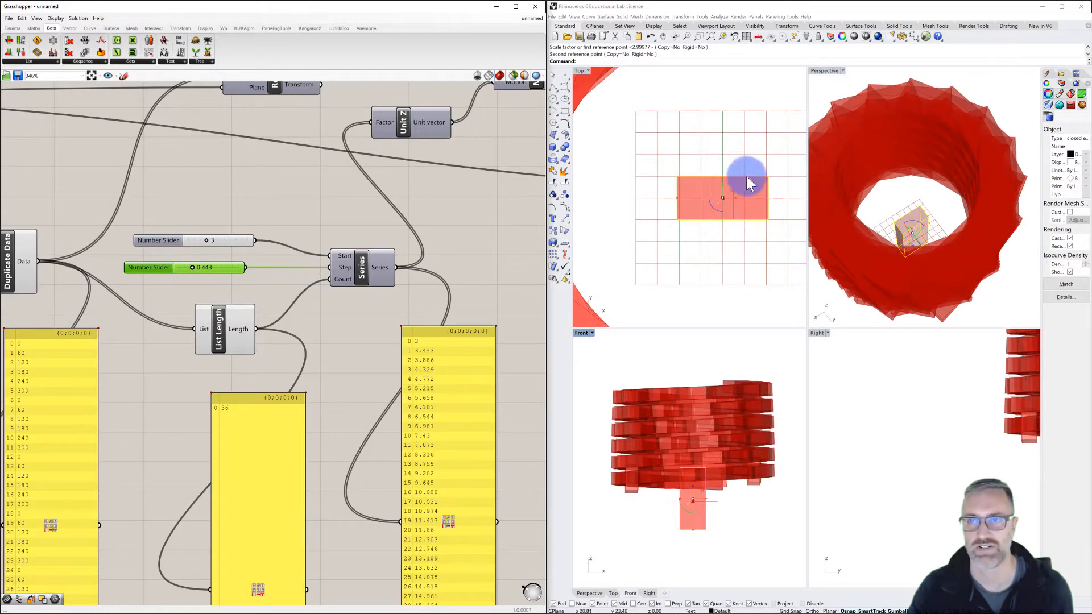
{"action": "left_click", "coordinate": [735, 148]}
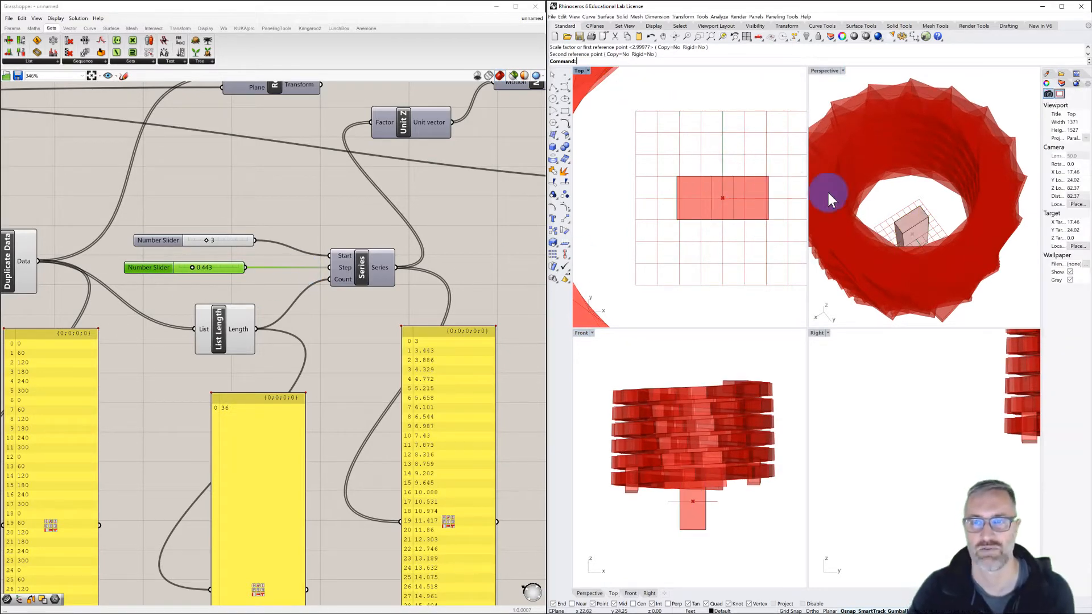
Maximize the Perspective view and turn on the preview of the Perp Frames component.
{"action": "double_click", "coordinate": [827, 71]}
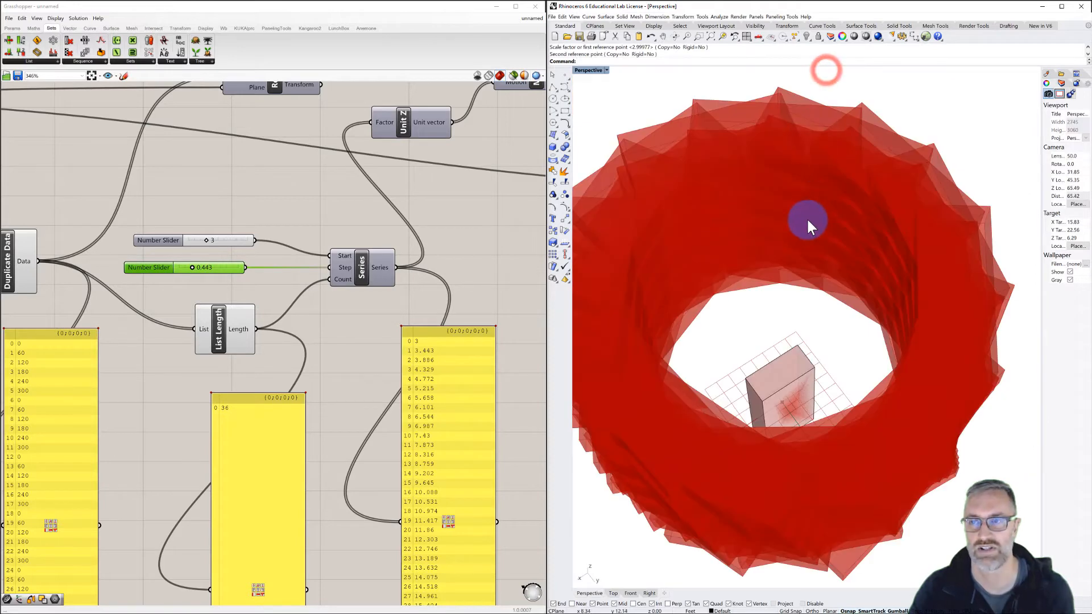
{"action": "right_click_drag", "start_coordinate": [807, 217], "coordinate": [791, 364]}
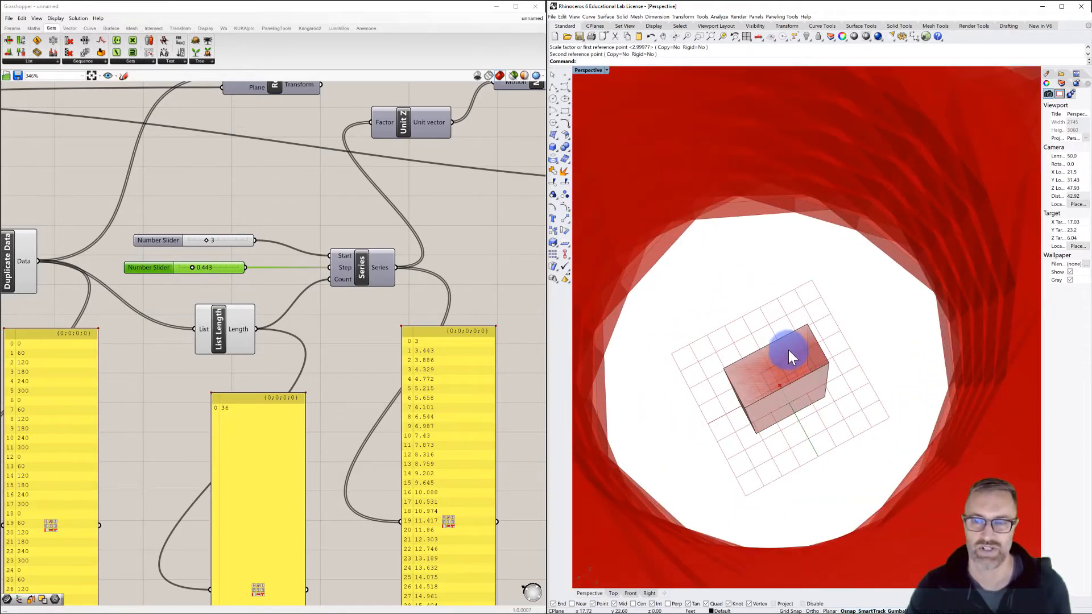
{"action": "mouse_move", "coordinate": [787, 346]}
{"action": "right_mouse_down"}
{"action": "mouse_move", "coordinate": [775, 354]}
{"action": "mouse_move", "coordinate": [791, 355]}
{"action": "right_mouse_up"}
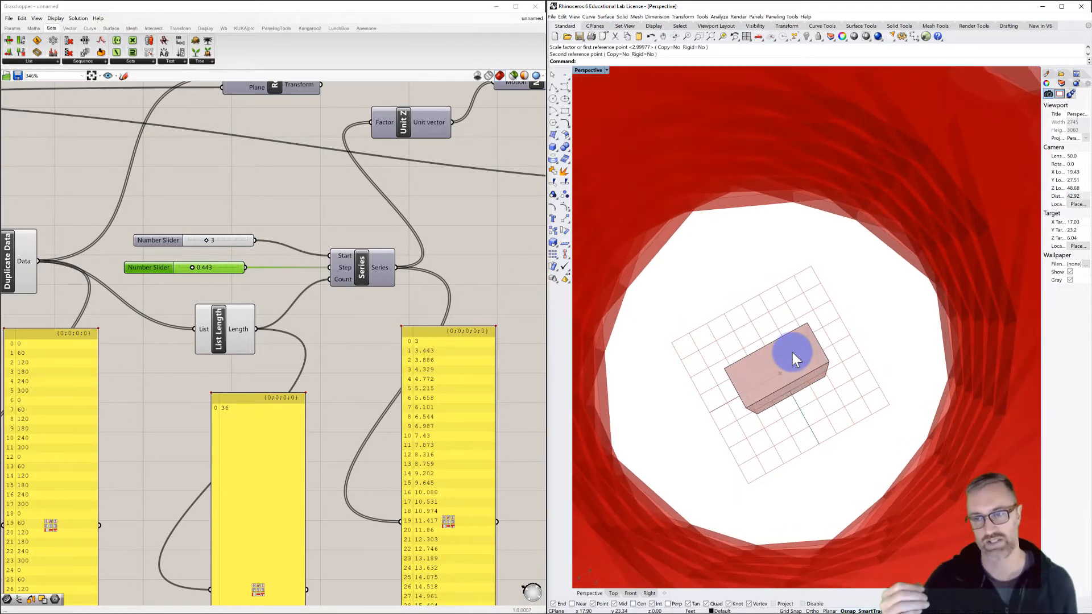
{"action": "scroll", "coordinate": [489, 255], "scroll_direction": "down", "scroll_amount": 2}
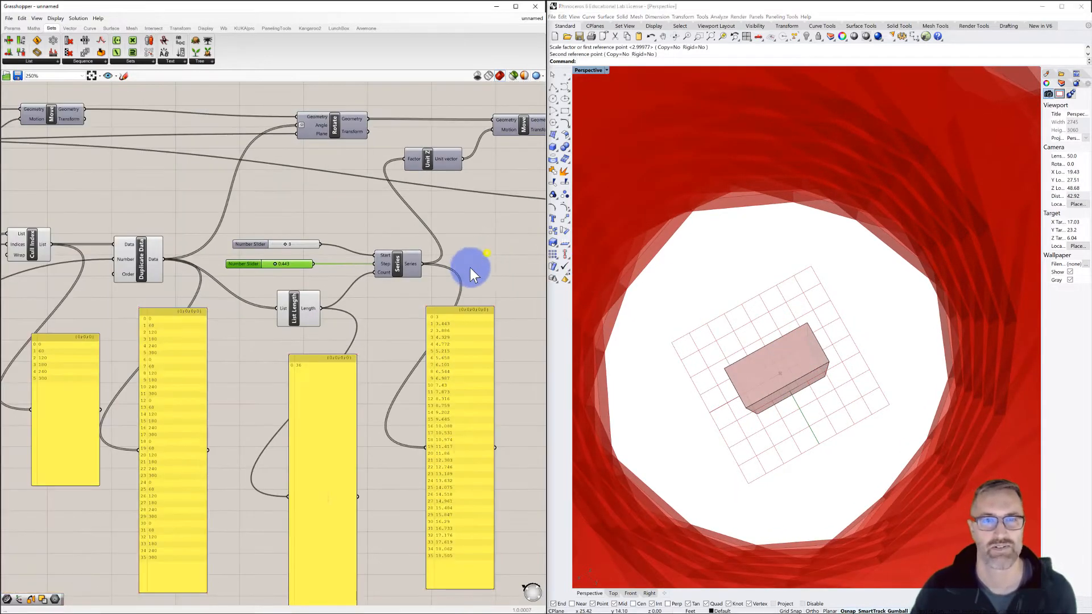
{"action": "right_click_drag", "start_coordinate": [470, 267], "coordinate": [245, 241]}
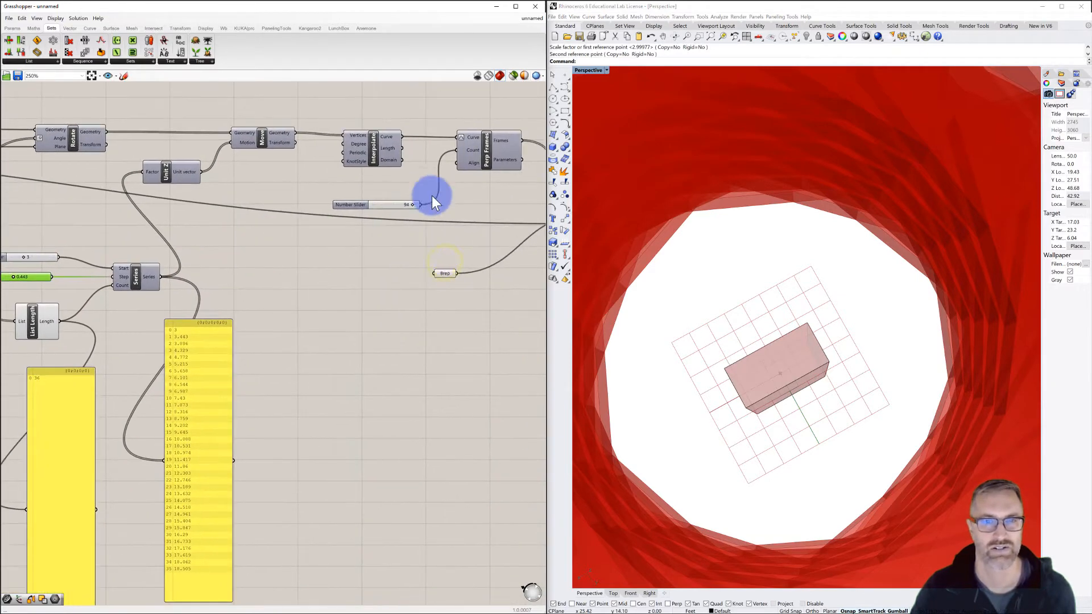
{"action": "left_click", "coordinate": [487, 149]}
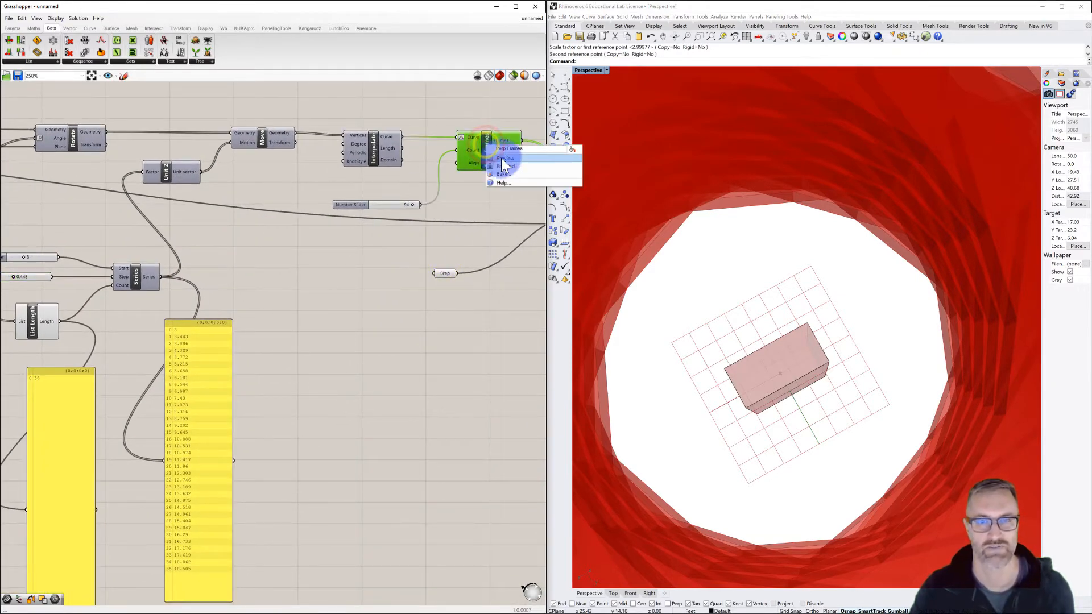
{"action": "mouse_move", "coordinate": [726, 336]}
{"action": "right_mouse_down"}
{"action": "mouse_move", "coordinate": [726, 365]}
{"action": "mouse_move", "coordinate": [729, 353]}
{"action": "mouse_move", "coordinate": [749, 360]}
{"action": "mouse_move", "coordinate": [709, 300]}
{"action": "mouse_move", "coordinate": [711, 328]}
{"action": "right_mouse_up"}
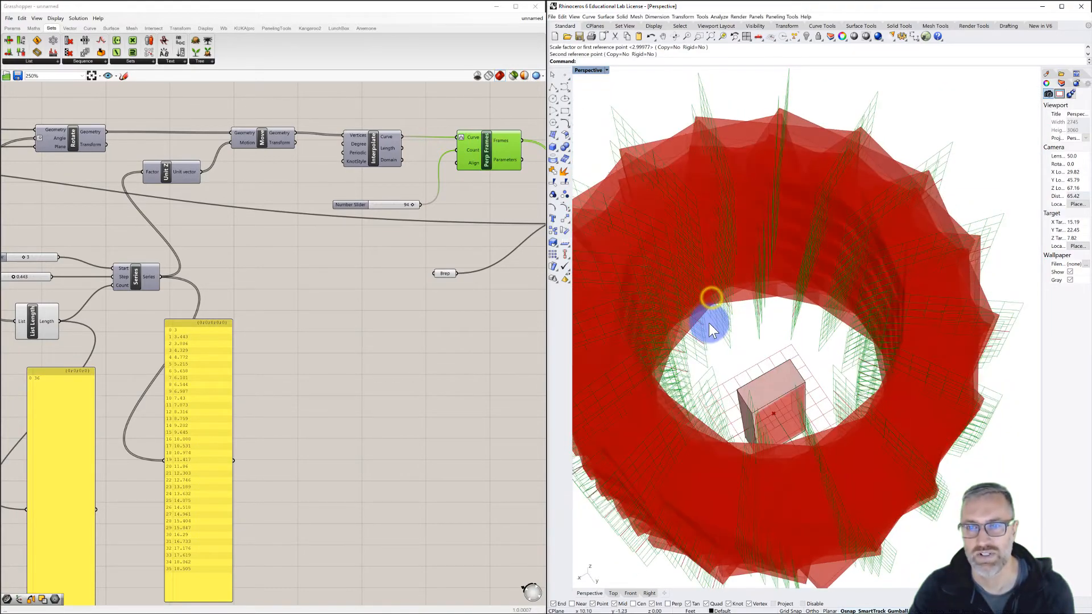
Delete the source box to examine the bare perpendicular frames and the base plane, and undo the deletion.
{"action": "left_click", "coordinate": [773, 379]}
{"action": "key", "text": "Delete"}
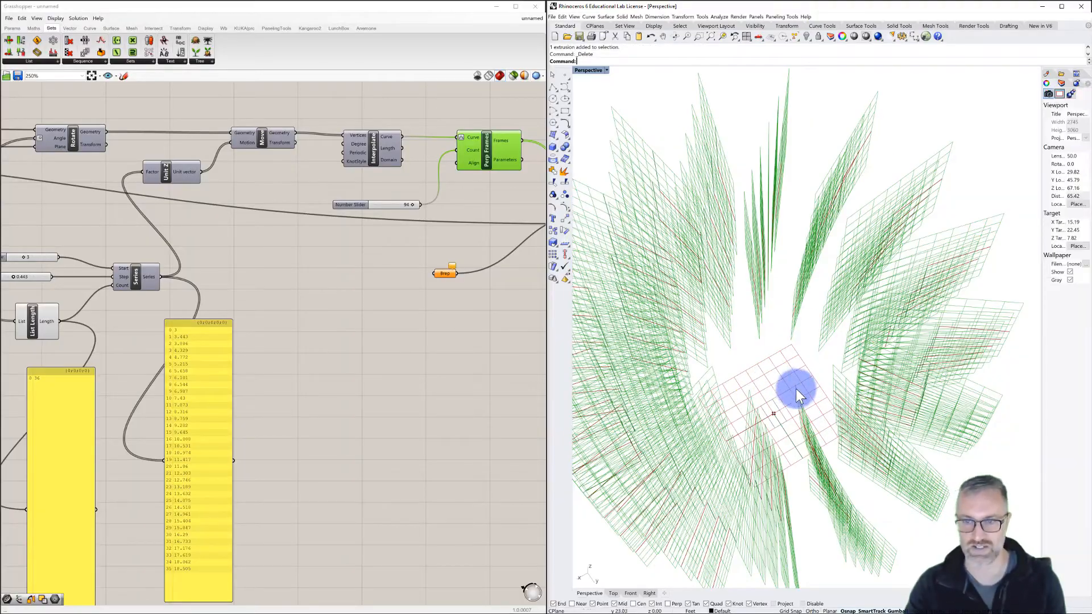
{"action": "right_click_drag", "start_coordinate": [796, 390], "coordinate": [751, 400]}
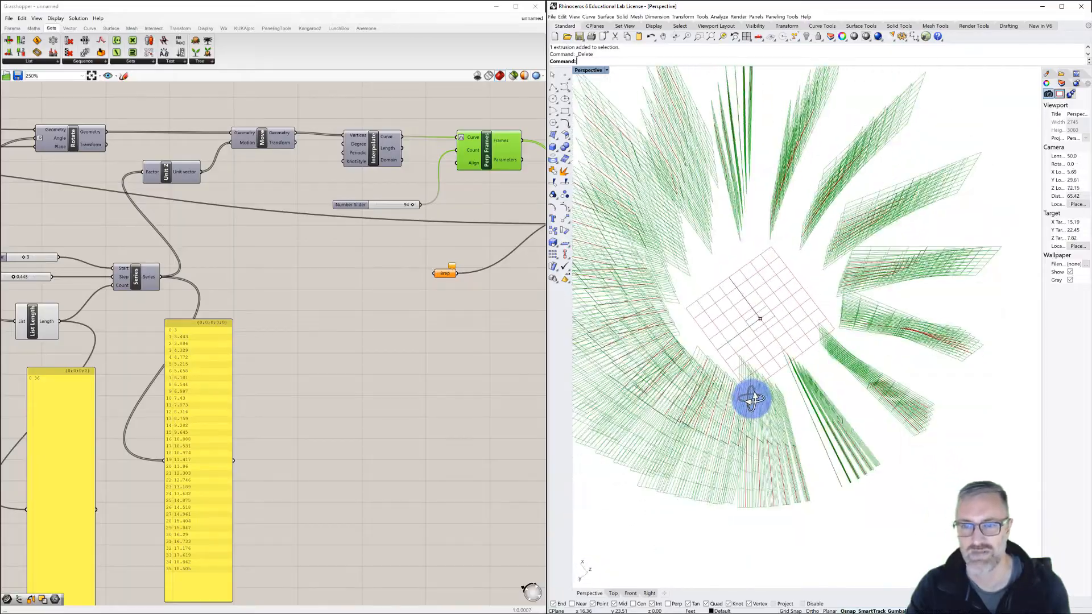
{"action": "scroll", "coordinate": [752, 400], "scroll_direction": "up", "scroll_amount": 8}
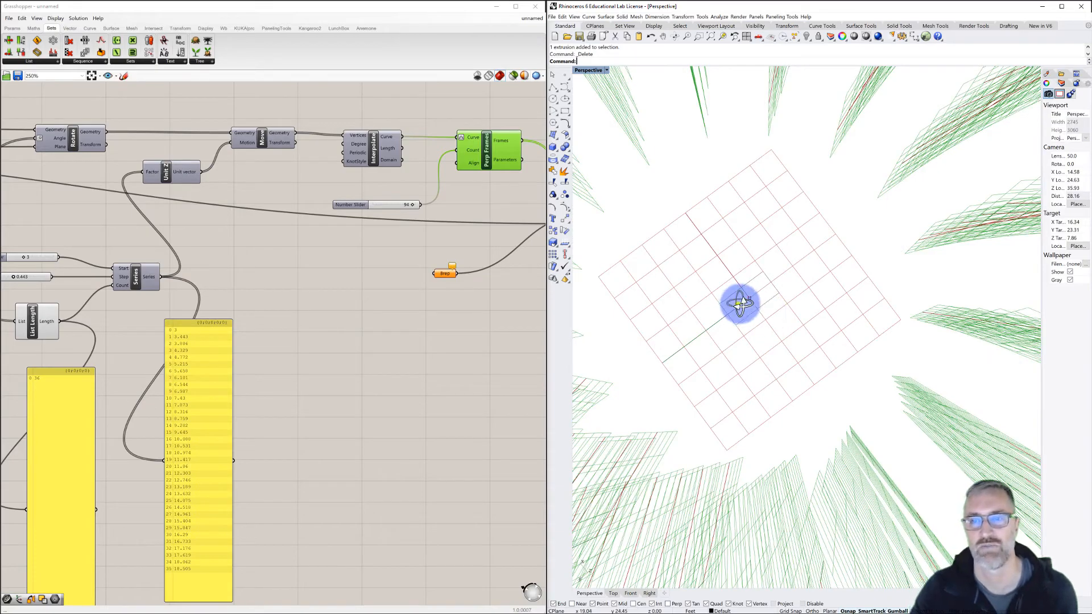
{"action": "right_click_drag", "start_coordinate": [741, 305], "coordinate": [734, 339]}
{"action": "scroll", "coordinate": [733, 373], "scroll_direction": "up", "scroll_amount": 2}
{"action": "right_click_drag", "start_coordinate": [738, 382], "coordinate": [794, 367]}
{"action": "scroll", "coordinate": [722, 337], "scroll_direction": "down", "scroll_amount": 4}
{"action": "key", "text": "ctrl+z"}
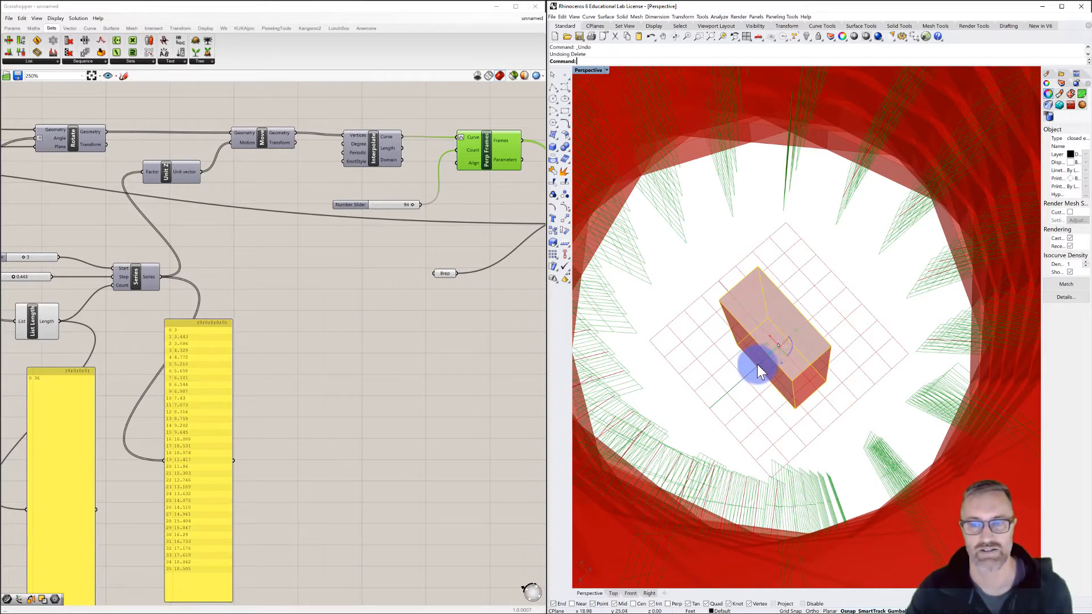
Return to the four-viewport layout and examine the box against the frames in the Front, Right and Perspective views.
{"action": "double_click", "coordinate": [587, 69]}
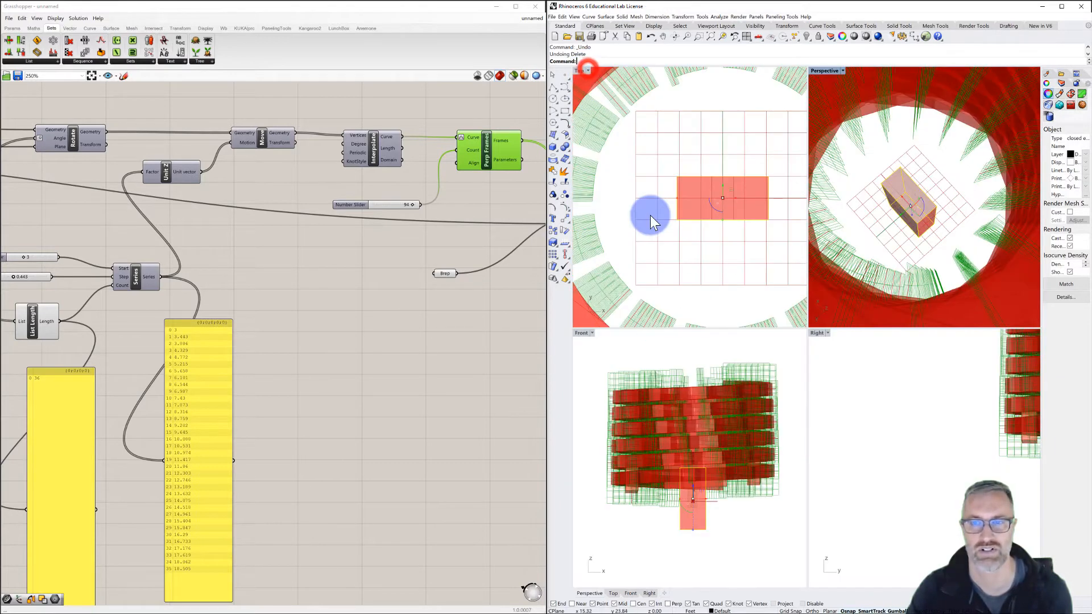
{"action": "scroll", "coordinate": [847, 476], "scroll_direction": "down", "scroll_amount": 4}
{"action": "right_click_drag", "start_coordinate": [917, 483], "coordinate": [875, 488]}
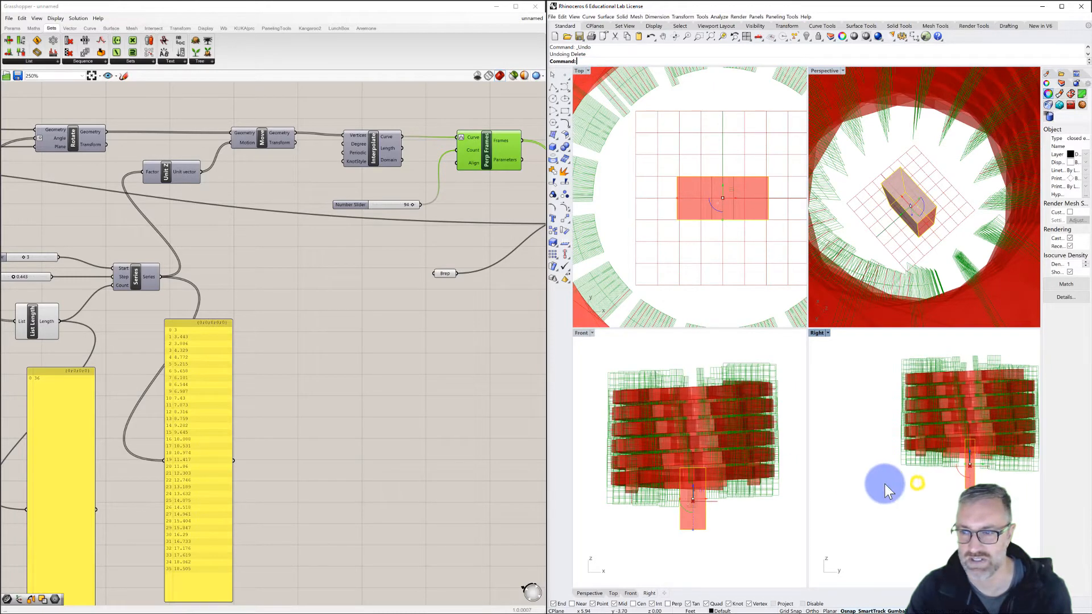
{"action": "scroll", "coordinate": [955, 474], "scroll_direction": "up", "scroll_amount": 4}
{"action": "scroll", "coordinate": [684, 499], "scroll_direction": "up", "scroll_amount": 3}
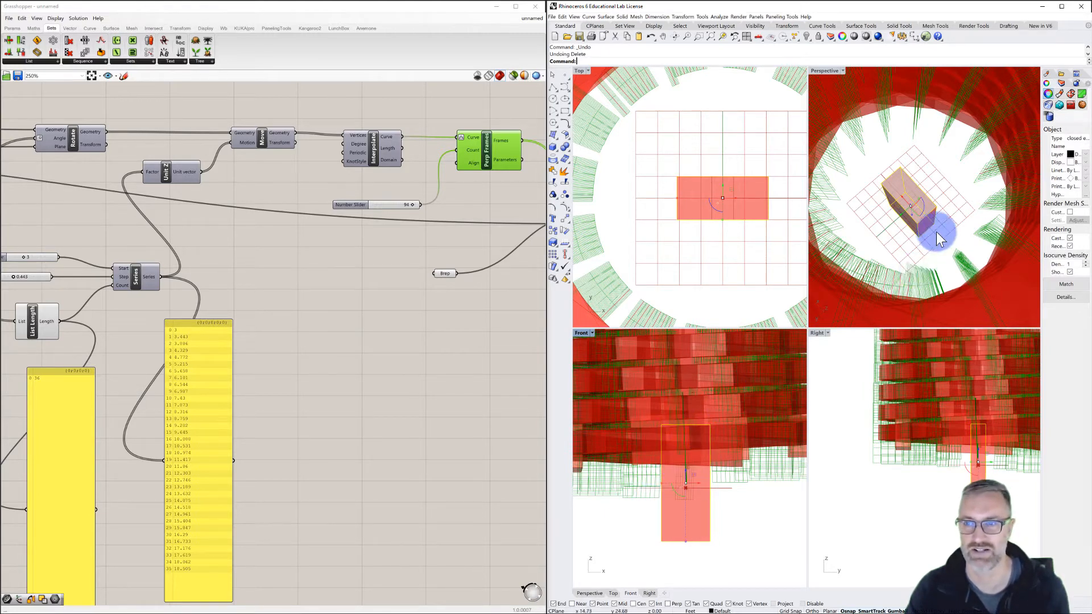
{"action": "scroll", "coordinate": [938, 235], "scroll_direction": "down", "scroll_amount": 8}
{"action": "right_click_drag", "start_coordinate": [934, 228], "coordinate": [937, 193]}
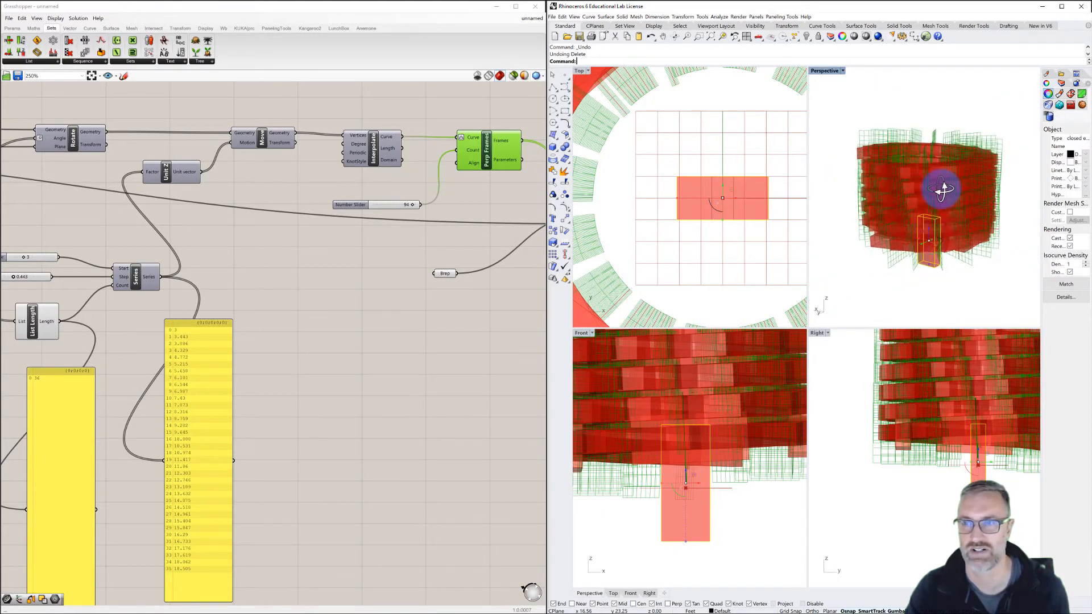
{"action": "scroll", "coordinate": [937, 193], "scroll_direction": "up", "scroll_amount": 4}
{"action": "right_click_drag", "start_coordinate": [683, 456], "coordinate": [663, 456]}
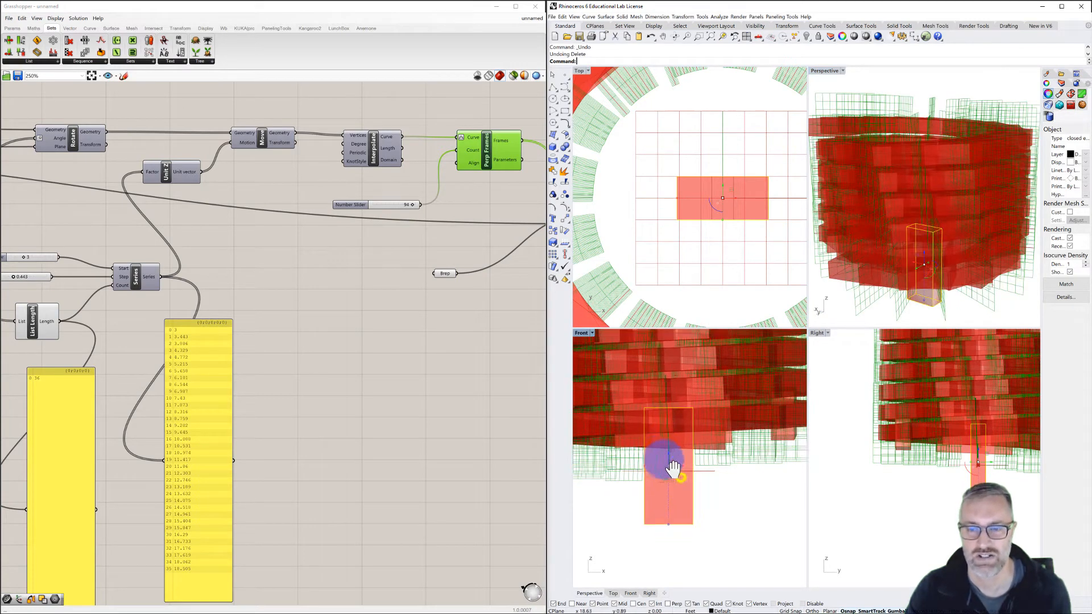
{"action": "scroll", "coordinate": [661, 459], "scroll_direction": "up", "scroll_amount": 2}
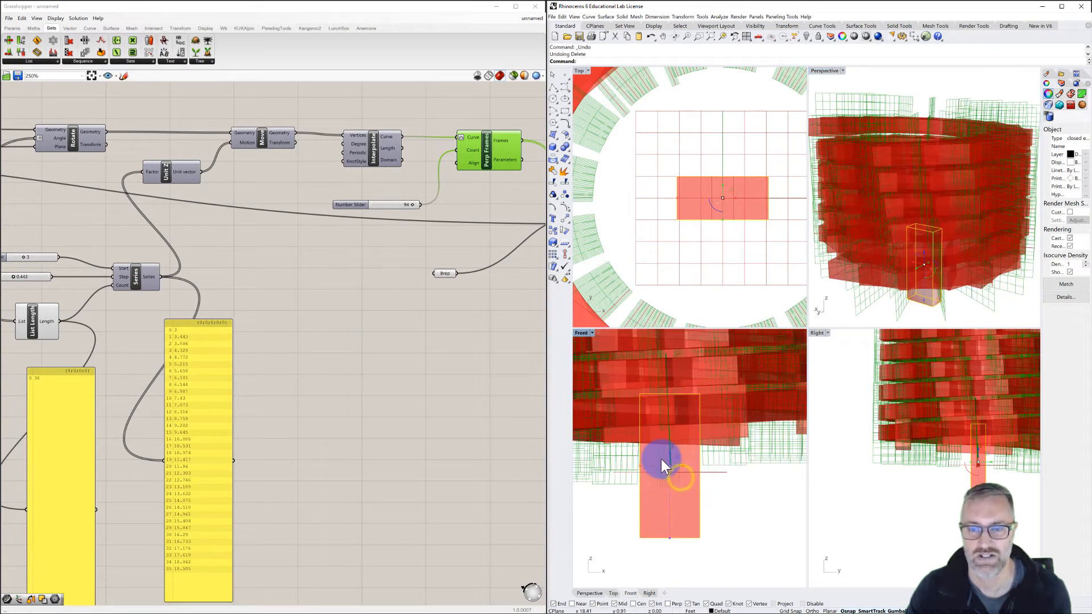
Start a degree-3 control-point curve in the Front view with the Project object snap turned on.
{"action": "left_click", "coordinate": [562, 87]}
{"action": "right_click_drag", "start_coordinate": [612, 421], "coordinate": [640, 462]}
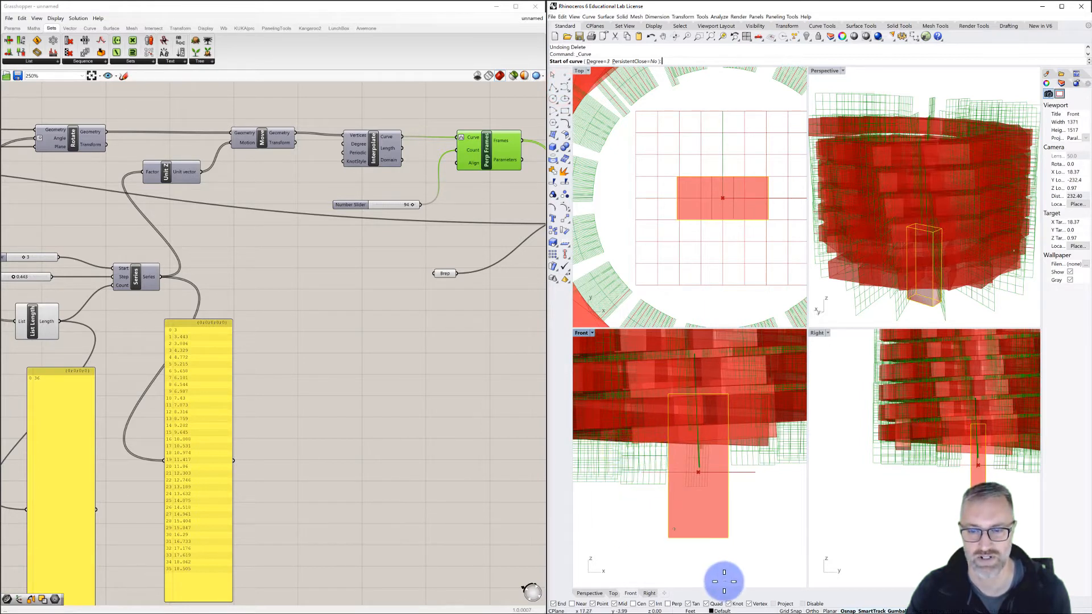
{"action": "left_click", "coordinate": [774, 605]}
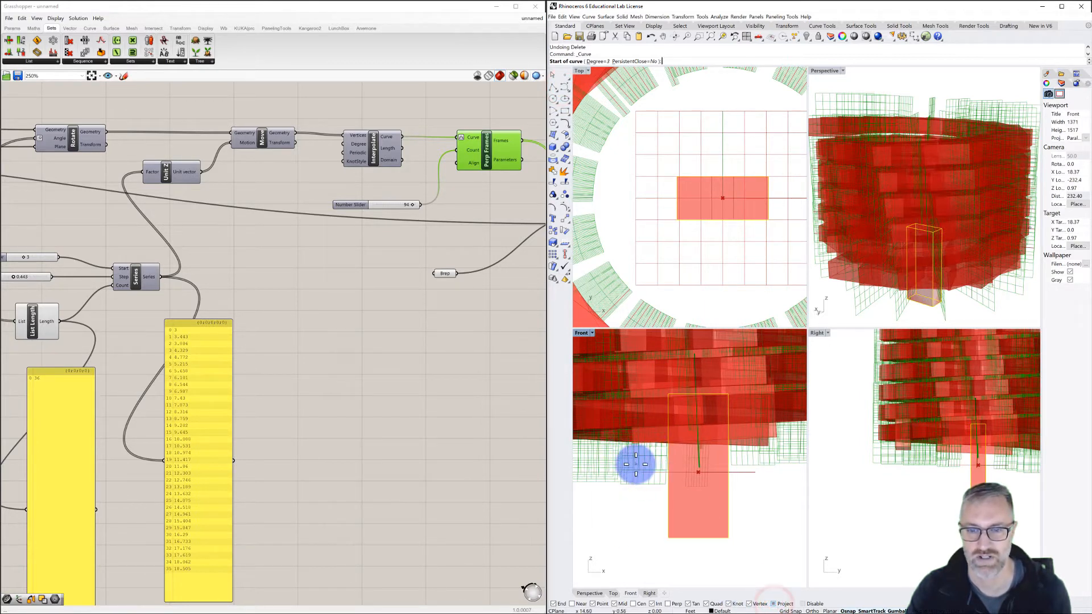
{"action": "left_click", "coordinate": [691, 421]}
{"action": "left_click", "coordinate": [774, 434]}
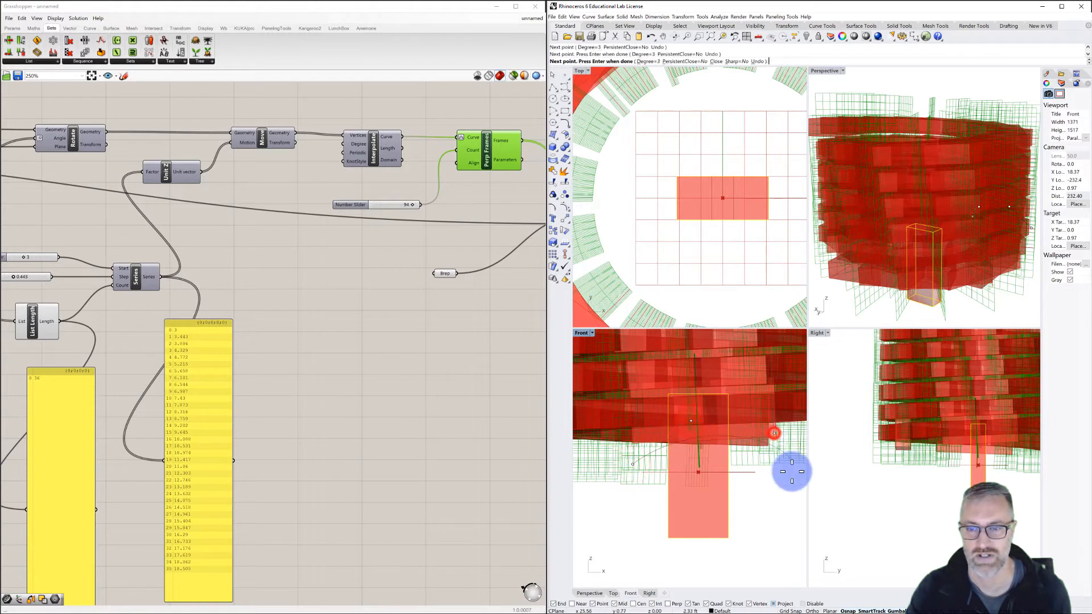
{"action": "left_click", "coordinate": [790, 476]}
{"action": "left_click", "coordinate": [748, 529]}
{"action": "left_click", "coordinate": [649, 531]}
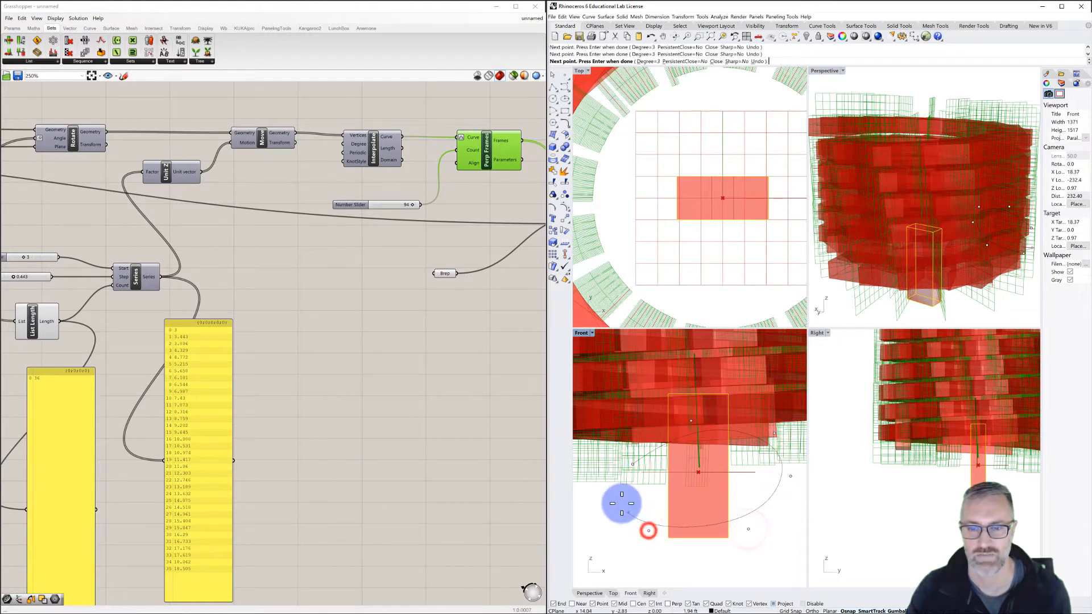
{"action": "left_click", "coordinate": [620, 499]}
{"action": "left_click", "coordinate": [637, 510]}
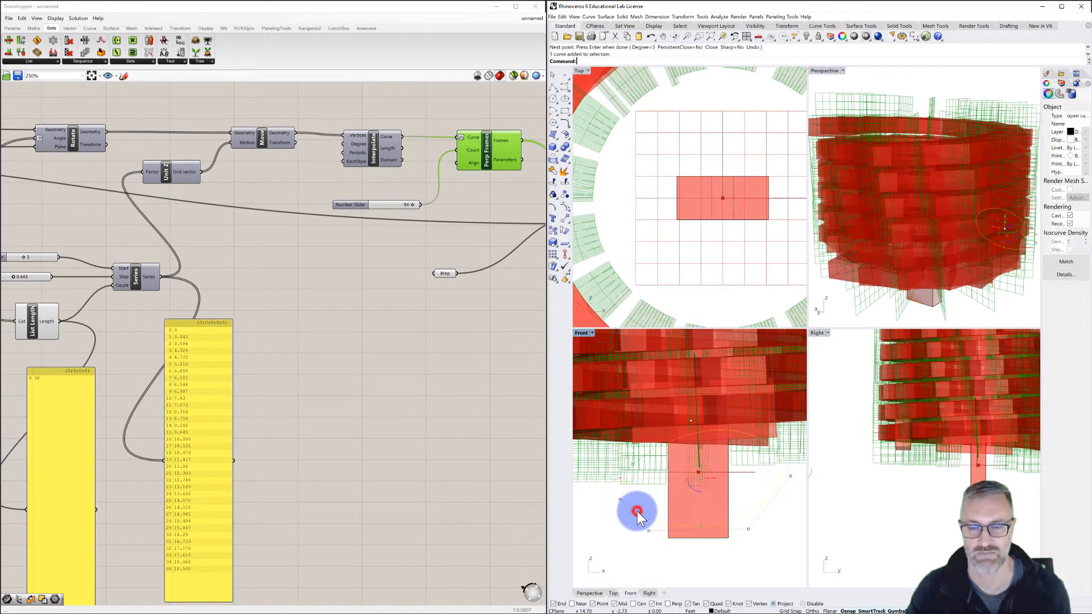
{"action": "key", "text": "Delete"}
Draw a closed freeform degree-3 control-point curve around the box's centre and extending down to its right in the Front view.
{"action": "right_click", "coordinate": [633, 484]}
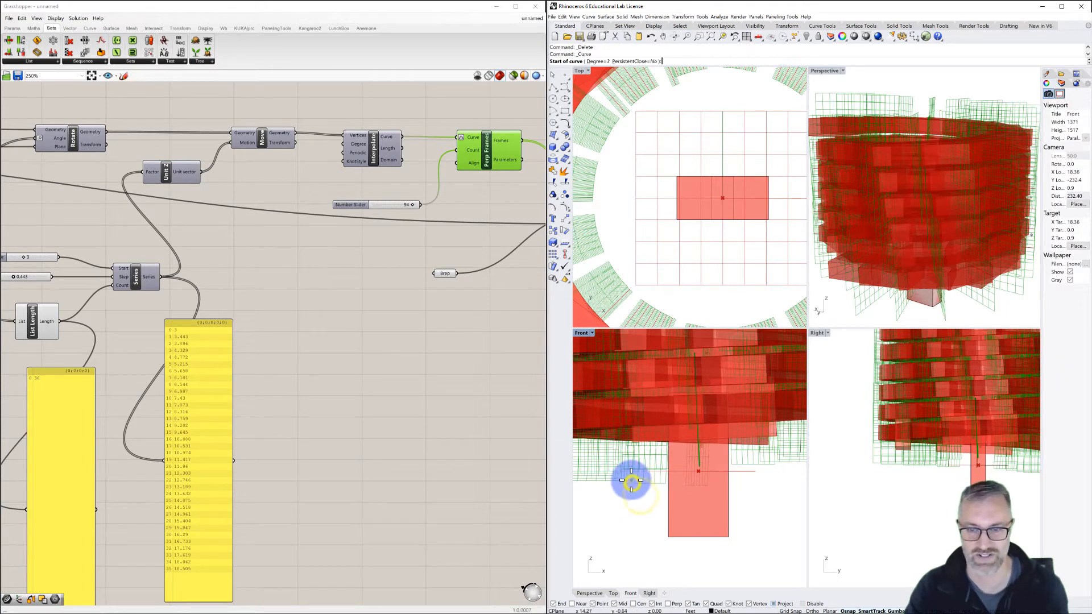
{"action": "left_click", "coordinate": [631, 472]}
{"action": "left_click", "coordinate": [677, 420]}
{"action": "left_click", "coordinate": [749, 402]}
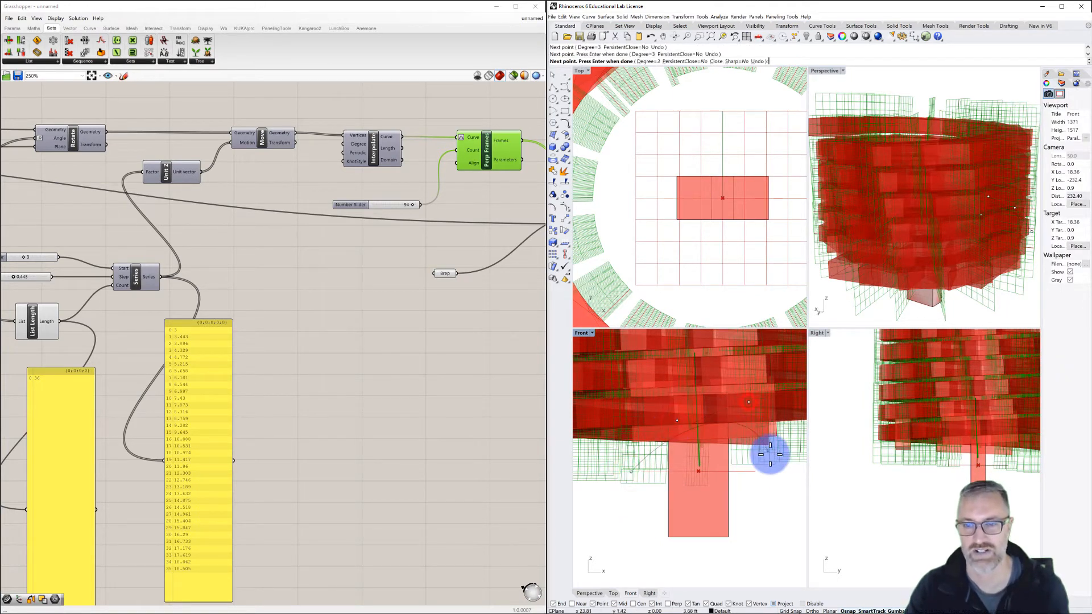
{"action": "right_click_drag", "start_coordinate": [806, 479], "coordinate": [775, 464]}
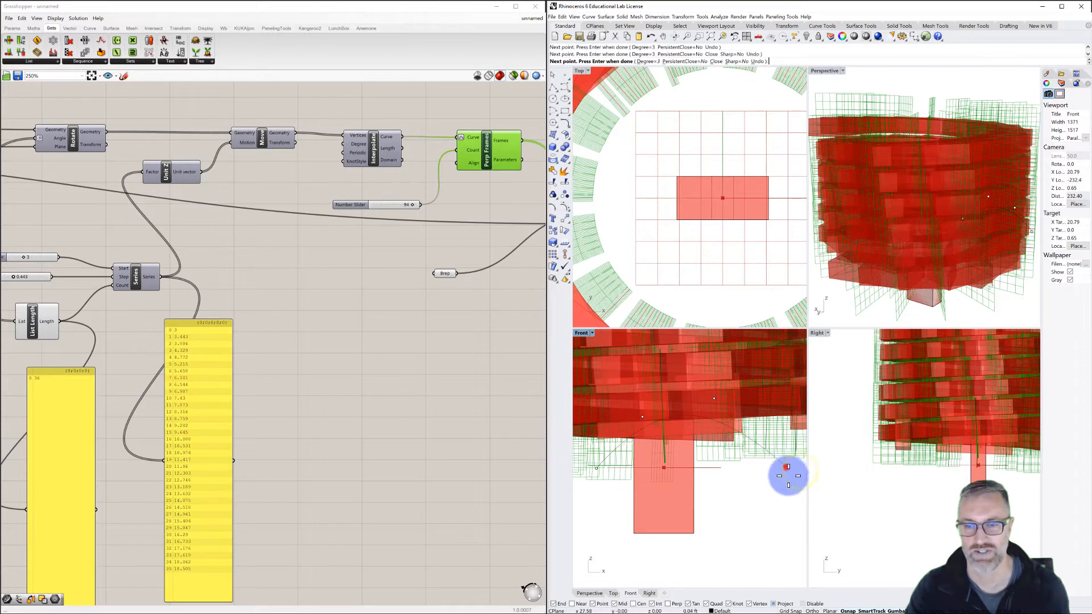
{"action": "left_click", "coordinate": [786, 467]}
{"action": "left_click", "coordinate": [795, 522]}
{"action": "left_click", "coordinate": [721, 566]}
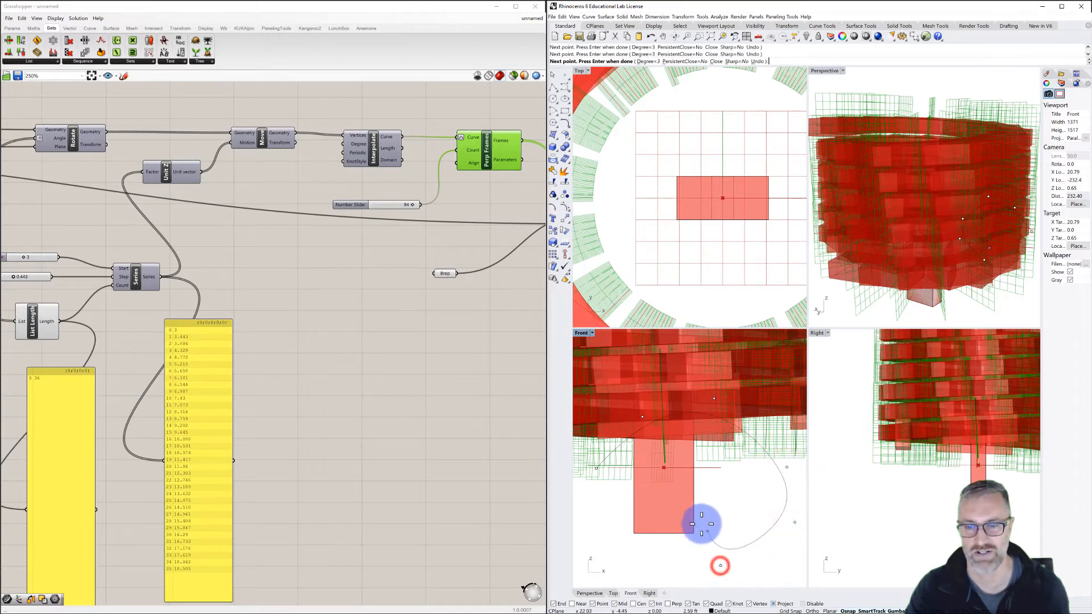
{"action": "left_click", "coordinate": [688, 503]}
{"action": "left_click", "coordinate": [639, 490]}
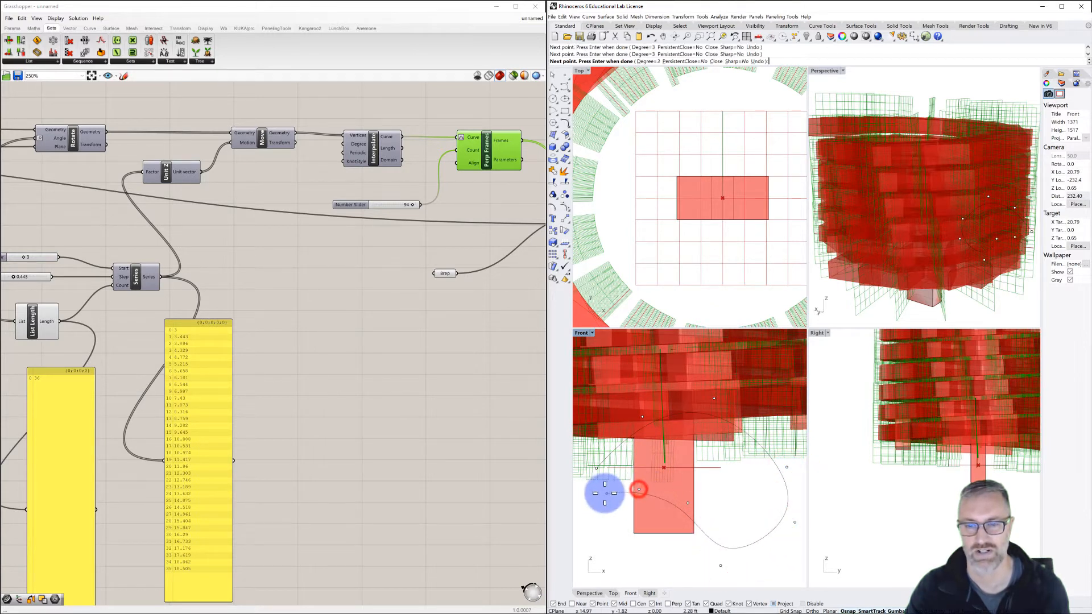
{"action": "left_click", "coordinate": [600, 493]}
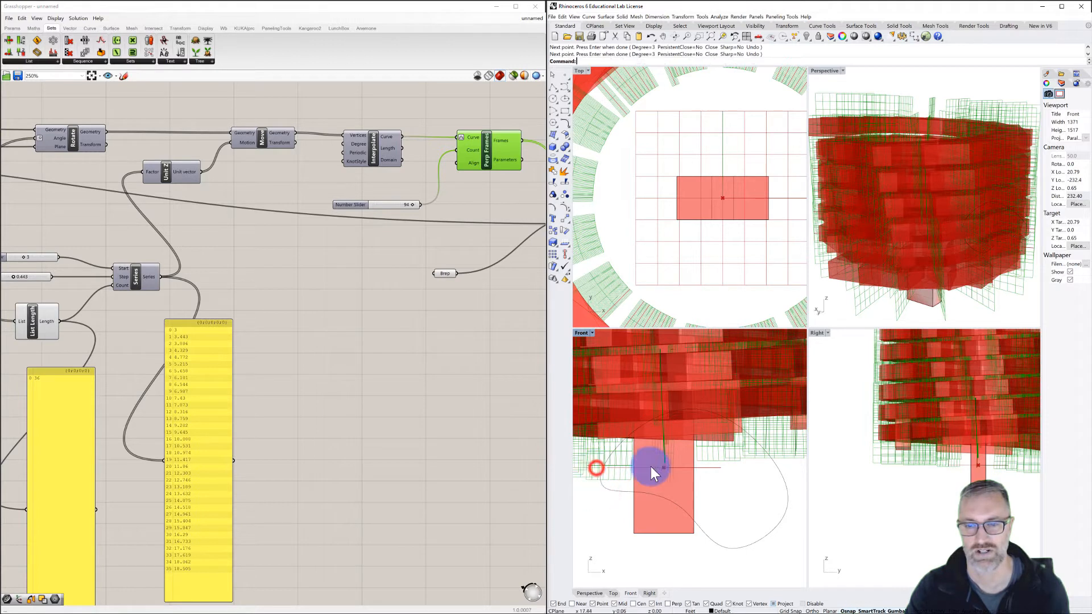
Extrude the closed freeform curve straight into a thin solid about 0.33 ft thick.
{"action": "left_click", "coordinate": [752, 438]}
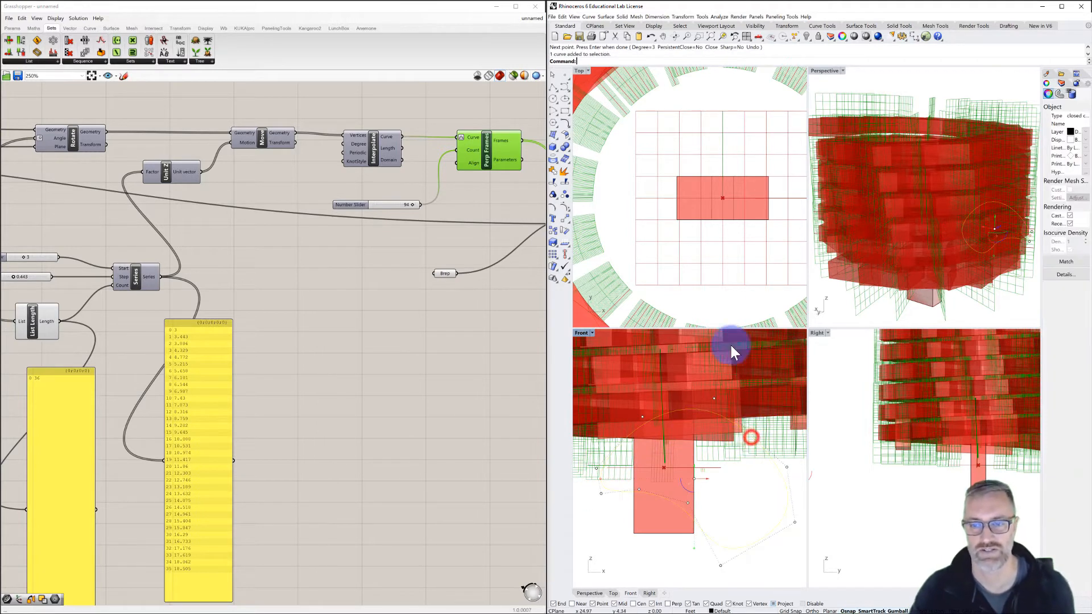
{"action": "left_click", "coordinate": [622, 17]}
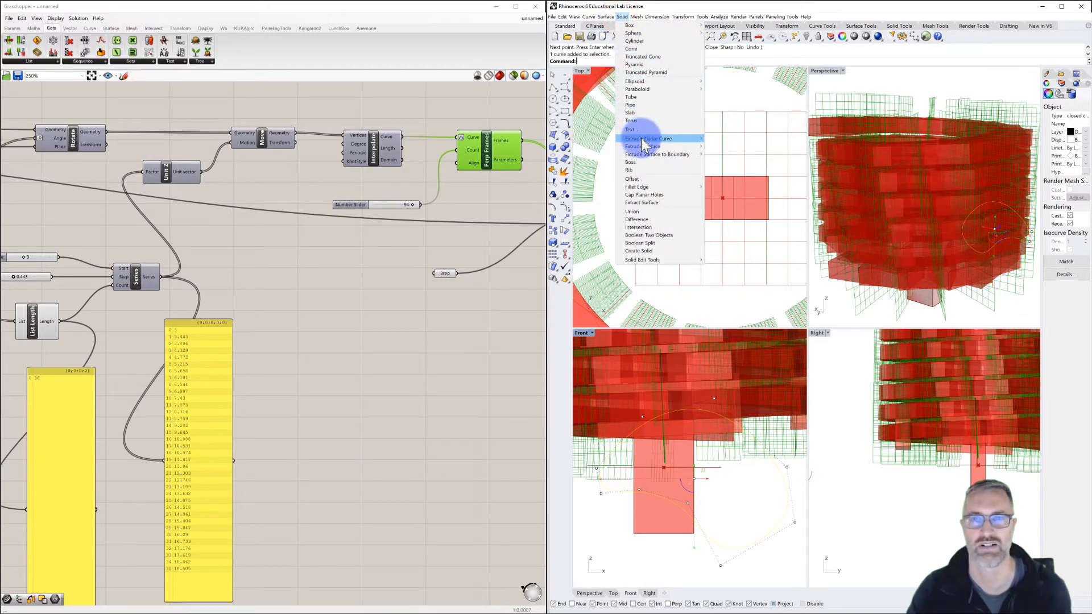
{"action": "mouse_move", "coordinate": [643, 139]}
{"action": "left_click", "coordinate": [724, 138]}
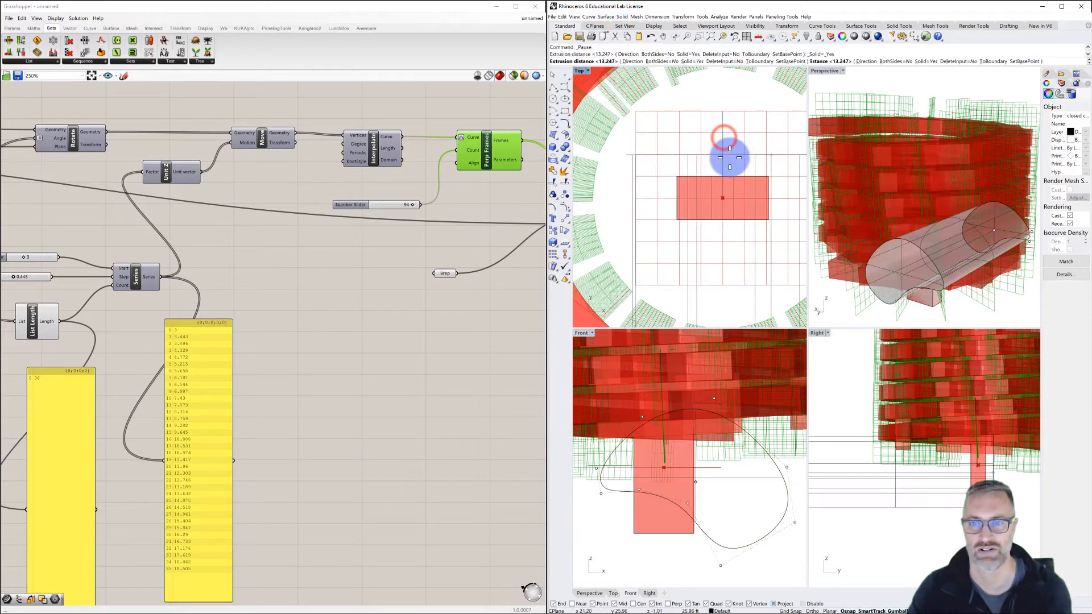
{"action": "scroll", "coordinate": [727, 204], "scroll_direction": "down", "scroll_amount": 5}
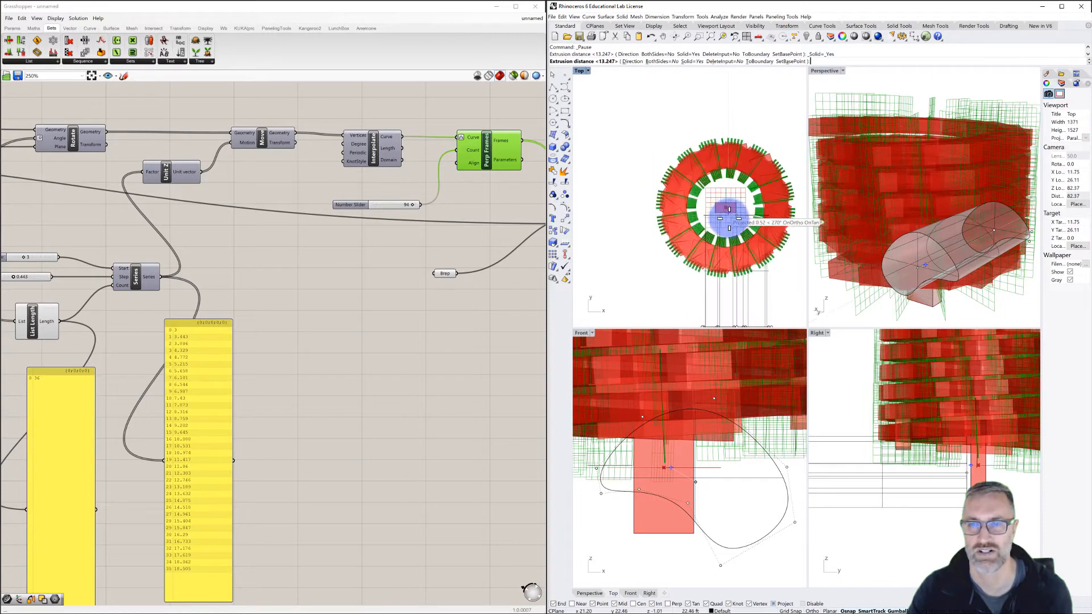
{"action": "scroll", "coordinate": [729, 219], "scroll_direction": "down", "scroll_amount": 2}
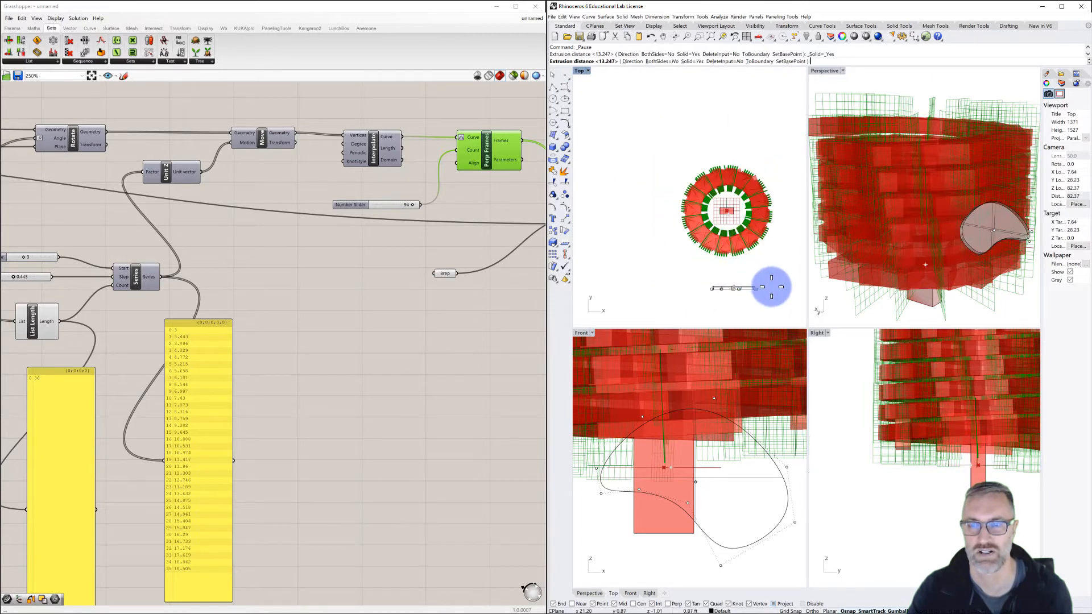
{"action": "scroll", "coordinate": [771, 287], "scroll_direction": "up", "scroll_amount": 4}
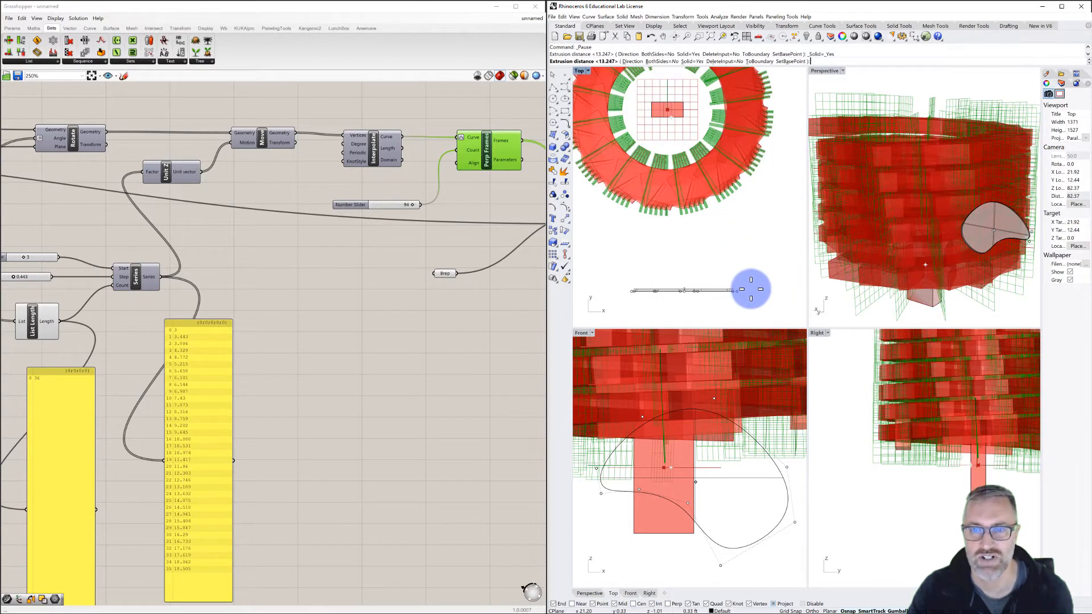
{"action": "right_click", "coordinate": [751, 289]}
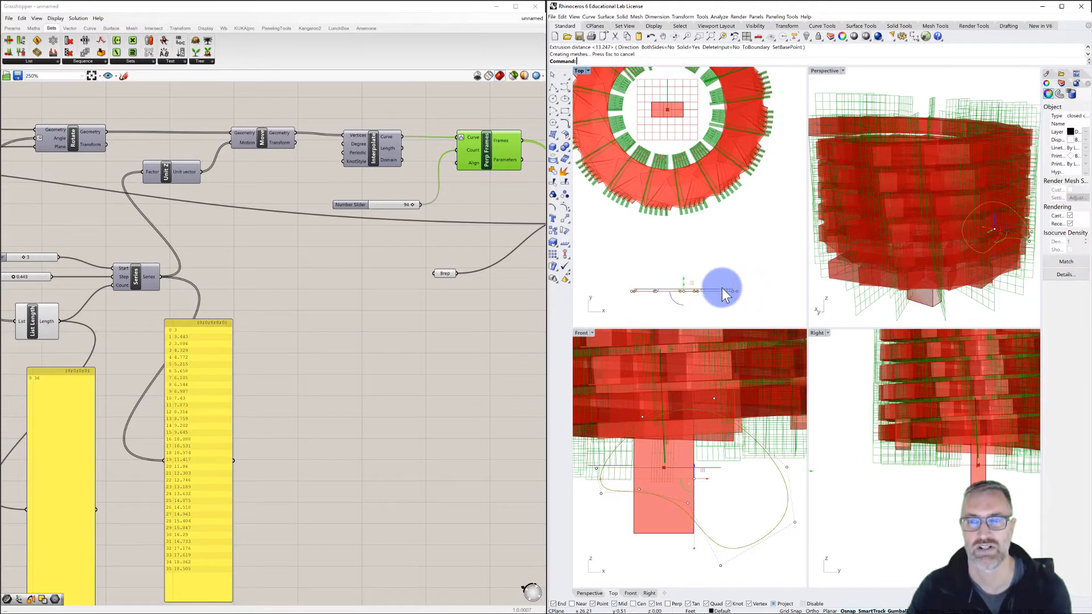
Move the thin freeform solid in the Top view onto the source box's centreline inside the ring of frames.
{"action": "left_click_drag", "start_coordinate": [742, 278], "coordinate": [720, 298]}
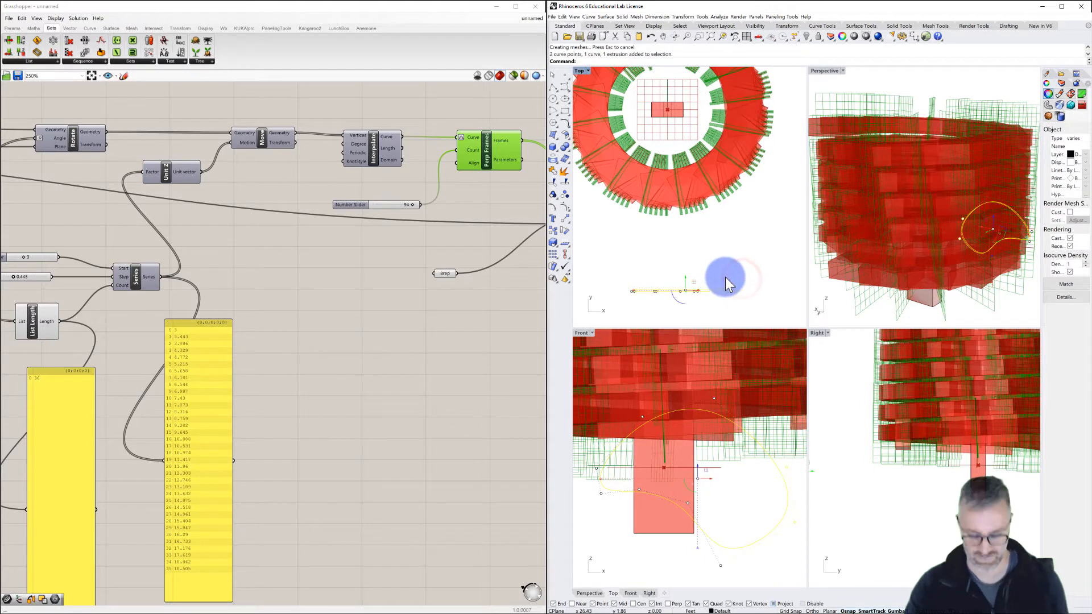
{"action": "type", "text": "M"}
{"action": "key", "text": "Return"}
{"action": "left_click", "coordinate": [761, 288]}
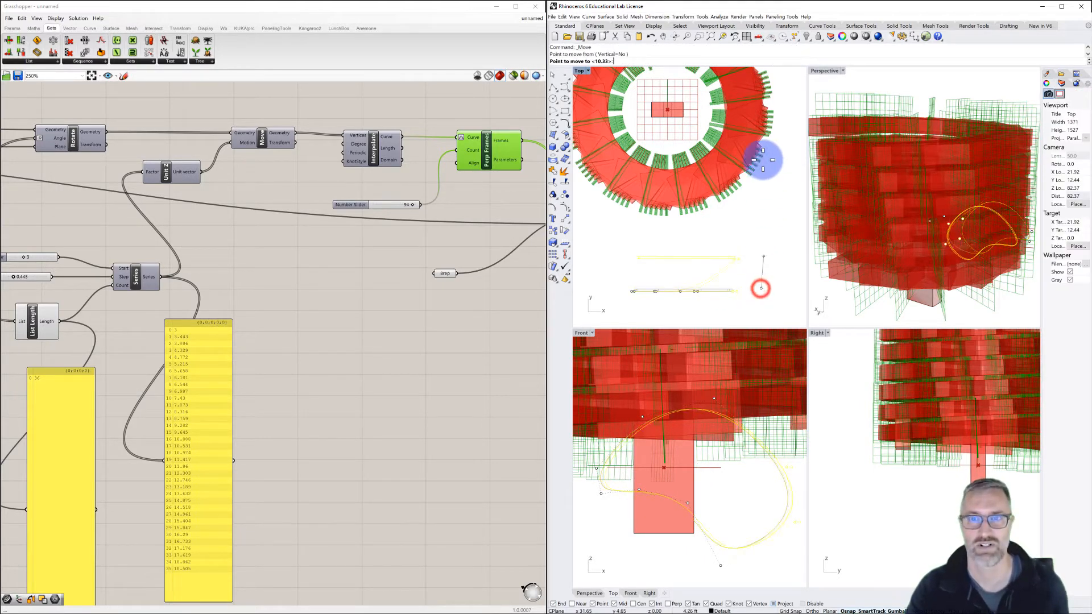
{"action": "scroll", "coordinate": [772, 115], "scroll_direction": "up", "scroll_amount": 6}
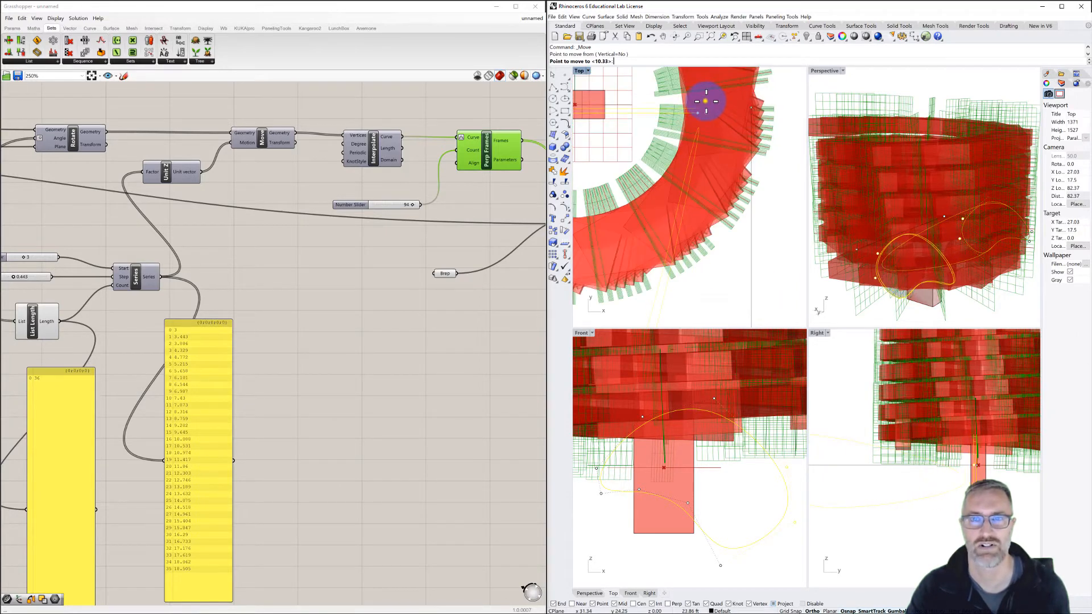
{"action": "right_click_drag", "start_coordinate": [706, 101], "coordinate": [575, 144]}
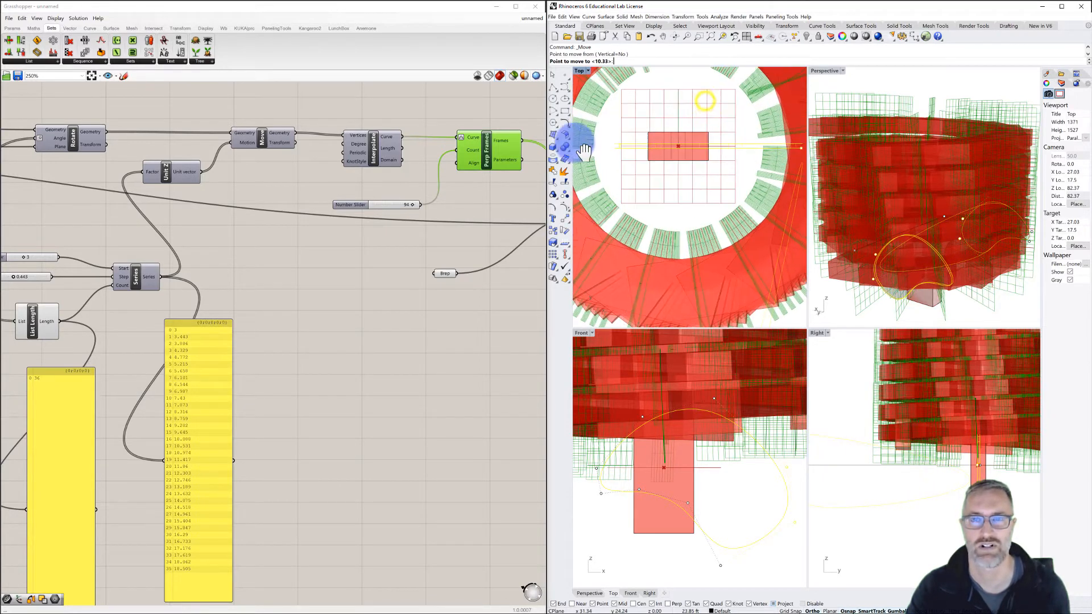
{"action": "left_click", "coordinate": [620, 143]}
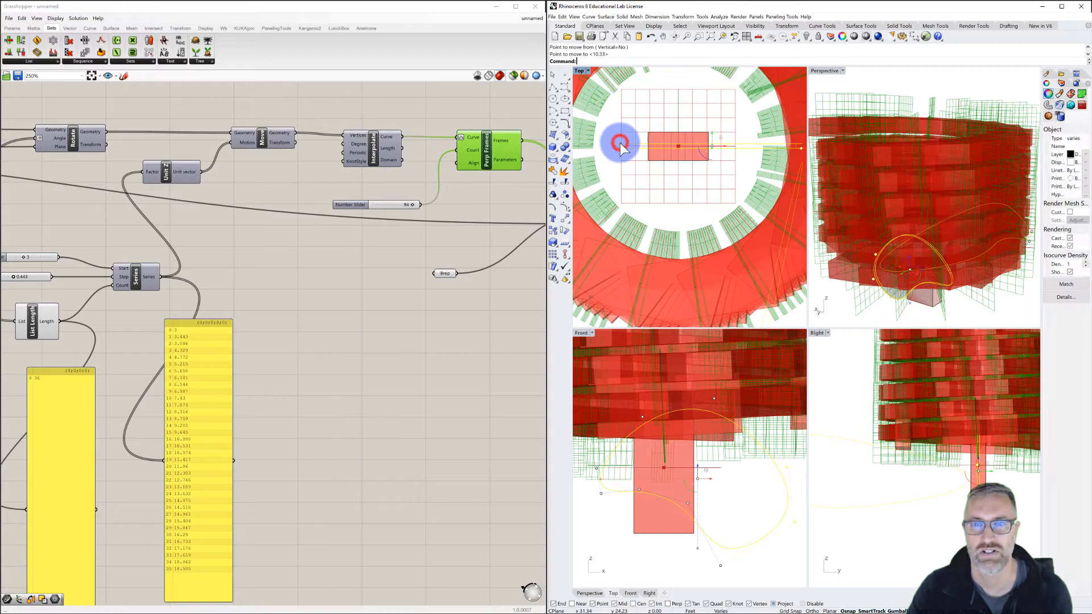
Delete the rectangular source box and the curve overlapping it in the Top view.
{"action": "left_click", "coordinate": [687, 137]}
{"action": "key", "text": "Delete"}
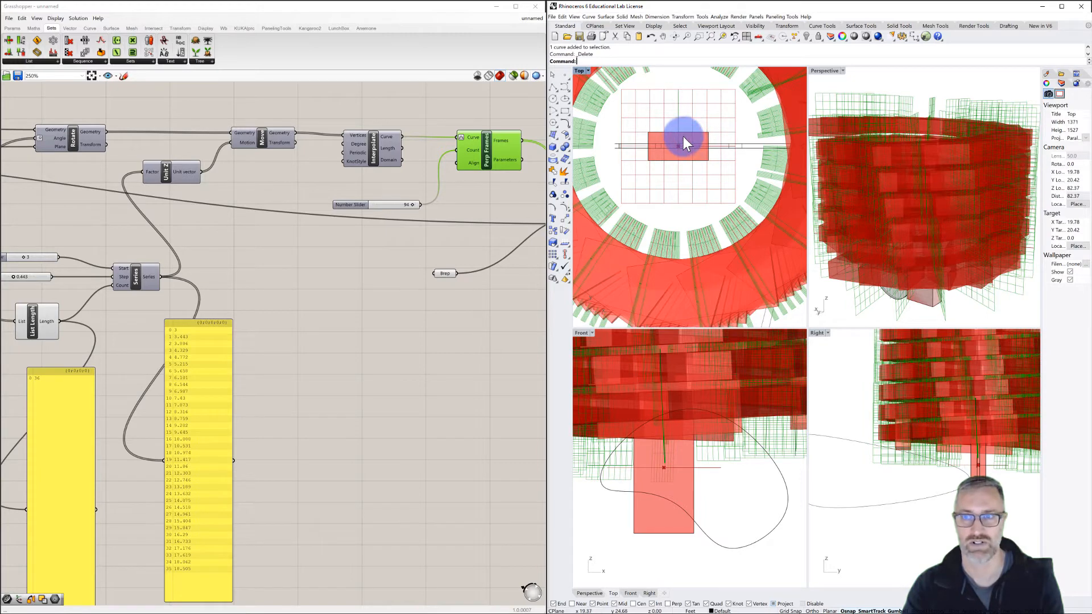
{"action": "left_click", "coordinate": [684, 136]}
{"action": "key", "text": "Delete"}
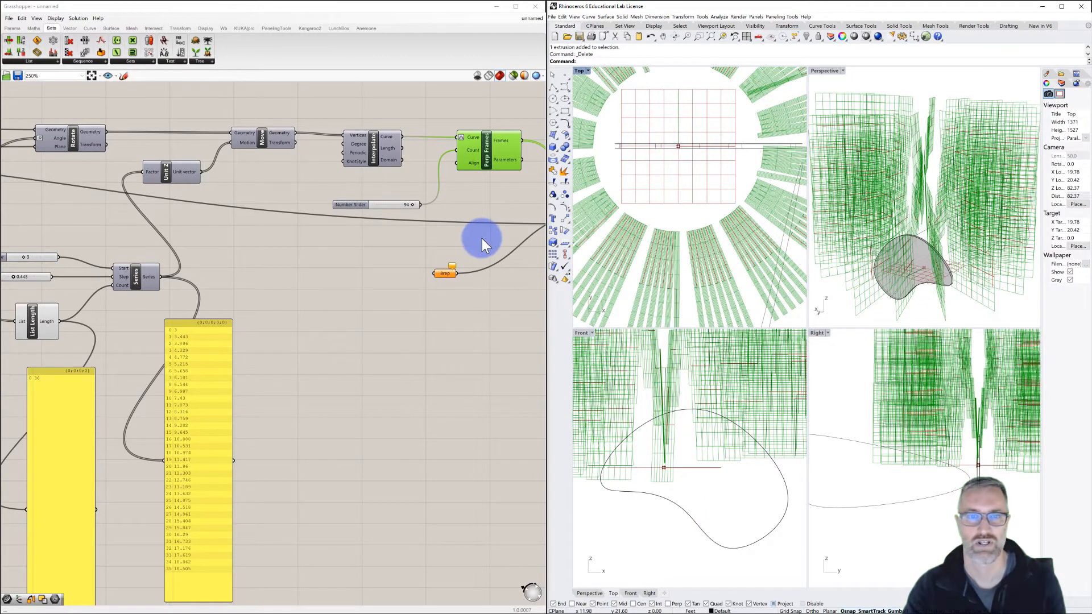
Reference the thin freeform solid as the single Brep in the Brep parameter and view the result in a maximized Perspective viewport.
{"action": "right_click", "coordinate": [446, 273]}
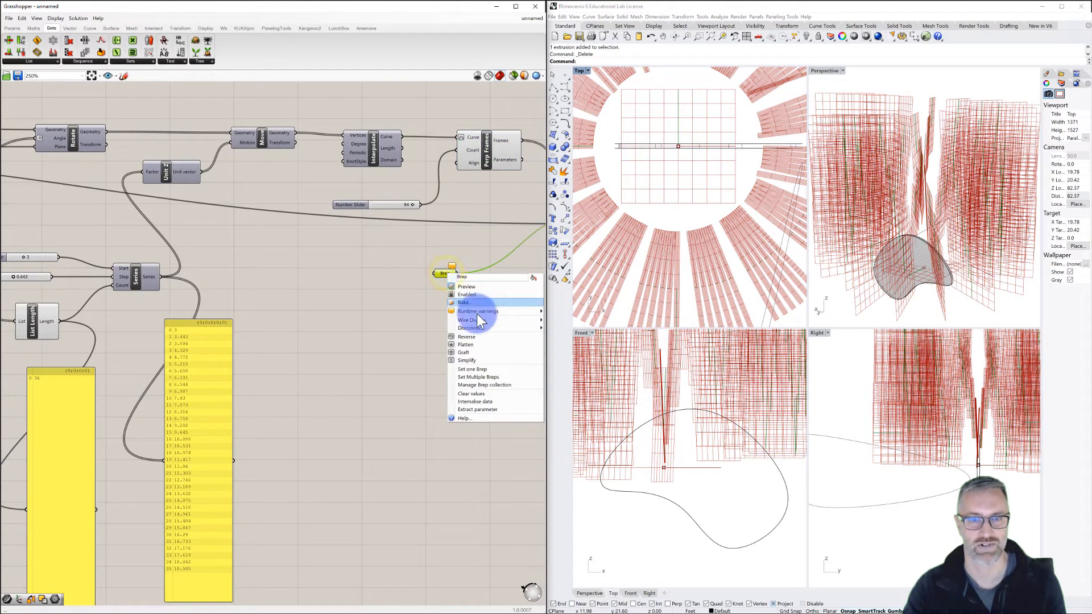
{"action": "left_click", "coordinate": [477, 369]}
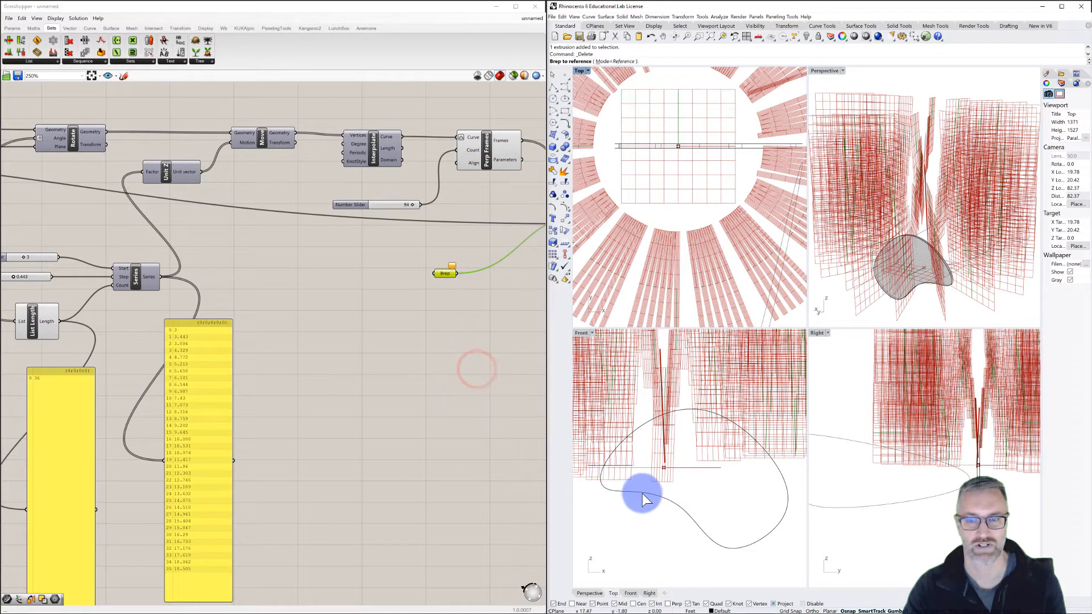
{"action": "left_click", "coordinate": [643, 493]}
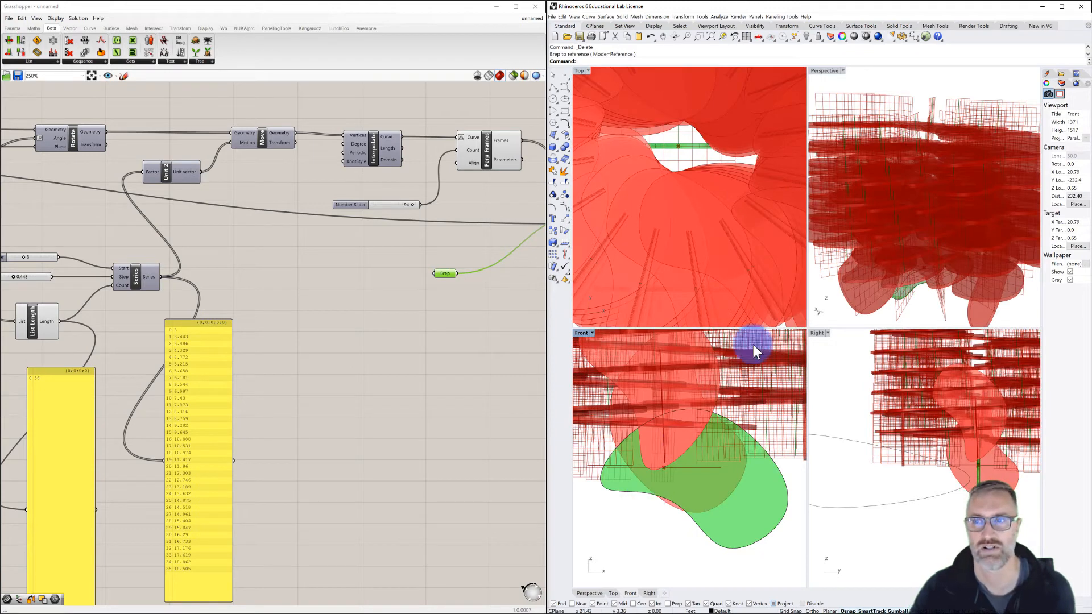
{"action": "right_click_drag", "start_coordinate": [907, 215], "coordinate": [885, 167]}
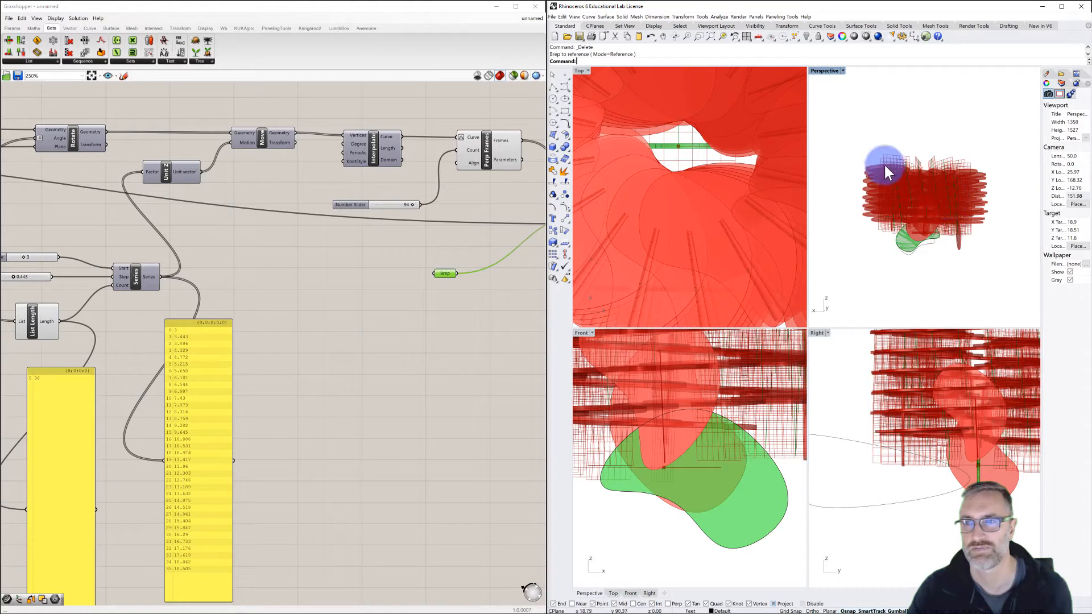
{"action": "double_click", "coordinate": [827, 69]}
{"action": "right_click_drag", "start_coordinate": [811, 278], "coordinate": [922, 288]}
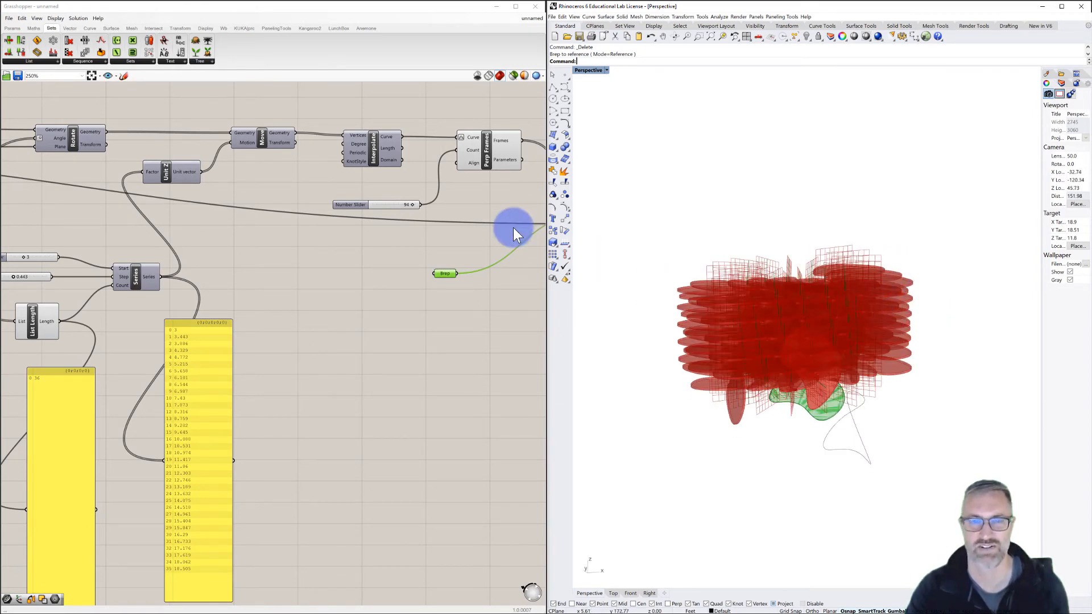
Set the Align input of the Perp Frames component to True.
{"action": "right_click_drag", "start_coordinate": [373, 234], "coordinate": [300, 244]}
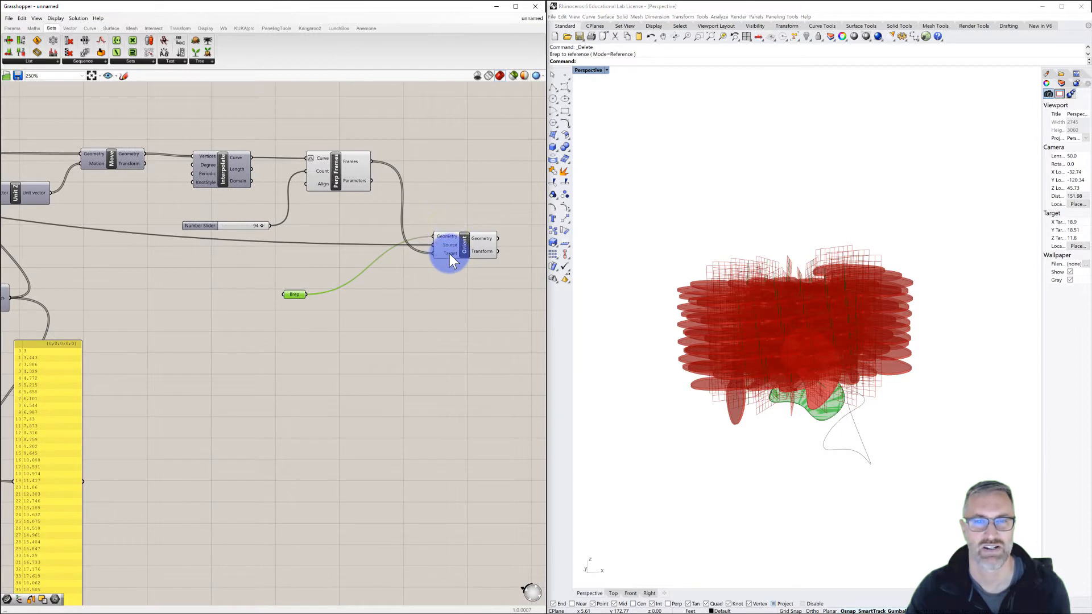
{"action": "left_click", "coordinate": [325, 189]}
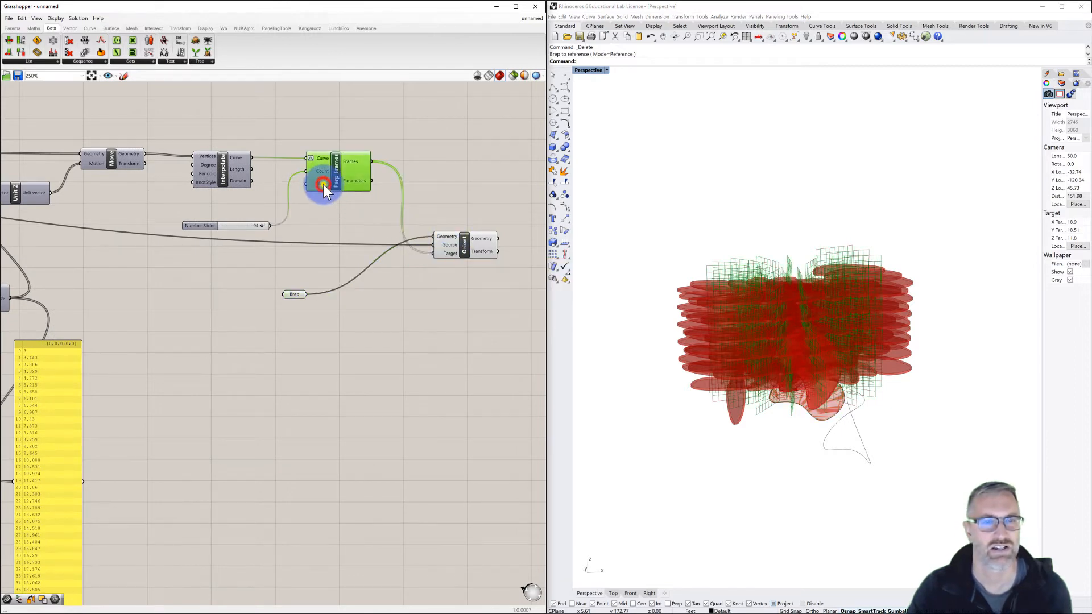
{"action": "right_click", "coordinate": [323, 184]}
{"action": "left_click", "coordinate": [348, 252]}
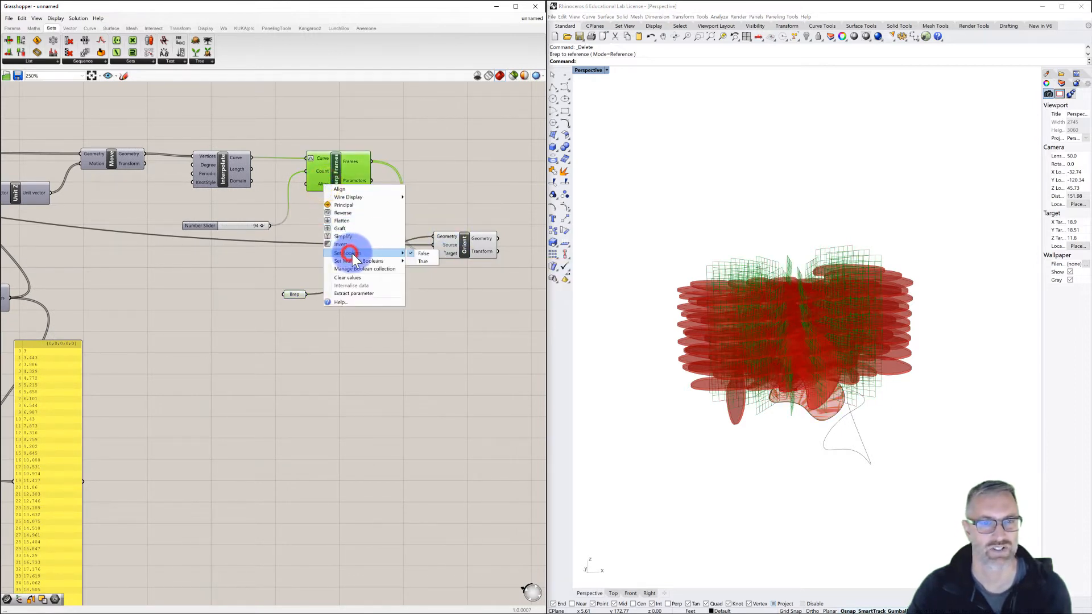
{"action": "left_click", "coordinate": [425, 260]}
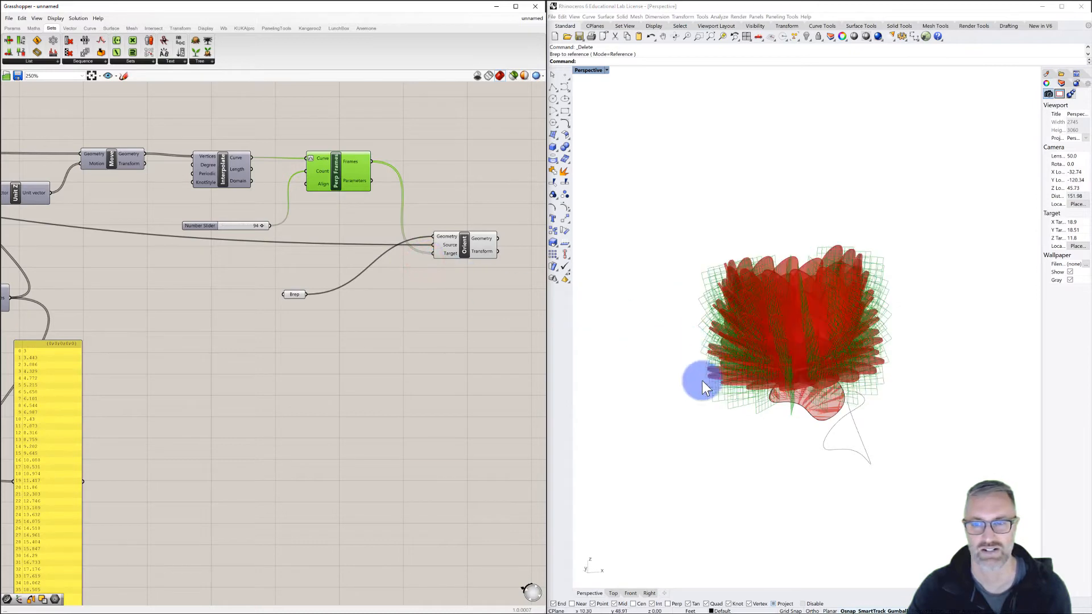
{"action": "right_click_drag", "start_coordinate": [712, 429], "coordinate": [784, 354]}
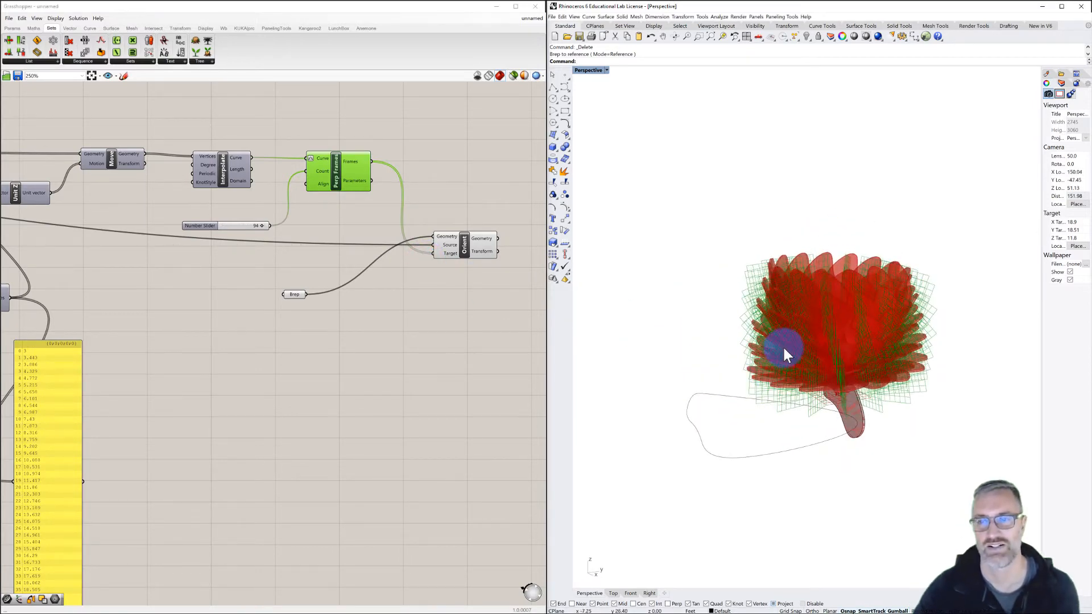
Hide the preview of the Perp Frames component and inspect the oriented petal shapes from several angles in Perspective.
{"action": "right_click", "coordinate": [341, 179]}
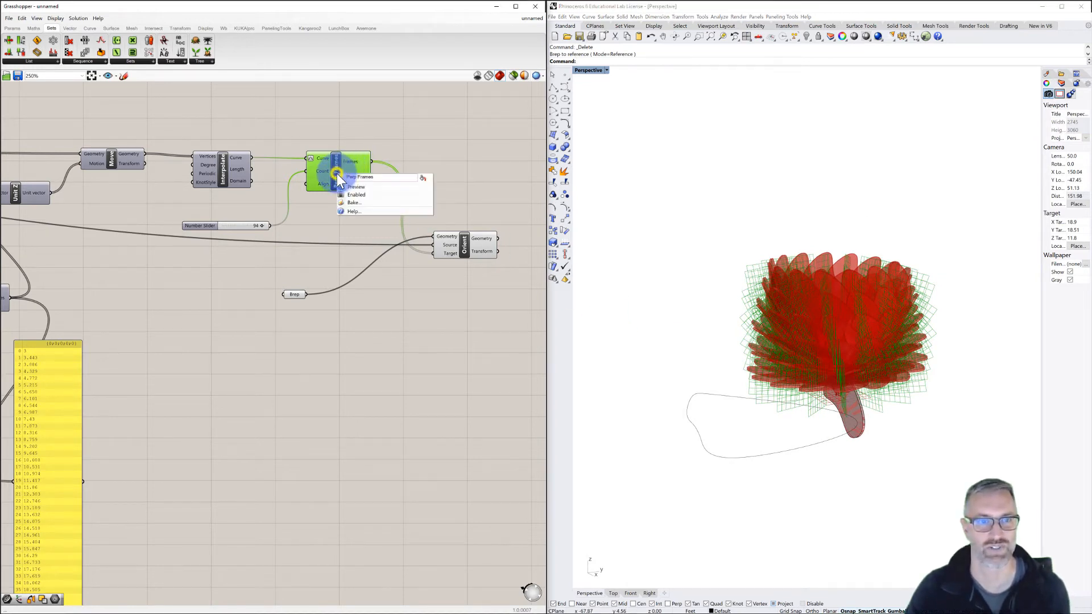
{"action": "left_click", "coordinate": [355, 188]}
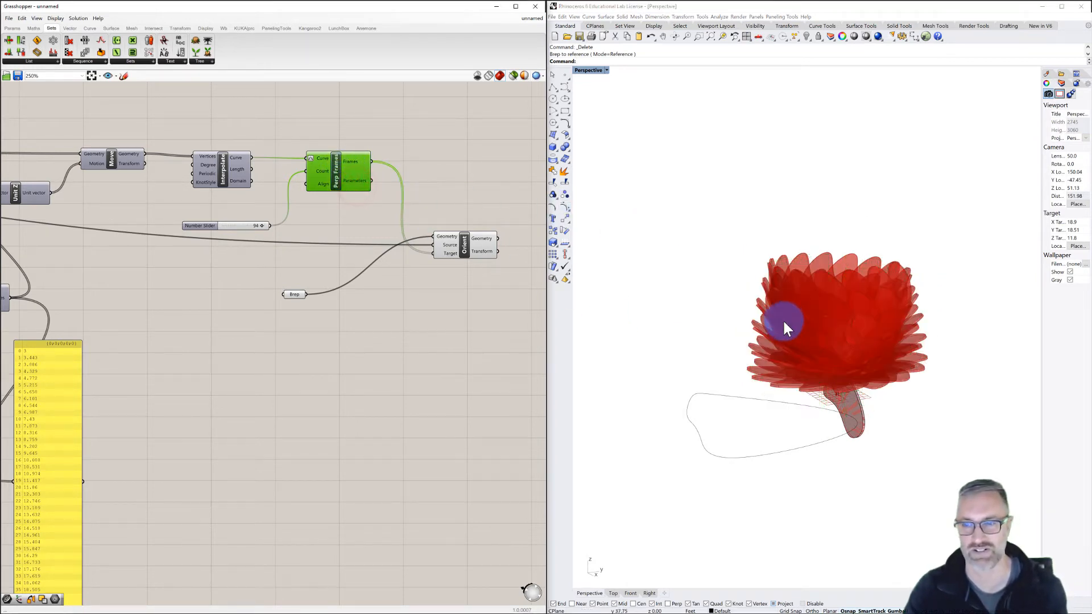
{"action": "right_click_drag", "start_coordinate": [779, 317], "coordinate": [753, 321]}
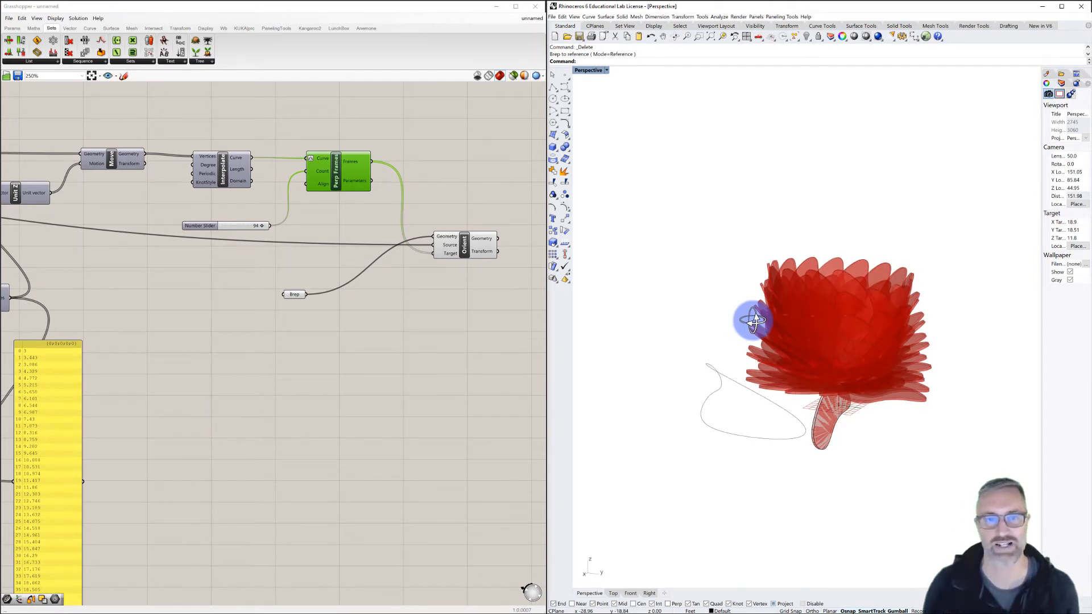
{"action": "left_click", "coordinate": [468, 249]}
{"action": "right_click_drag", "start_coordinate": [488, 293], "coordinate": [432, 291]}
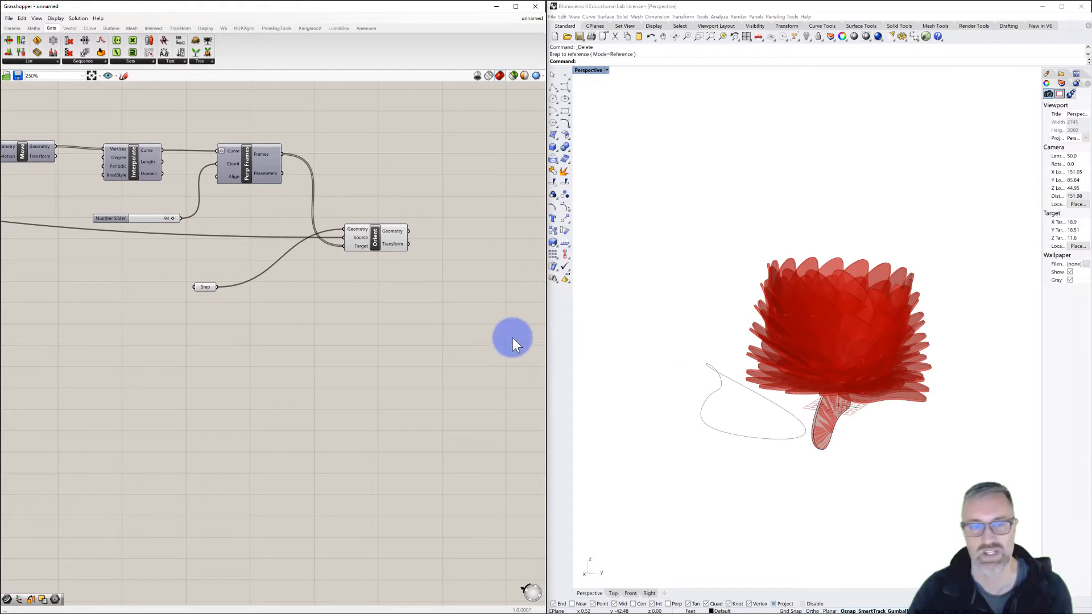
{"action": "right_click_drag", "start_coordinate": [838, 344], "coordinate": [815, 347]}
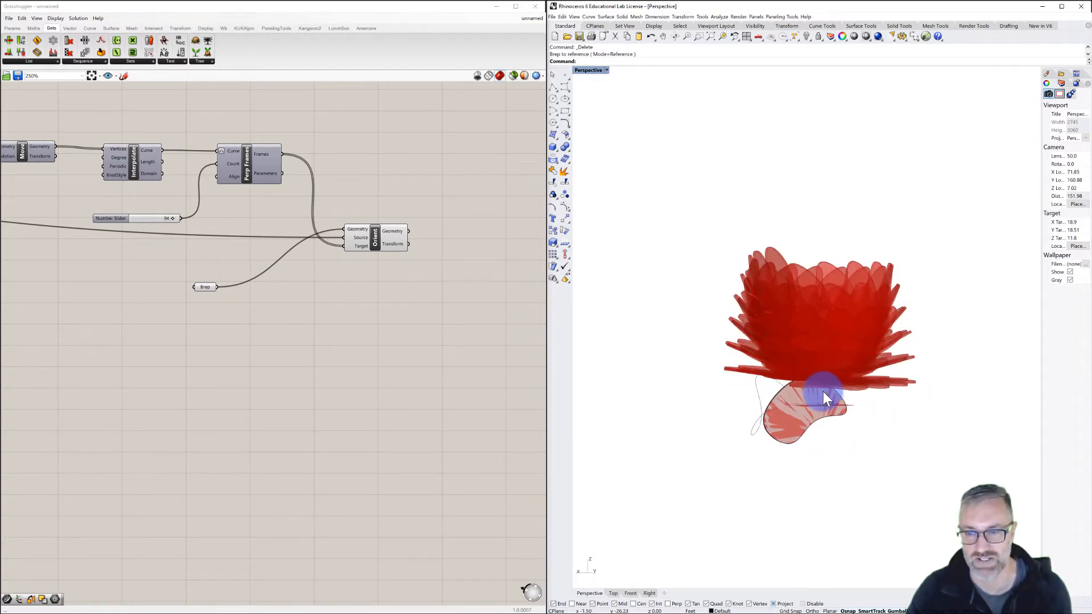
{"action": "right_click_drag", "start_coordinate": [825, 393], "coordinate": [739, 336]}
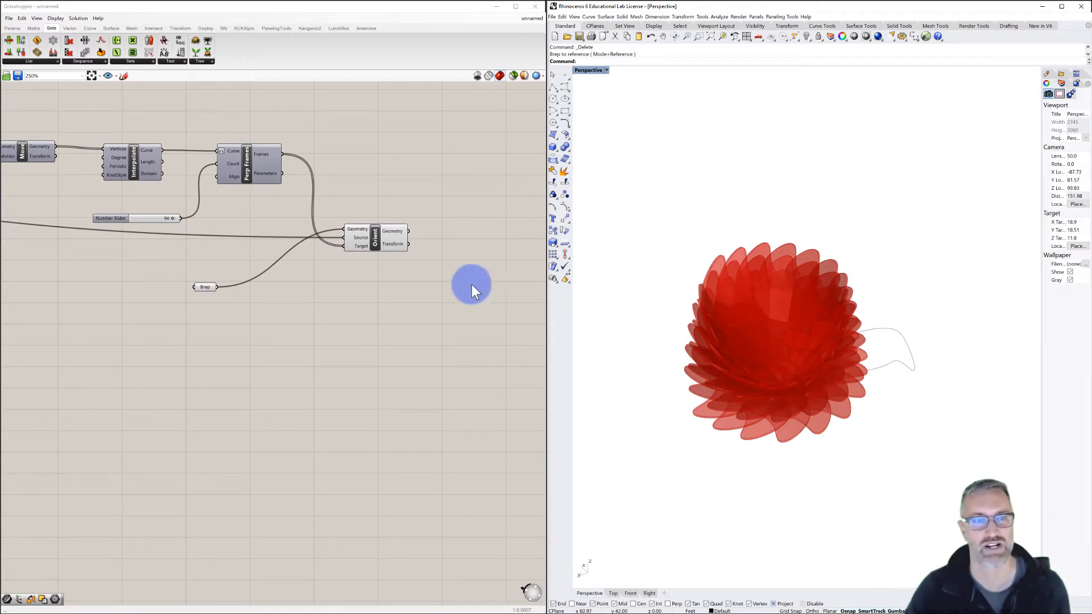
Add a Rotate component beside the Orient component.
{"action": "right_click_drag", "start_coordinate": [472, 284], "coordinate": [404, 274]}
{"action": "double_click", "coordinate": [422, 265]}
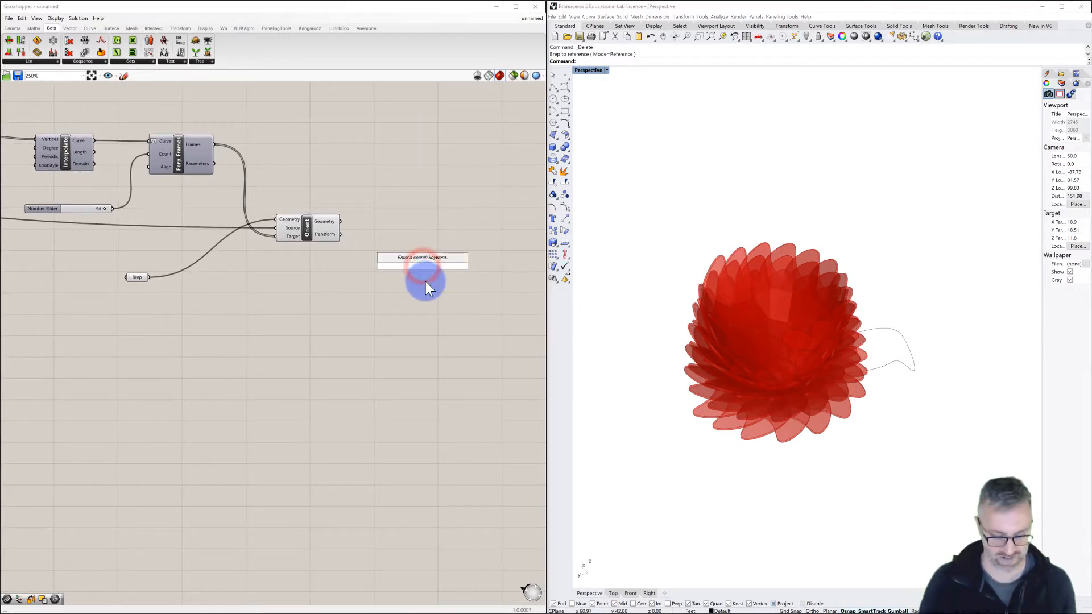
{"action": "type", "text": "rotation"}
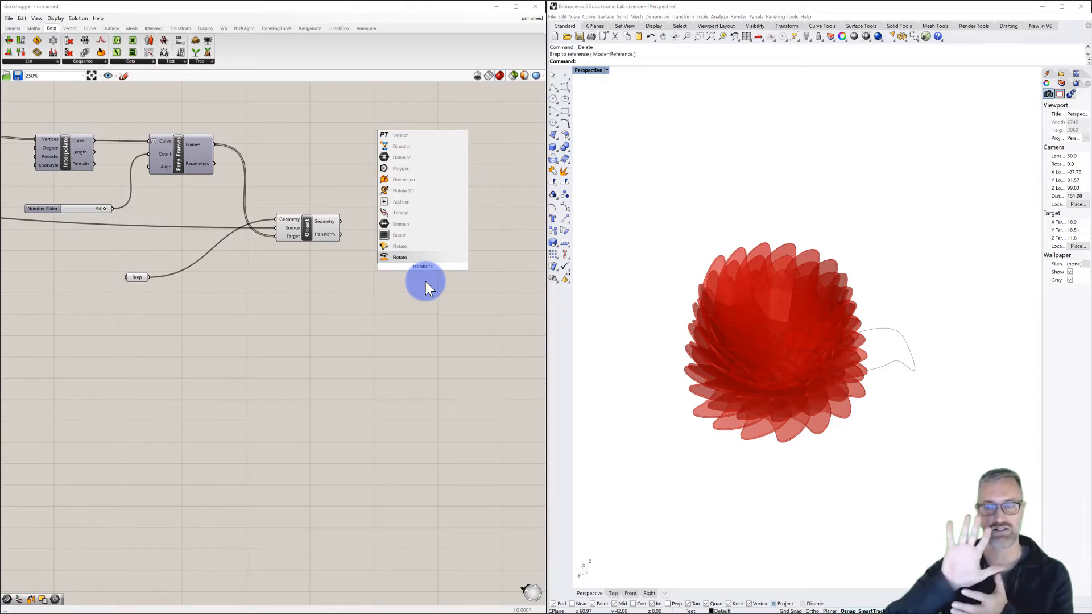
{"action": "left_click", "coordinate": [404, 257]}
{"action": "left_click_drag", "start_coordinate": [427, 249], "coordinate": [426, 238]}
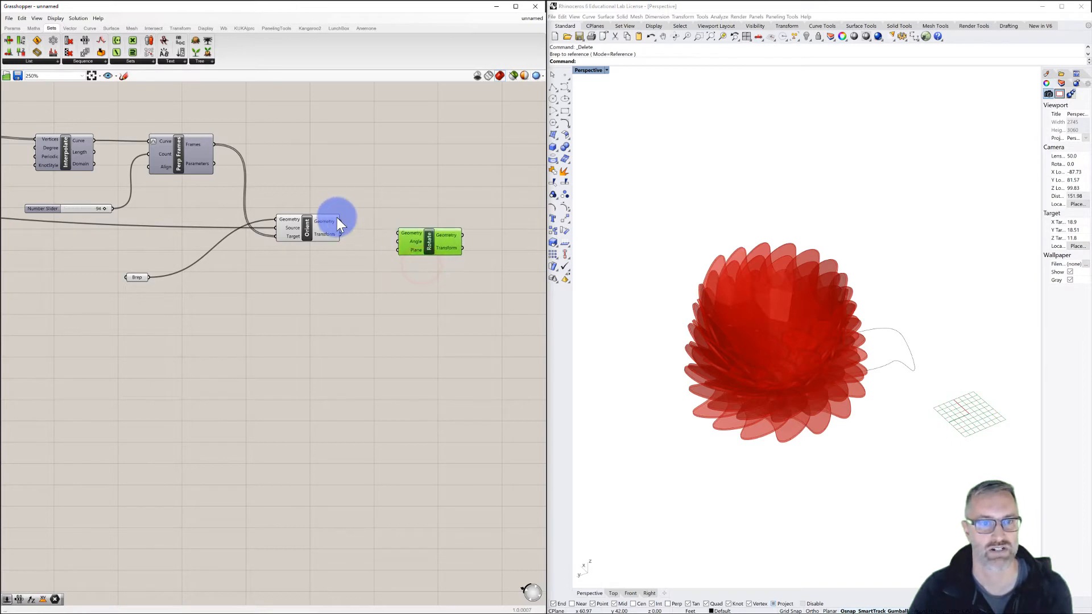
Wire Orient's Geometry output into Rotate's Geometry input and set its Angle input to degrees.
{"action": "left_click_drag", "start_coordinate": [343, 222], "coordinate": [404, 234]}
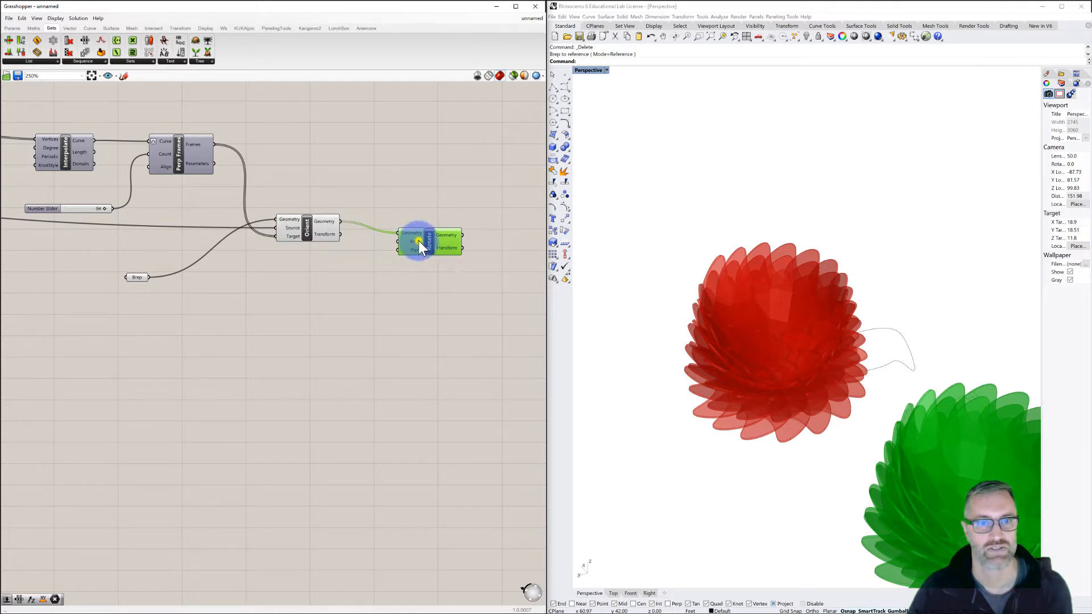
{"action": "right_click", "coordinate": [418, 241]}
{"action": "left_click", "coordinate": [441, 300]}
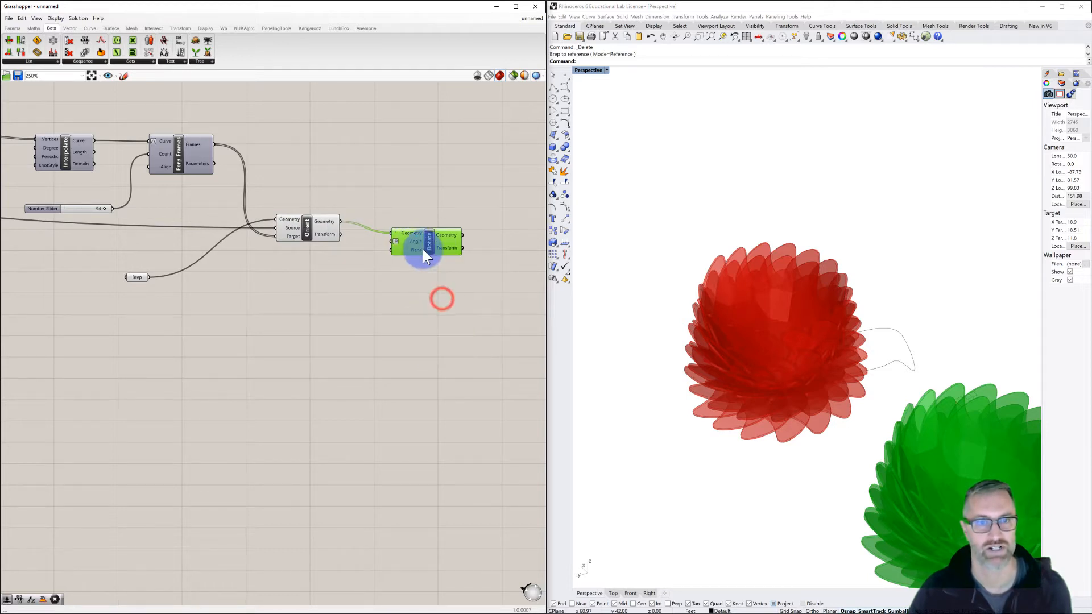
Wire Perp Frames' Frames output into Rotate's Plane input and hide the preview of the Orient component.
{"action": "left_click_drag", "start_coordinate": [214, 144], "coordinate": [392, 251]}
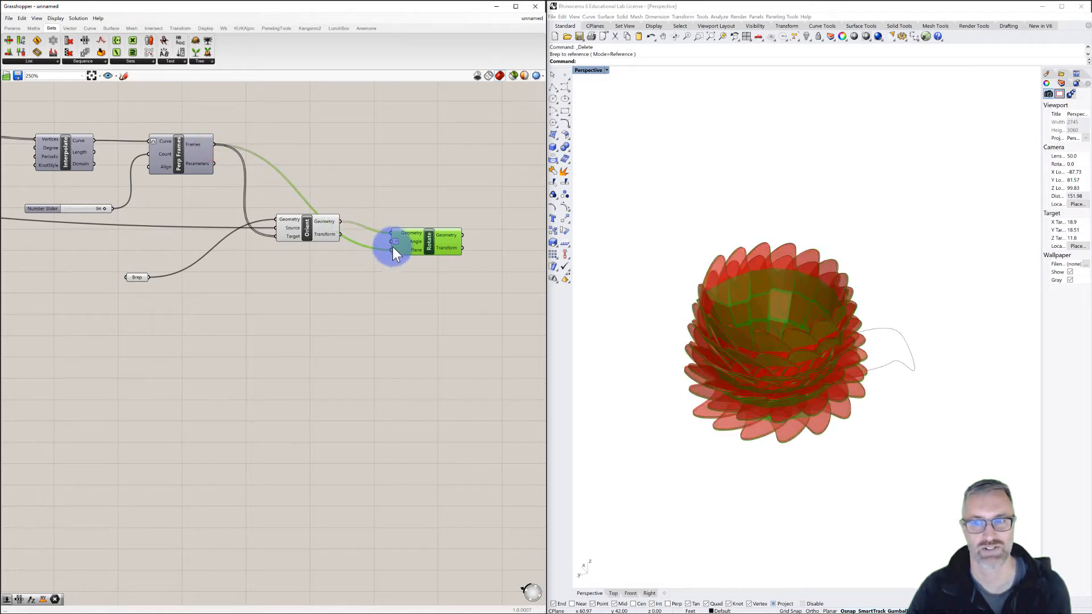
{"action": "left_click", "coordinate": [307, 229]}
{"action": "right_click", "coordinate": [308, 228]}
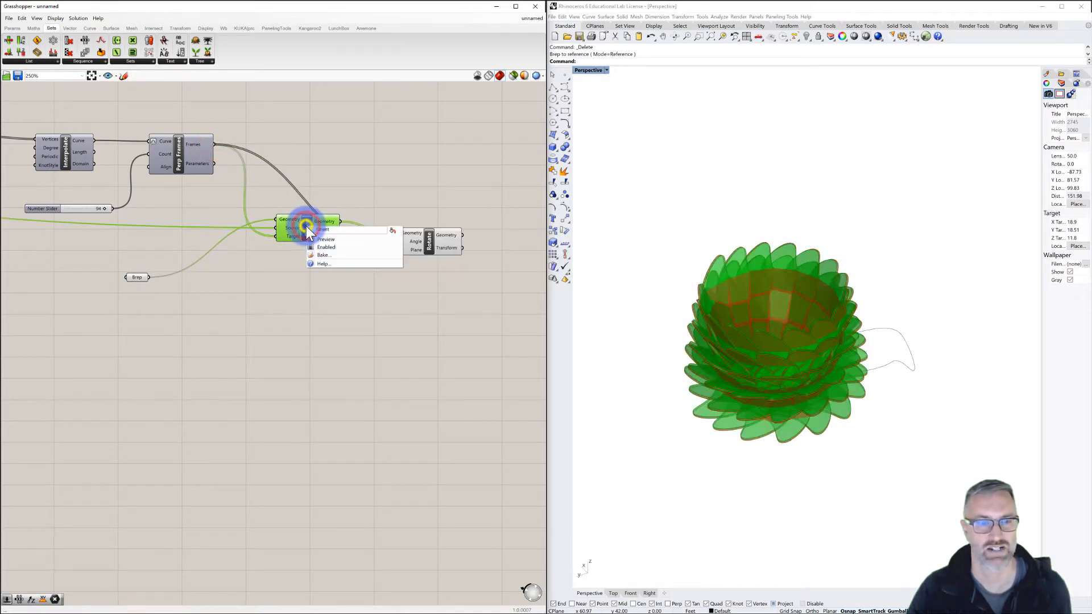
{"action": "left_click", "coordinate": [322, 241]}
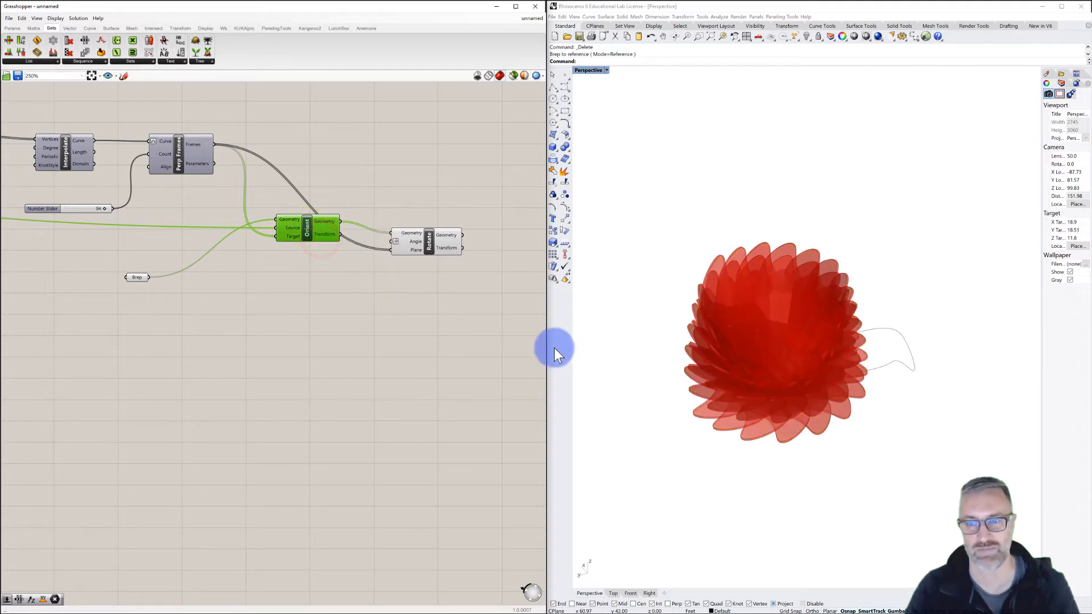
{"action": "right_click_drag", "start_coordinate": [741, 357], "coordinate": [732, 349]}
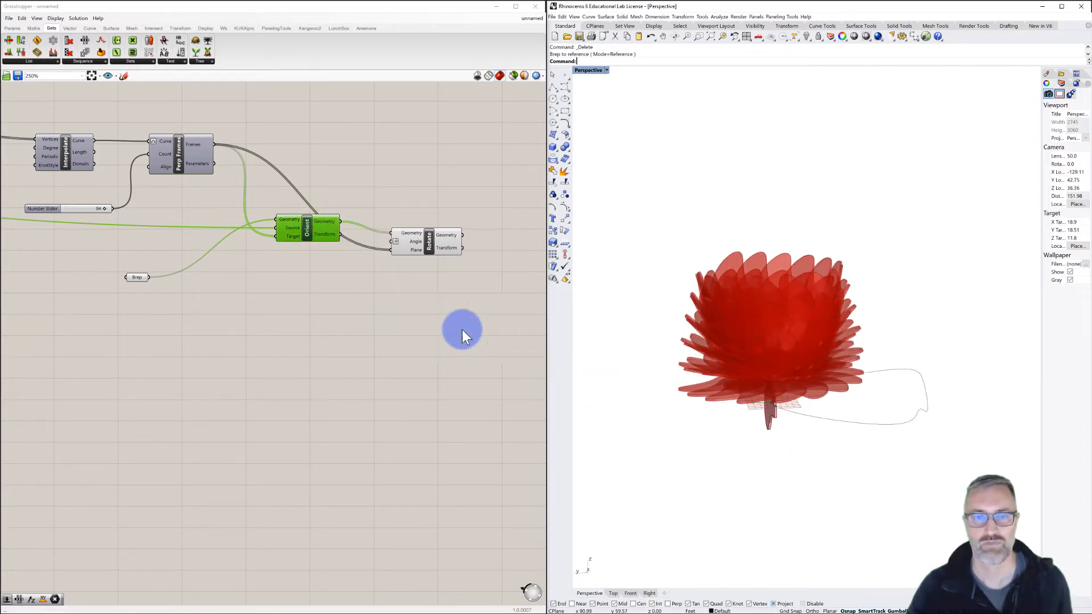
Add a Range component below Orient and wire the frame-count slider into its Steps input.
{"action": "double_click", "coordinate": [351, 322]}
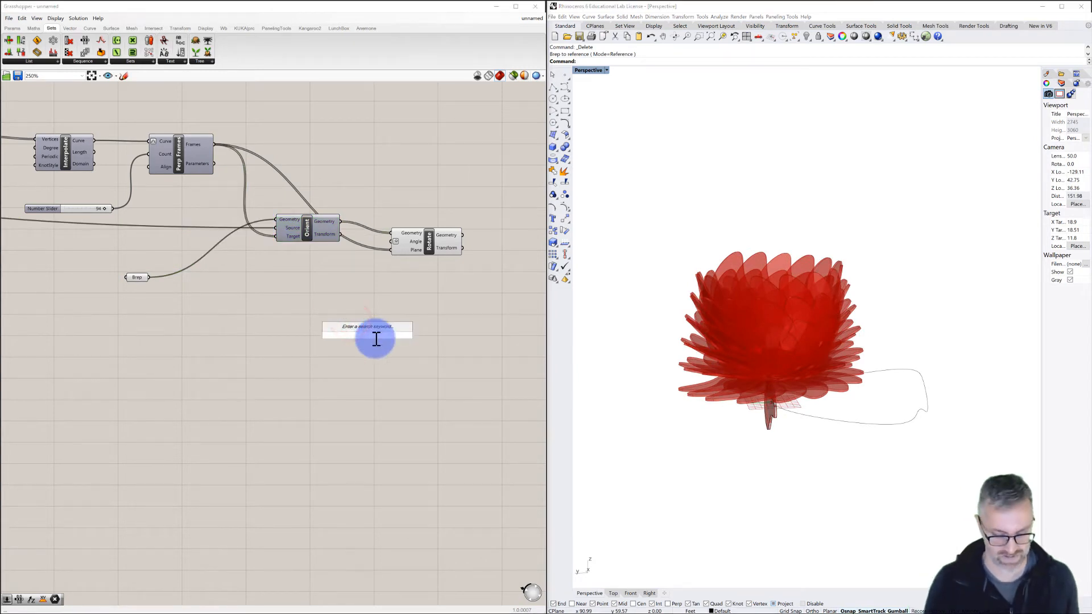
{"action": "type", "text": "range"}
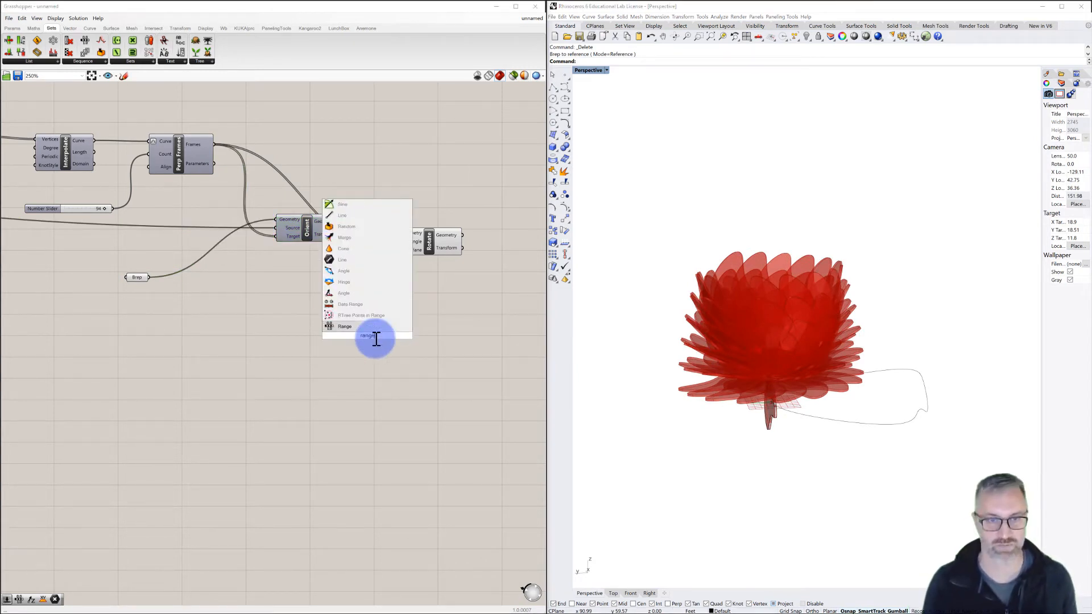
{"action": "left_click", "coordinate": [343, 326]}
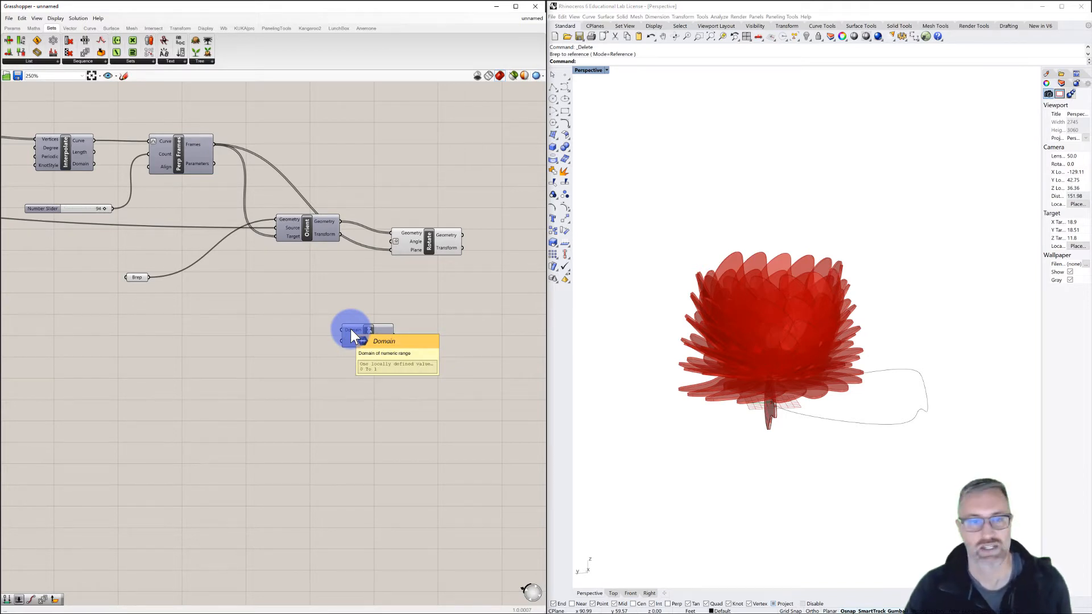
{"action": "left_click_drag", "start_coordinate": [368, 332], "coordinate": [380, 309]}
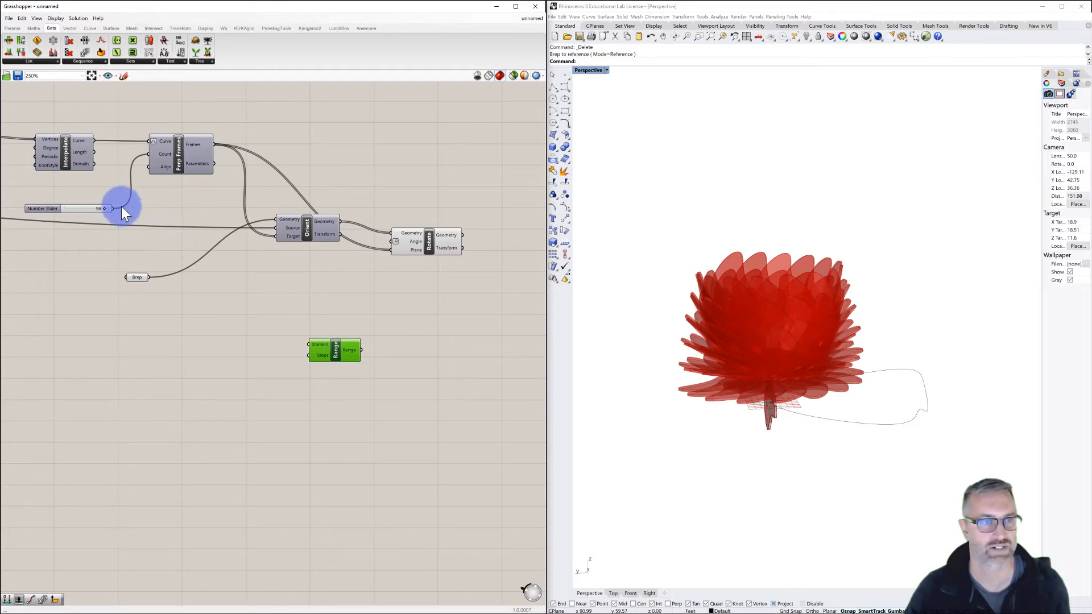
{"action": "left_click_drag", "start_coordinate": [113, 209], "coordinate": [307, 355]}
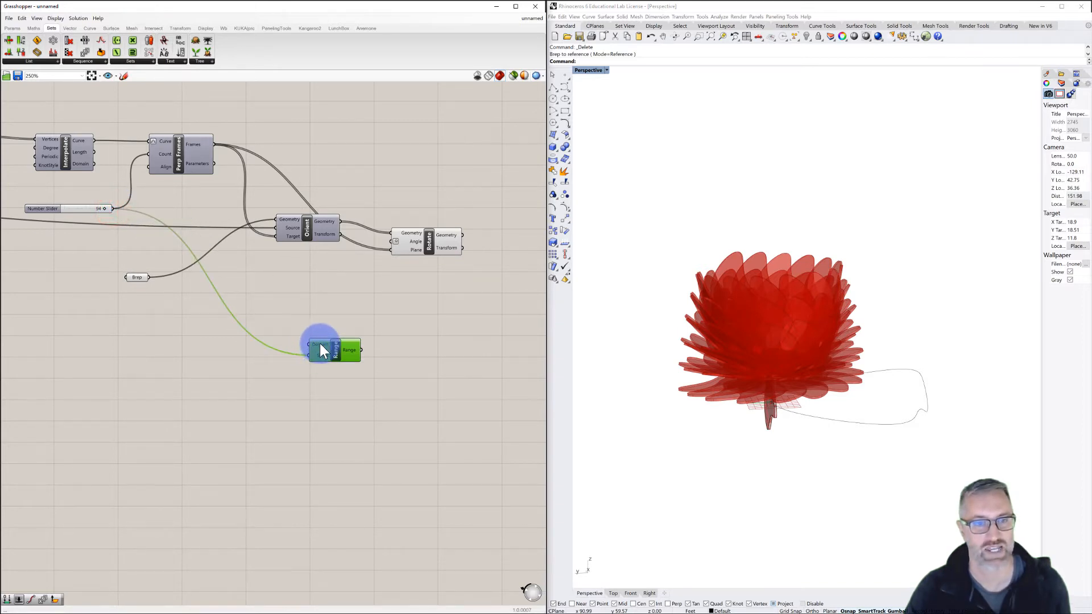
Add a Construct Domain component beside the Range component.
{"action": "double_click", "coordinate": [230, 350]}
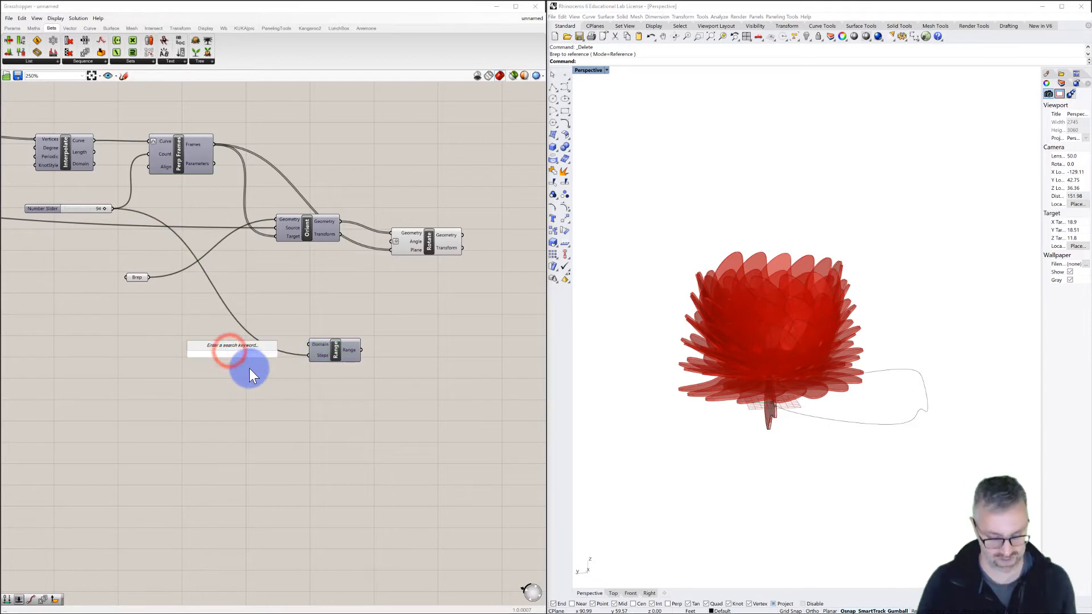
{"action": "type", "text": "constr"}
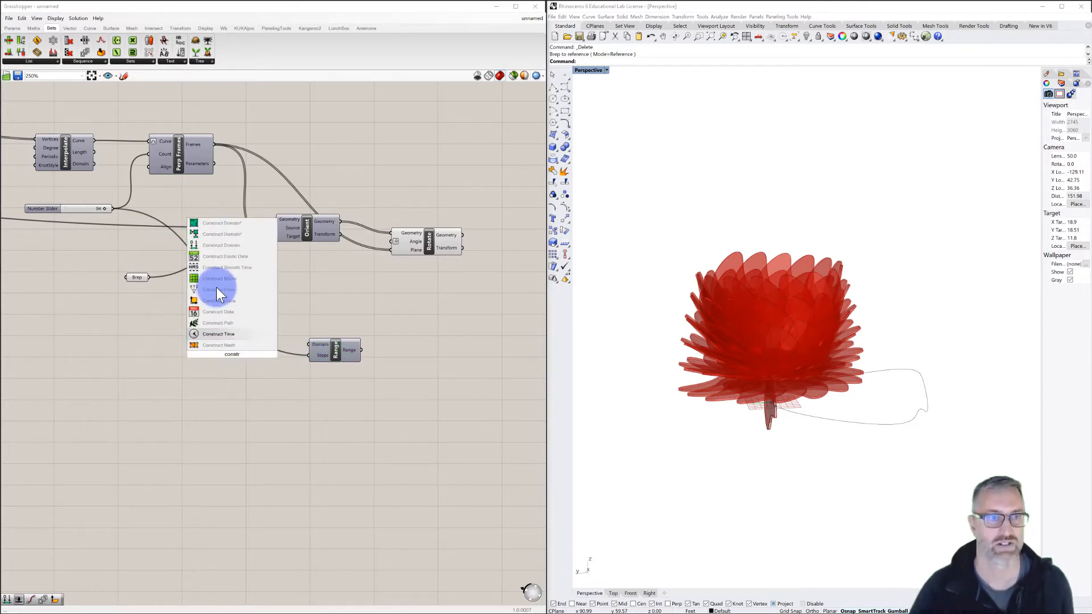
{"action": "left_click", "coordinate": [211, 244]}
{"action": "left_click_drag", "start_coordinate": [241, 359], "coordinate": [224, 389]}
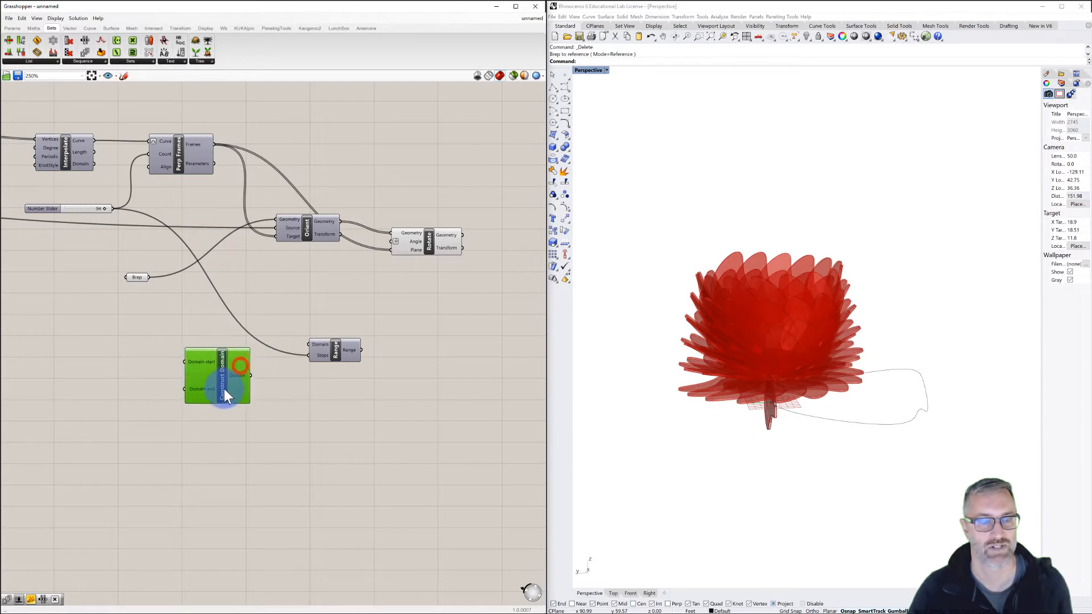
Set Construct Domain's Domain start to 90 and its Domain end to 0.
{"action": "right_click", "coordinate": [198, 367]}
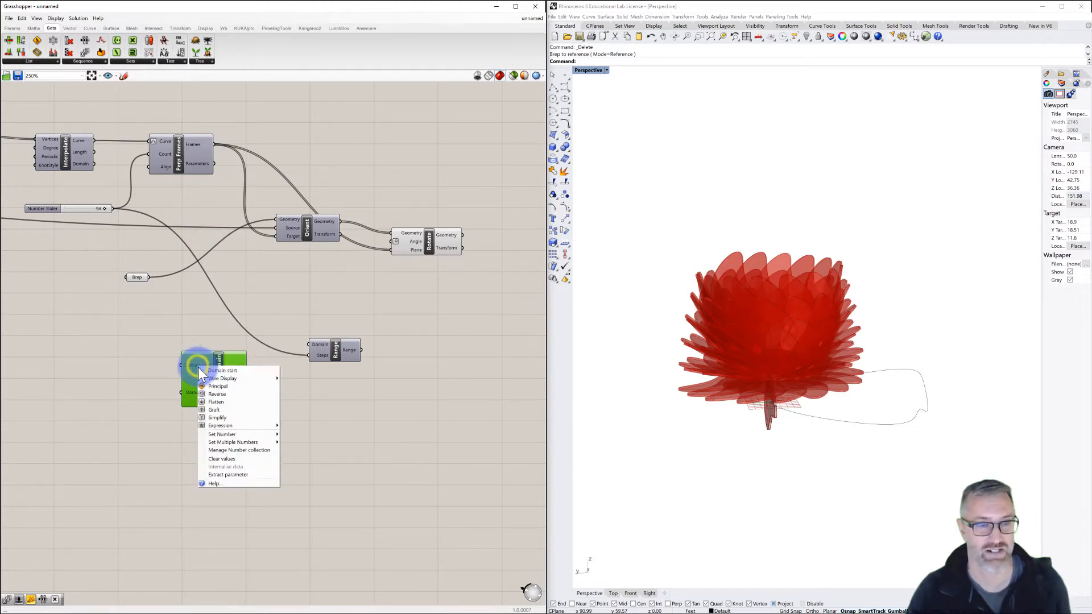
{"action": "mouse_move", "coordinate": [228, 435]}
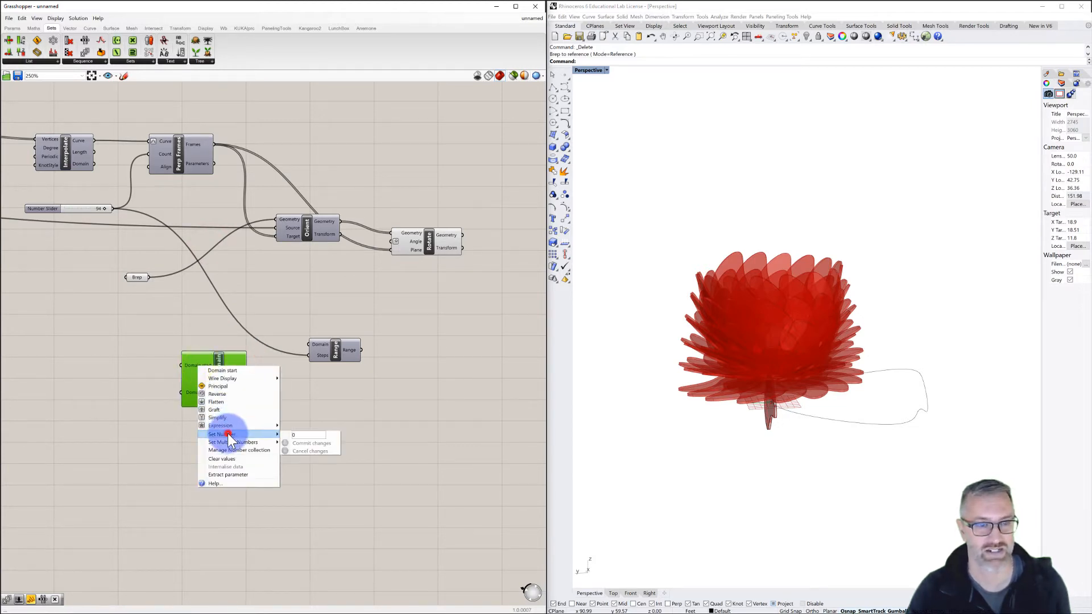
{"action": "left_click", "coordinate": [300, 434]}
{"action": "type", "text": "90"}
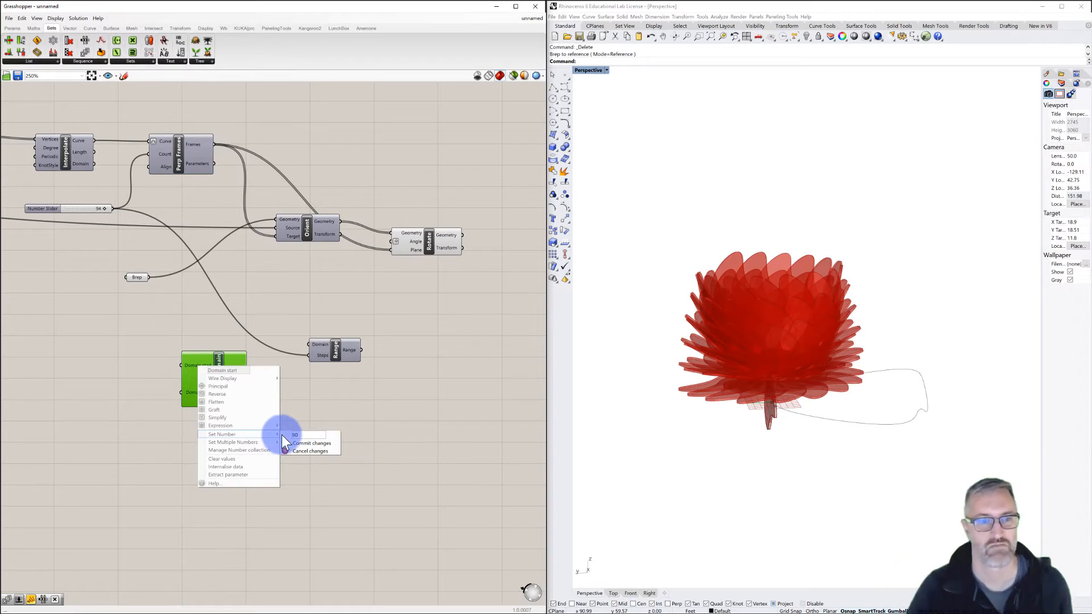
{"action": "left_click", "coordinate": [295, 442]}
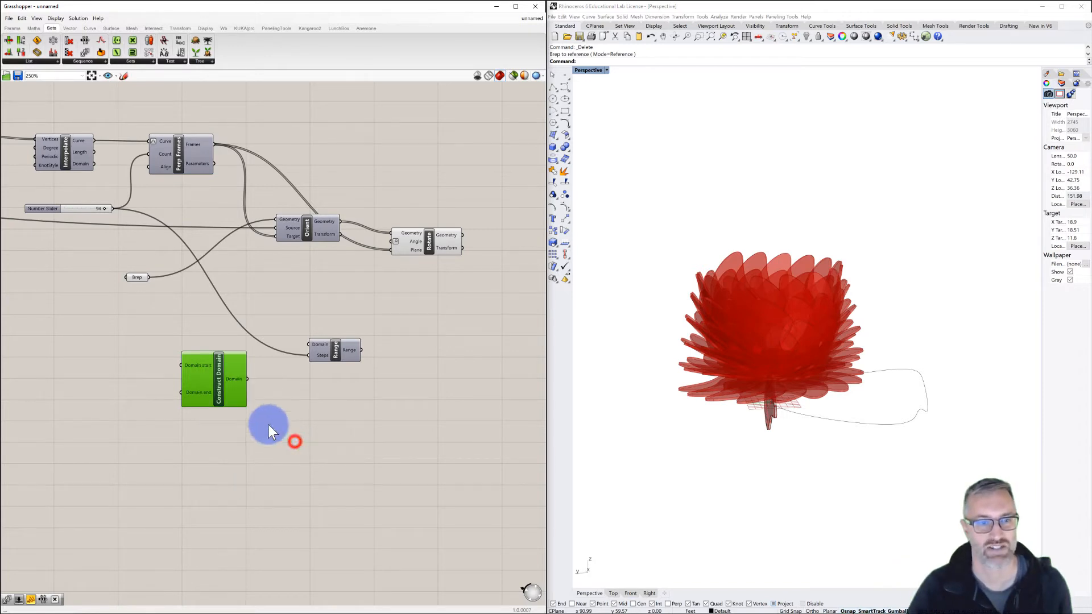
{"action": "right_click", "coordinate": [203, 393]}
{"action": "left_click", "coordinate": [233, 462]}
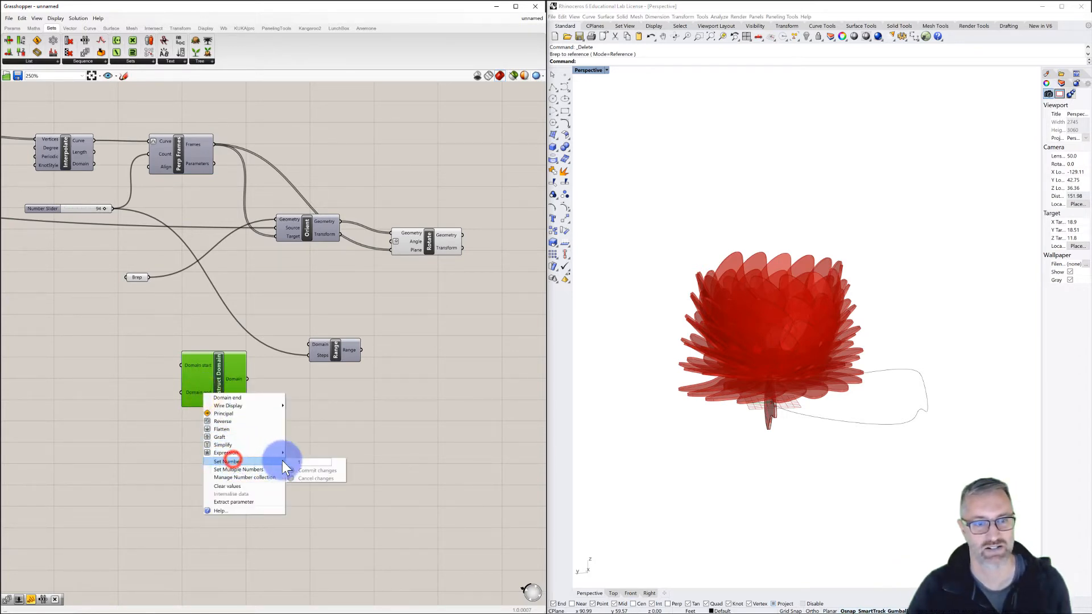
{"action": "left_click", "coordinate": [310, 461]}
{"action": "type", "text": "0"}
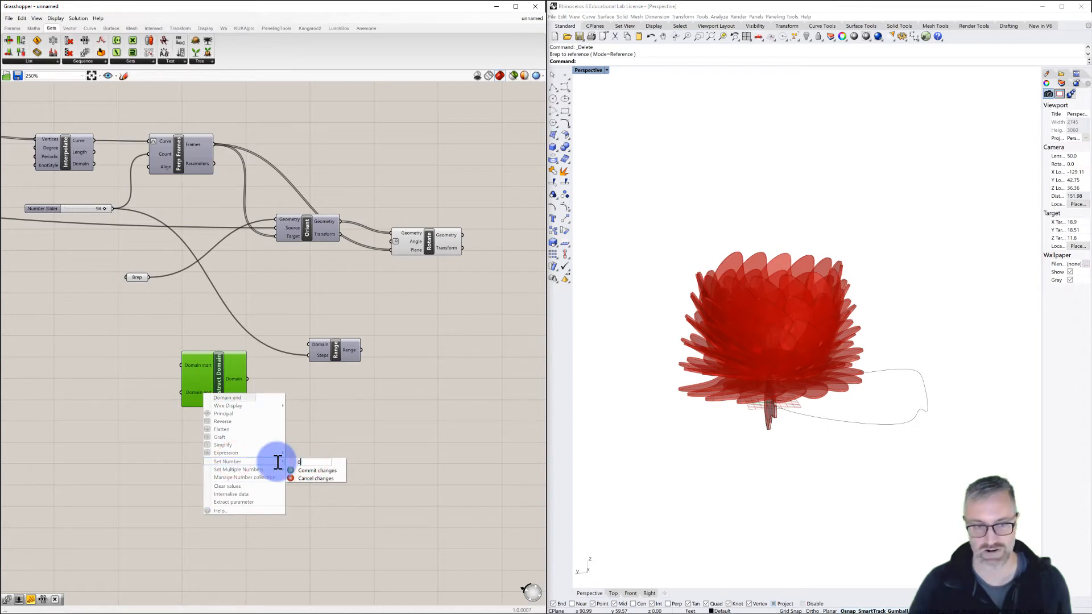
{"action": "left_click", "coordinate": [309, 471]}
Wire Construct Domain's output into Range's Domain input and Range's output into Rotate's Angle input.
{"action": "left_click_drag", "start_coordinate": [248, 379], "coordinate": [395, 243]}
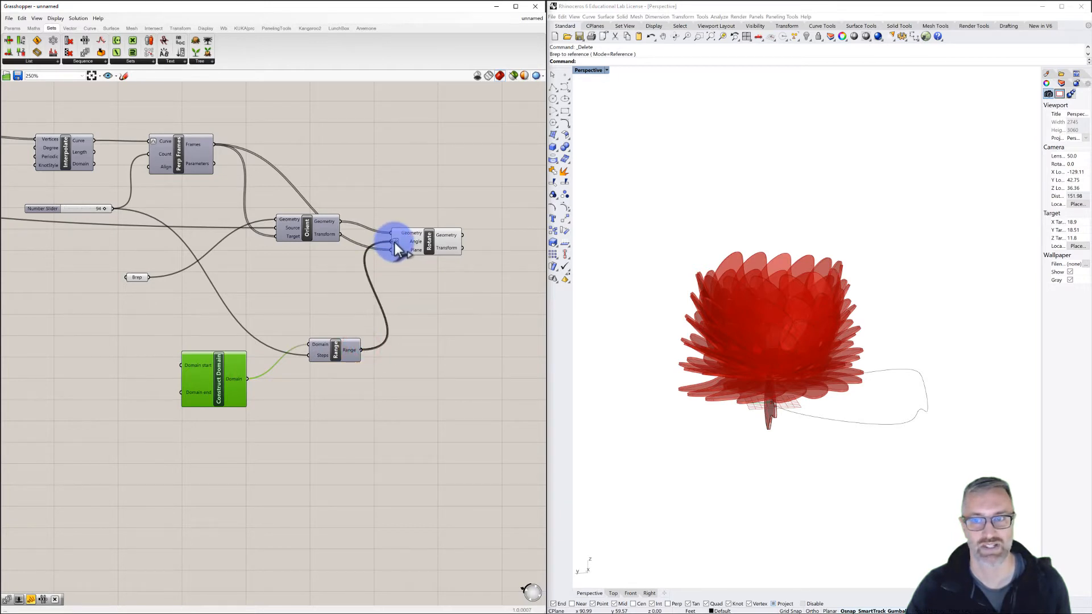
{"action": "right_click_drag", "start_coordinate": [675, 362], "coordinate": [694, 378]}
{"action": "scroll", "coordinate": [841, 339], "scroll_direction": "up", "scroll_amount": 5}
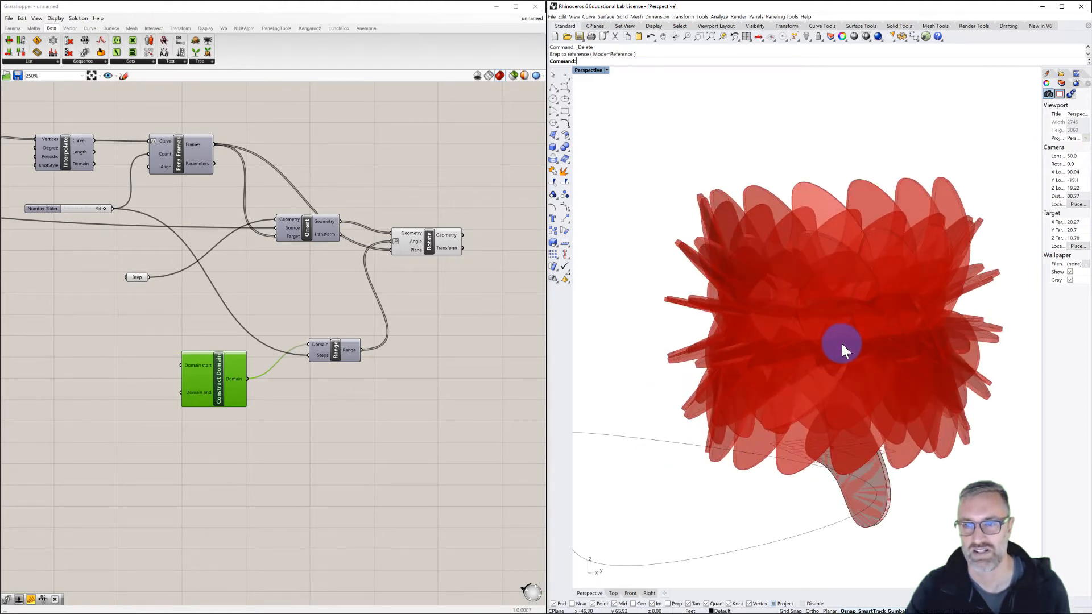
{"action": "right_click_drag", "start_coordinate": [844, 349], "coordinate": [891, 343]}
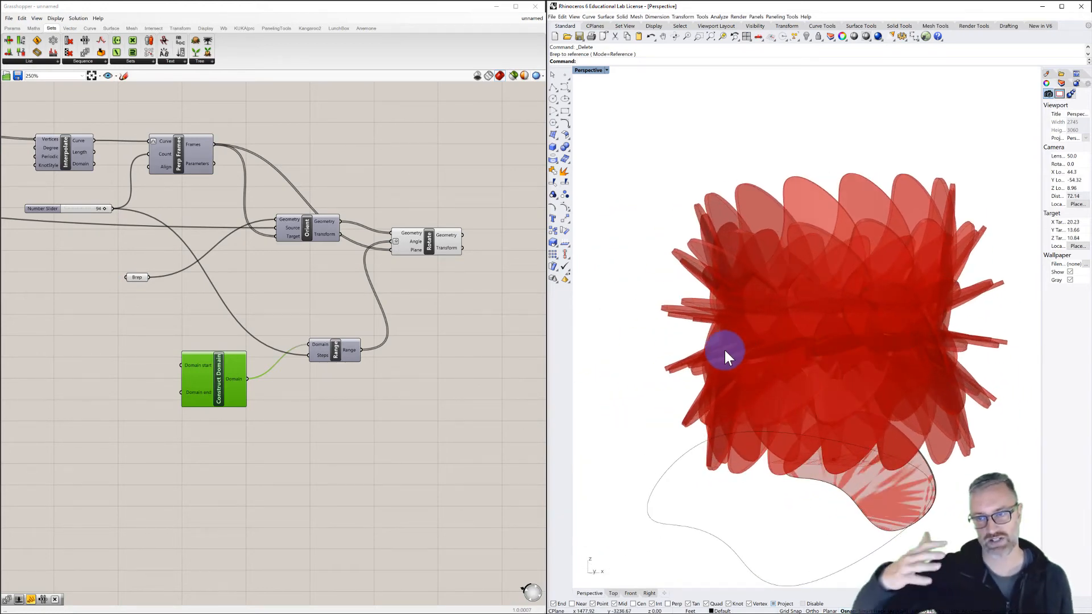
{"action": "right_click_drag", "start_coordinate": [855, 341], "coordinate": [761, 339]}
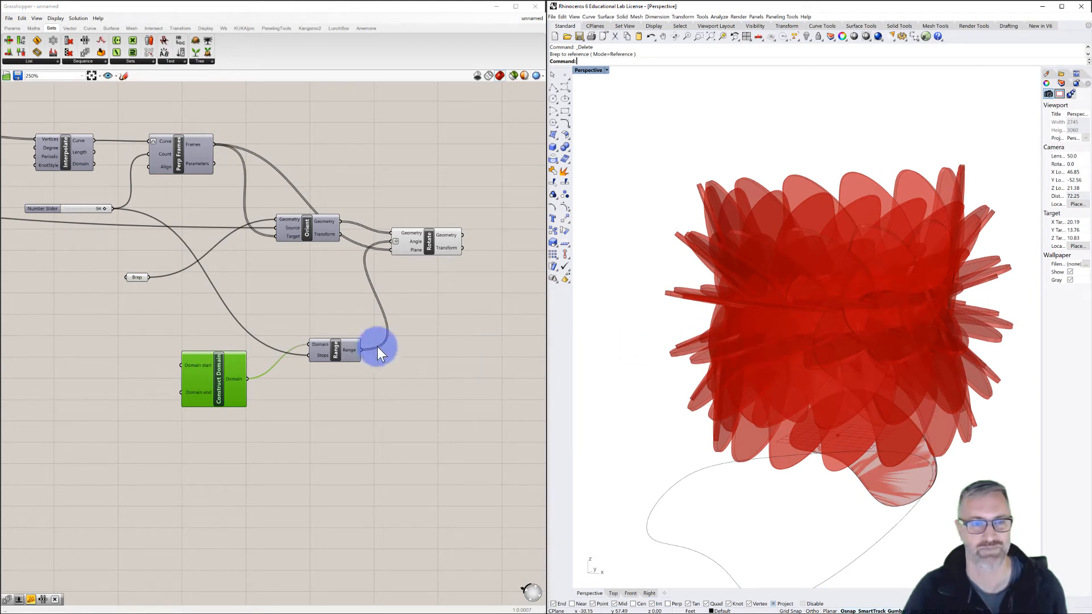
Create a number slider from 0 to 360 and wire it into Construct Domain's Domain start input.
{"action": "right_click_drag", "start_coordinate": [194, 383], "coordinate": [250, 367]}
{"action": "left_click", "coordinate": [146, 352]}
{"action": "double_click", "coordinate": [141, 350]}
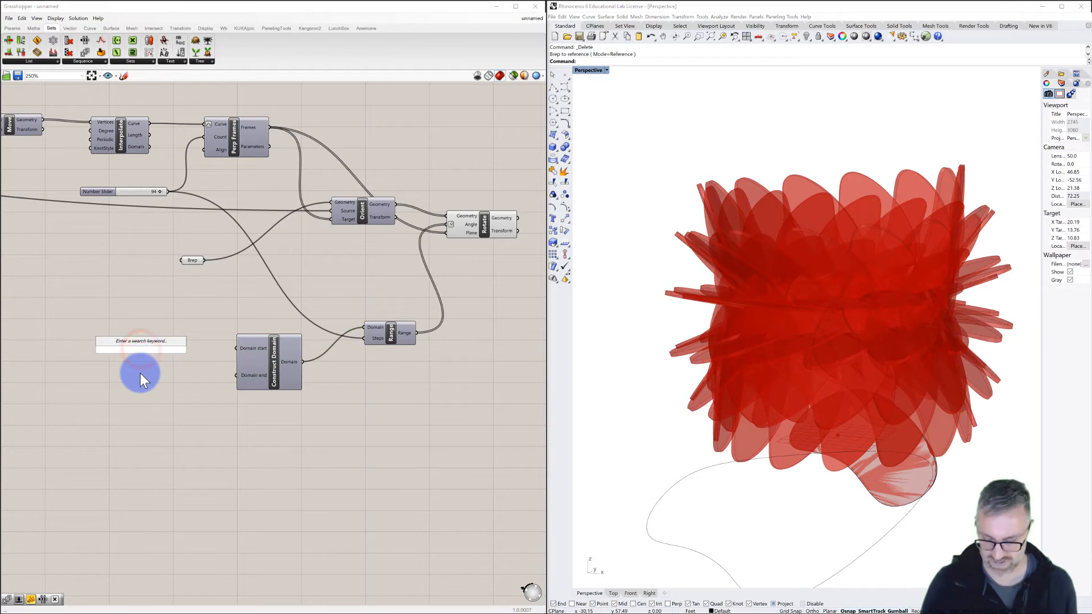
{"action": "type", "text": "0<360"}
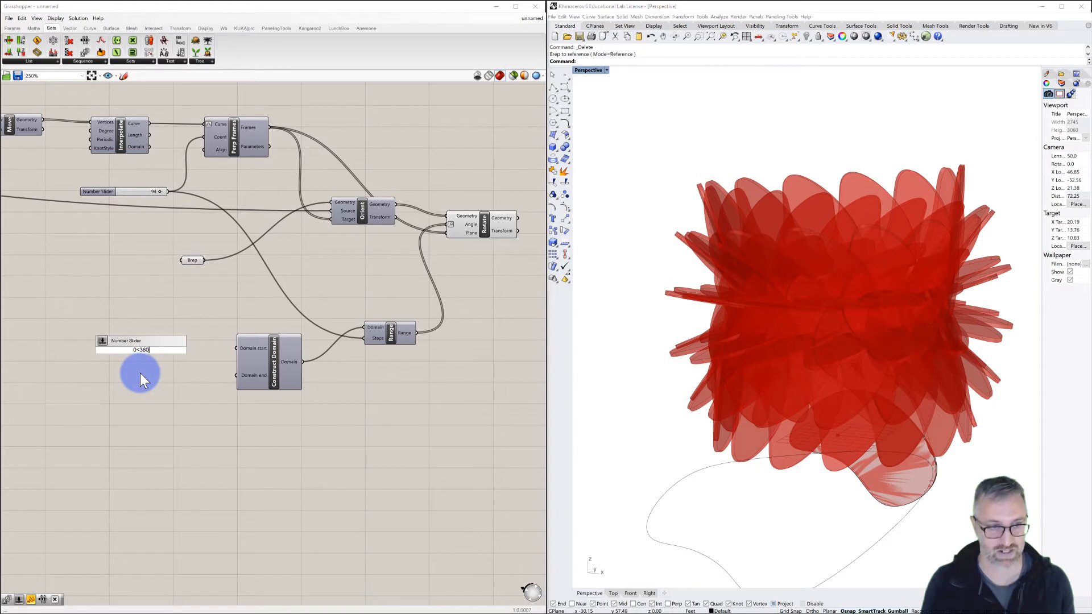
{"action": "key", "text": "Return"}
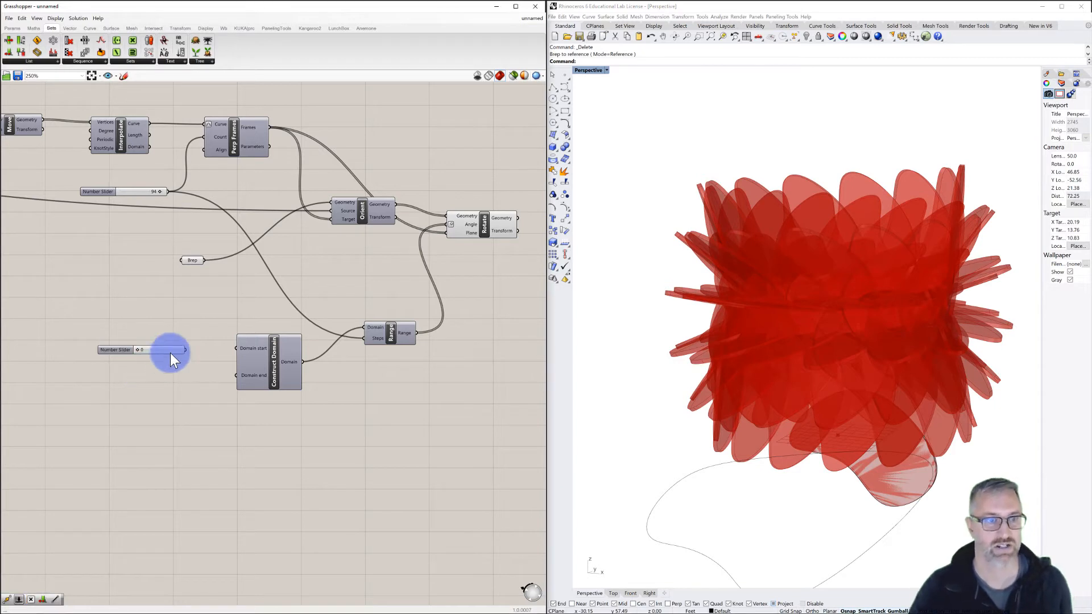
{"action": "left_click_drag", "start_coordinate": [185, 350], "coordinate": [237, 348]}
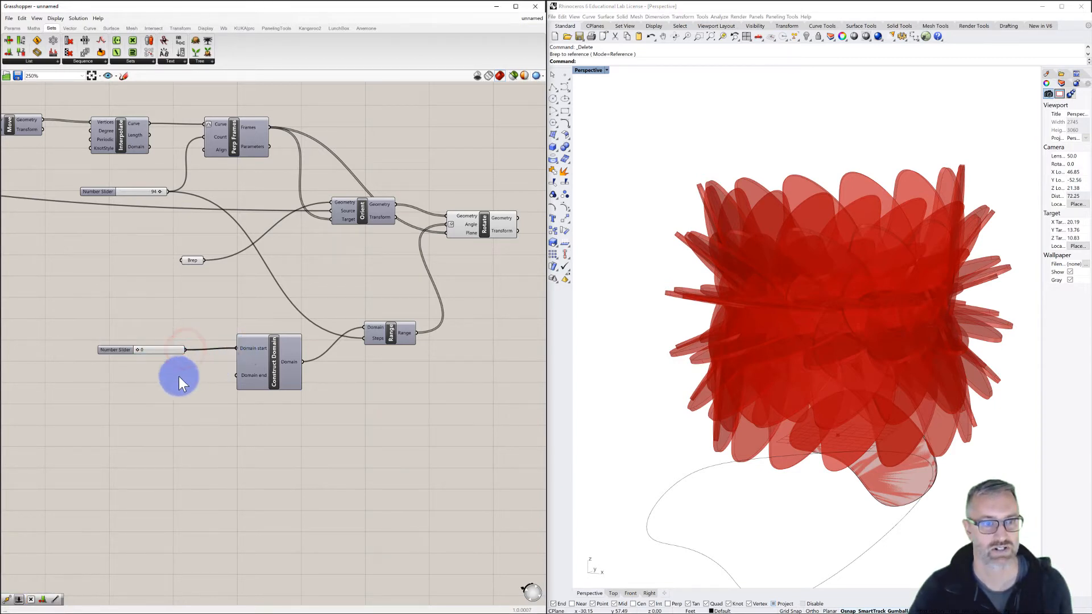
Duplicate the 0 to 360 slider below the original and wire the copy into Construct Domain's Domain end input.
{"action": "left_click", "coordinate": [117, 347]}
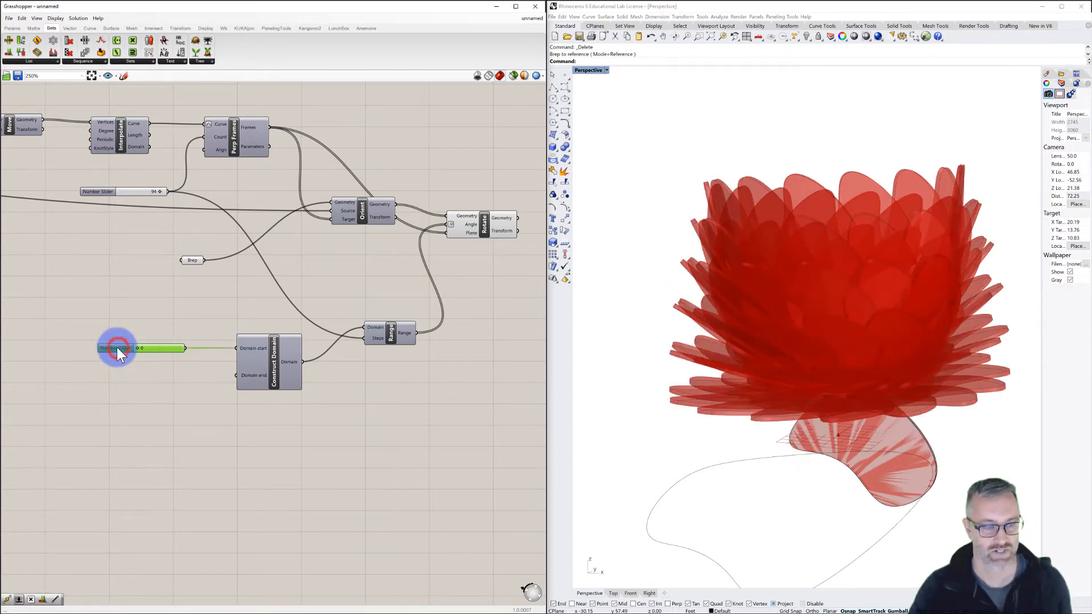
{"action": "left_click_drag", "start_coordinate": [117, 347], "coordinate": [115, 380], "text": "alt"}
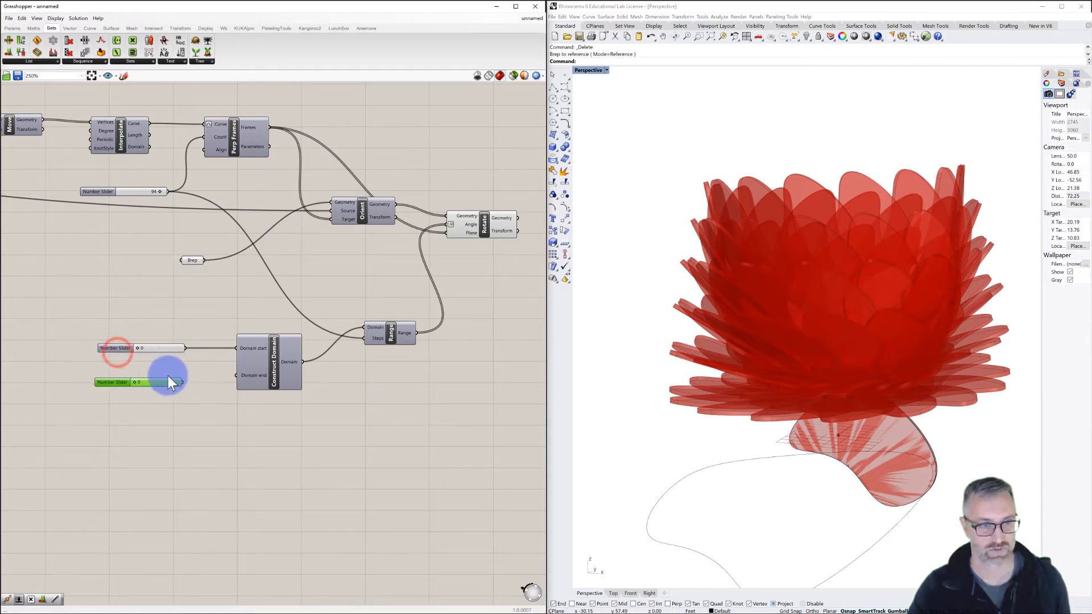
{"action": "left_click_drag", "start_coordinate": [217, 378], "coordinate": [238, 376]}
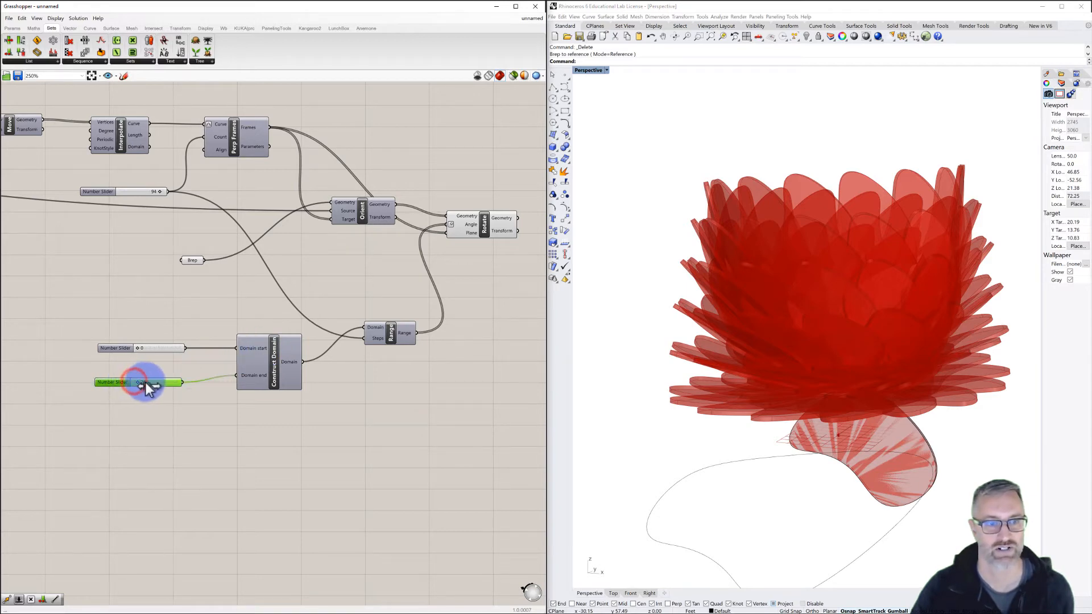
Set the Domain end slider to 206 and the Domain start slider to 111, and inspect the rotated petals.
{"action": "left_click_drag", "start_coordinate": [146, 382], "coordinate": [154, 383]}
{"action": "left_click_drag", "start_coordinate": [138, 350], "coordinate": [151, 351]}
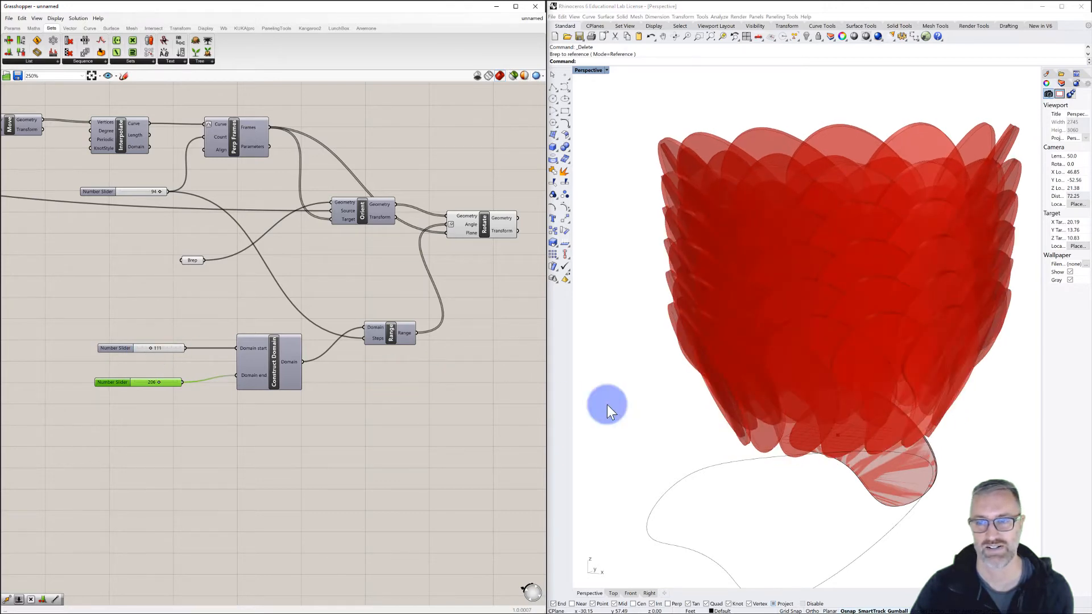
{"action": "right_click_drag", "start_coordinate": [761, 419], "coordinate": [681, 397]}
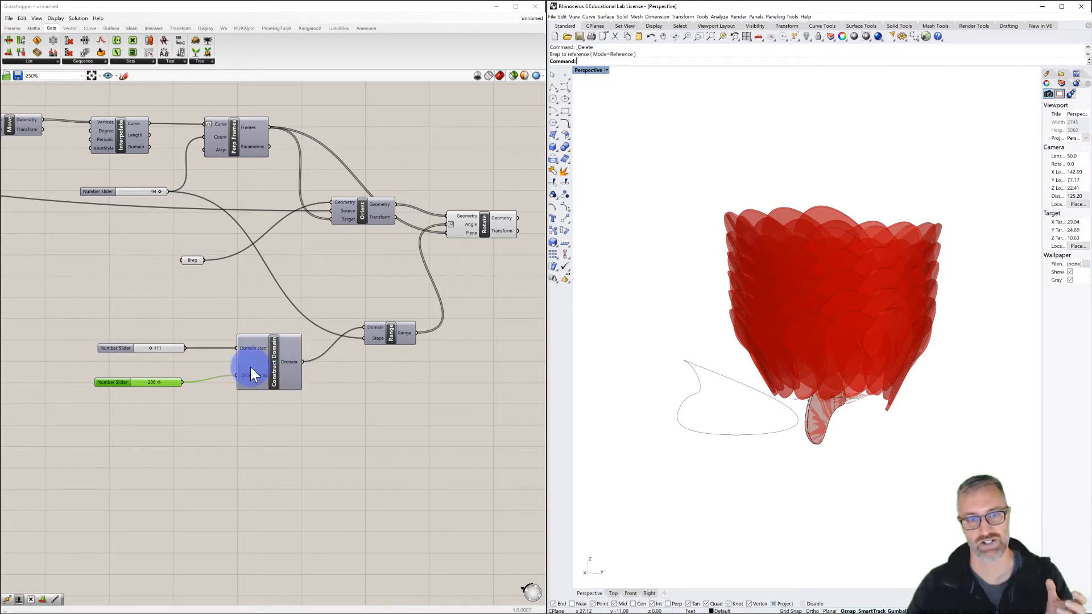
Set the Domain start slider to 62 and the Domain end slider to about 134.
{"action": "scroll", "coordinate": [153, 383], "scroll_direction": "up", "scroll_amount": 2}
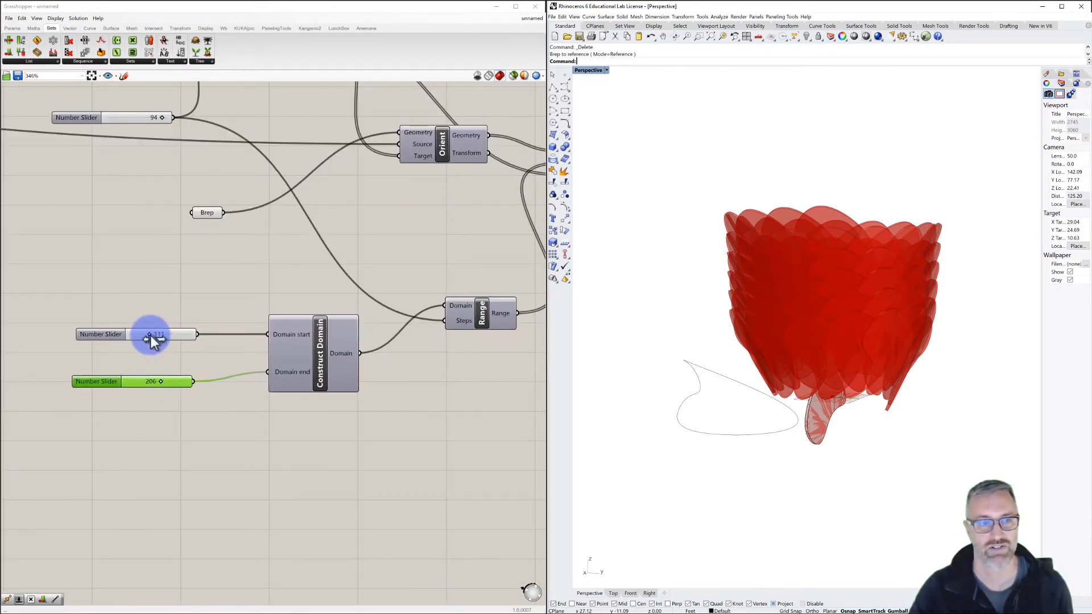
{"action": "left_click_drag", "start_coordinate": [151, 336], "coordinate": [142, 333]}
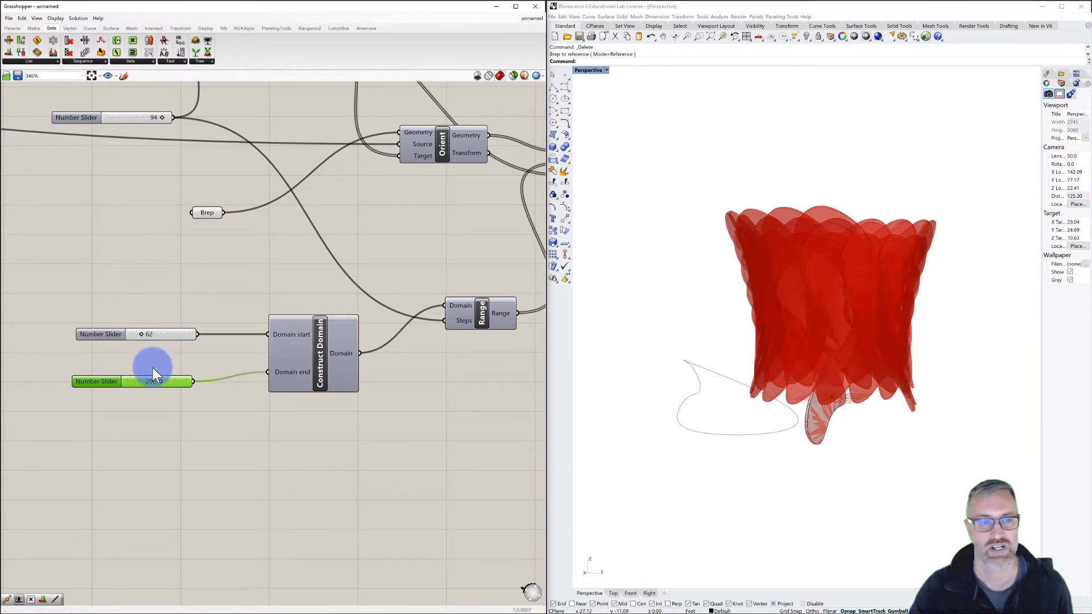
{"action": "left_click_drag", "start_coordinate": [161, 382], "coordinate": [151, 387]}
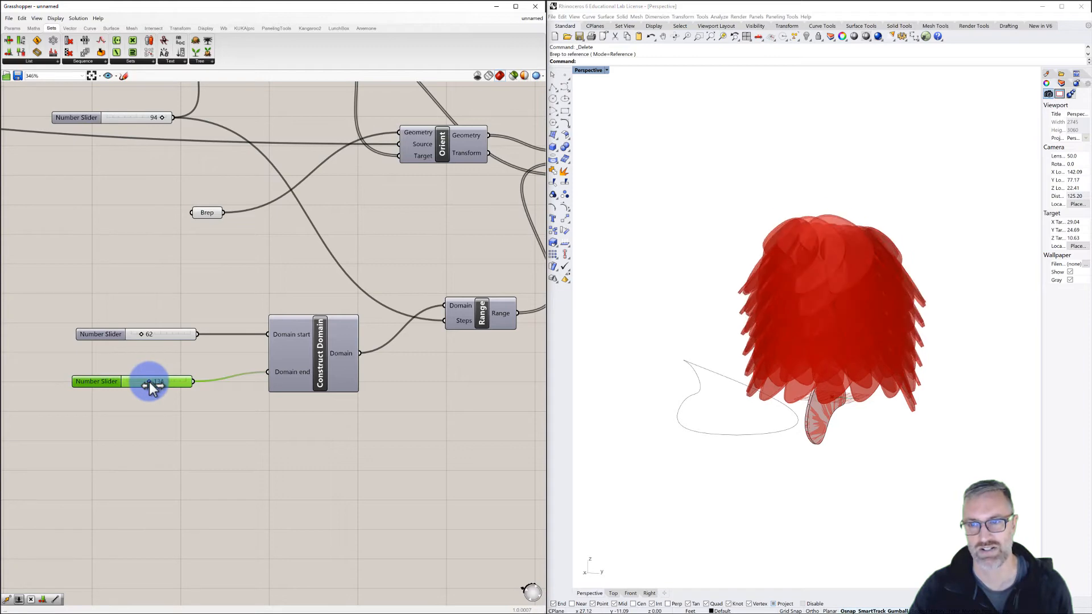
{"action": "scroll", "coordinate": [263, 351], "scroll_direction": "down", "scroll_amount": 3}
{"action": "right_click_drag", "start_coordinate": [254, 356], "coordinate": [384, 359]}
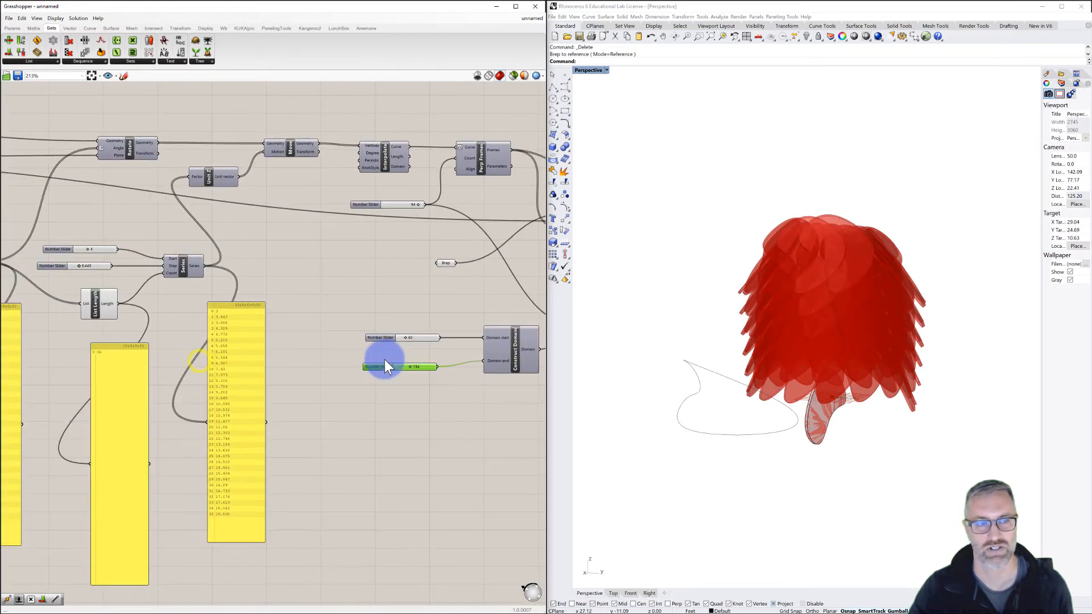
Set the Series Step slider to 0.994 and the Domain end slider to 238, and inspect the petal column.
{"action": "scroll", "coordinate": [105, 281], "scroll_direction": "up", "scroll_amount": 4}
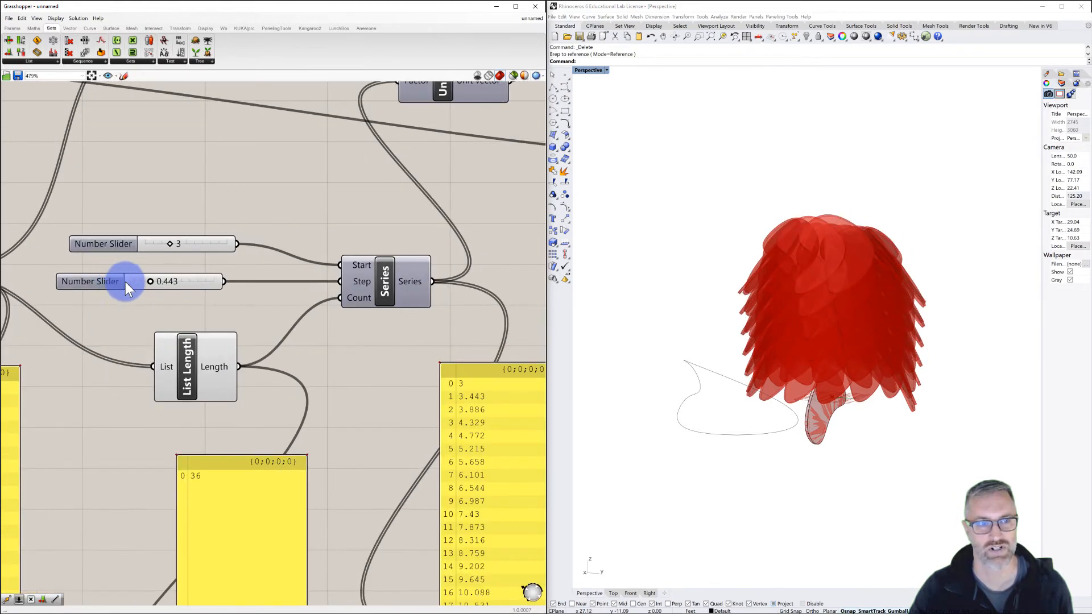
{"action": "left_click_drag", "start_coordinate": [125, 280], "coordinate": [171, 281]}
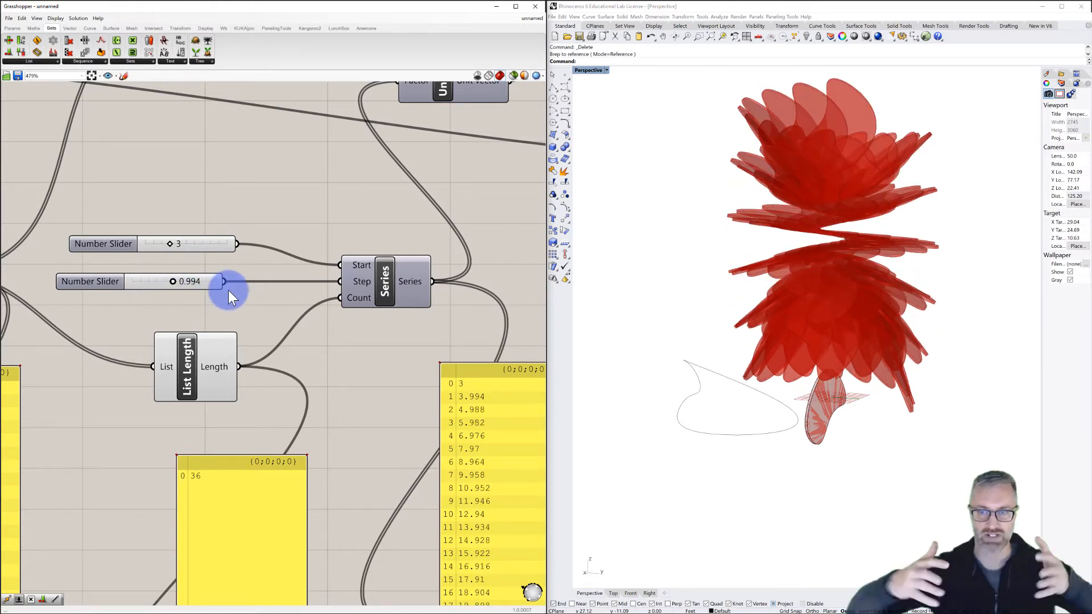
{"action": "scroll", "coordinate": [220, 298], "scroll_direction": "down", "scroll_amount": 3}
{"action": "right_click_drag", "start_coordinate": [332, 320], "coordinate": [240, 303]}
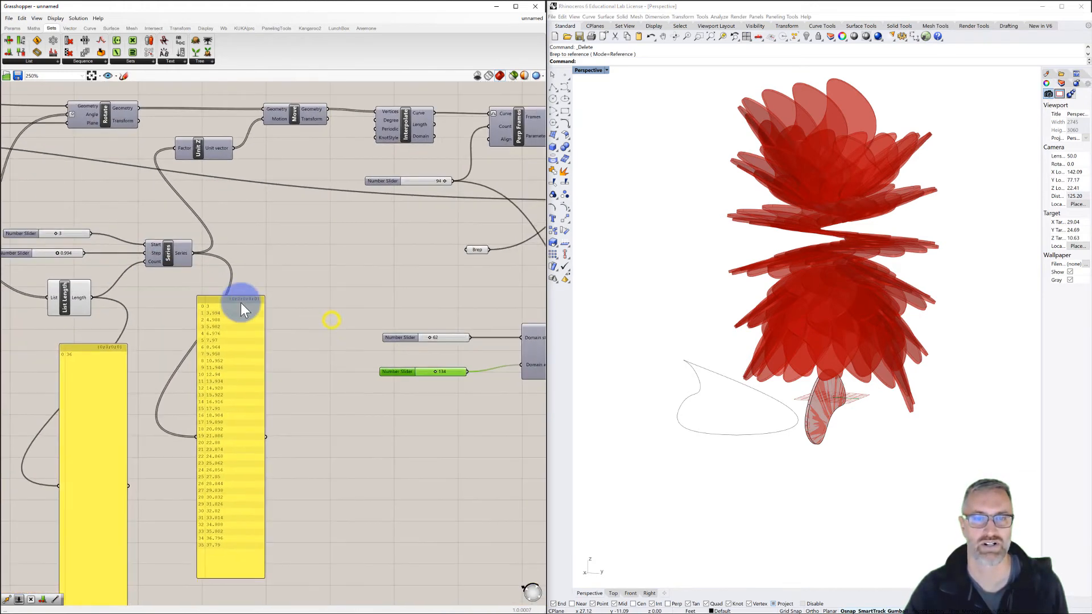
{"action": "scroll", "coordinate": [447, 356], "scroll_direction": "up", "scroll_amount": 3}
{"action": "right_click_drag", "start_coordinate": [447, 356], "coordinate": [377, 329]}
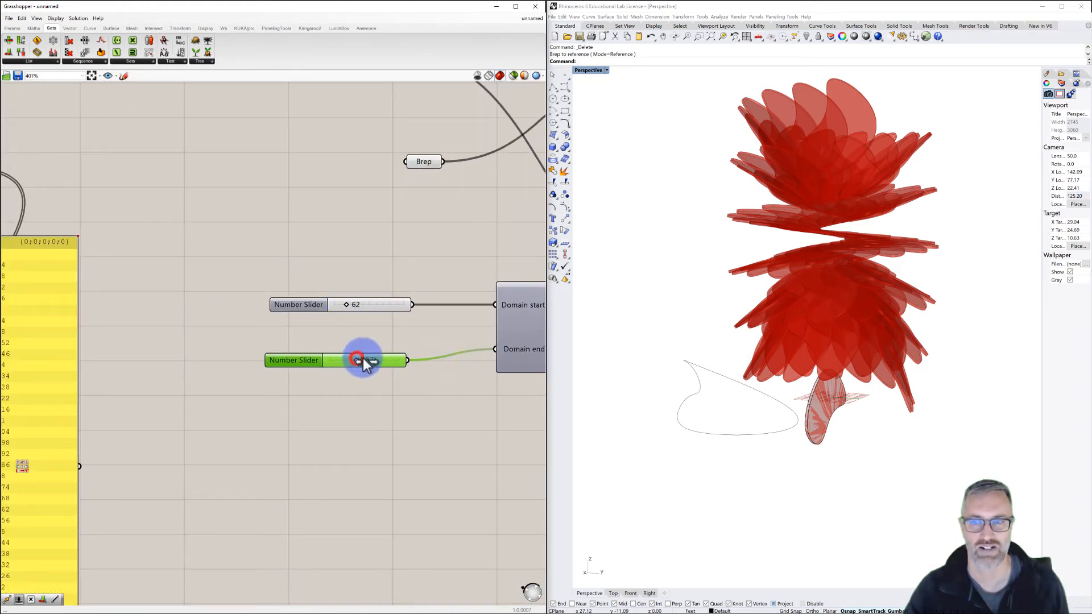
{"action": "left_click_drag", "start_coordinate": [363, 358], "coordinate": [378, 363]}
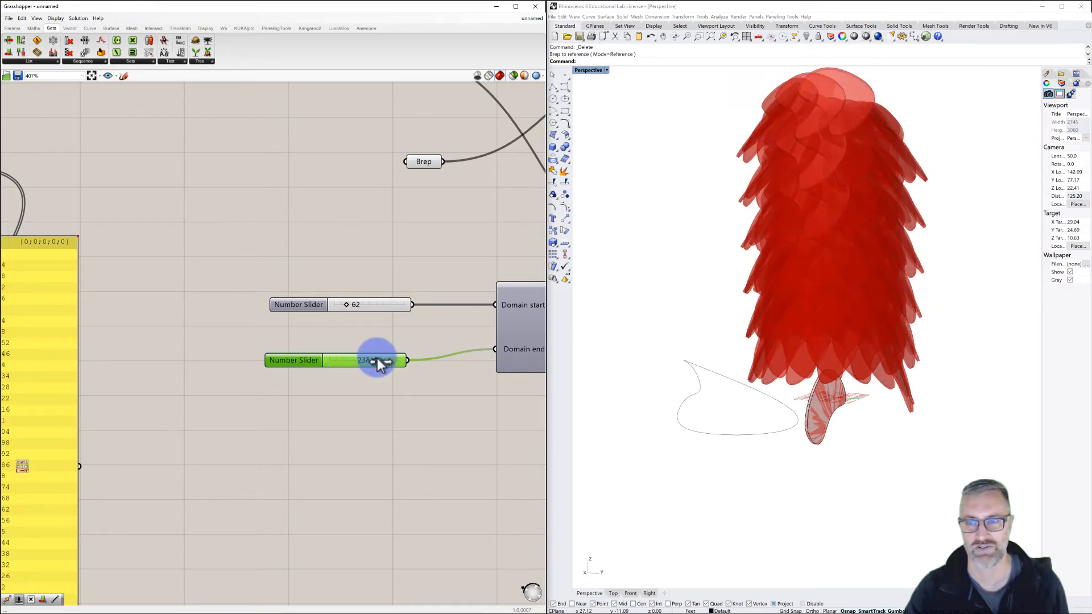
{"action": "mouse_move", "coordinate": [793, 362]}
{"action": "right_mouse_down"}
{"action": "mouse_move", "coordinate": [745, 362]}
{"action": "mouse_move", "coordinate": [722, 403]}
{"action": "mouse_move", "coordinate": [724, 358]}
{"action": "mouse_move", "coordinate": [761, 324]}
{"action": "mouse_move", "coordinate": [785, 317]}
{"action": "mouse_move", "coordinate": [831, 343]}
{"action": "mouse_move", "coordinate": [821, 365]}
{"action": "mouse_move", "coordinate": [790, 345]}
{"action": "right_mouse_up"}
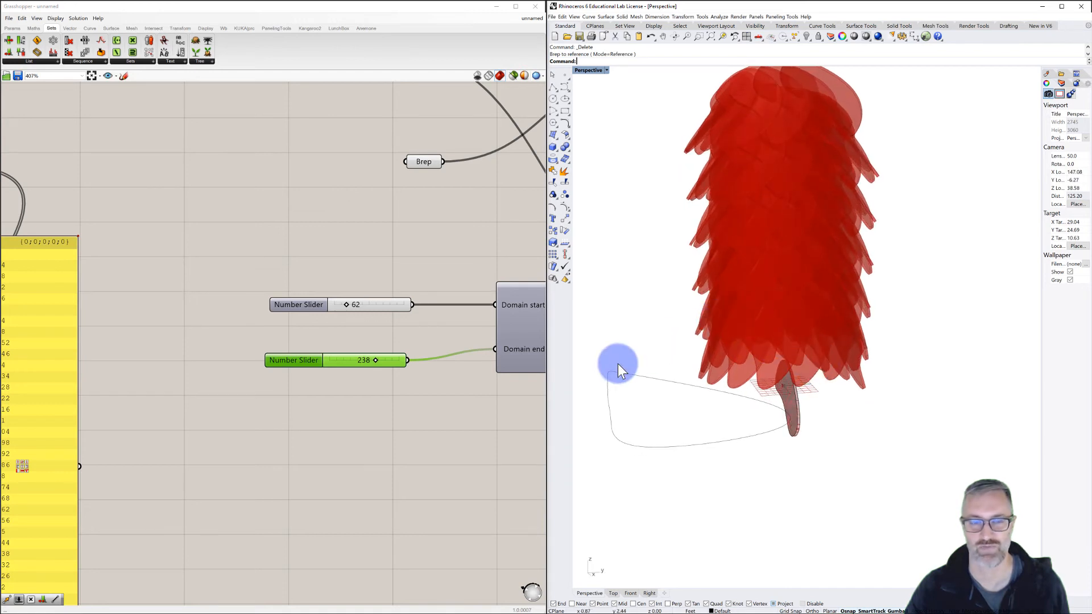
Try 46 on the Perp Frames Count slider, settle on 58, and inspect the petal spacing from around the column.
{"action": "scroll", "coordinate": [479, 301], "scroll_direction": "down", "scroll_amount": 1}
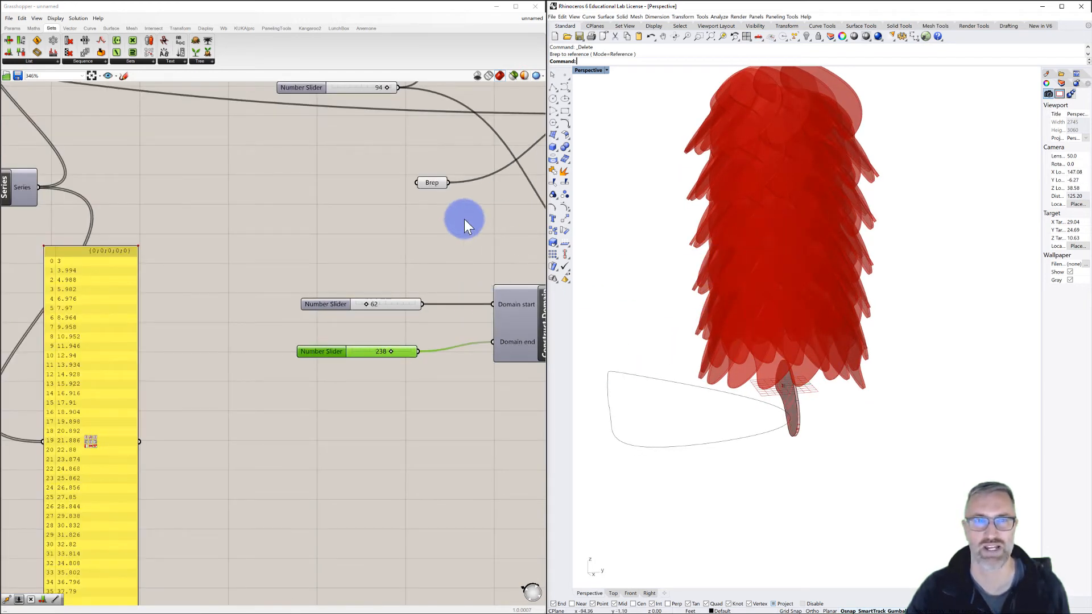
{"action": "scroll", "coordinate": [465, 220], "scroll_direction": "up", "scroll_amount": 3}
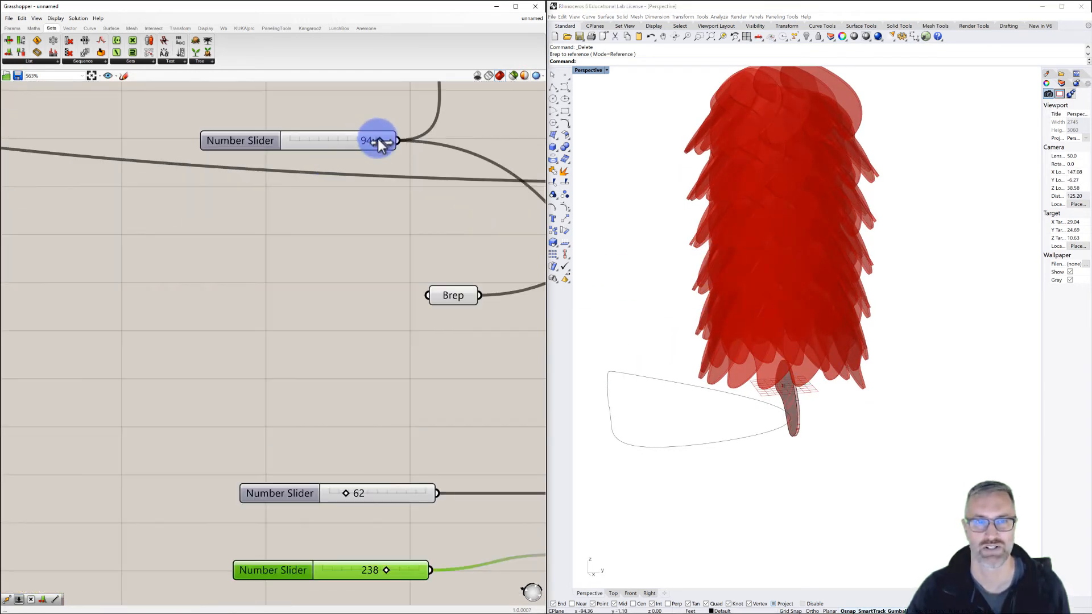
{"action": "left_click_drag", "start_coordinate": [377, 140], "coordinate": [343, 146]}
{"action": "mouse_move", "coordinate": [648, 199]}
{"action": "right_mouse_down"}
{"action": "mouse_move", "coordinate": [649, 212]}
{"action": "mouse_move", "coordinate": [685, 222]}
{"action": "mouse_move", "coordinate": [715, 275]}
{"action": "mouse_move", "coordinate": [732, 218]}
{"action": "mouse_move", "coordinate": [725, 225]}
{"action": "right_mouse_up"}
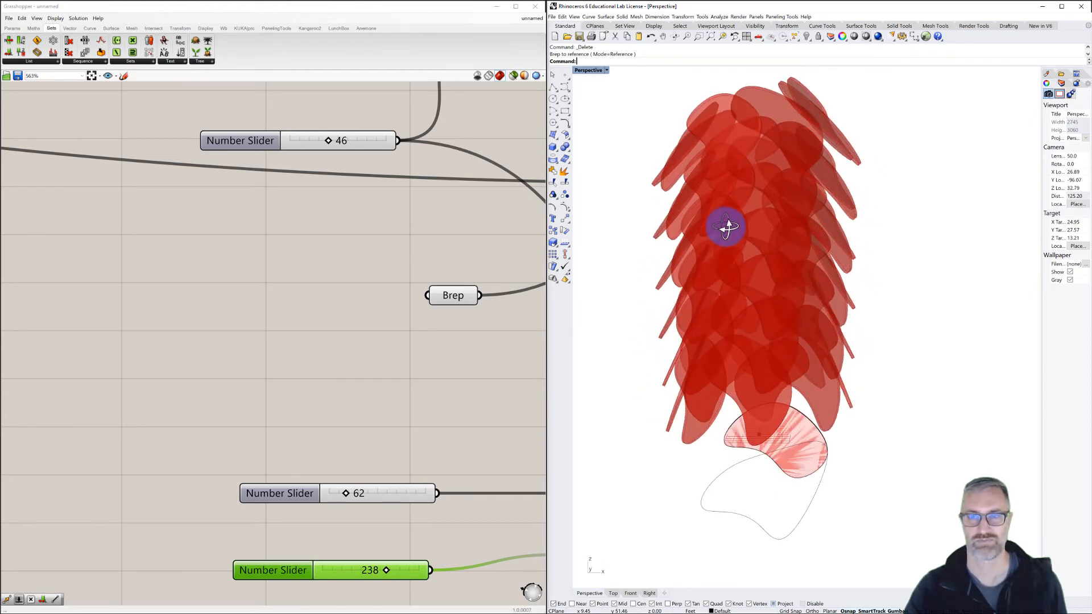
{"action": "left_click", "coordinate": [392, 154]}
{"action": "mouse_move", "coordinate": [327, 141]}
{"action": "left_mouse_down"}
{"action": "mouse_move", "coordinate": [317, 150]}
{"action": "mouse_move", "coordinate": [343, 147]}
{"action": "left_mouse_up"}
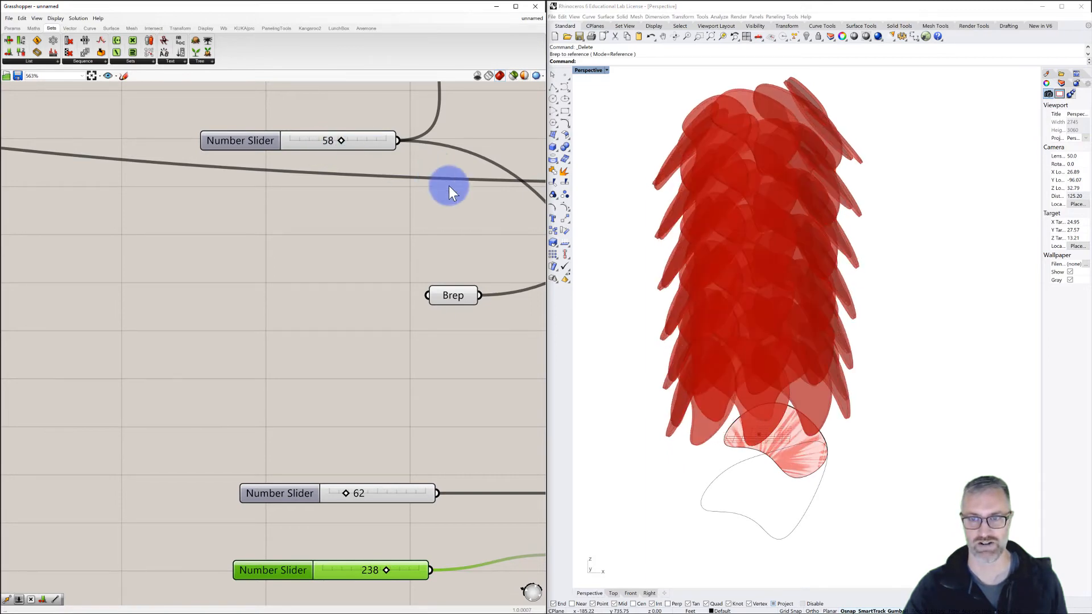
{"action": "right_click_drag", "start_coordinate": [667, 252], "coordinate": [690, 254]}
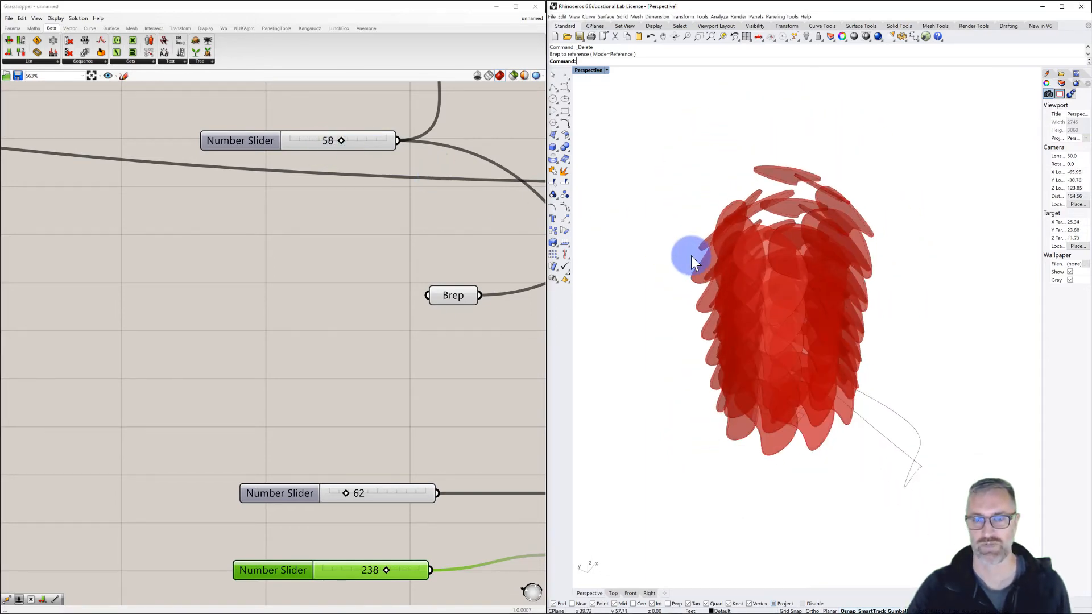
Set the Series Step slider to 1.508 and inspect the stretched helix of petals.
{"action": "scroll", "coordinate": [501, 321], "scroll_direction": "down", "scroll_amount": 1}
{"action": "scroll", "coordinate": [500, 316], "scroll_direction": "down", "scroll_amount": 2}
{"action": "scroll", "coordinate": [342, 335], "scroll_direction": "up", "scroll_amount": 1}
{"action": "scroll", "coordinate": [210, 290], "scroll_direction": "up", "scroll_amount": 1}
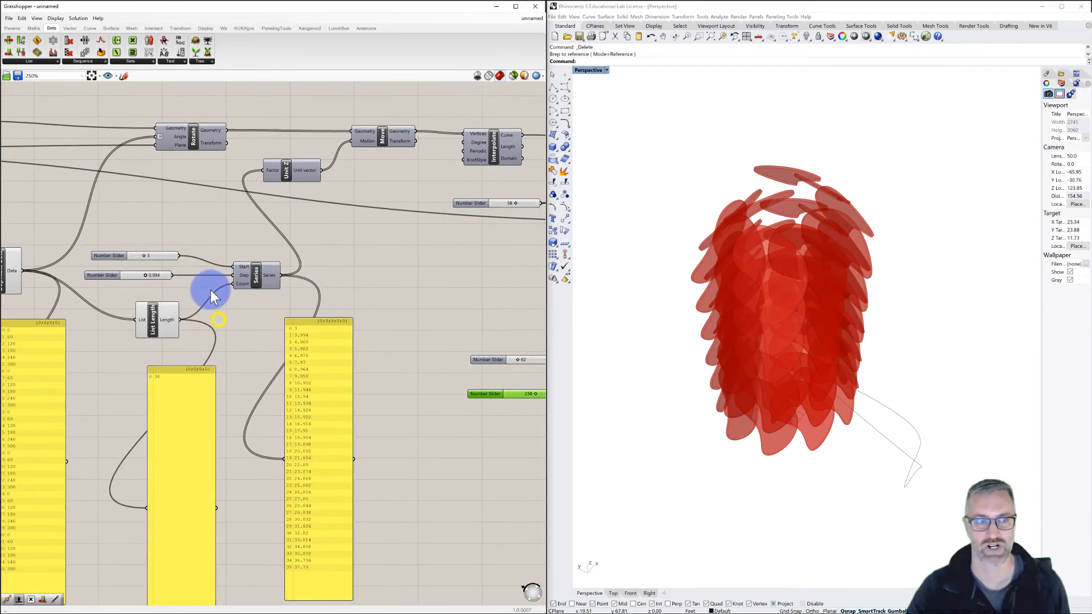
{"action": "scroll", "coordinate": [149, 280], "scroll_direction": "up", "scroll_amount": 1}
{"action": "scroll", "coordinate": [149, 279], "scroll_direction": "up", "scroll_amount": 1}
{"action": "left_click_drag", "start_coordinate": [148, 268], "coordinate": [163, 269]}
{"action": "right_click_drag", "start_coordinate": [651, 349], "coordinate": [637, 328]}
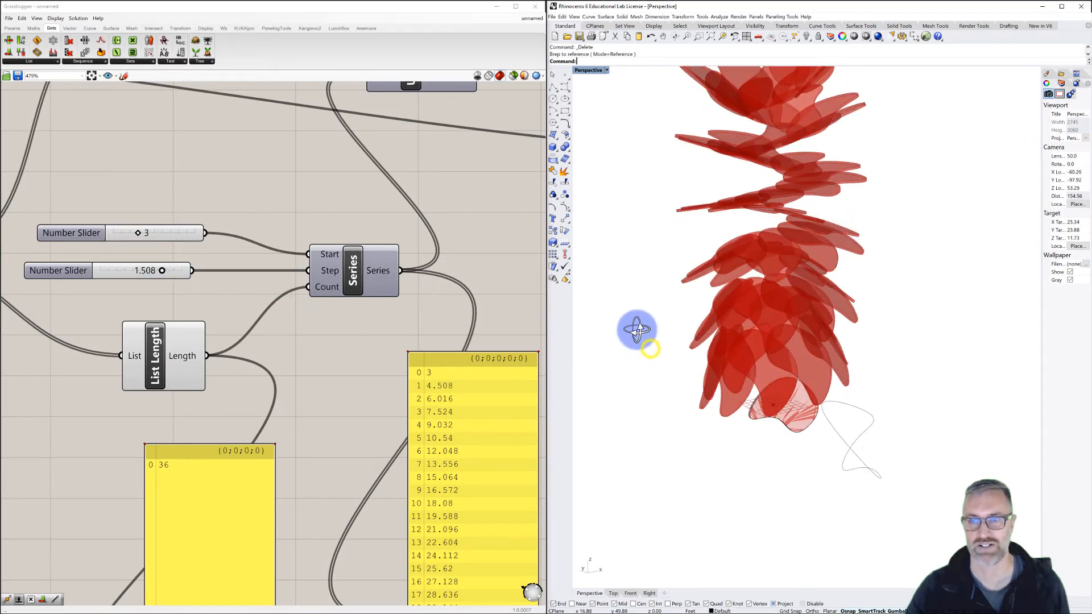
Set the Domain end slider to 357.
{"action": "scroll", "coordinate": [637, 328], "scroll_direction": "down", "scroll_amount": 6}
{"action": "right_click_drag", "start_coordinate": [519, 312], "coordinate": [298, 294]}
{"action": "scroll", "coordinate": [370, 342], "scroll_direction": "down", "scroll_amount": 2}
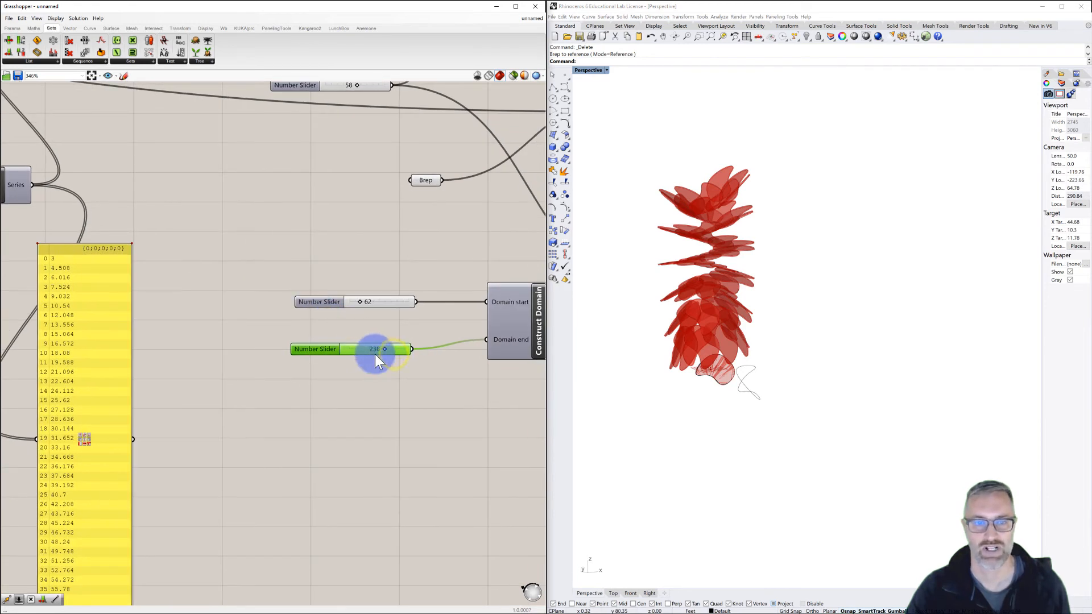
{"action": "scroll", "coordinate": [374, 349], "scroll_direction": "up", "scroll_amount": 3}
{"action": "left_click_drag", "start_coordinate": [391, 343], "coordinate": [426, 347]}
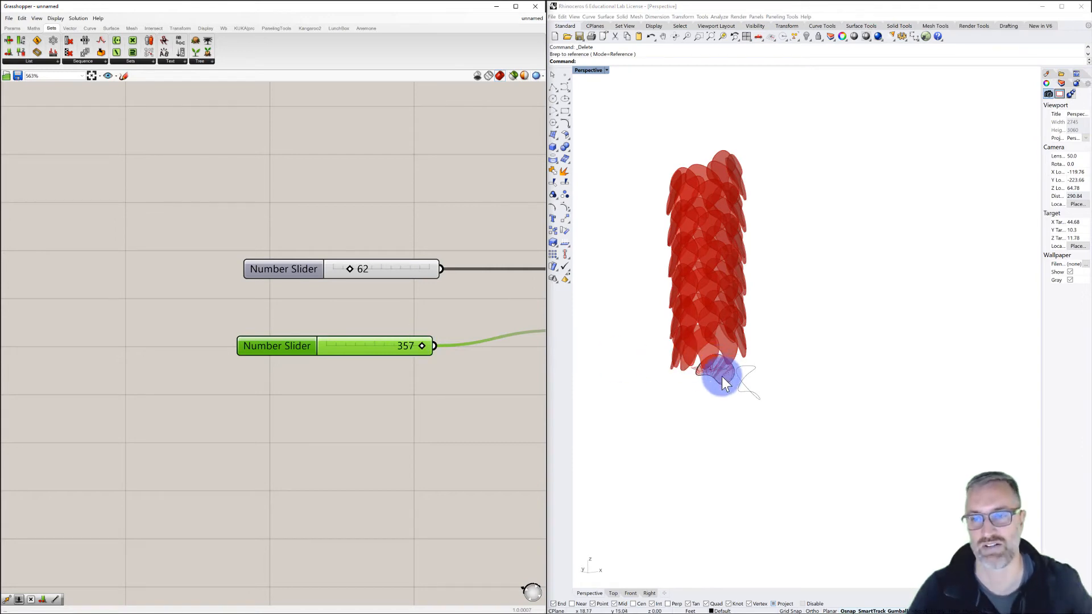
Hide the source curve and its extruded solid in the Rhino viewport.
{"action": "scroll", "coordinate": [755, 387], "scroll_direction": "up", "scroll_amount": 5}
{"action": "left_click_drag", "start_coordinate": [755, 374], "coordinate": [698, 385]}
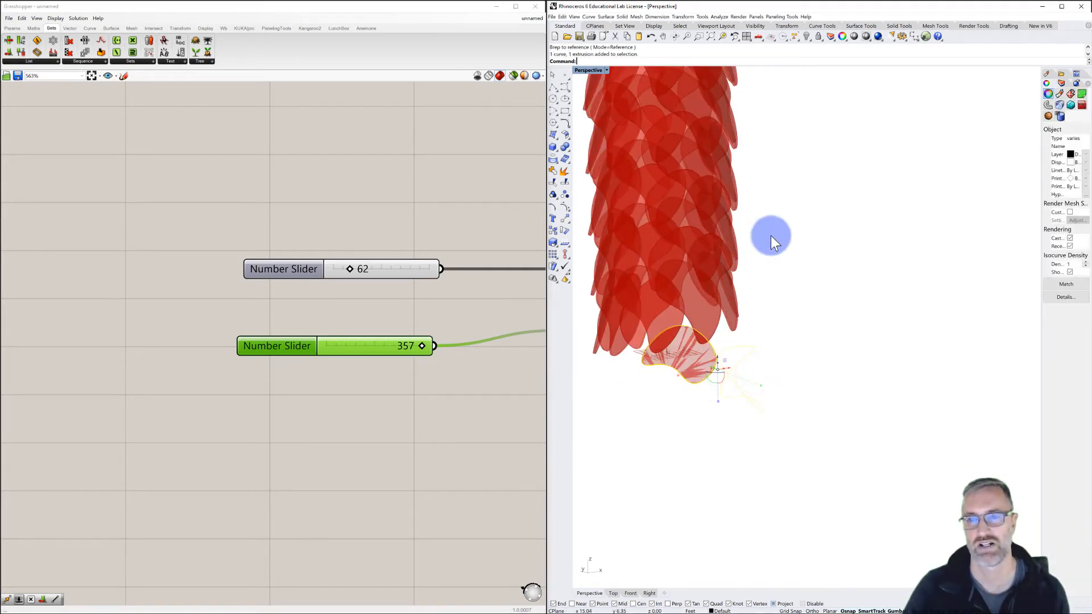
{"action": "left_click", "coordinate": [808, 38]}
{"action": "right_click_drag", "start_coordinate": [818, 193], "coordinate": [768, 262]}
Turn off the preview of the Brep parameter in the Grasshopper definition.
{"action": "scroll", "coordinate": [537, 323], "scroll_direction": "down", "scroll_amount": 5}
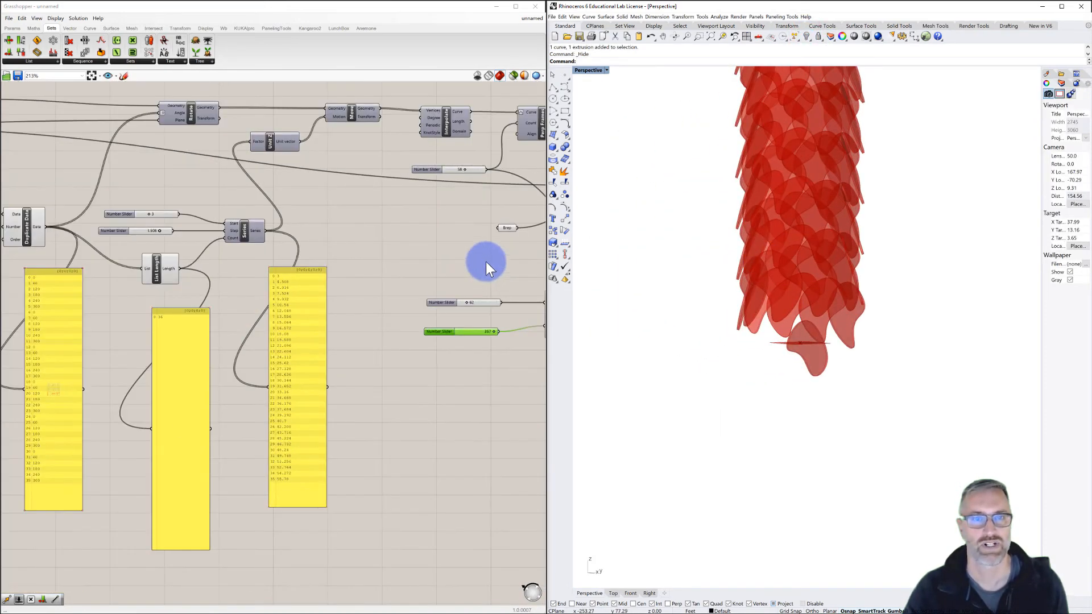
{"action": "right_click", "coordinate": [503, 228]}
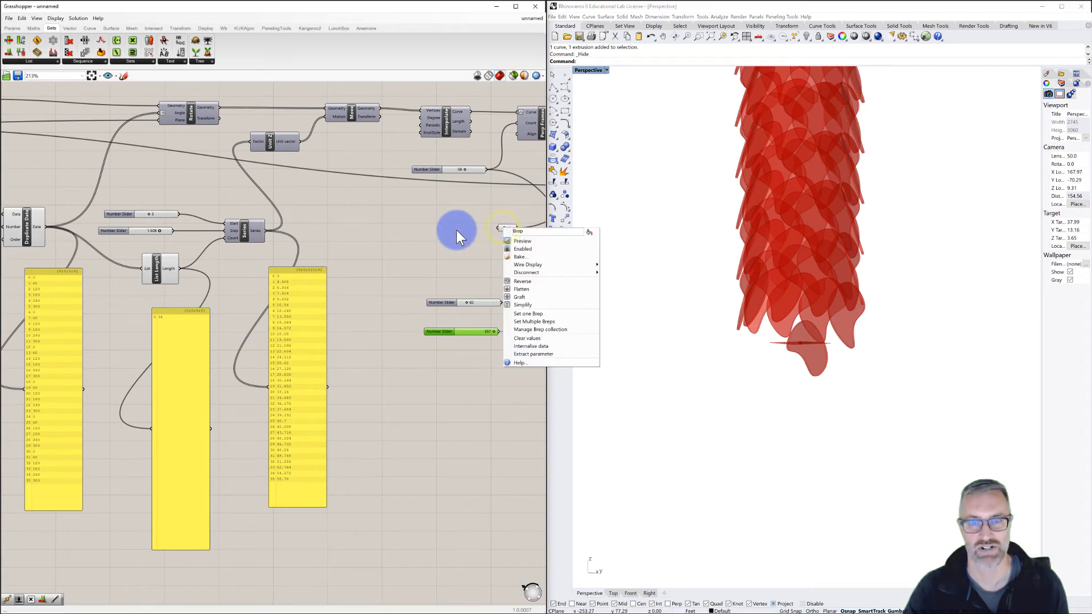
{"action": "left_click", "coordinate": [456, 229]}
{"action": "right_click", "coordinate": [503, 227]}
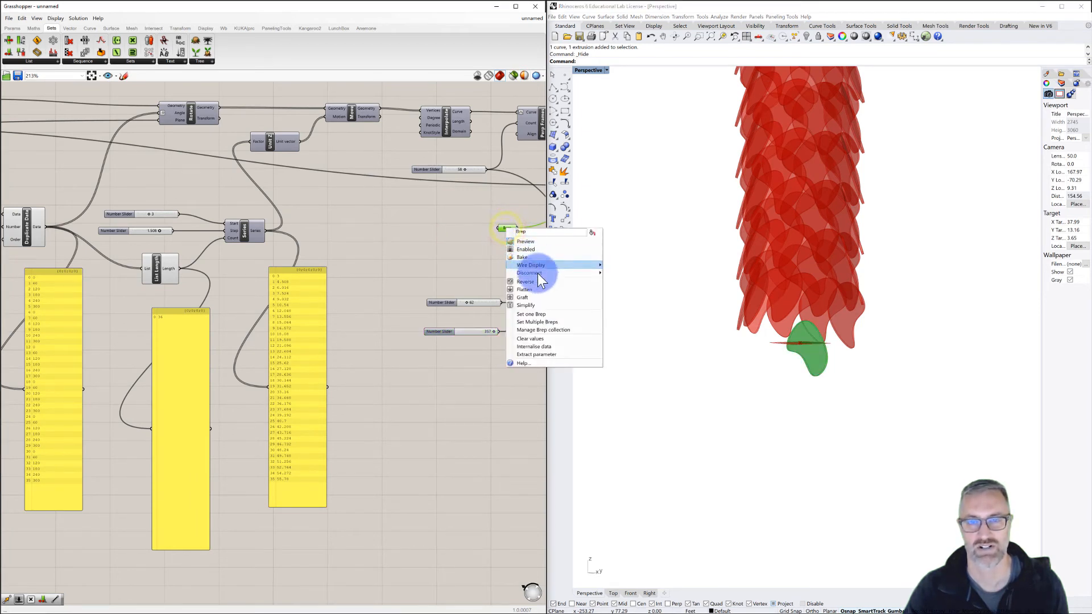
{"action": "left_click", "coordinate": [541, 242]}
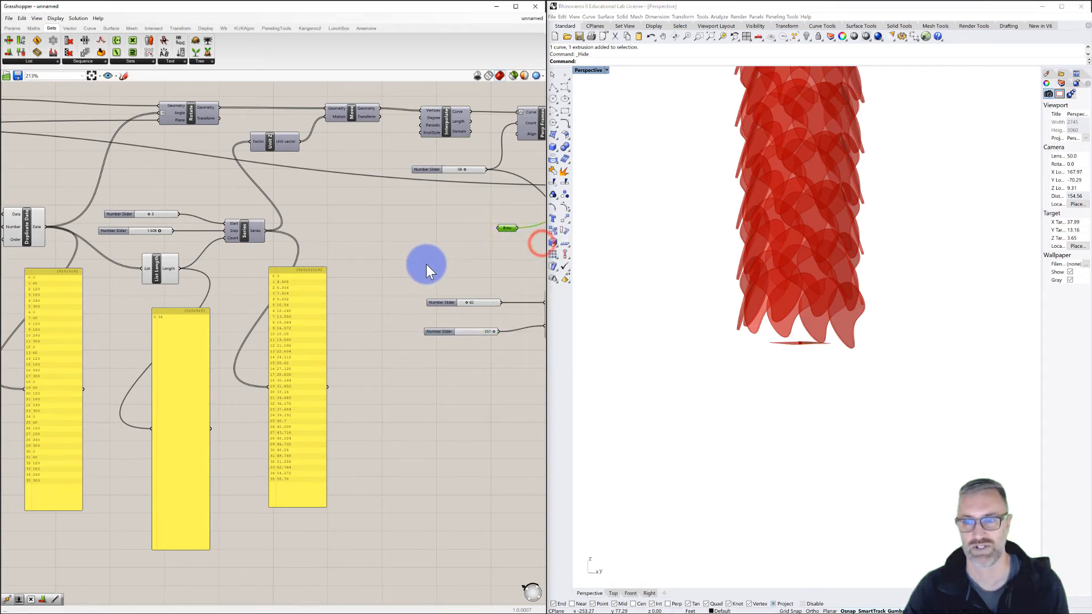
{"action": "left_click", "coordinate": [426, 264]}
Turn off the preview of the Point and XY Plane components at the start of the definition, and inspect the petal column.
{"action": "scroll", "coordinate": [437, 263], "scroll_direction": "down", "scroll_amount": 1}
{"action": "scroll", "coordinate": [247, 232], "scroll_direction": "down", "scroll_amount": 2}
{"action": "scroll", "coordinate": [246, 203], "scroll_direction": "up", "scroll_amount": 6}
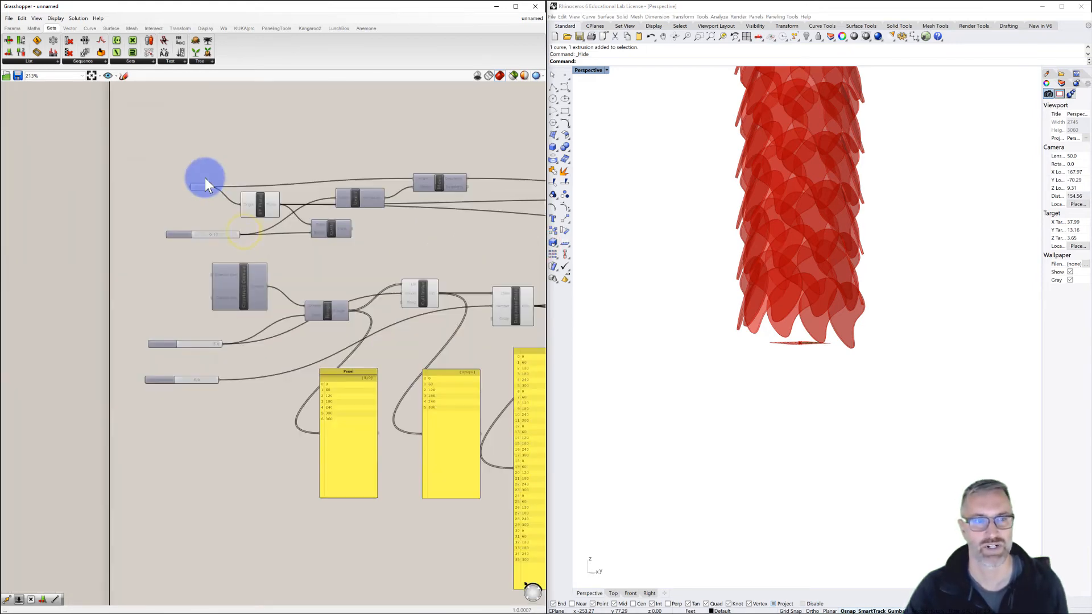
{"action": "left_click_drag", "start_coordinate": [309, 157], "coordinate": [186, 243]}
{"action": "middle_click", "coordinate": [198, 192]}
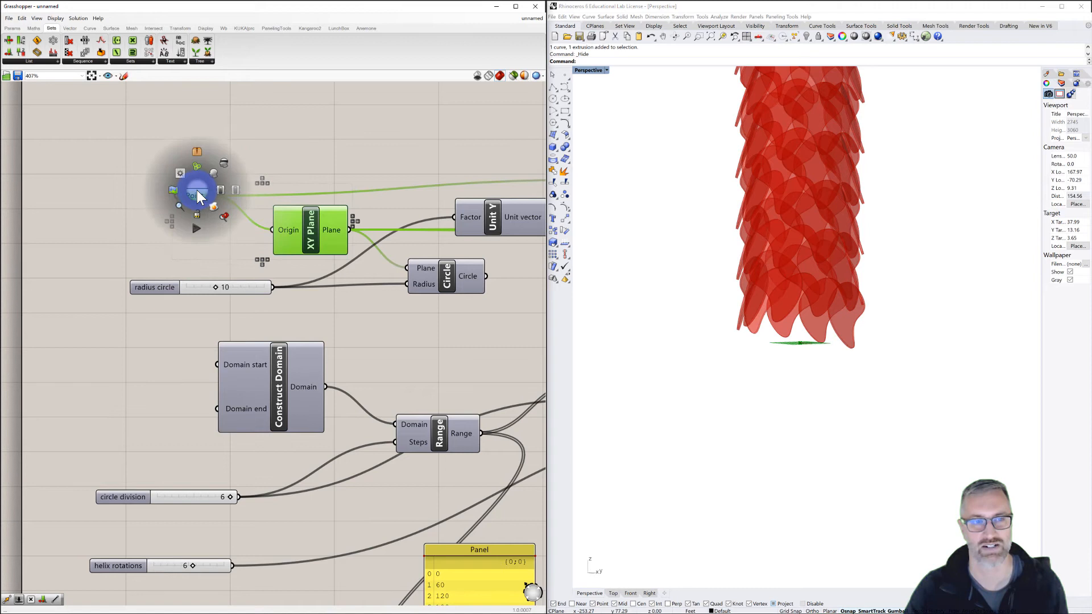
{"action": "left_click", "coordinate": [224, 162]}
{"action": "left_click", "coordinate": [337, 142]}
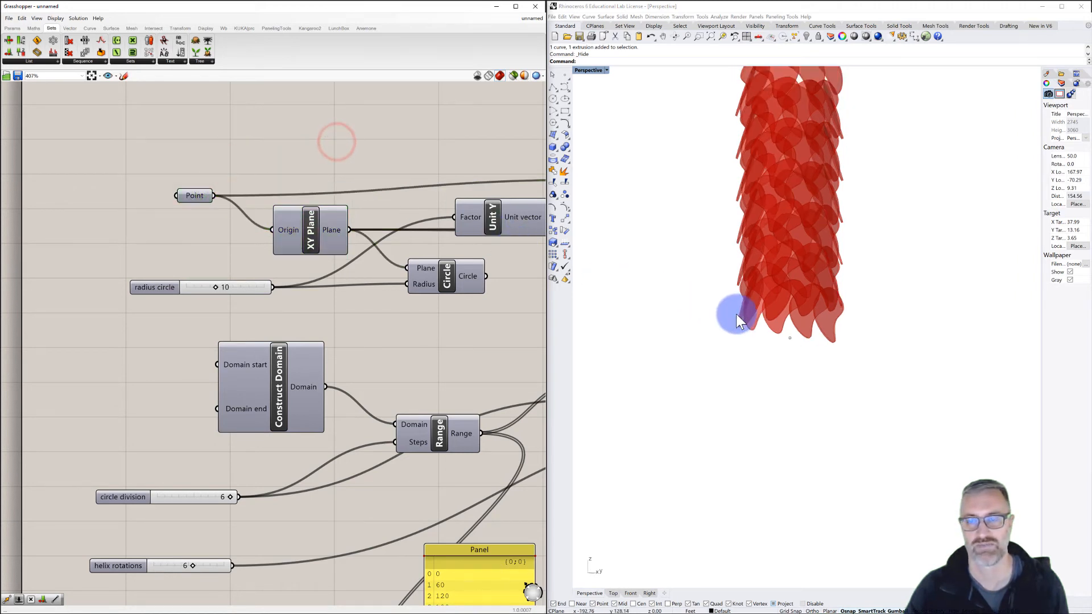
{"action": "right_click_drag", "start_coordinate": [738, 315], "coordinate": [765, 320]}
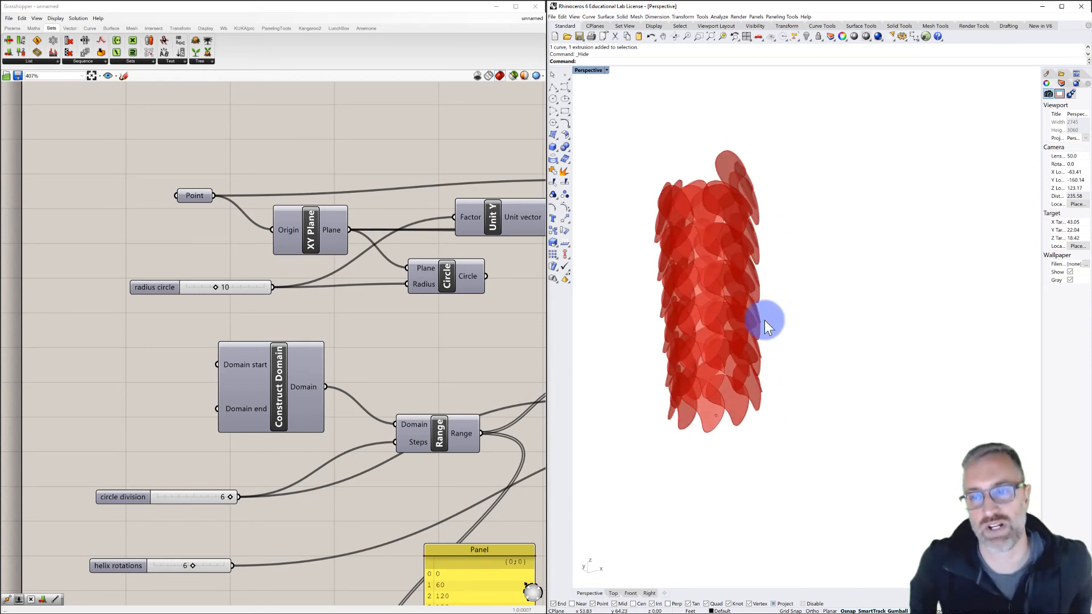
Review the whole definition from the Point component through to the final Rotate component.
{"action": "scroll", "coordinate": [459, 327], "scroll_direction": "down", "scroll_amount": 5}
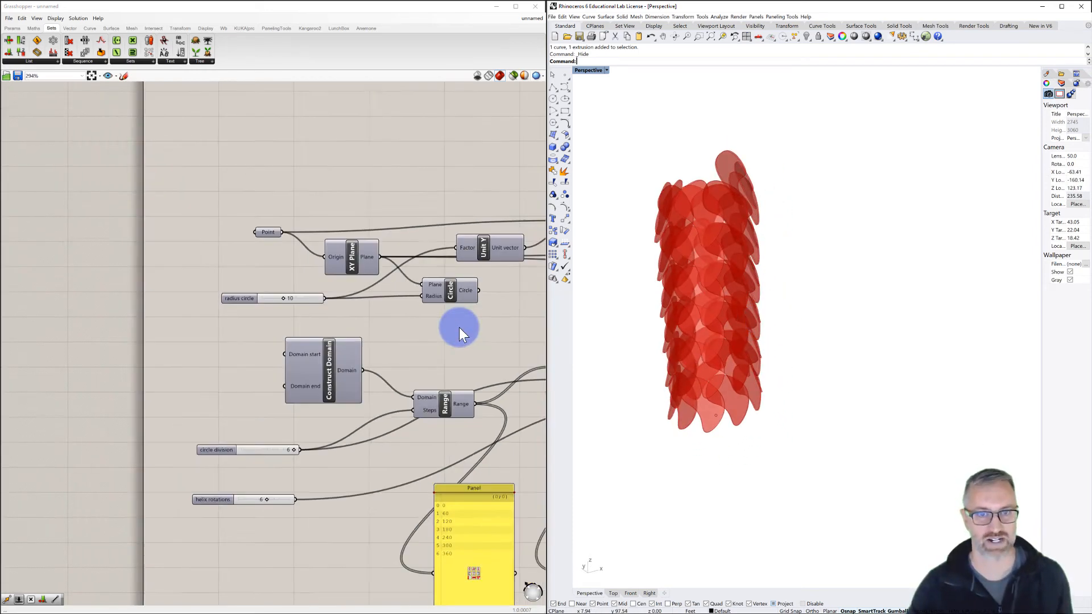
{"action": "scroll", "coordinate": [285, 268], "scroll_direction": "up", "scroll_amount": 2}
{"action": "scroll", "coordinate": [275, 266], "scroll_direction": "down", "scroll_amount": 2}
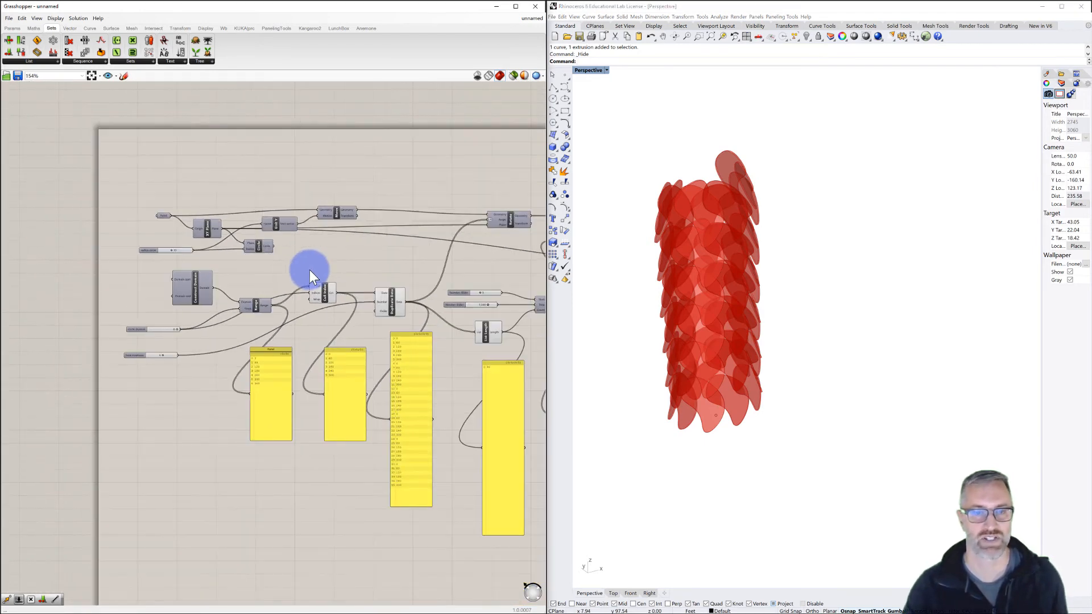
{"action": "right_click_drag", "start_coordinate": [334, 260], "coordinate": [310, 246]}
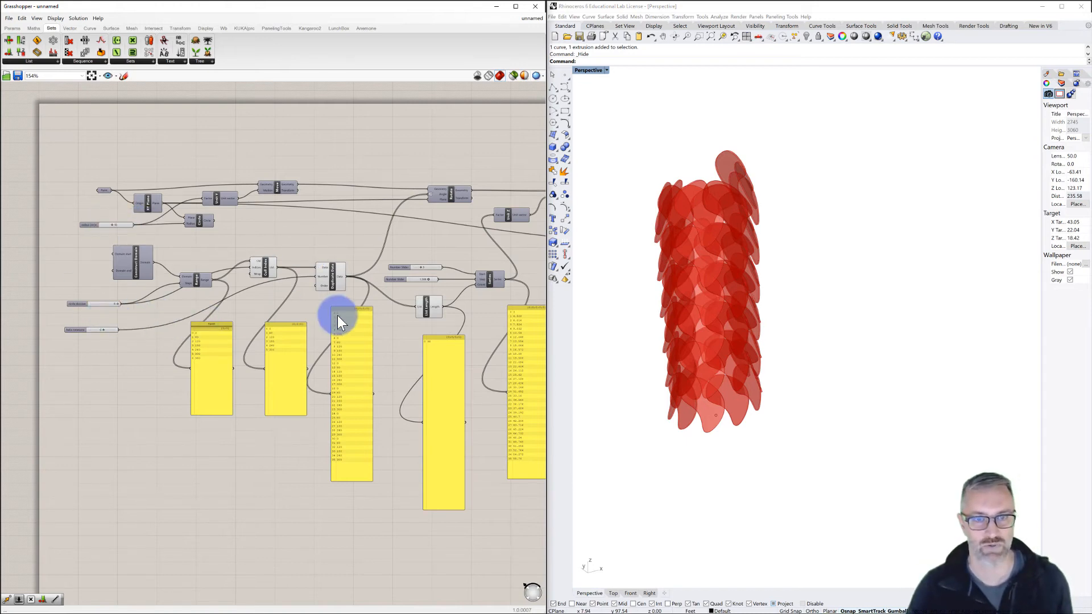
{"action": "right_click_drag", "start_coordinate": [395, 290], "coordinate": [336, 287]}
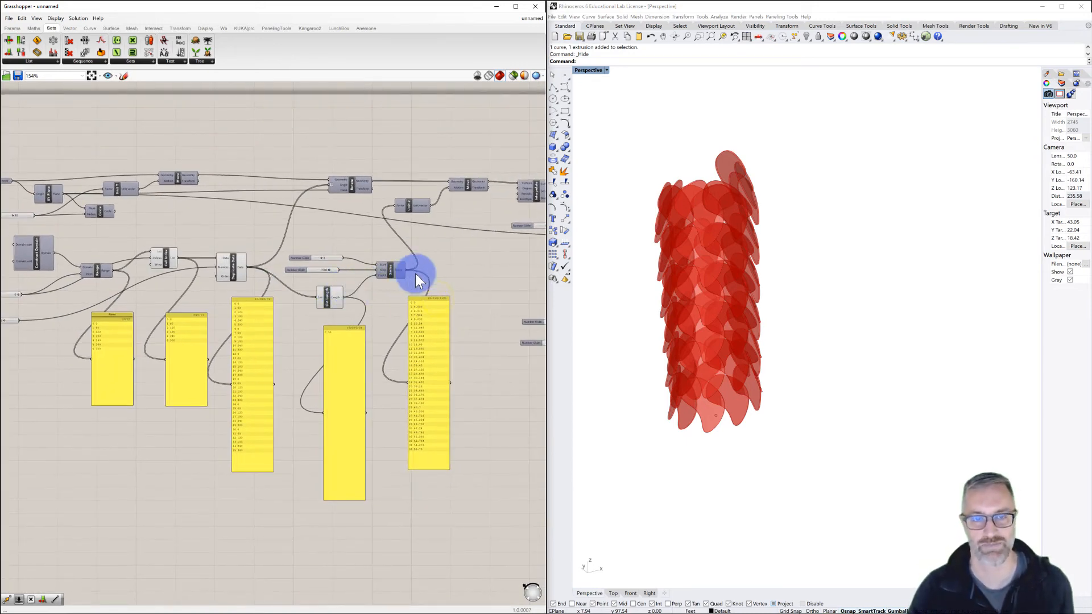
{"action": "right_click_drag", "start_coordinate": [414, 276], "coordinate": [258, 258]}
{"action": "right_click_drag", "start_coordinate": [346, 258], "coordinate": [304, 258]}
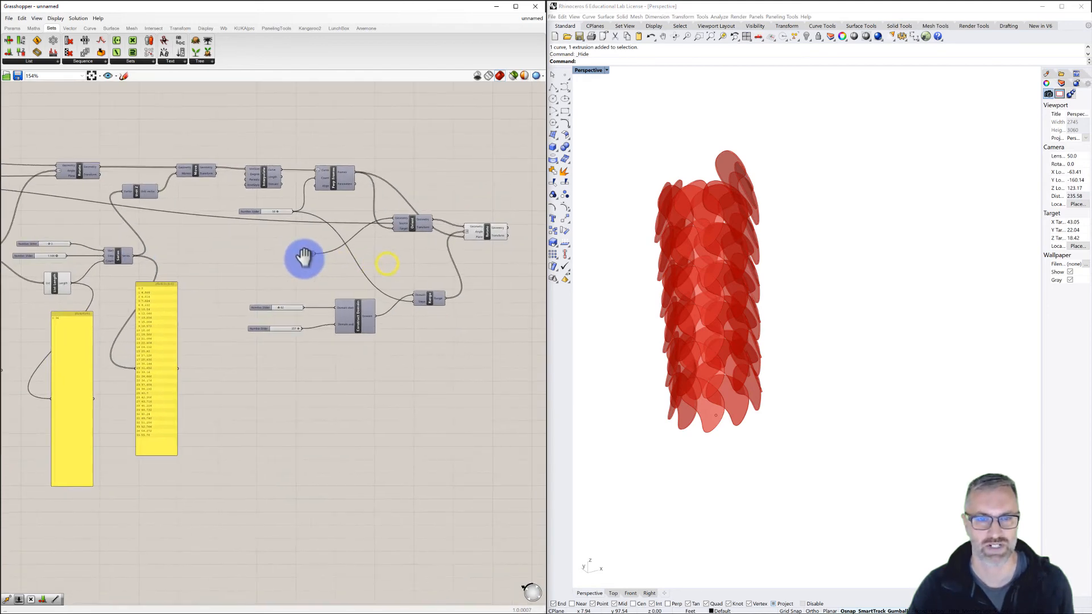
{"action": "right_click_drag", "start_coordinate": [419, 275], "coordinate": [290, 253]}
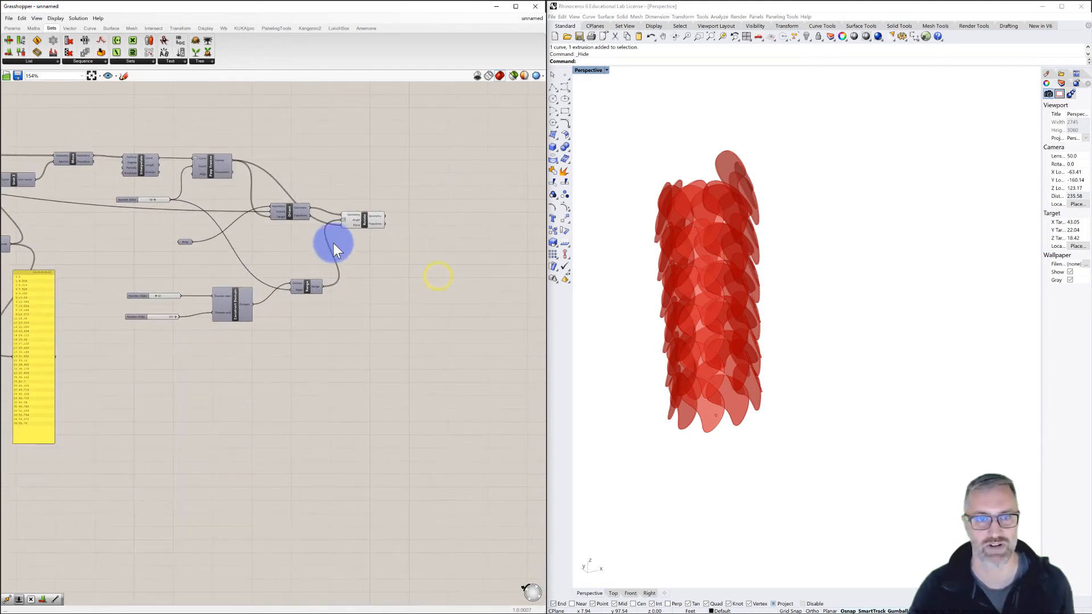
Bake the final Rotate component's petals to the Default layer as a group.
{"action": "left_click", "coordinate": [364, 222]}
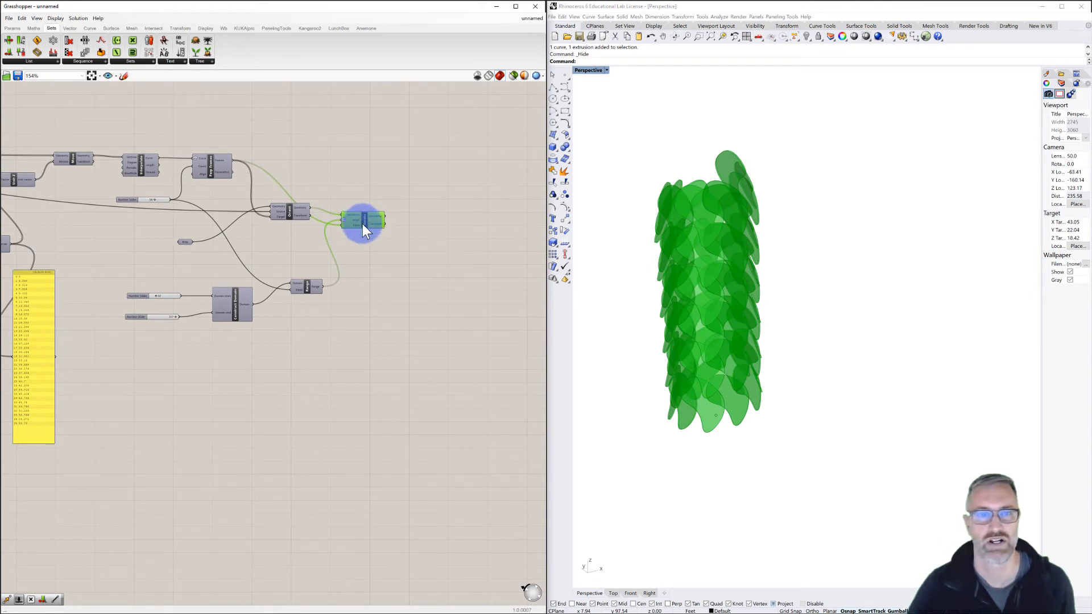
{"action": "right_click", "coordinate": [367, 225]}
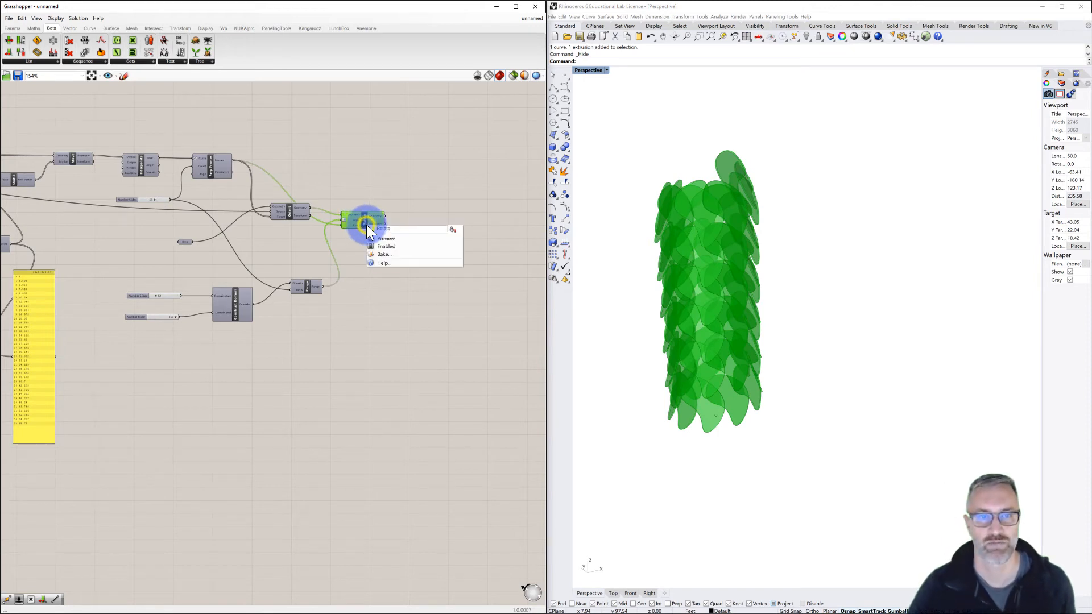
{"action": "left_click", "coordinate": [393, 254]}
{"action": "left_click", "coordinate": [382, 192]}
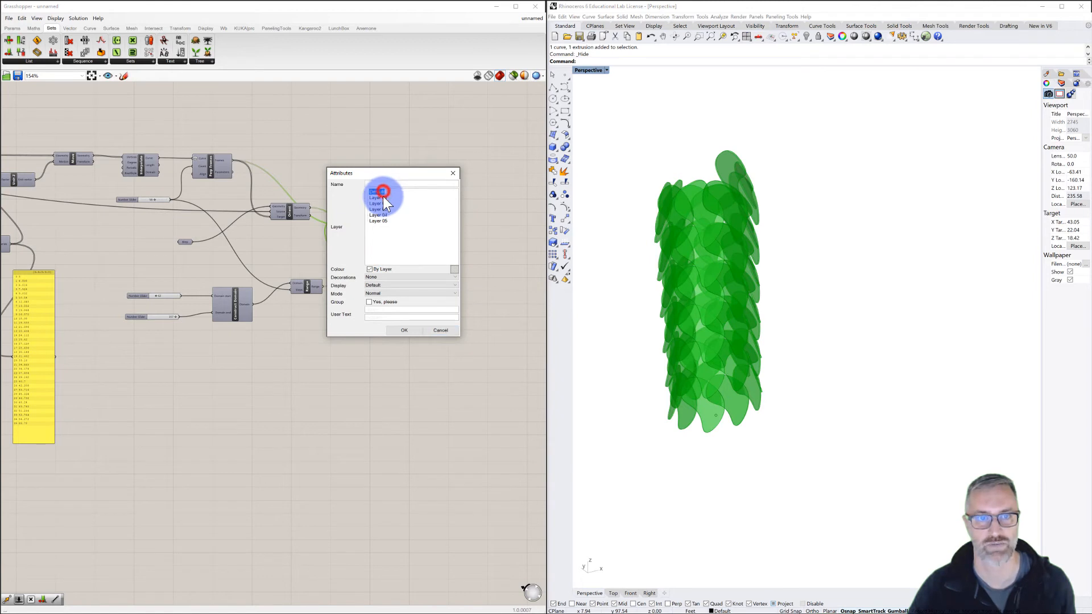
{"action": "left_click", "coordinate": [378, 302]}
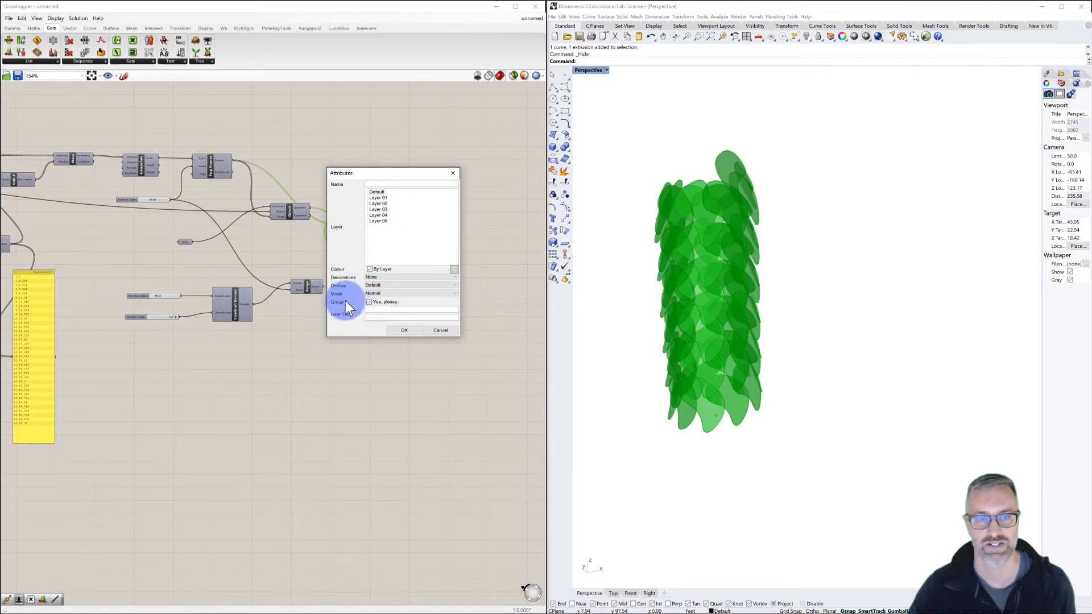
{"action": "left_click", "coordinate": [402, 331]}
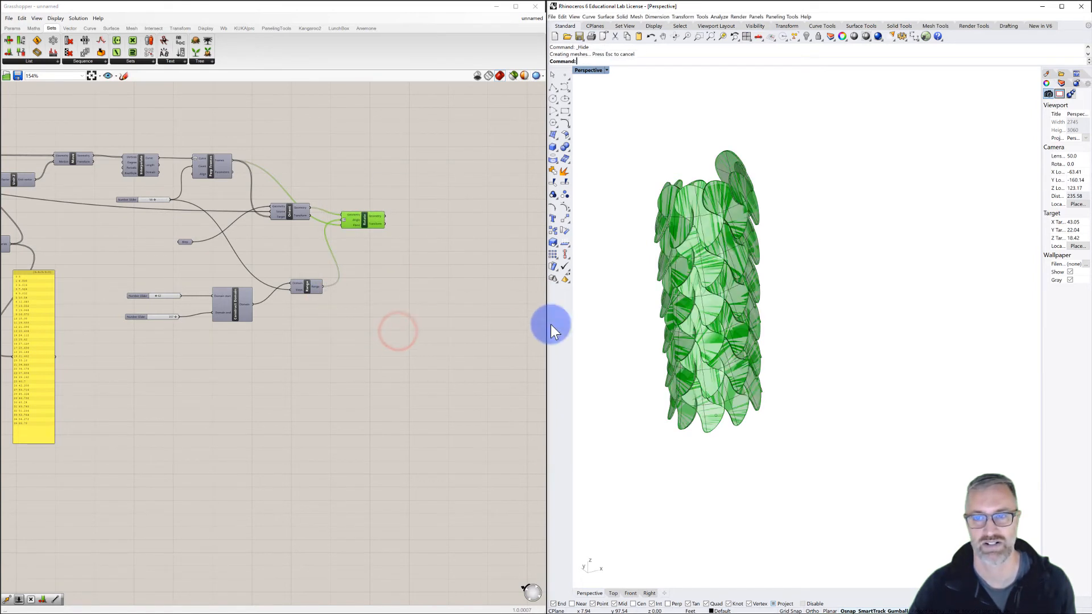
Move the baked group of petals about 55 feet sideways in the Perspective view, clear of the Grasshopper preview.
{"action": "scroll", "coordinate": [621, 339], "scroll_direction": "down", "scroll_amount": 3}
{"action": "left_click", "coordinate": [667, 340]}
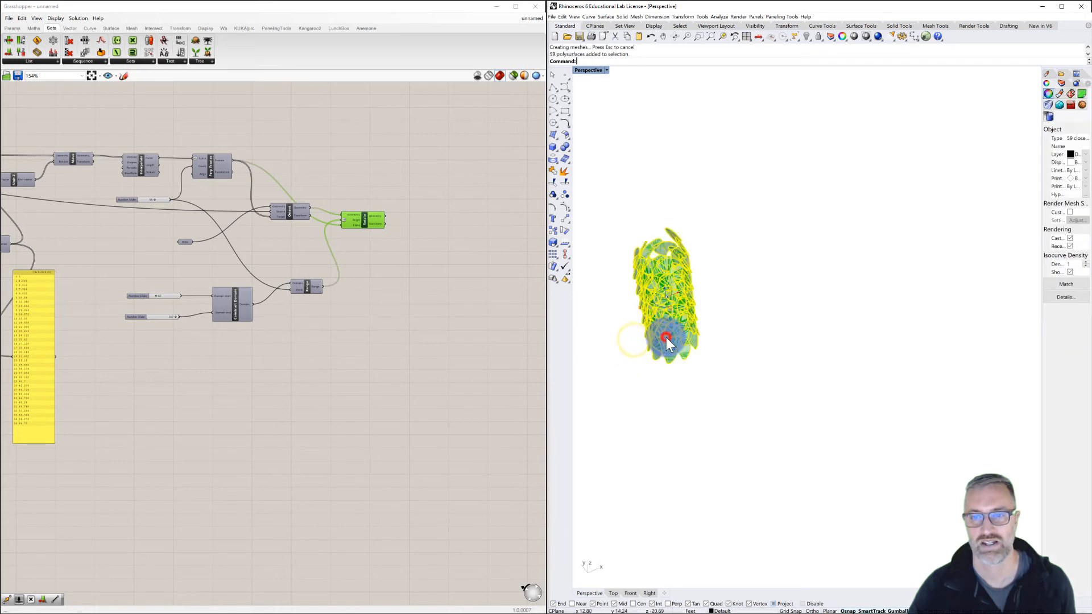
{"action": "key", "text": "Return"}
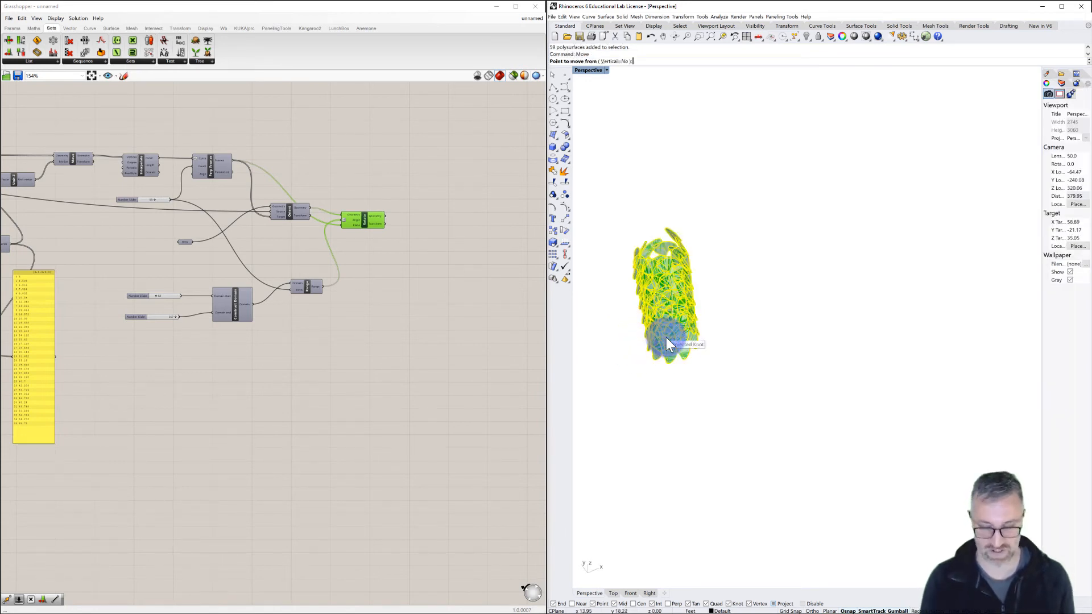
{"action": "left_click", "coordinate": [683, 383]}
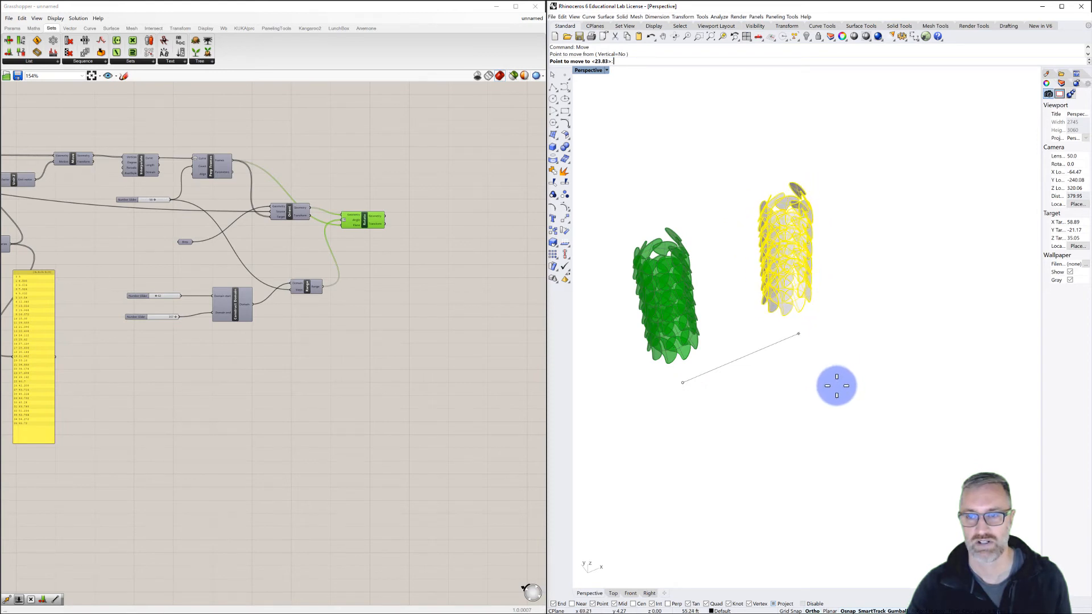
{"action": "left_click", "coordinate": [837, 383]}
{"action": "key", "text": "Escape"}
{"action": "right_click_drag", "start_coordinate": [821, 370], "coordinate": [826, 301]}
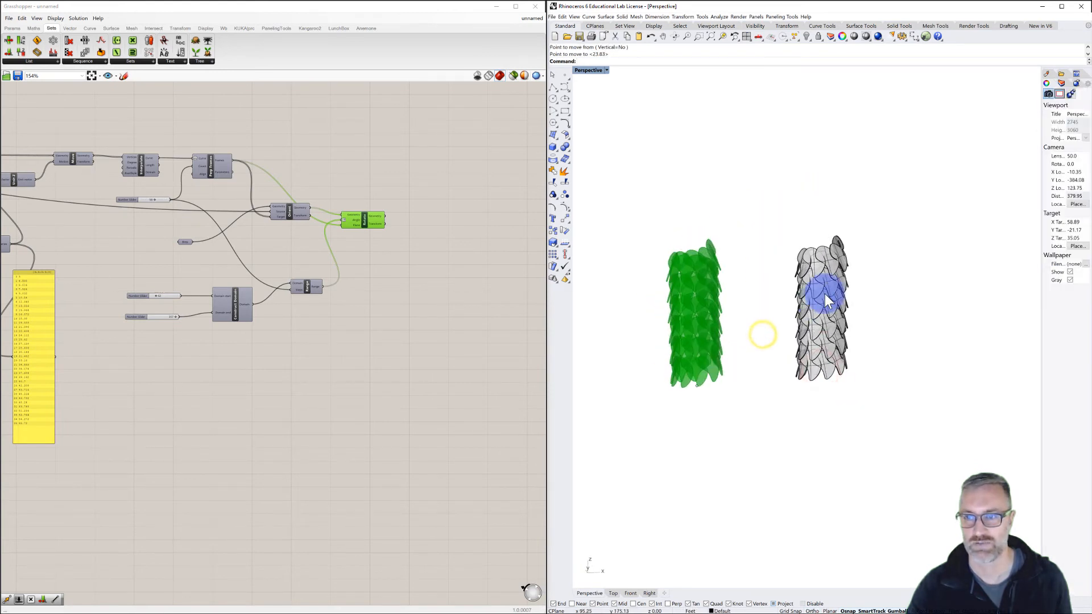
{"action": "scroll", "coordinate": [831, 319], "scroll_direction": "up", "scroll_amount": 2}
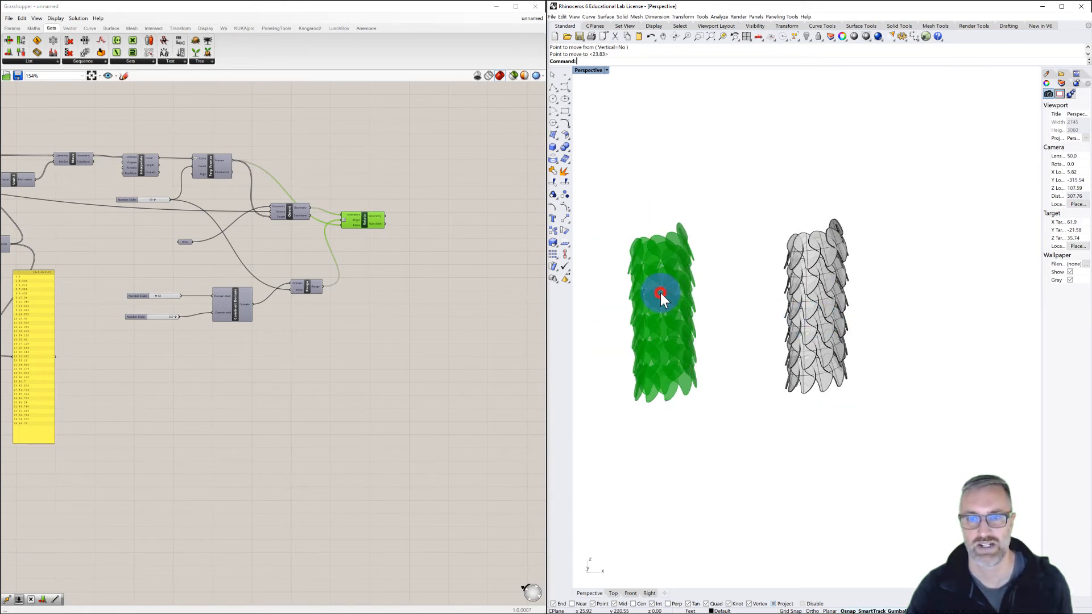
Set the Perp Frames count to 36, the rotation domain's start to 56 and its end to 353.
{"action": "left_click", "coordinate": [339, 256]}
{"action": "scroll", "coordinate": [173, 282], "scroll_direction": "up", "scroll_amount": 3}
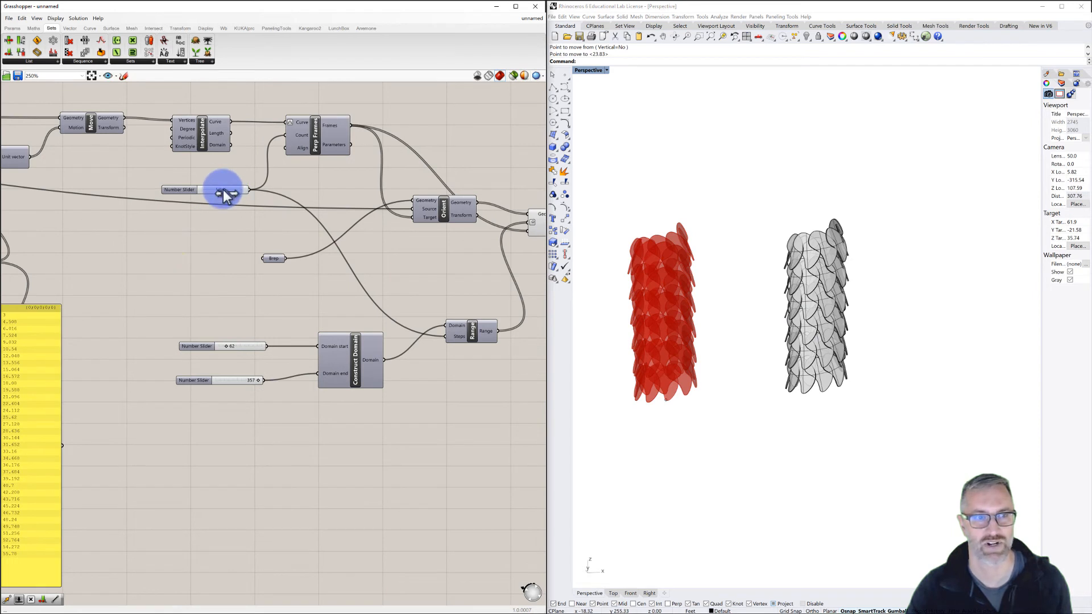
{"action": "left_click_drag", "start_coordinate": [217, 190], "coordinate": [213, 192]}
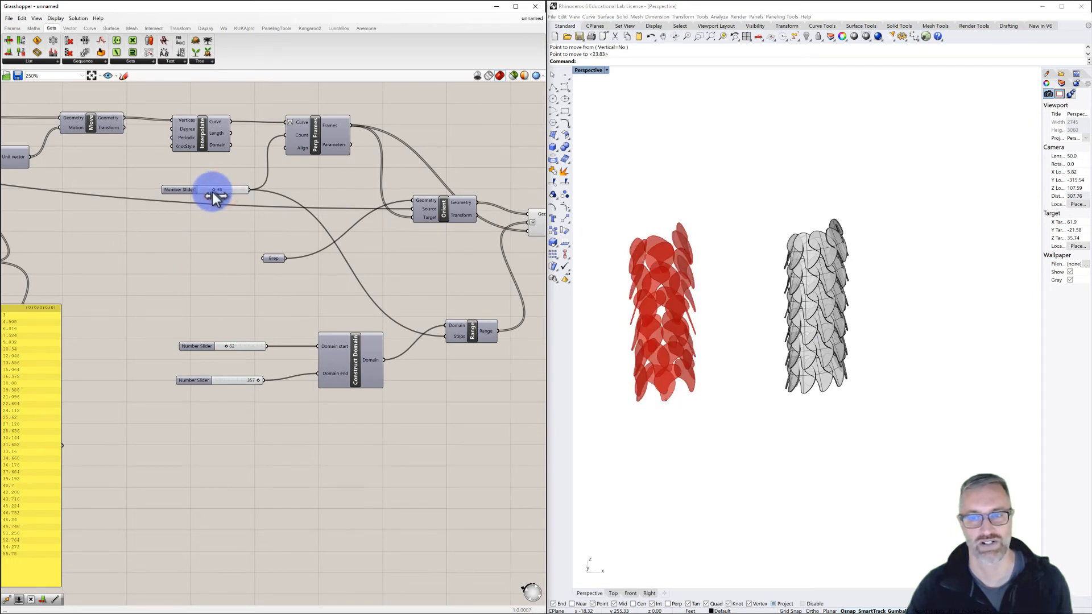
{"action": "mouse_move", "coordinate": [228, 349]}
{"action": "left_mouse_down"}
{"action": "mouse_move", "coordinate": [236, 351]}
{"action": "mouse_move", "coordinate": [227, 353]}
{"action": "left_mouse_up"}
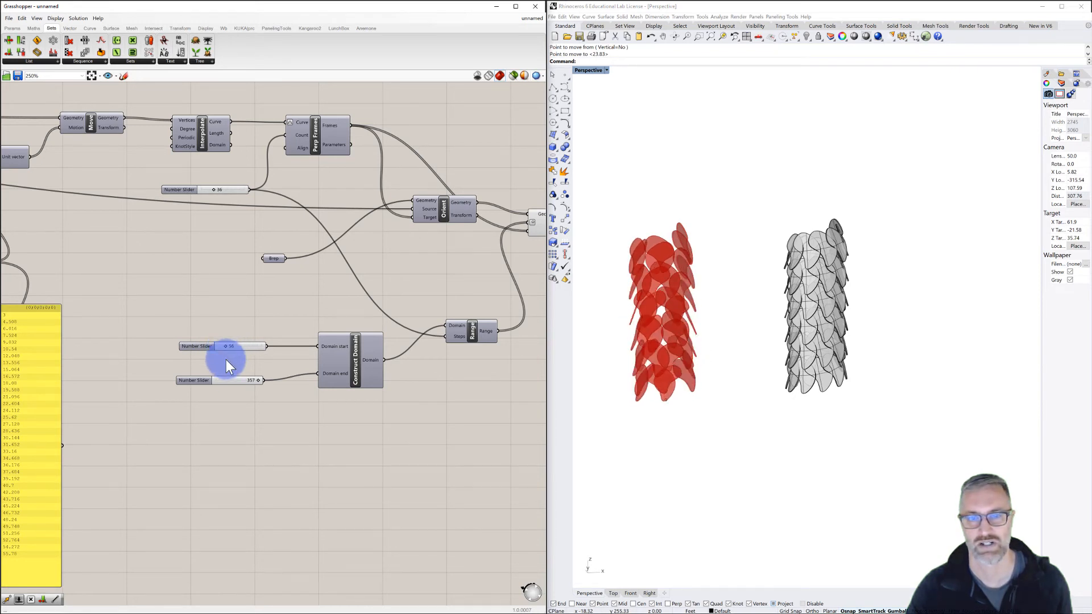
{"action": "left_click_drag", "start_coordinate": [253, 384], "coordinate": [256, 383]}
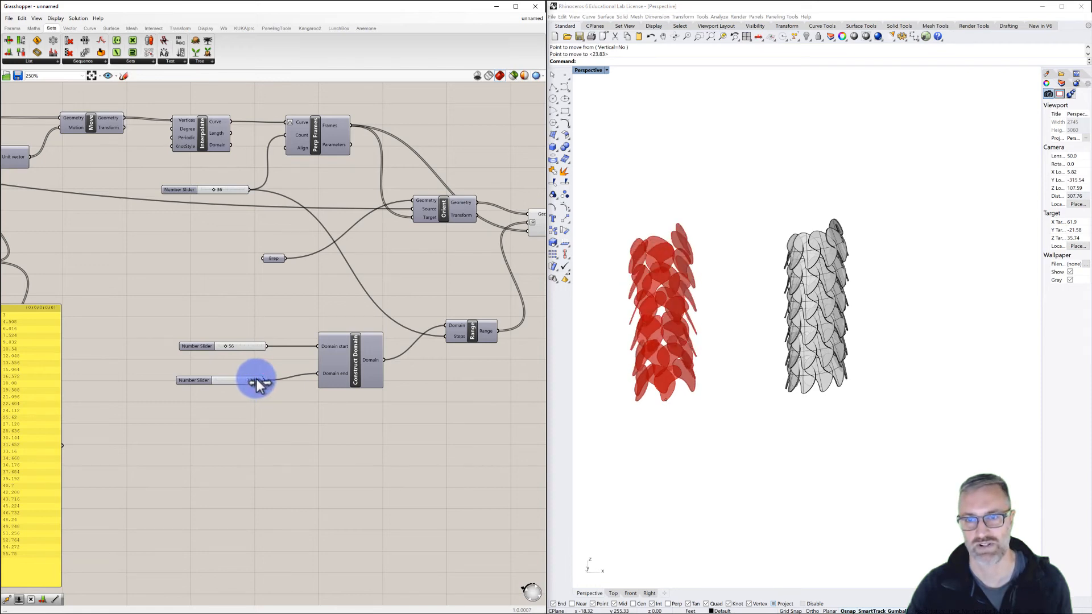
Set the step of the Series that drives the curve's vertical spacing to 1.027.
{"action": "right_click_drag", "start_coordinate": [171, 305], "coordinate": [344, 313]}
{"action": "right_click_drag", "start_coordinate": [233, 301], "coordinate": [267, 291]}
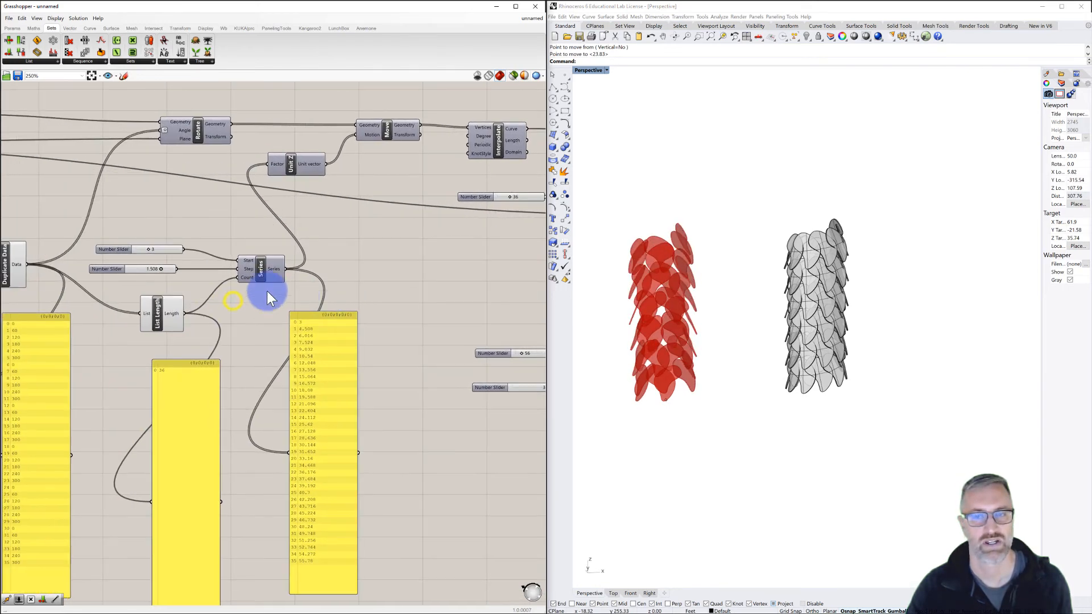
{"action": "scroll", "coordinate": [139, 268], "scroll_direction": "up", "scroll_amount": 3}
{"action": "left_click_drag", "start_coordinate": [174, 270], "coordinate": [159, 272]}
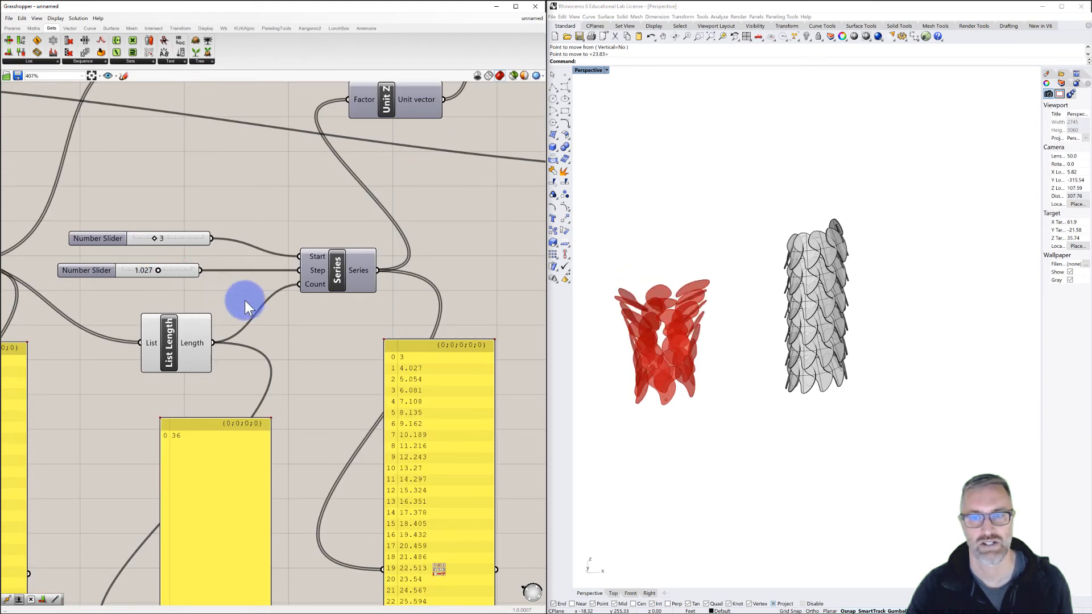
Set the end of the petals' rotation domain to 250.
{"action": "scroll", "coordinate": [256, 304], "scroll_direction": "down", "scroll_amount": 3}
{"action": "right_click_drag", "start_coordinate": [308, 329], "coordinate": [152, 287]}
{"action": "scroll", "coordinate": [405, 326], "scroll_direction": "up", "scroll_amount": 3}
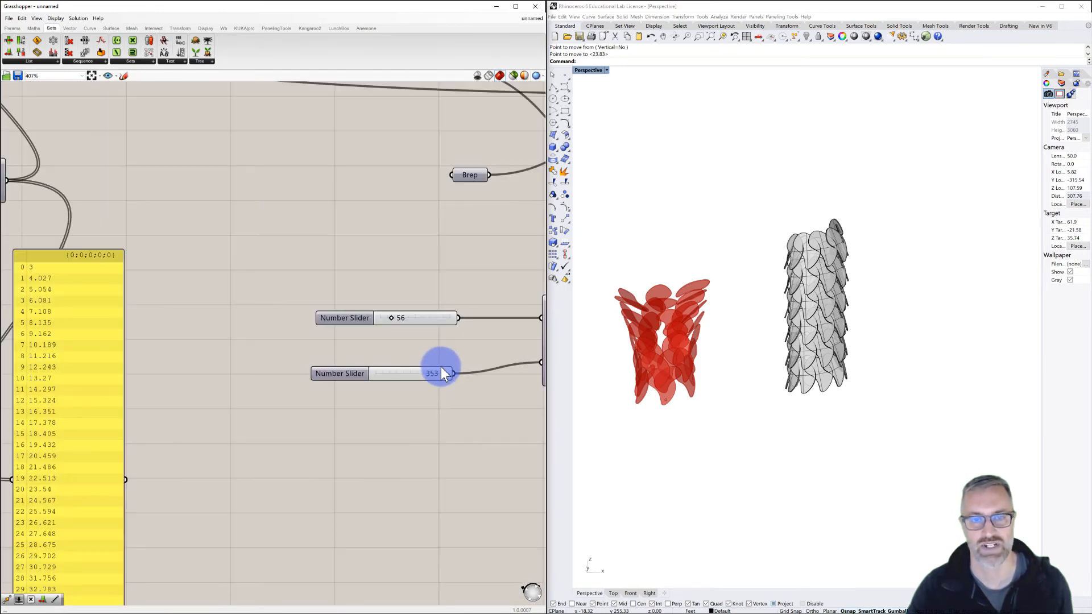
{"action": "left_click_drag", "start_coordinate": [440, 373], "coordinate": [424, 383]}
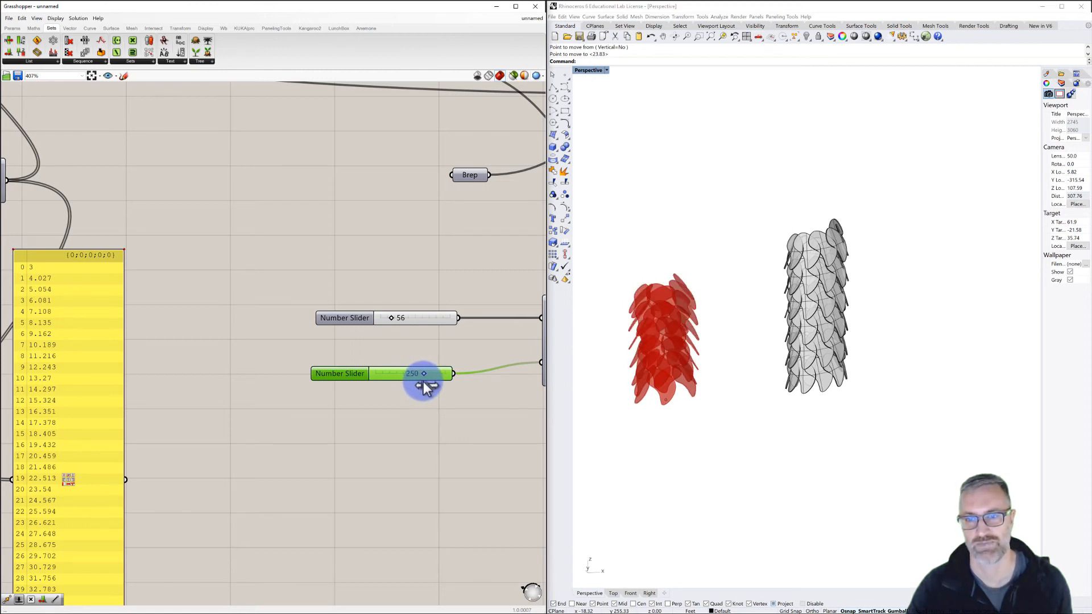
Bake the final Rotate component's shortened petal column into Rhino as a group.
{"action": "right_click_drag", "start_coordinate": [466, 331], "coordinate": [196, 334]}
{"action": "scroll", "coordinate": [196, 334], "scroll_direction": "down", "scroll_amount": 2}
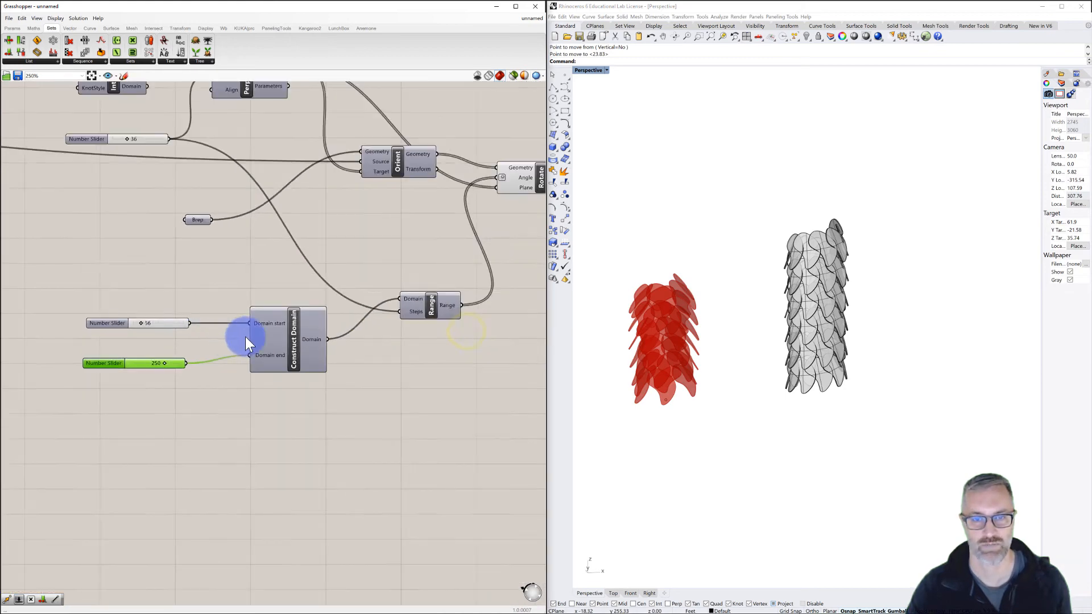
{"action": "scroll", "coordinate": [245, 336], "scroll_direction": "down", "scroll_amount": 1}
{"action": "left_click", "coordinate": [411, 204]}
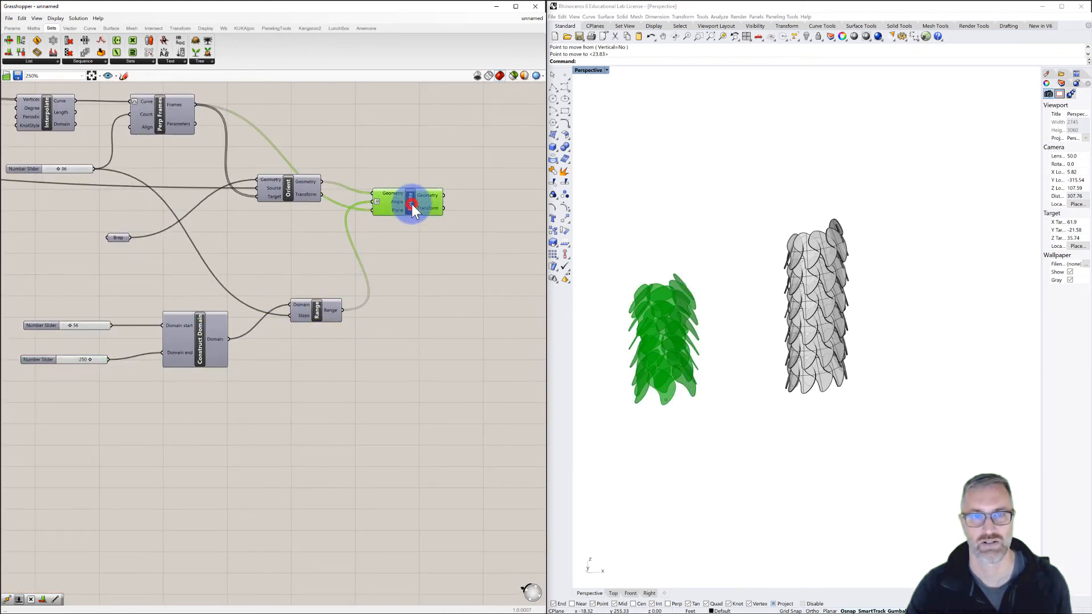
{"action": "right_click", "coordinate": [411, 204]}
{"action": "left_click", "coordinate": [431, 230]}
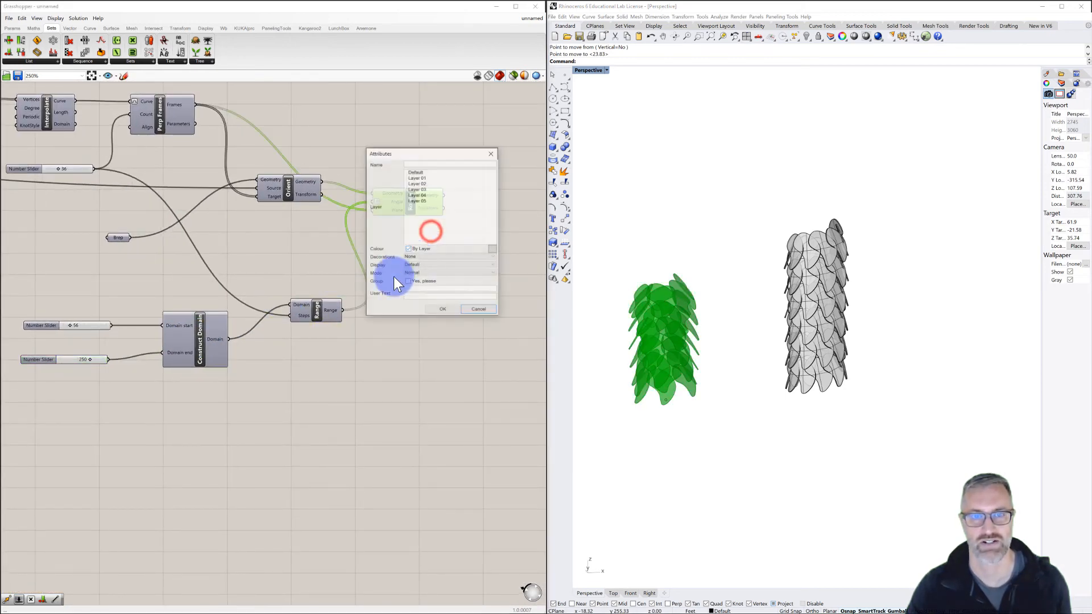
{"action": "left_click", "coordinate": [408, 280]}
{"action": "left_click", "coordinate": [441, 310]}
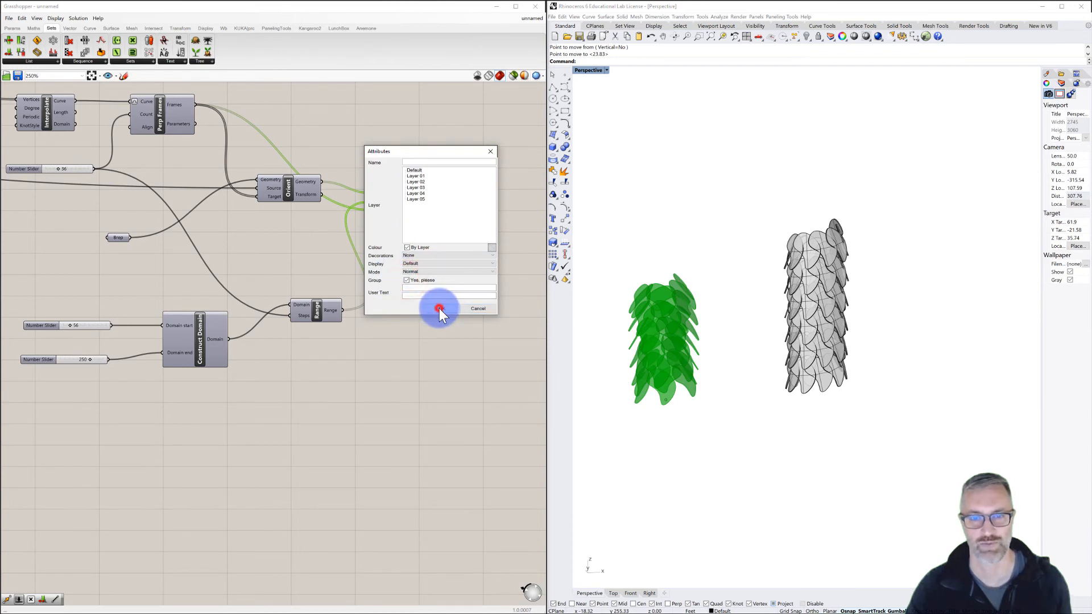
Move the newly baked short column to the far side of the tall baked column and deselect it.
{"action": "left_click", "coordinate": [660, 375]}
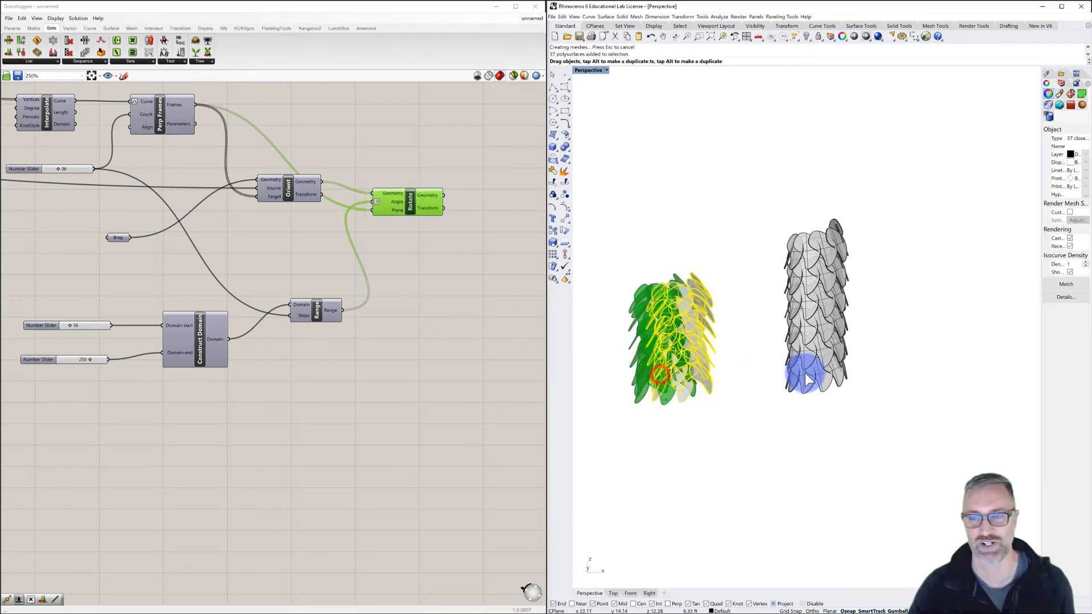
{"action": "left_click_drag", "start_coordinate": [806, 379], "coordinate": [938, 355]}
{"action": "left_click", "coordinate": [884, 330]}
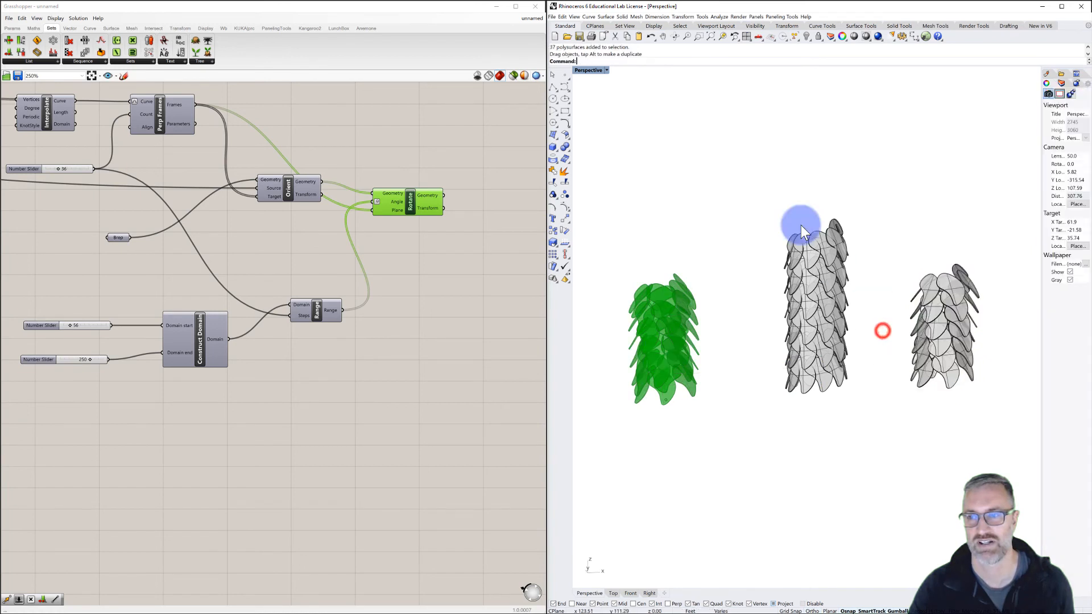
Switch the Perspective viewport to the Rendered display mode and view the baked columns from another angle.
{"action": "left_click", "coordinate": [595, 71]}
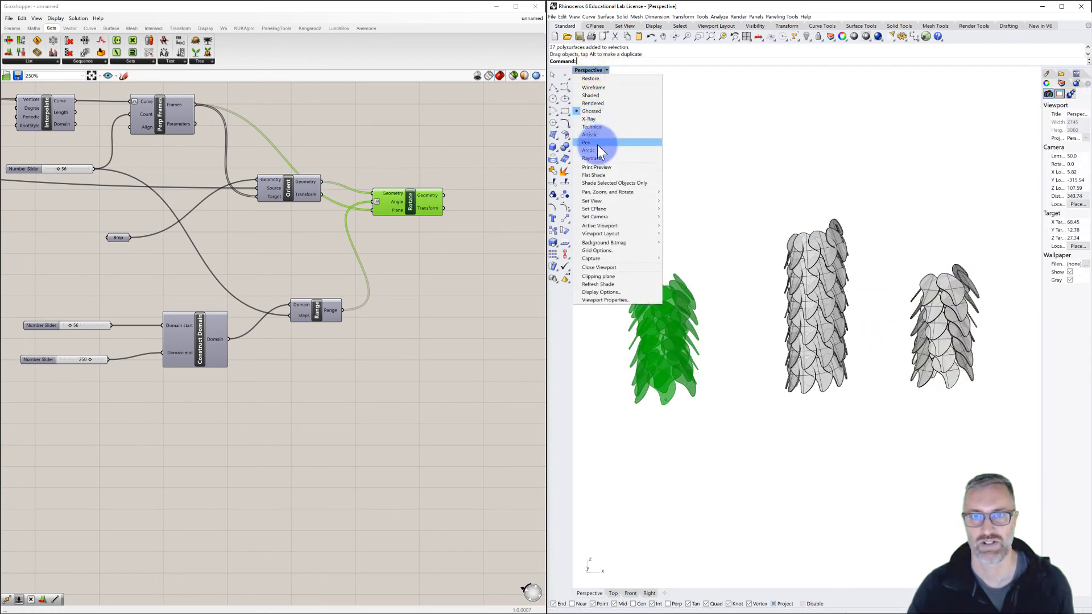
{"action": "left_click", "coordinate": [599, 104]}
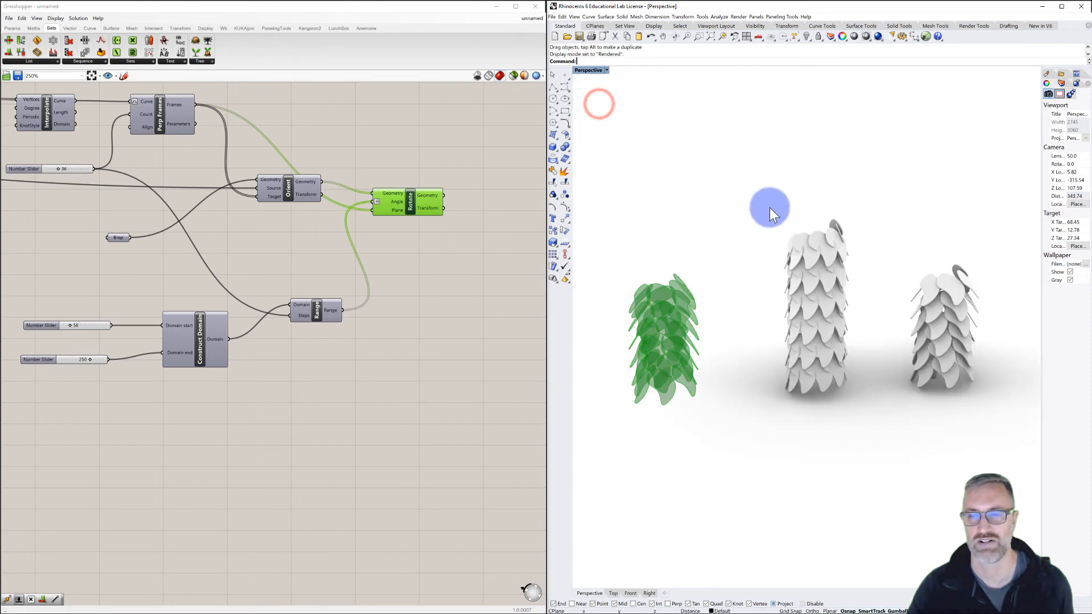
{"action": "right_click_drag", "start_coordinate": [866, 284], "coordinate": [802, 276]}
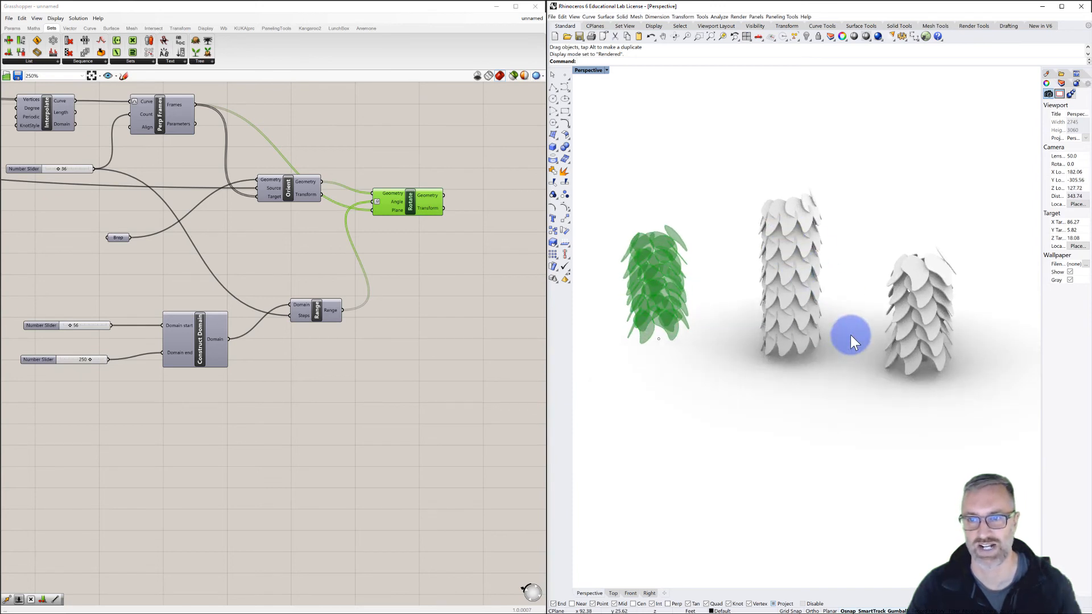